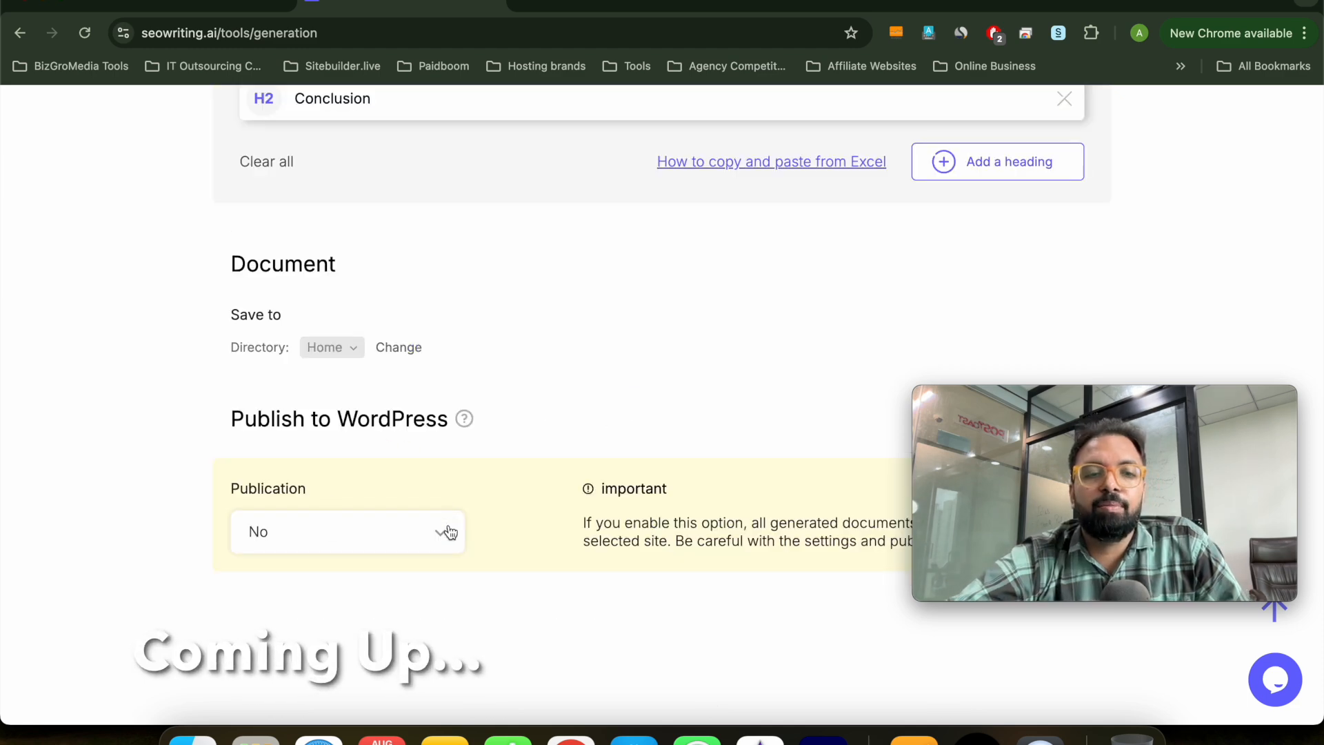
click(409, 549)
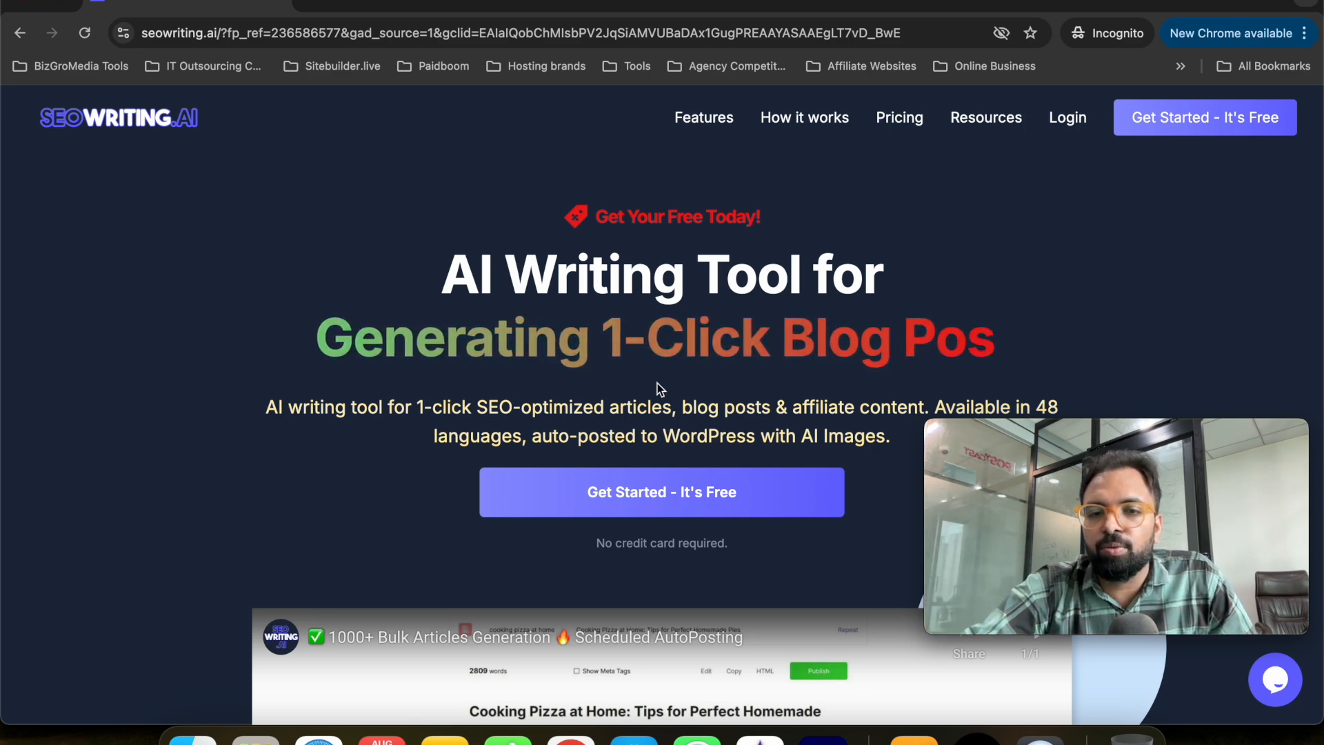
- Review the SEOWriting.ai landing page from the headline through the feature cards to the section on how easy the platform is
scroll(661, 389, down, 1)
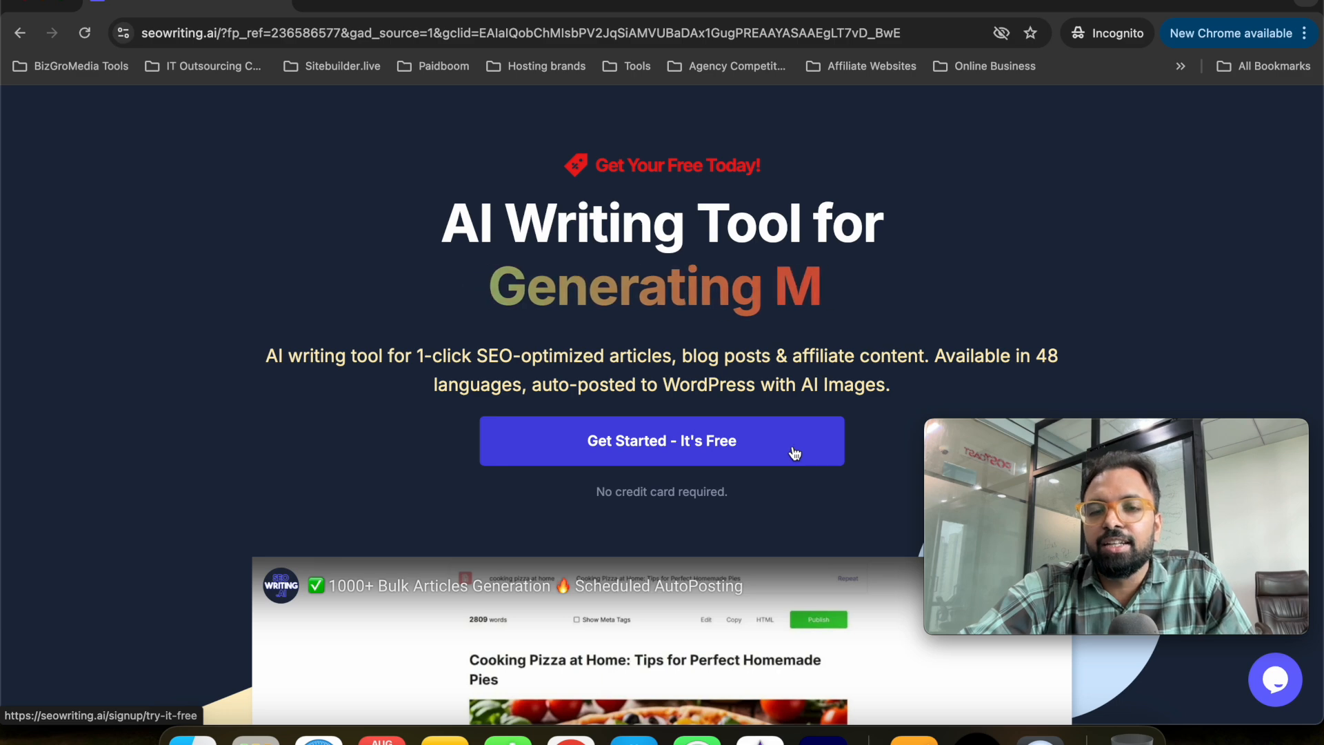
scroll(733, 452, up, 1)
scroll(733, 452, up, 1)
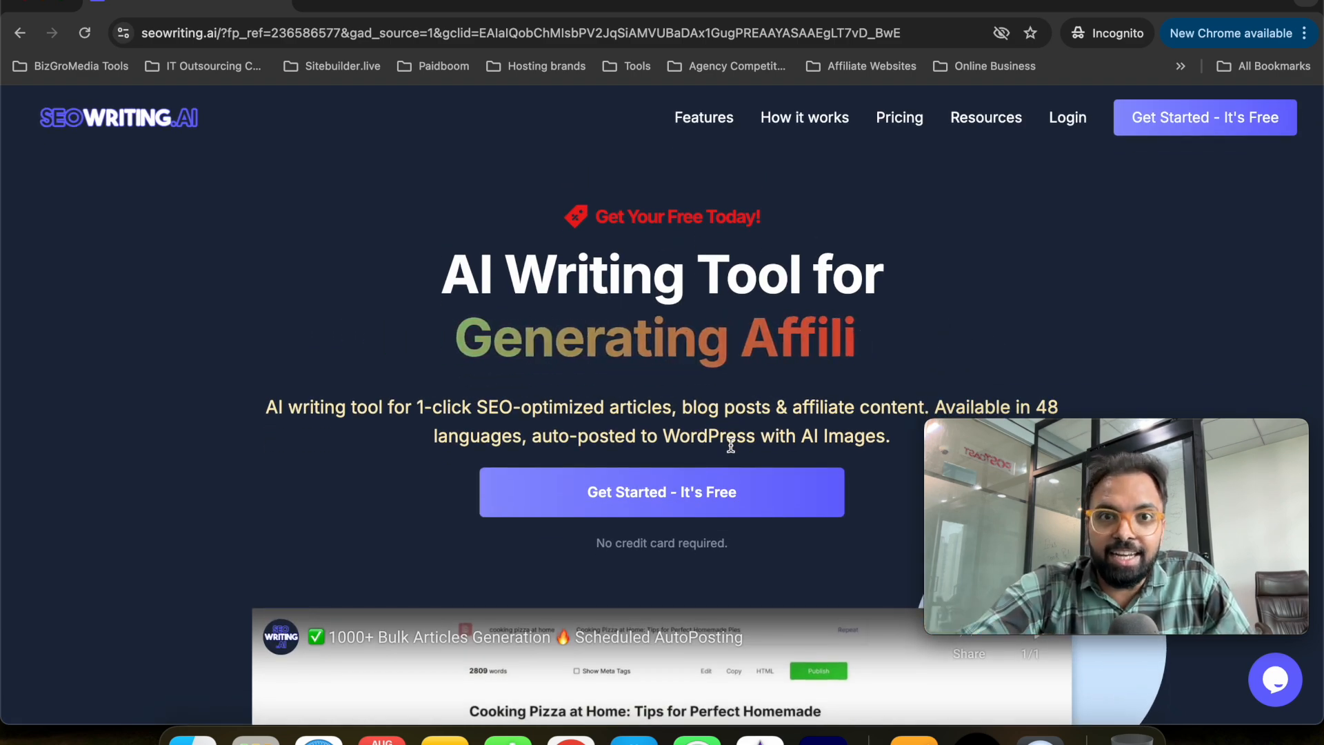
scroll(731, 444, down, 5)
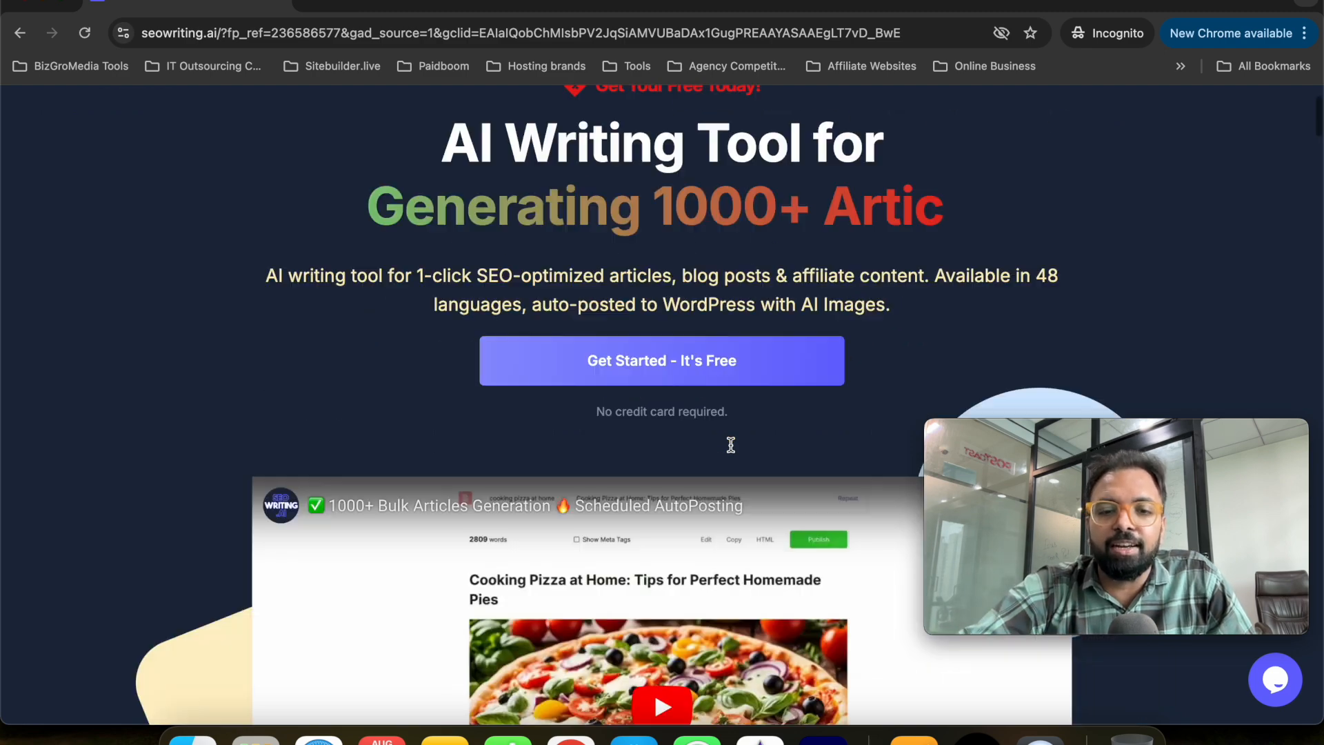
scroll(730, 445, down, 12)
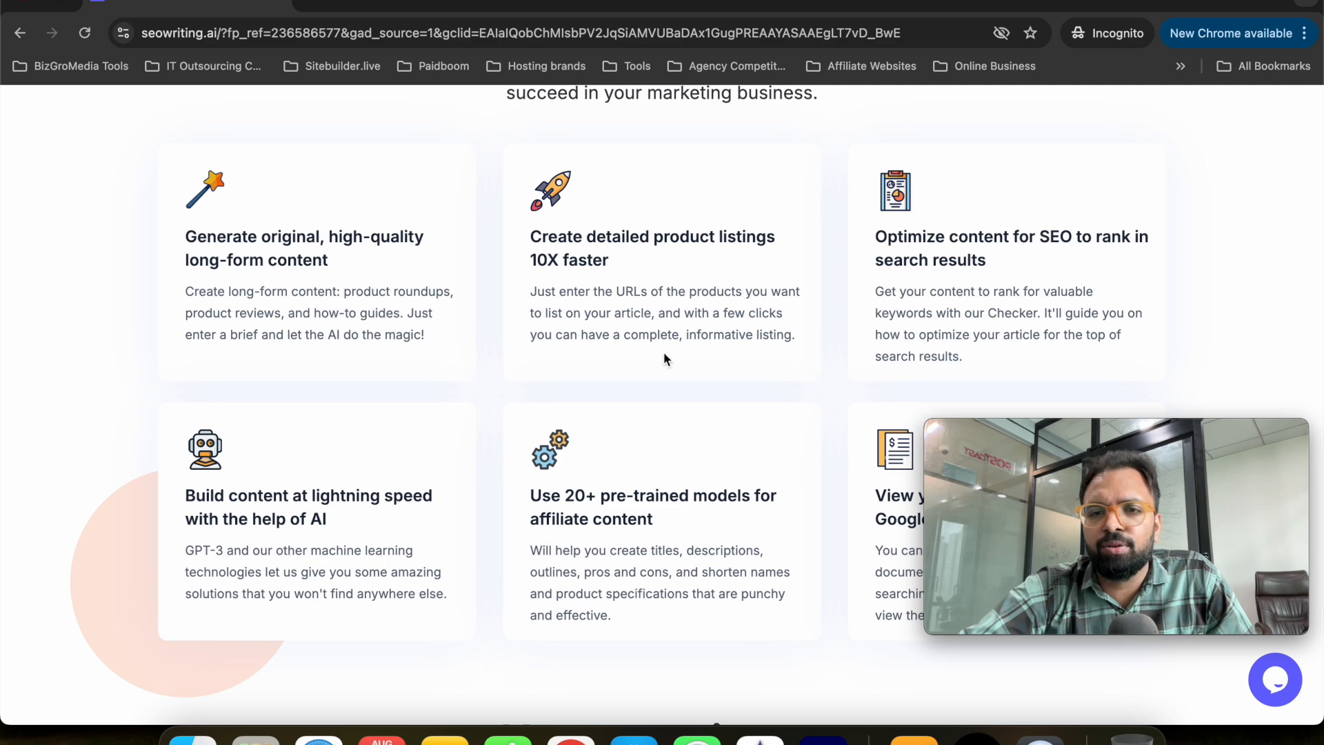
scroll(664, 359, down, 3)
scroll(747, 445, down, 4)
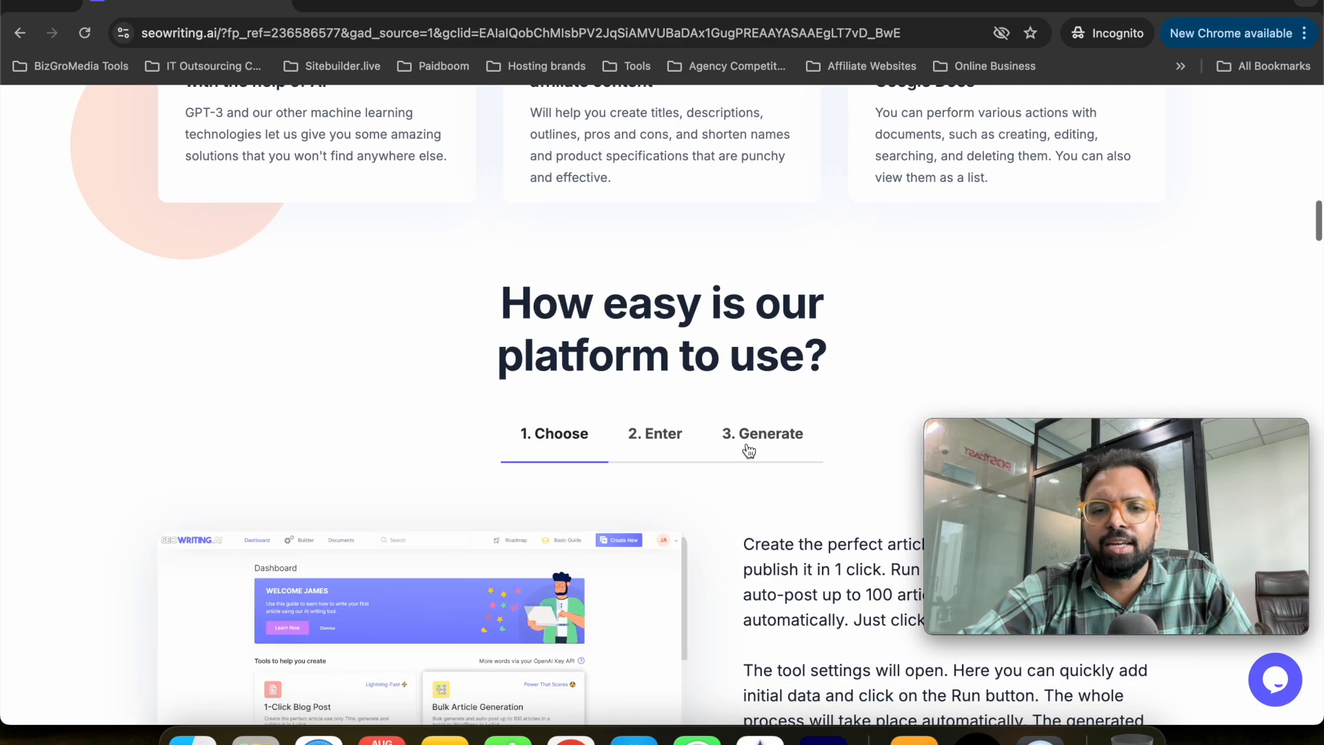
scroll(748, 448, down, 2)
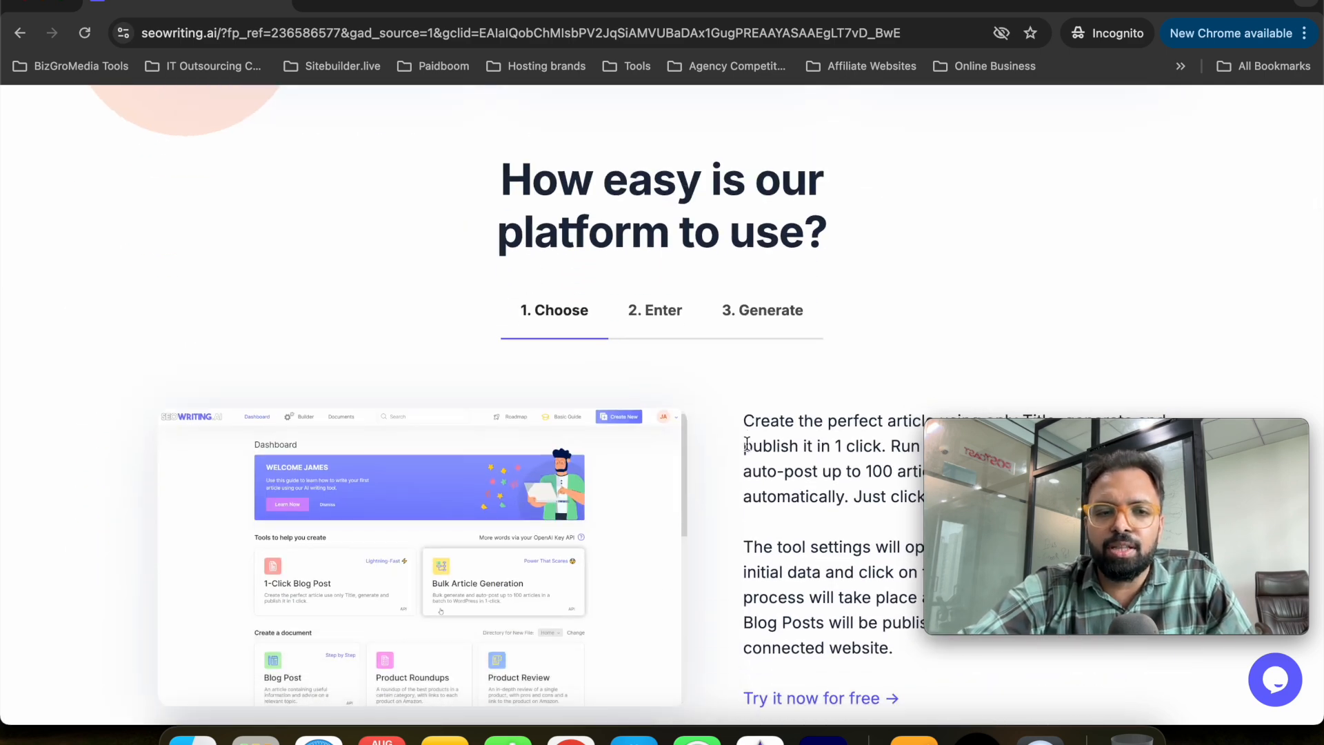
scroll(746, 445, down, 1)
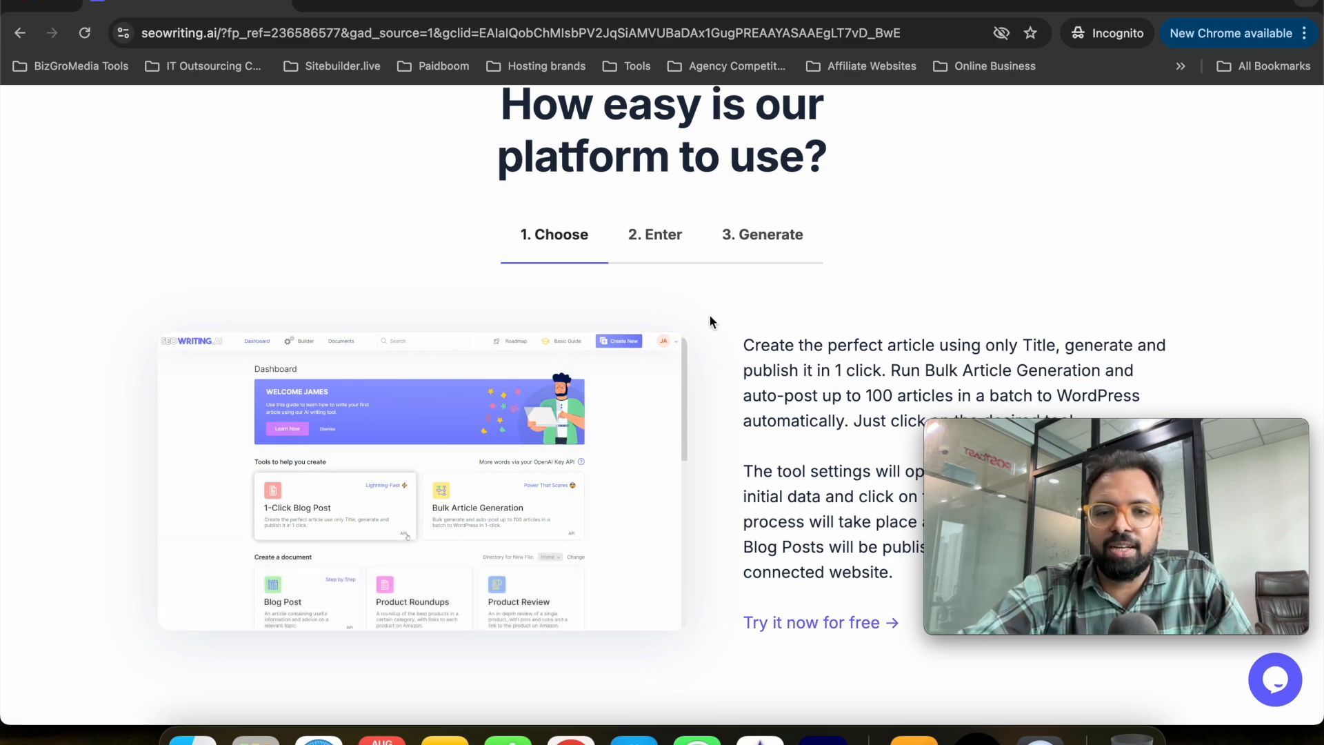
- View the Enter and Generate stages of the platform walkthrough and look over the remaining landing page sections down to the Questions & Answers
click(658, 240)
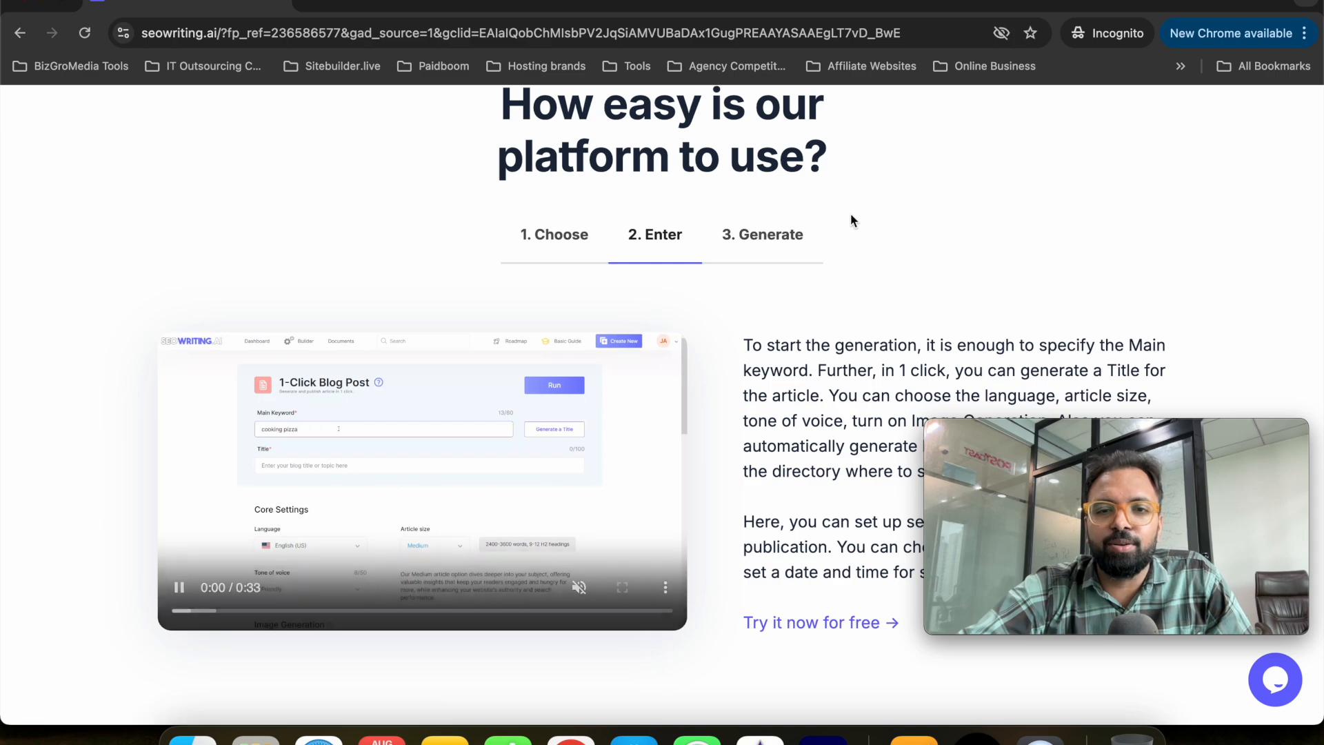
click(789, 240)
scroll(798, 413, down, 9)
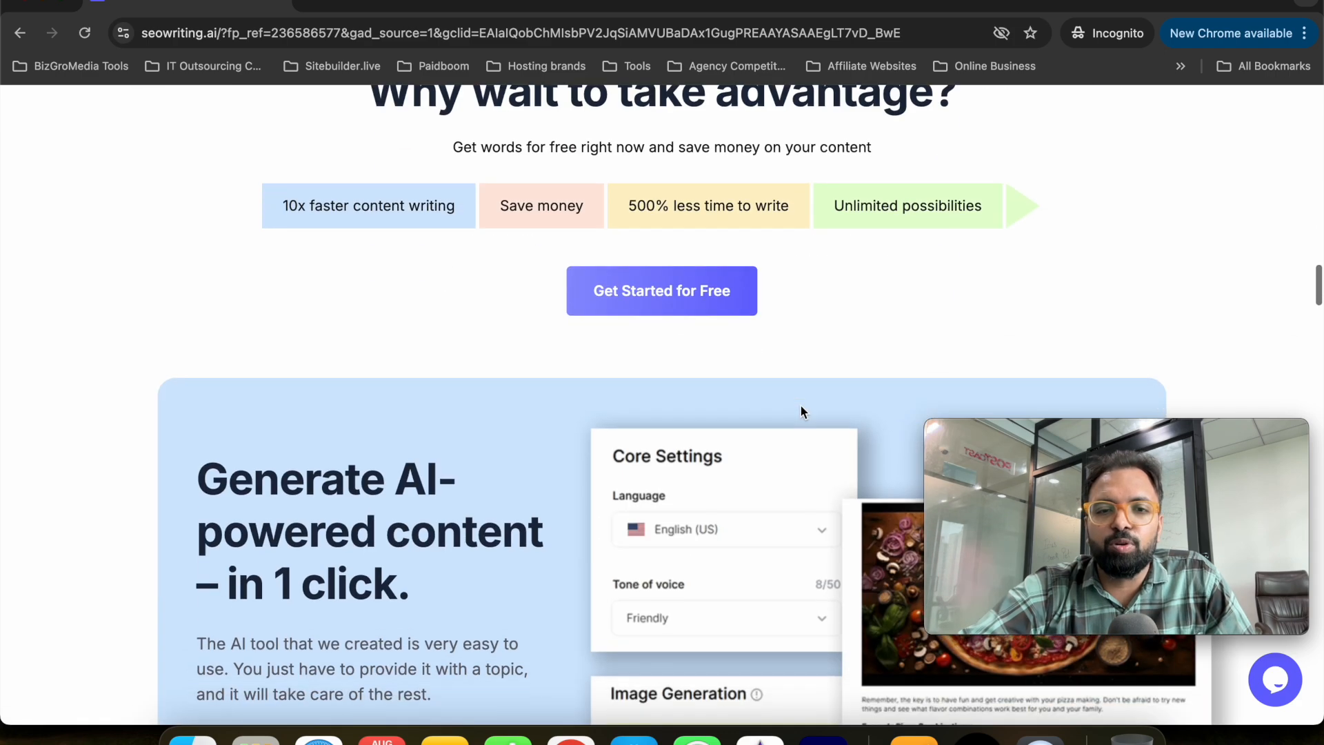
scroll(801, 406, up, 2)
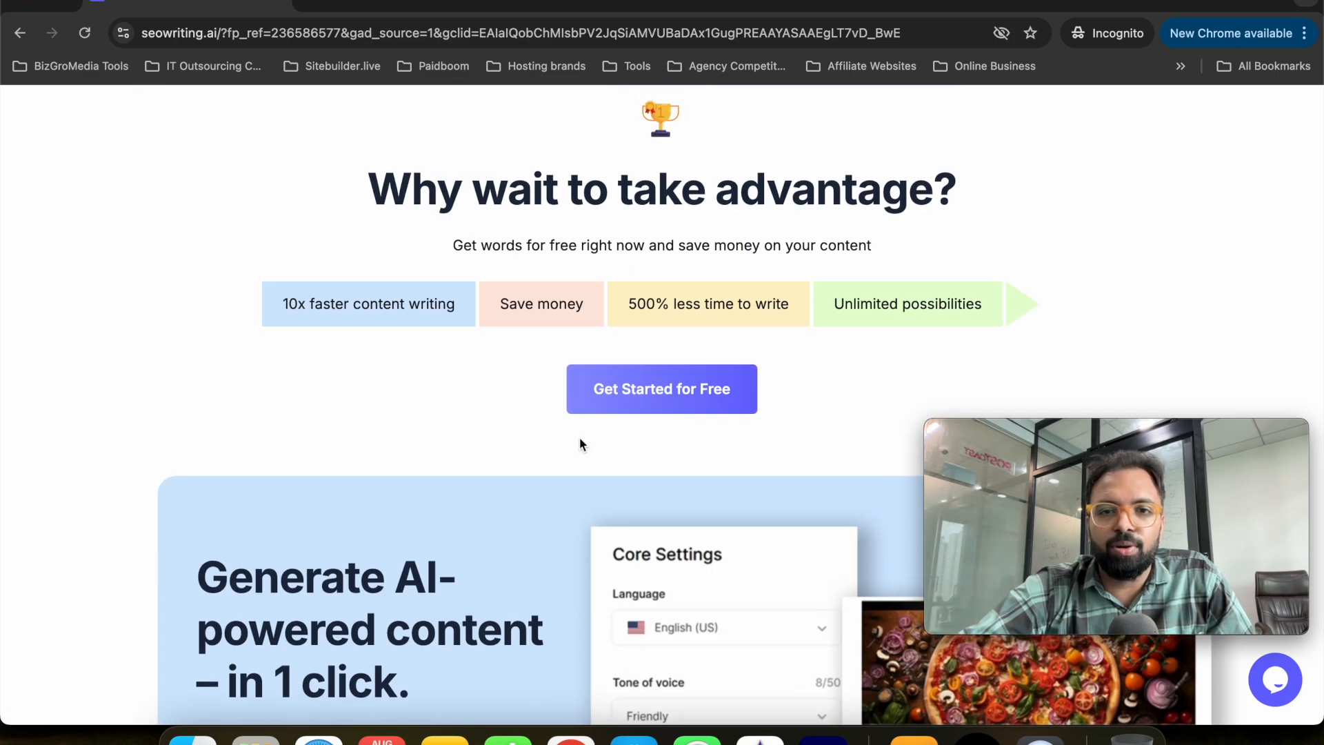
scroll(728, 388, down, 15)
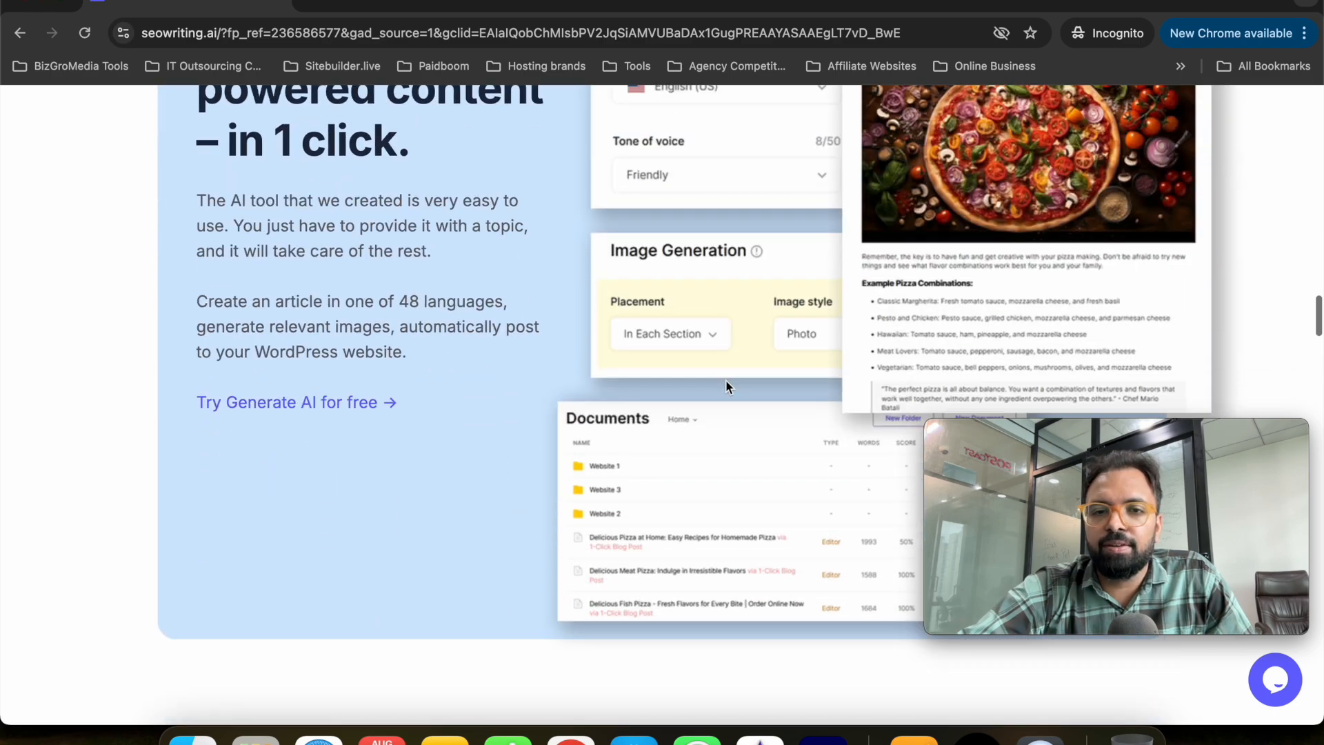
scroll(726, 387, down, 15)
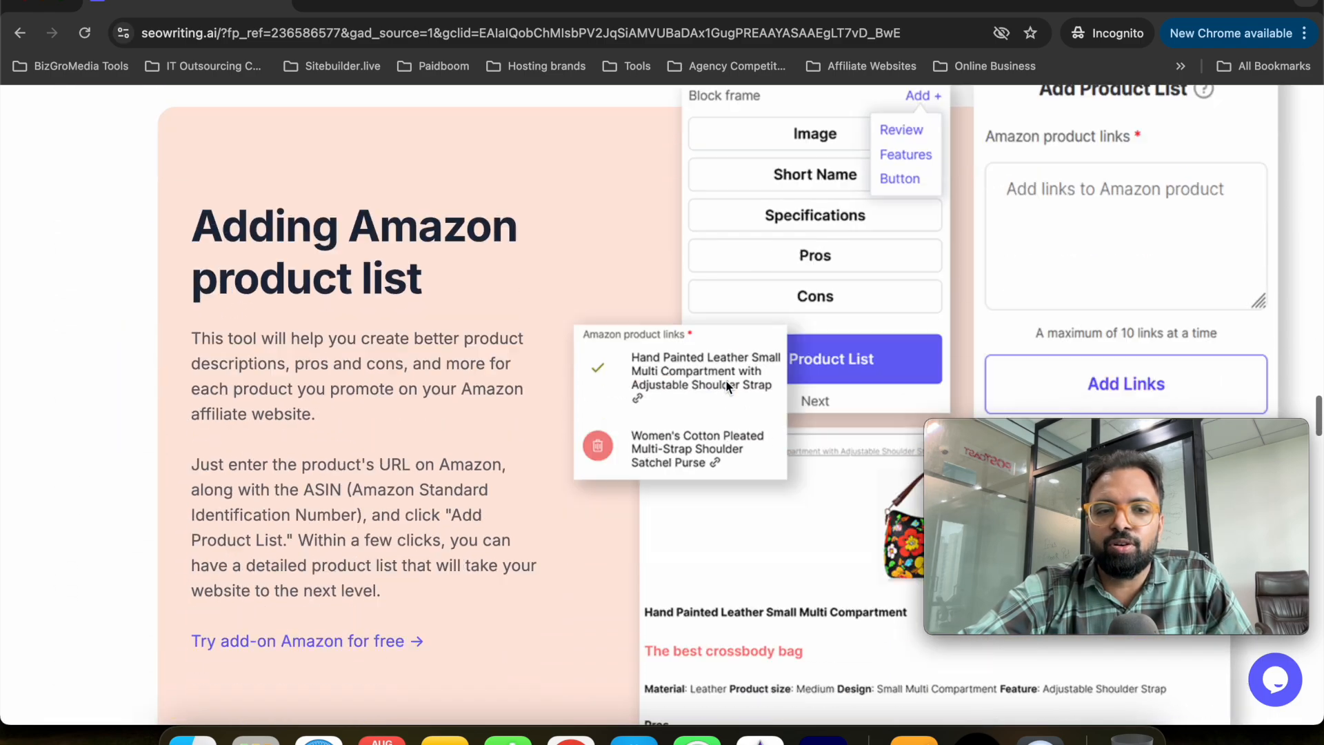
scroll(342, 238, down, 20)
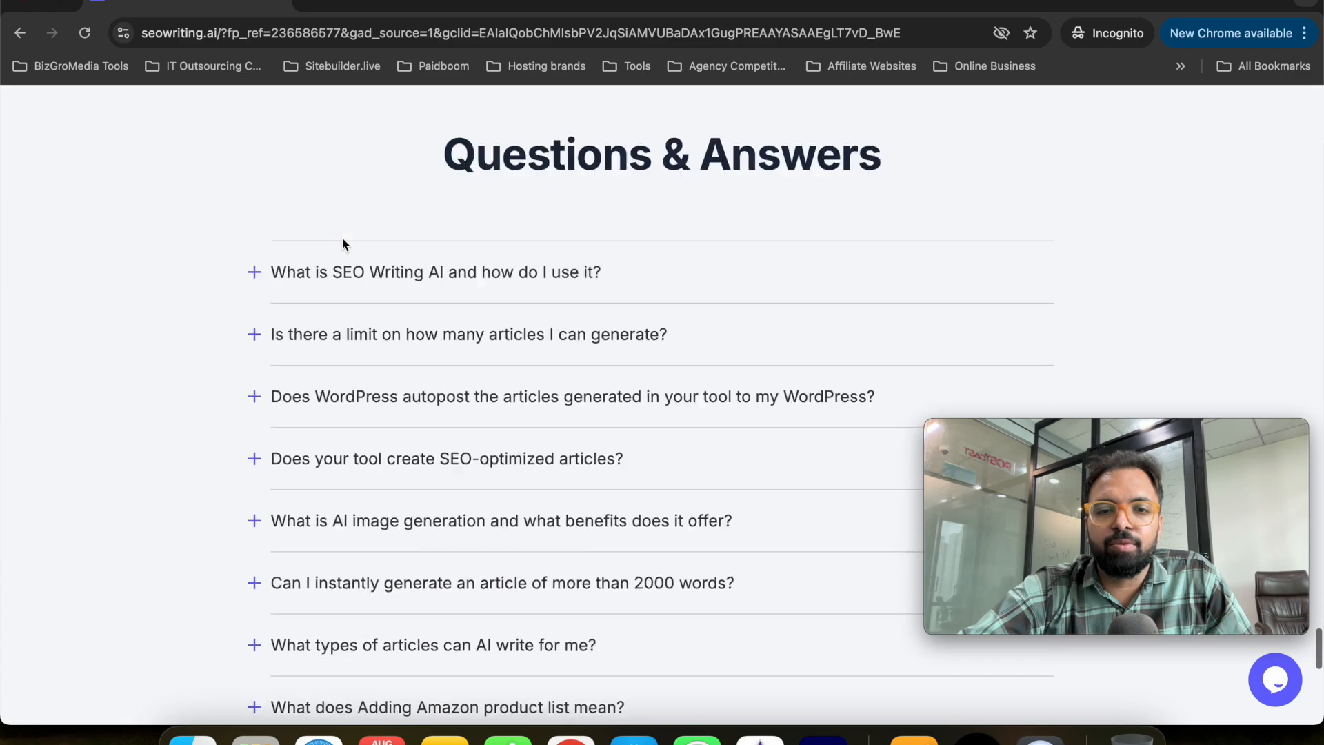
scroll(342, 238, up, 20)
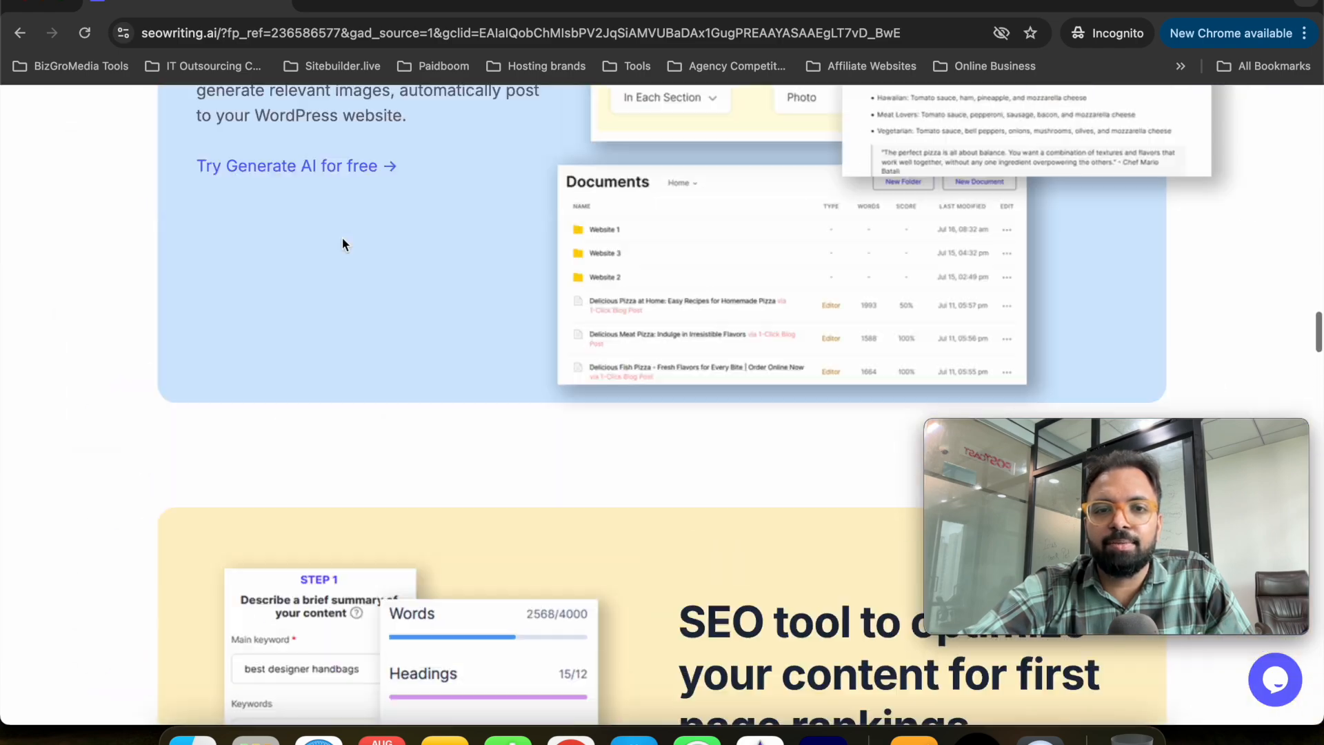
scroll(342, 238, up, 15)
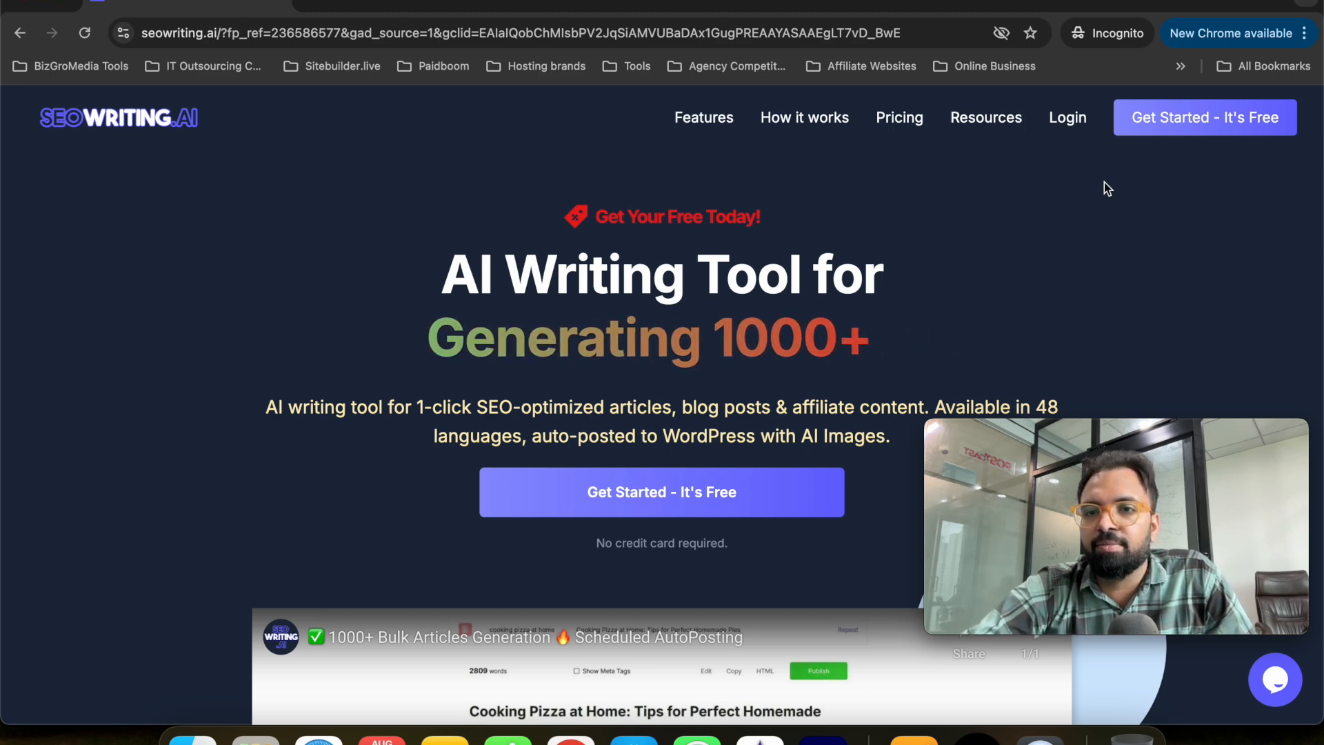
- Open the free account sign-up form from the landing page
click(1207, 119)
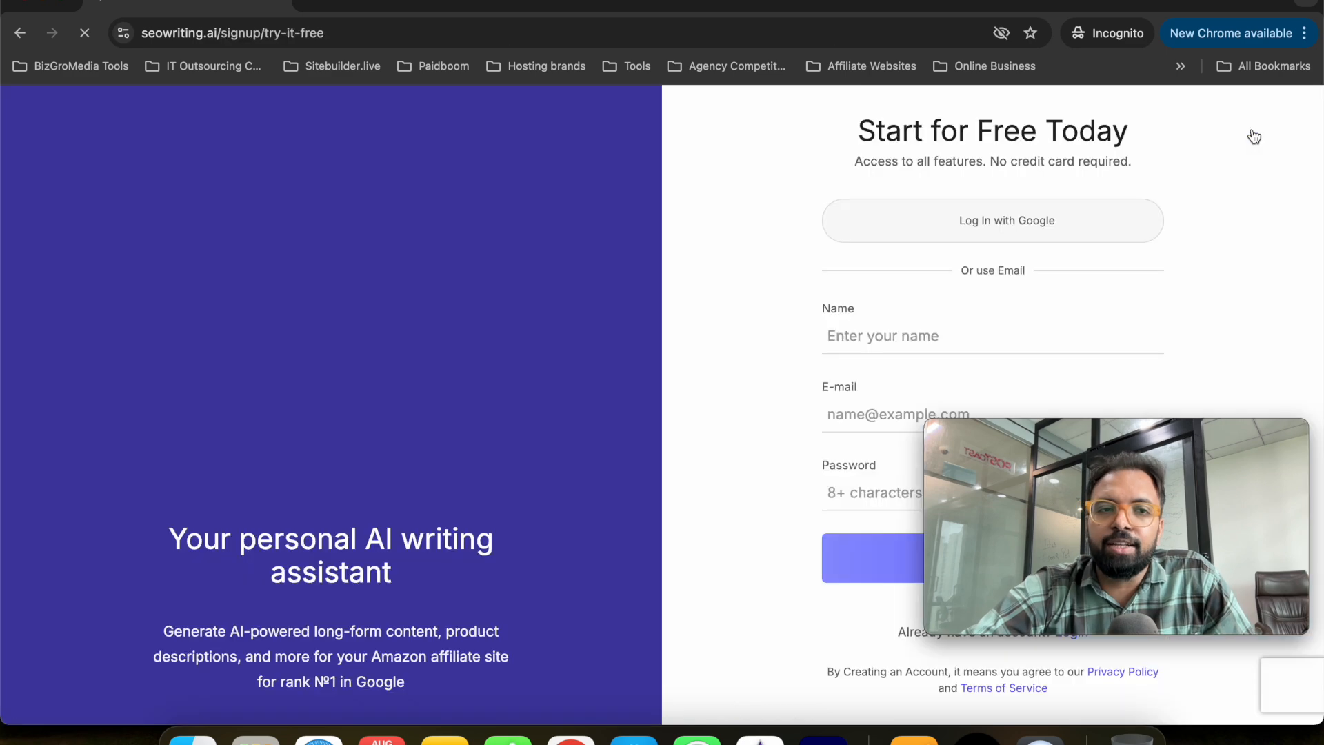
drag(1104, 452, 449, 317)
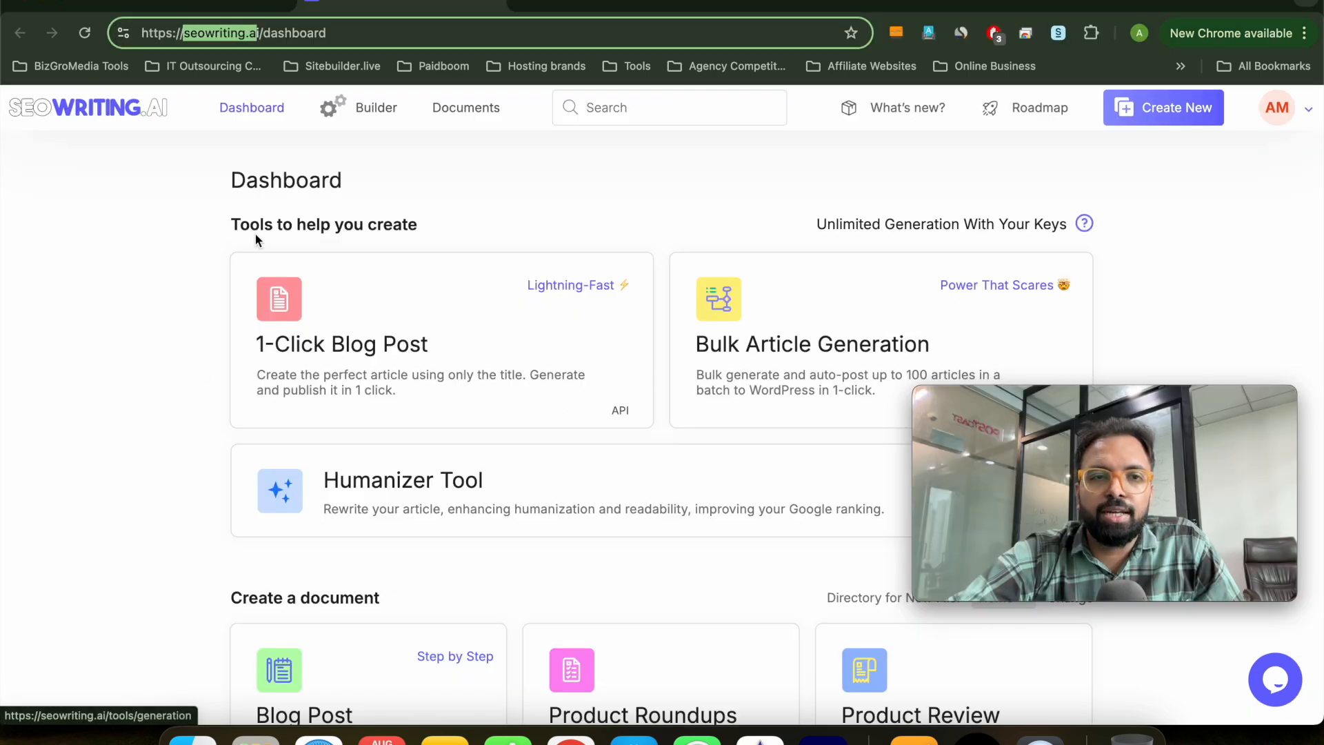
- Examine the dashboard's writing tools, document types, last documents and plan usage
click(184, 310)
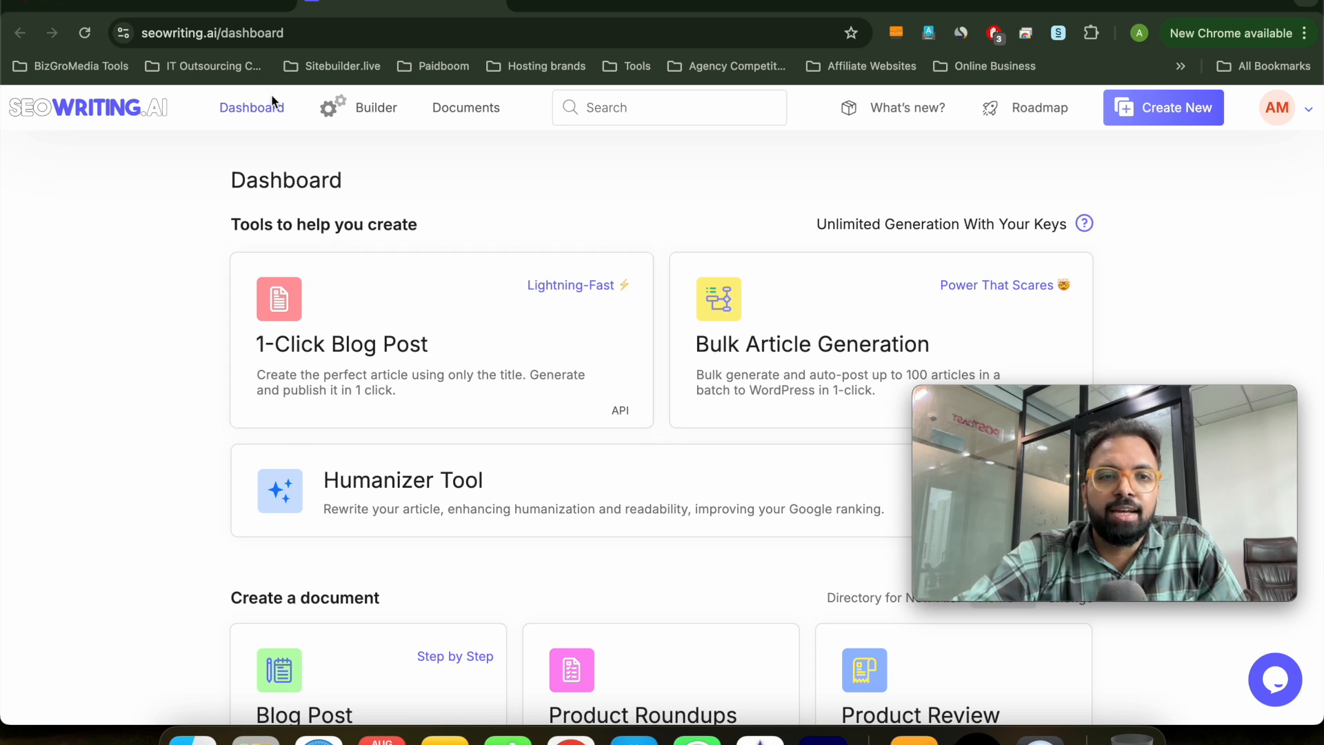
scroll(698, 305, down, 2)
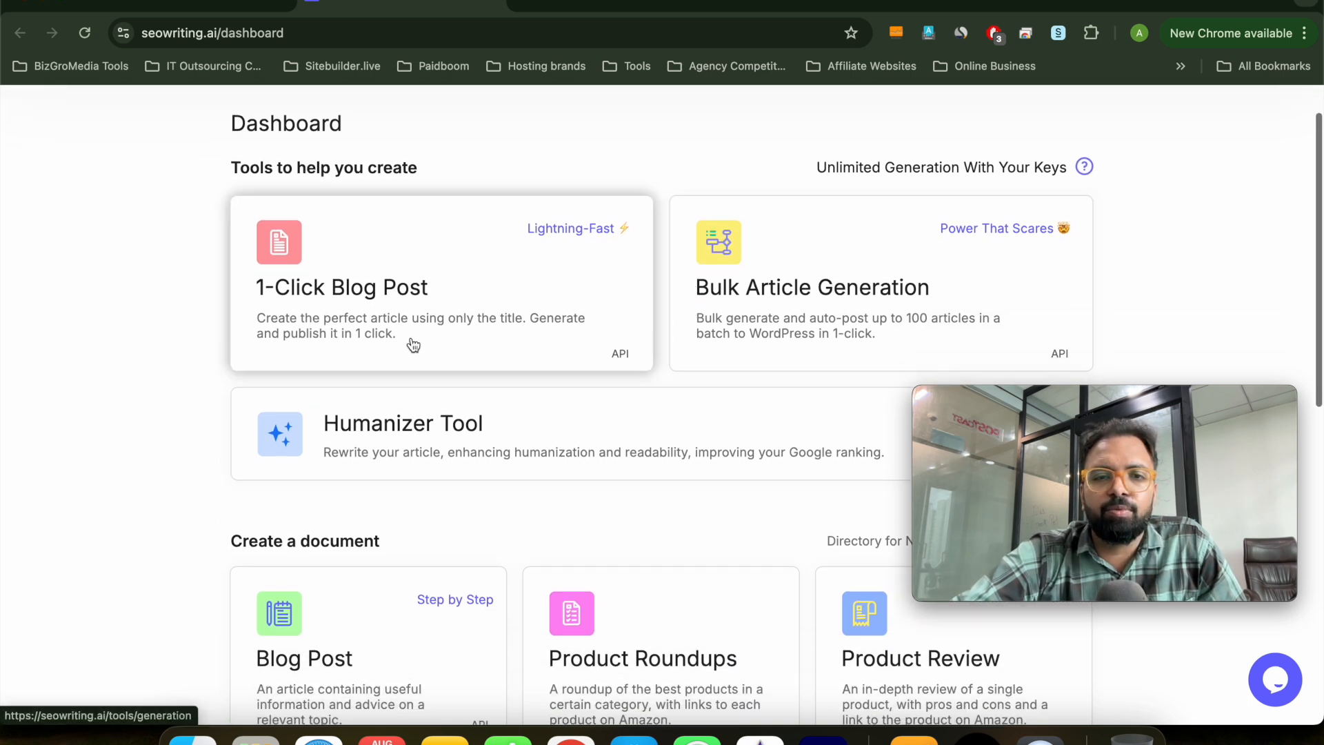
scroll(436, 317, up, 1)
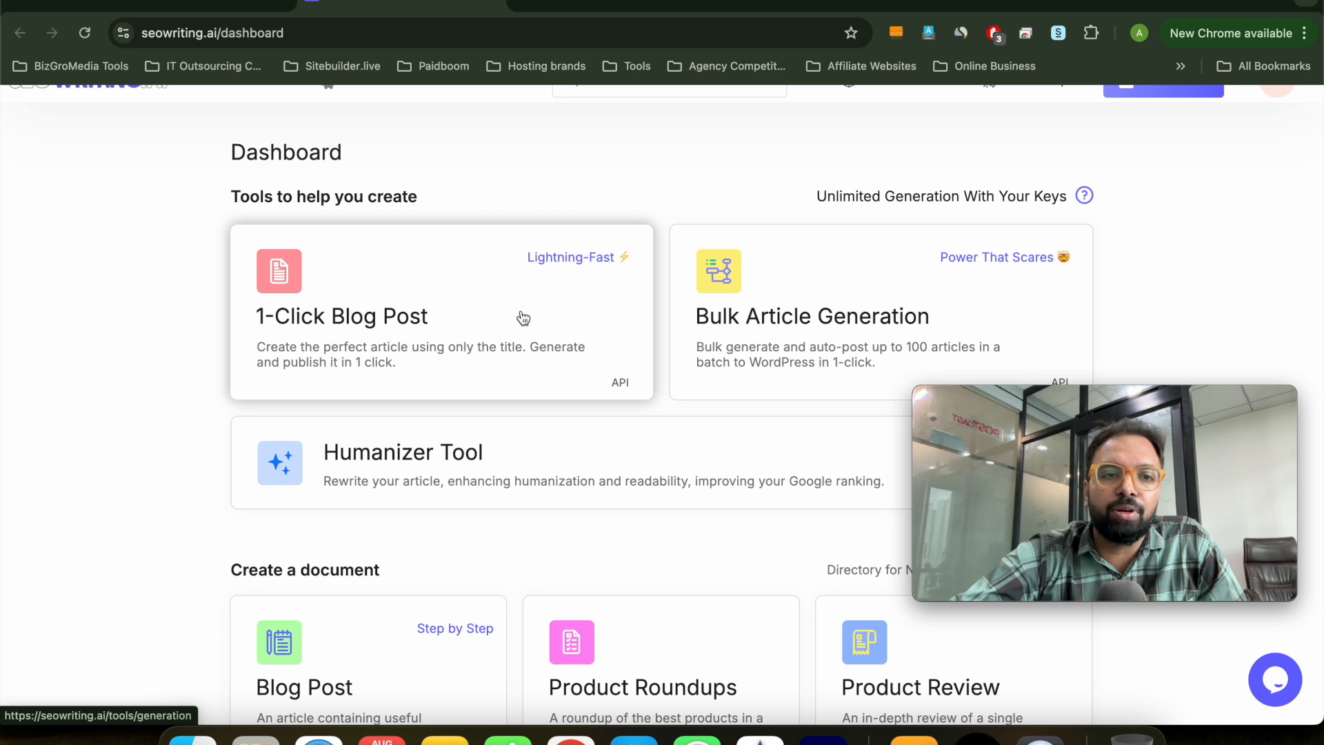
scroll(521, 316, up, 1)
scroll(757, 349, down, 2)
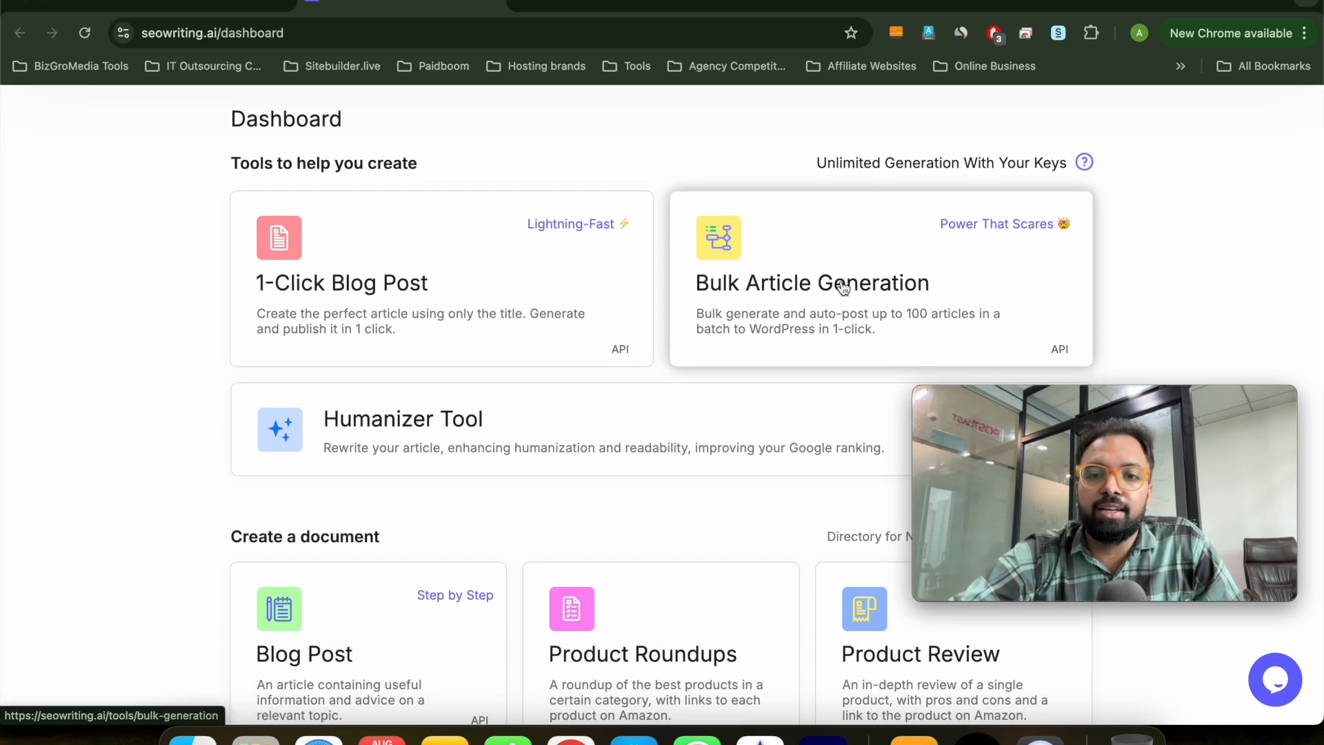
scroll(742, 446, down, 5)
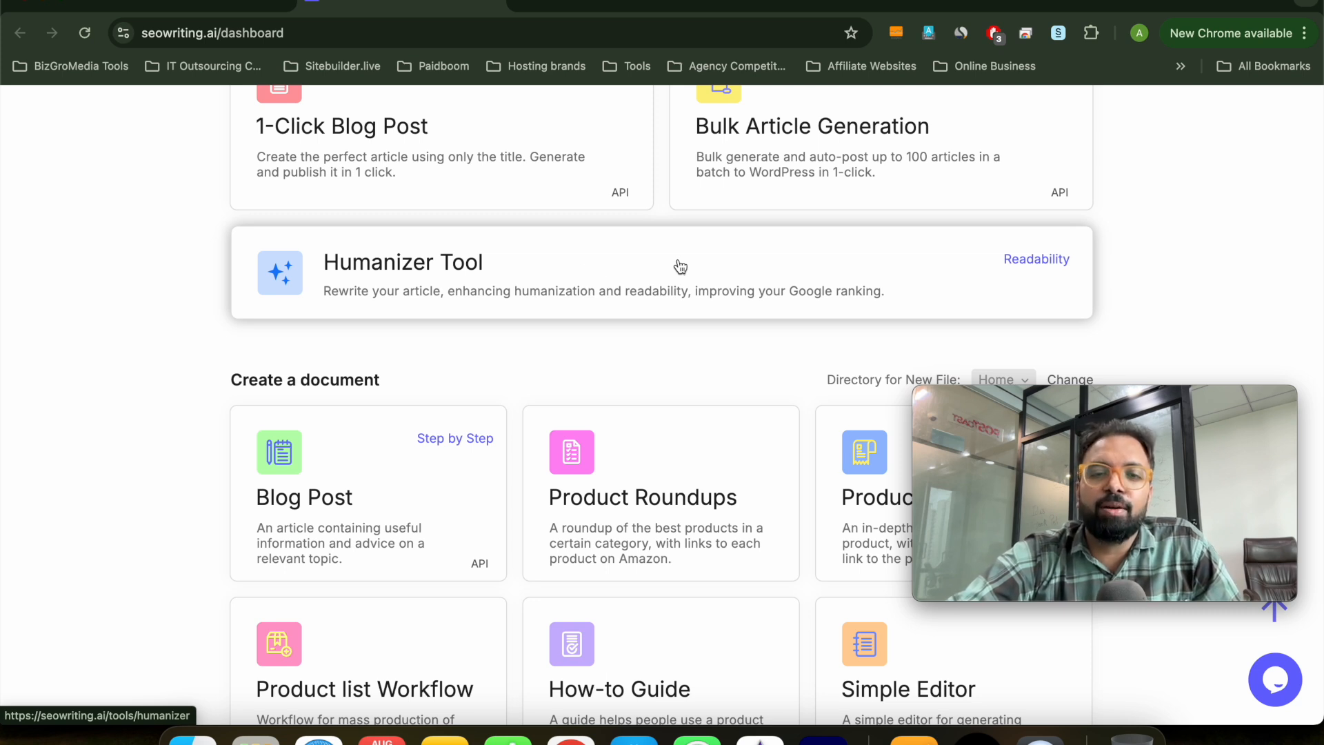
scroll(678, 269, down, 3)
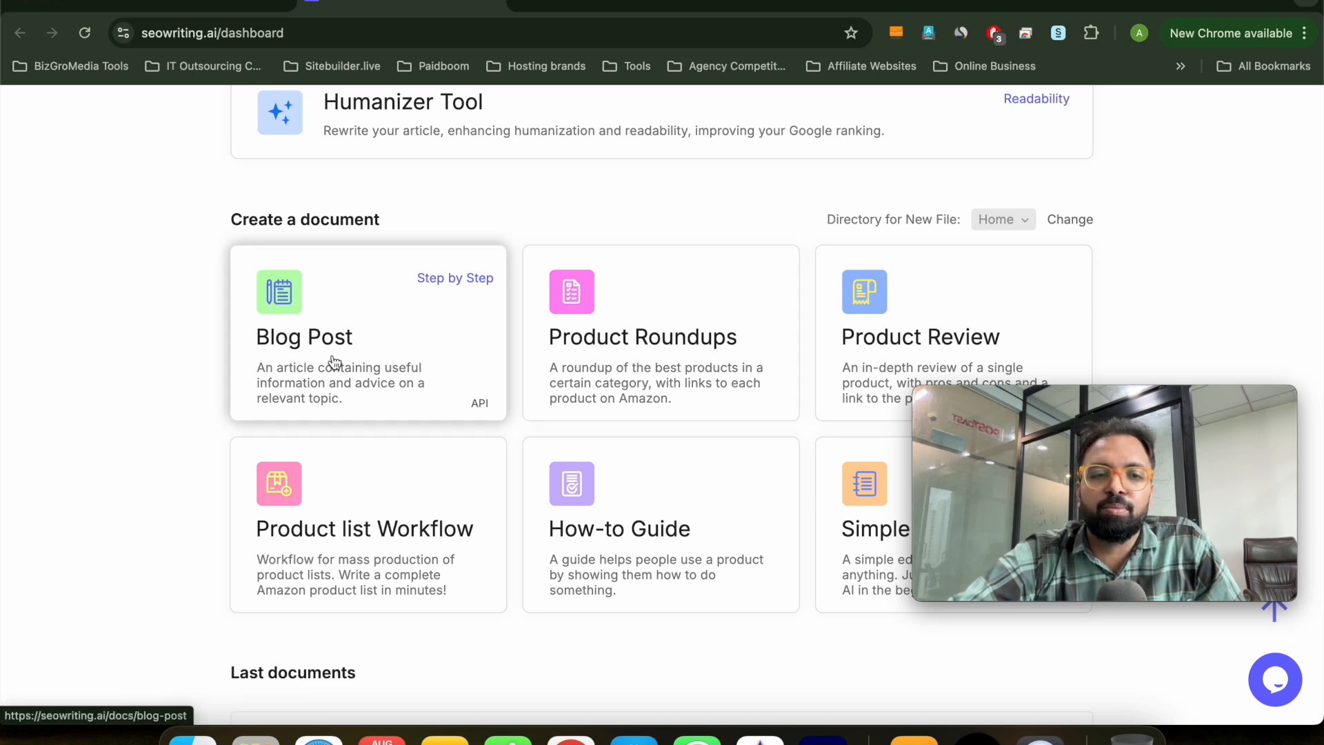
scroll(630, 387, down, 3)
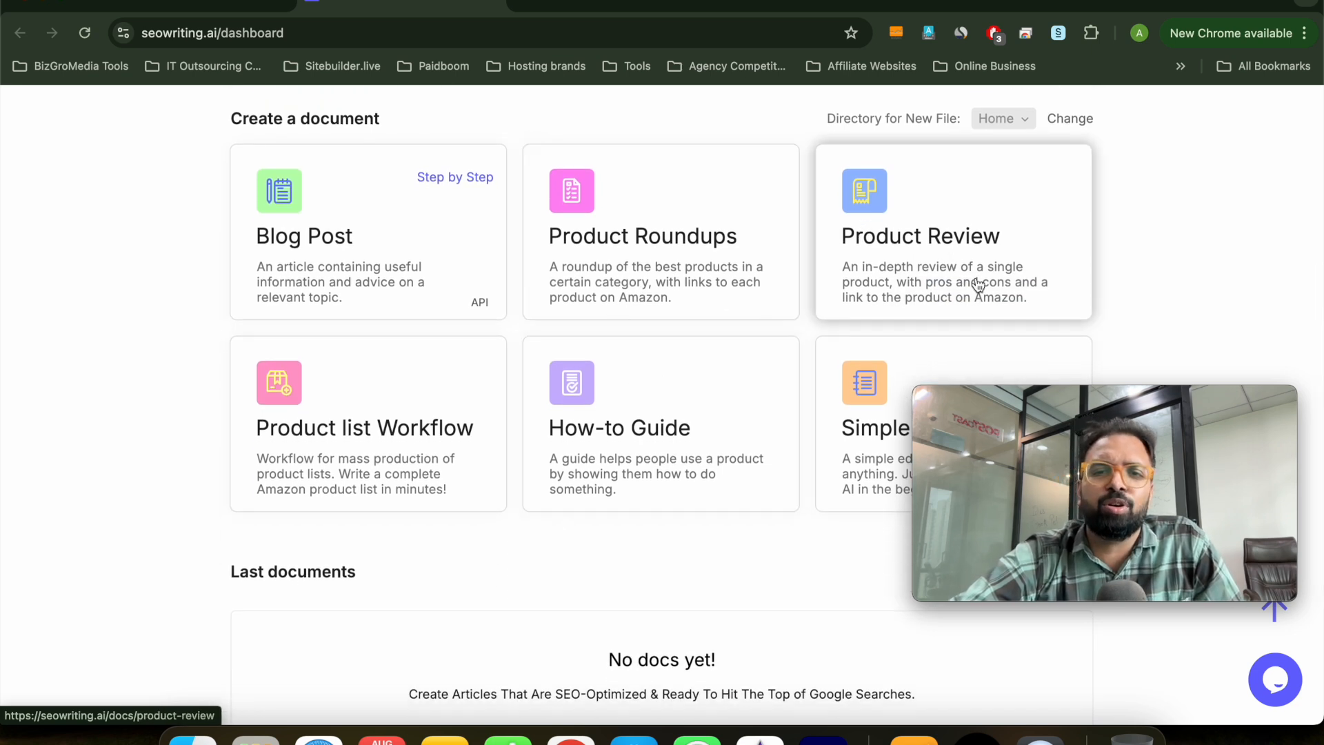
scroll(737, 393, down, 3)
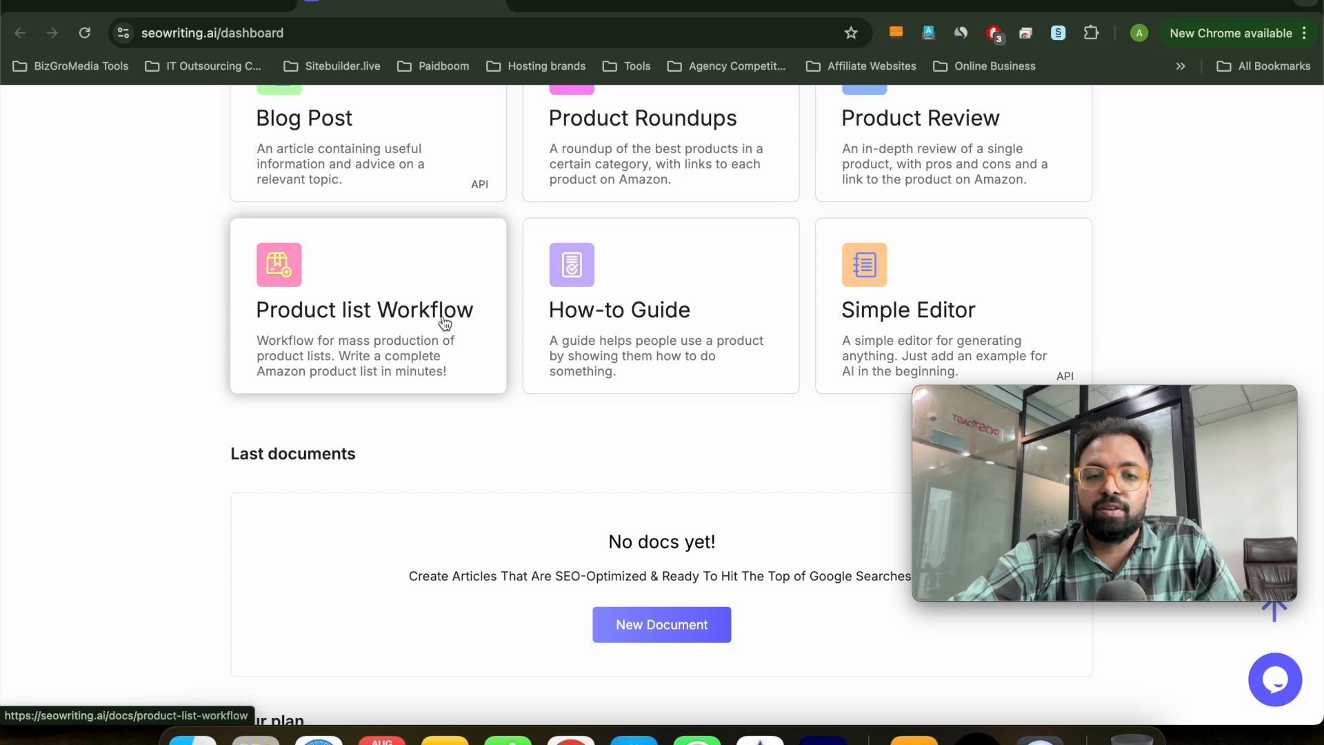
scroll(945, 324, down, 3)
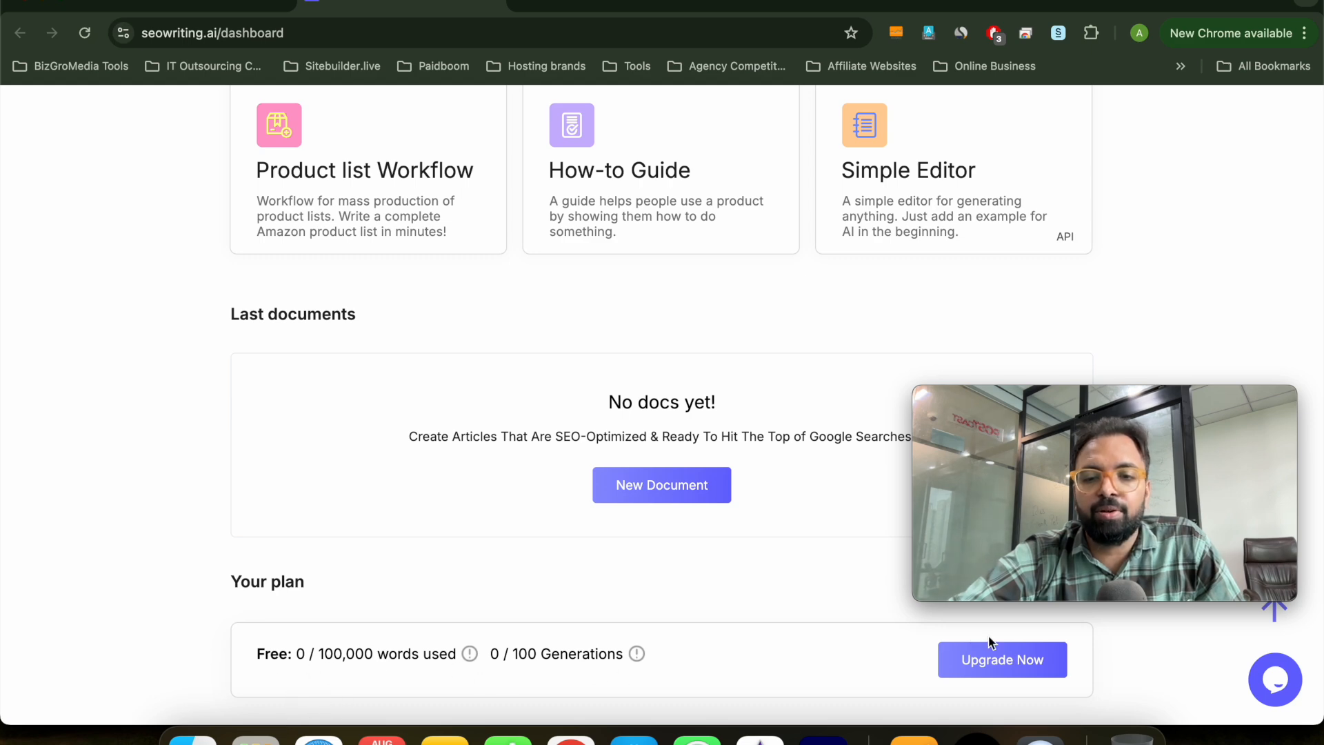
scroll(660, 582, up, 10)
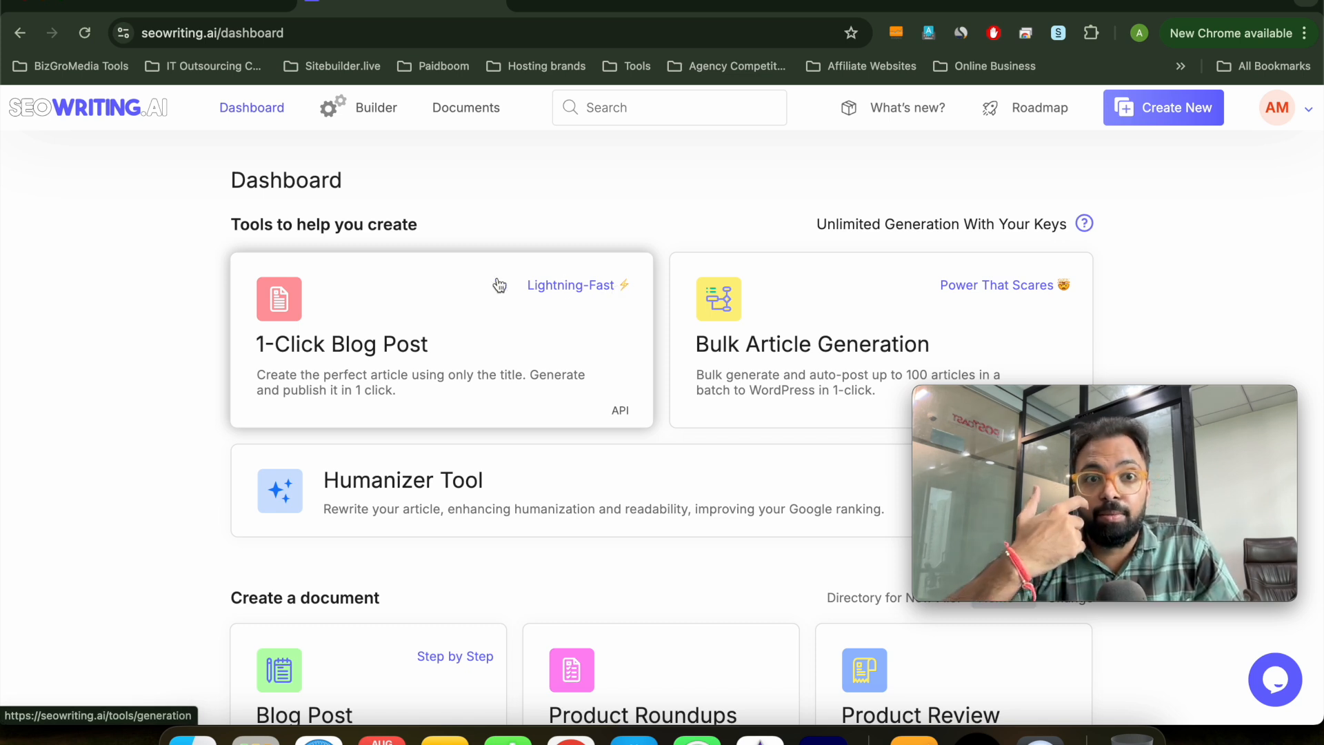
- Open the 1-Click Blog Post tool and enter "best keyword research tools" as the main keyword
click(482, 345)
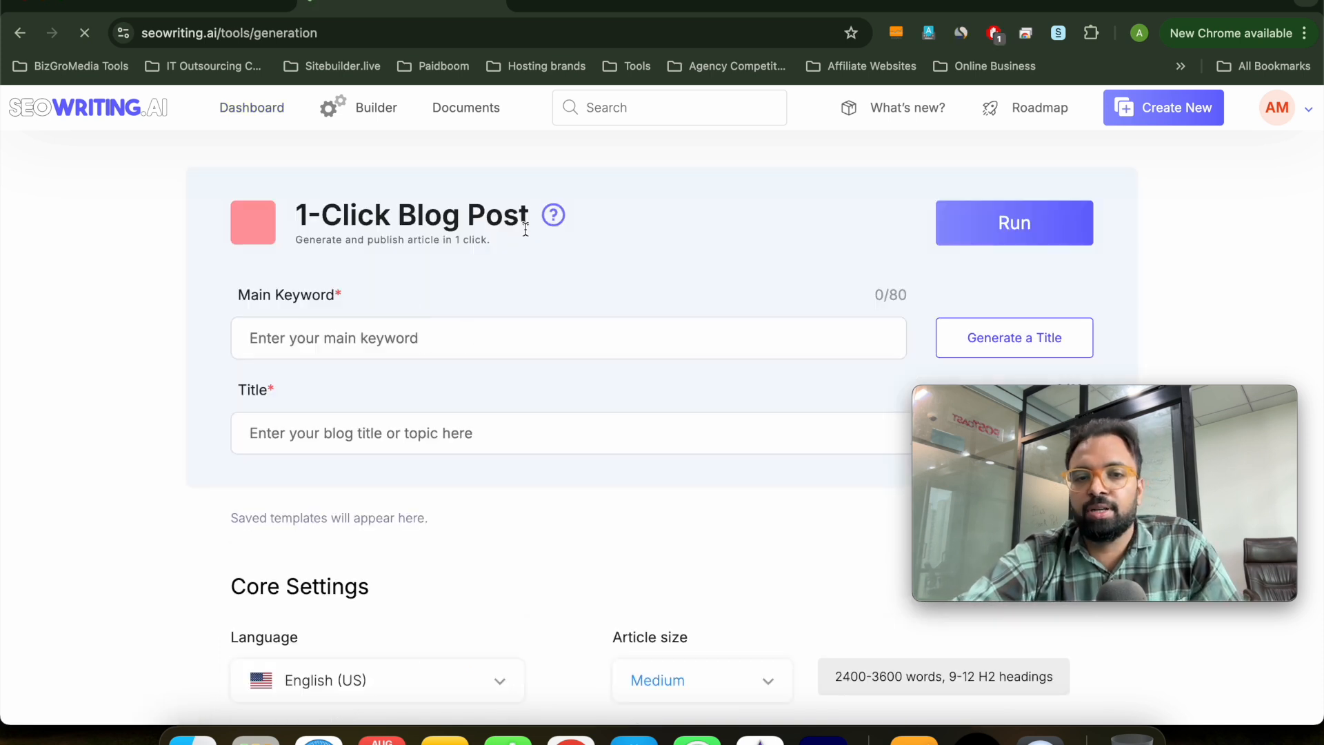
click(361, 336)
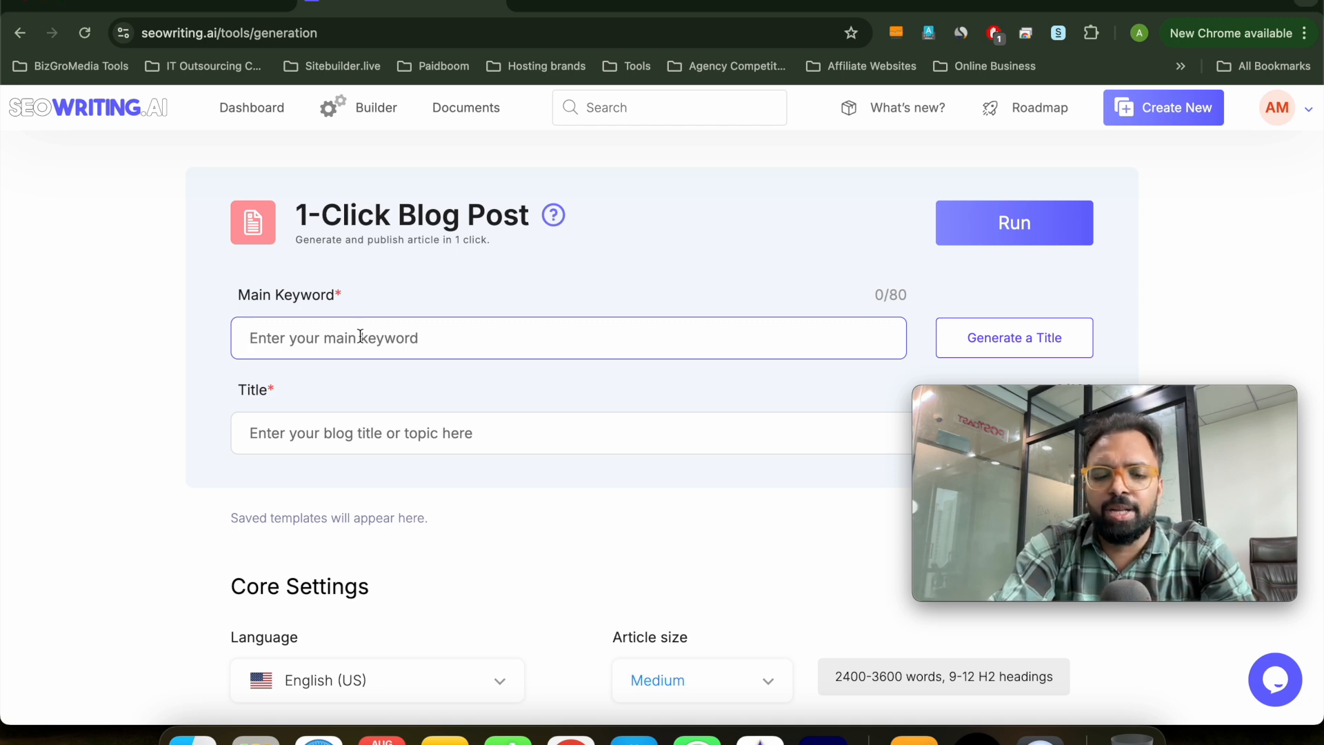
text(bes)
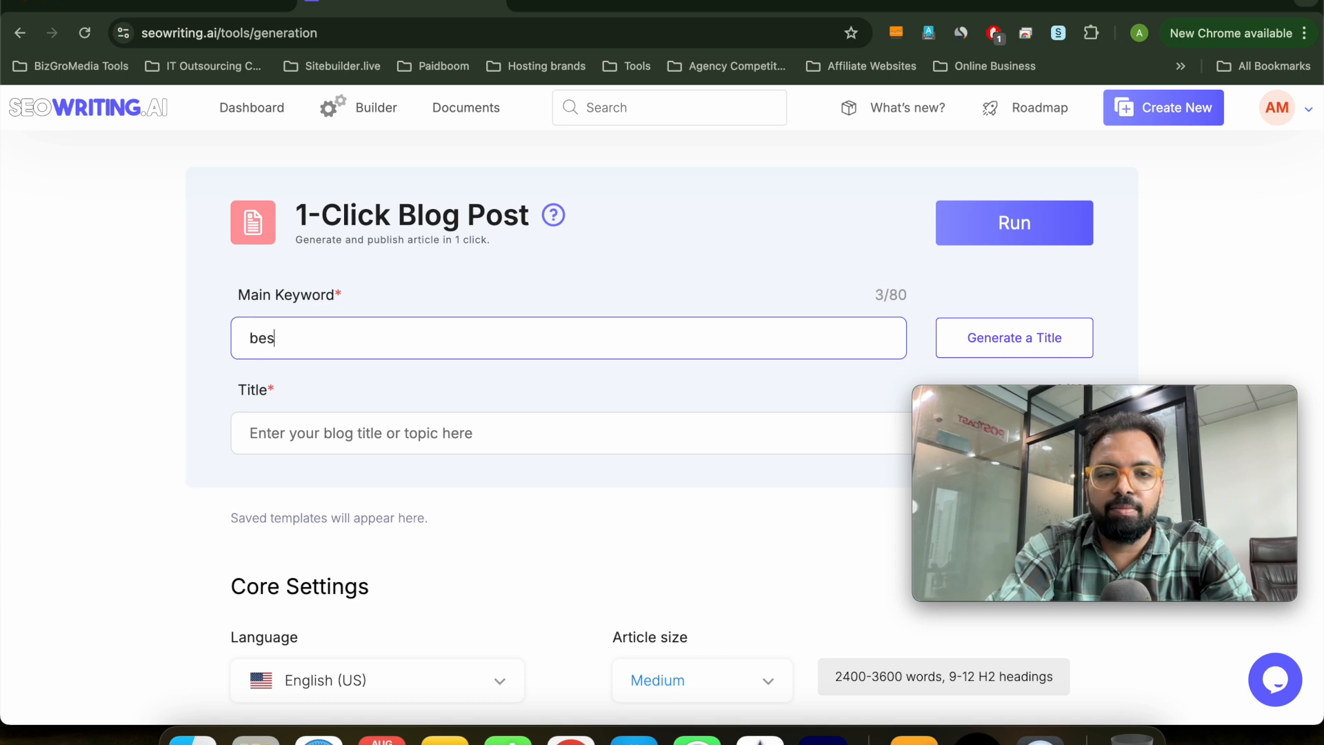
text(t keywor)
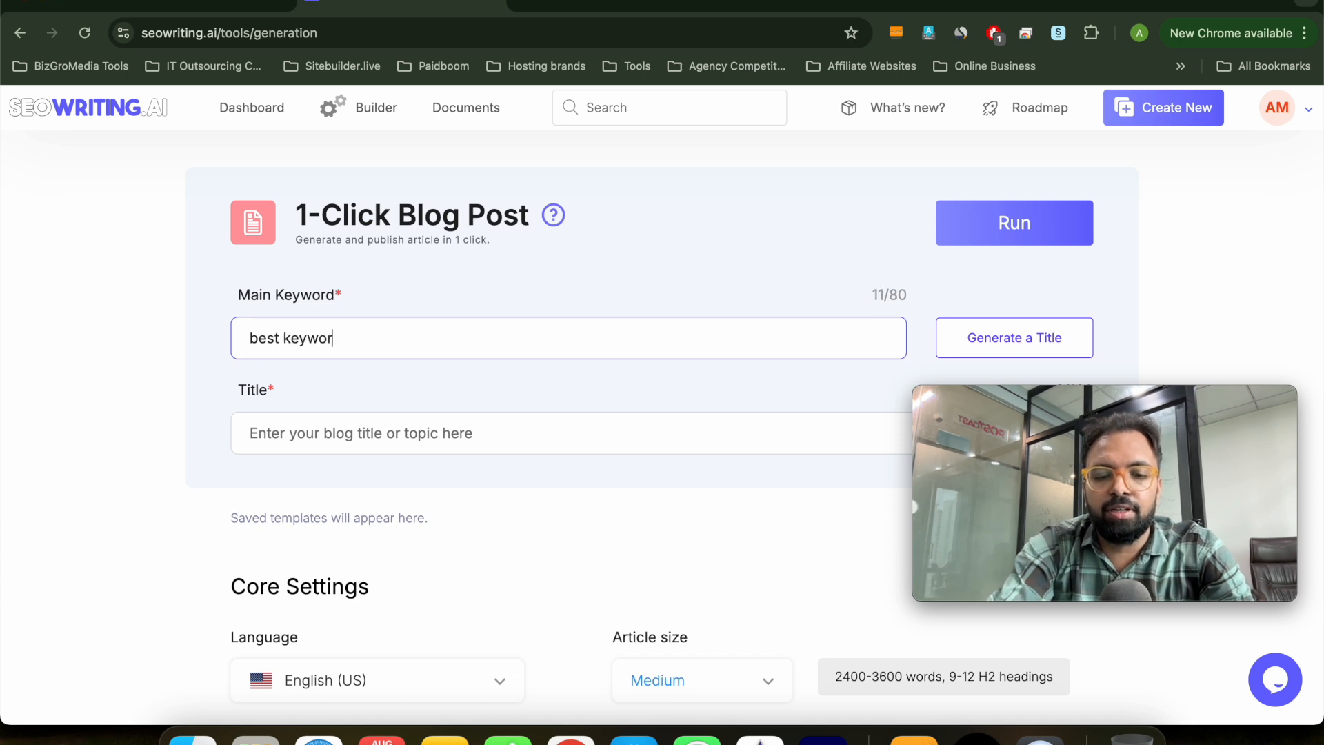
text(d research tools)
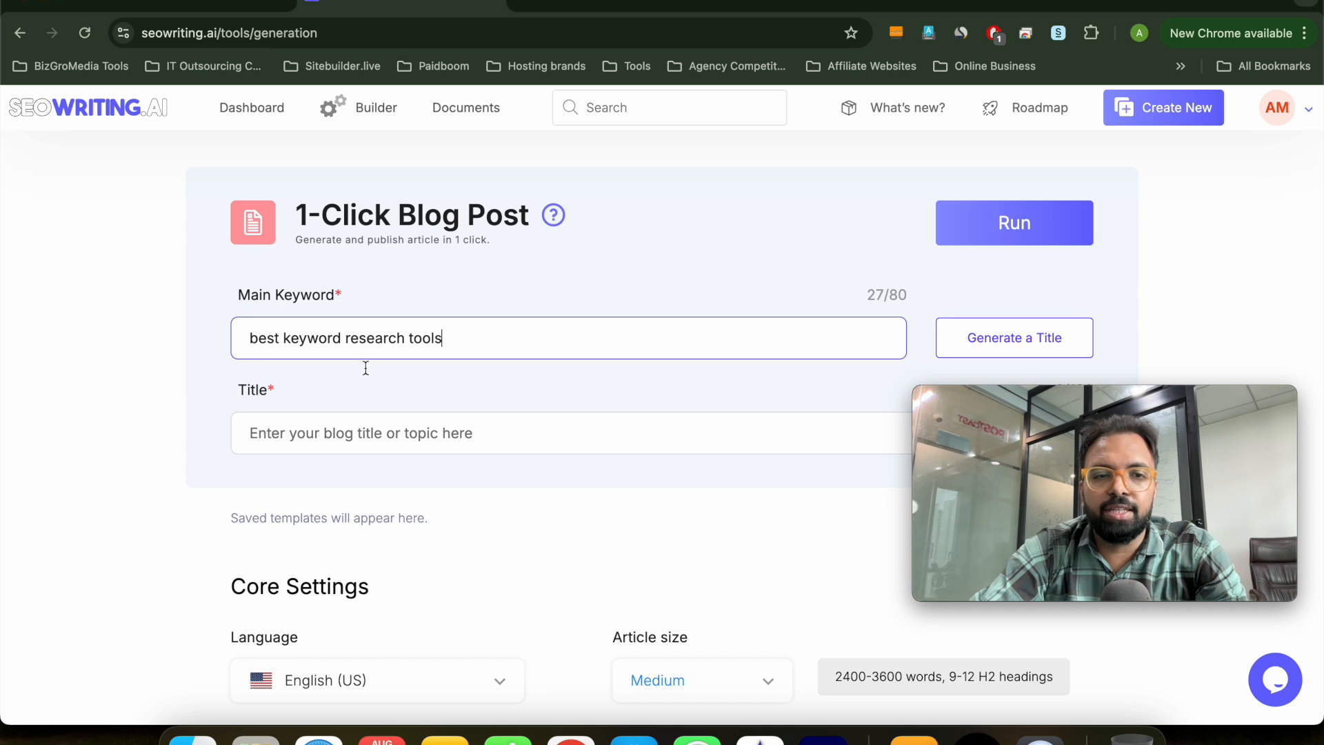
- Enter "7 best keyword research tools for bloggers" as the blog post title
click(343, 438)
text(7)
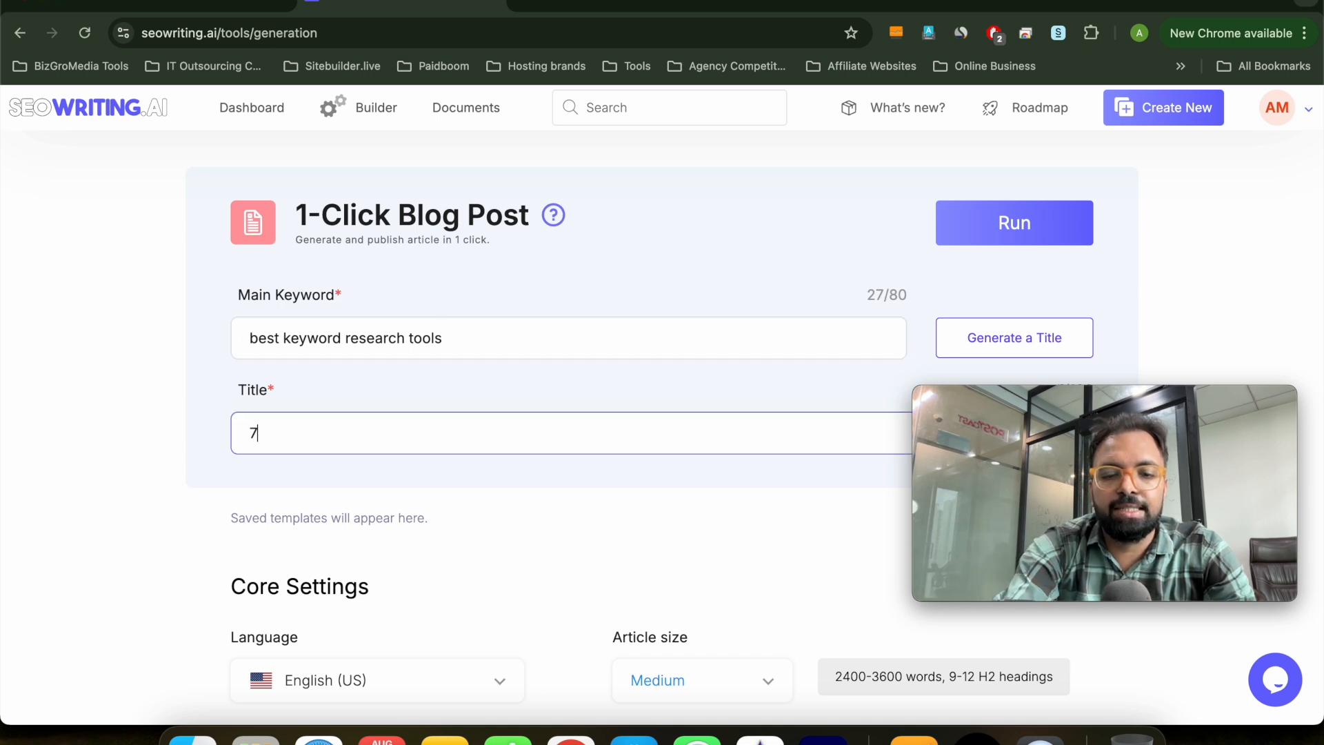
text( best keyword resea)
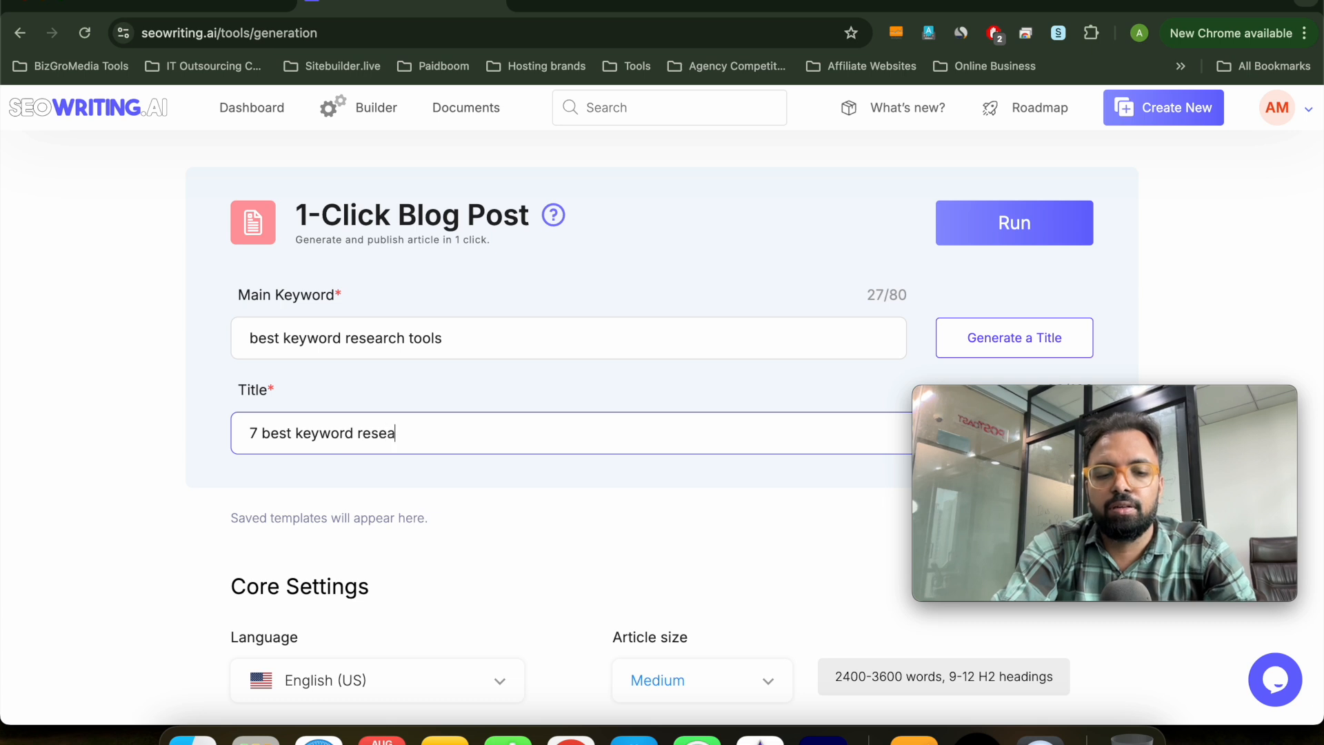
text(rch tools for bloggers)
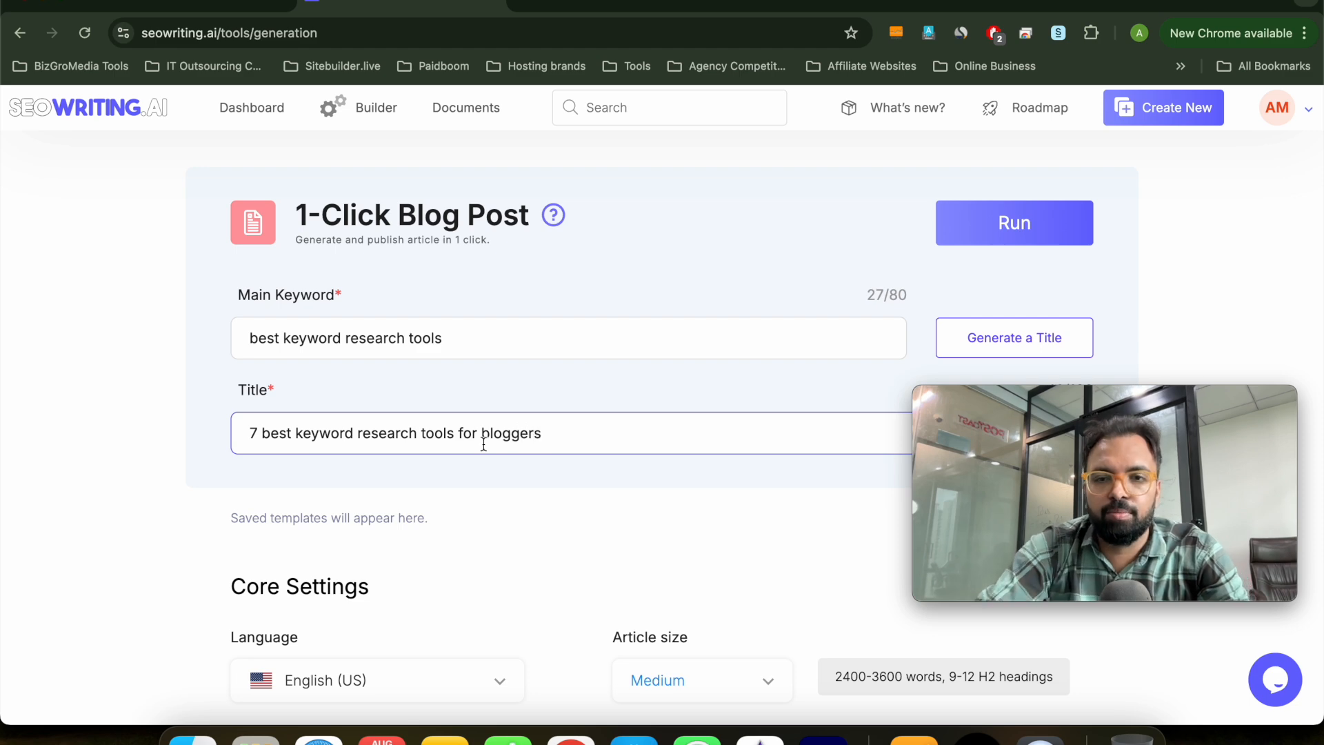
- Generate a blog post title automatically from the main keyword
scroll(442, 523, down, 3)
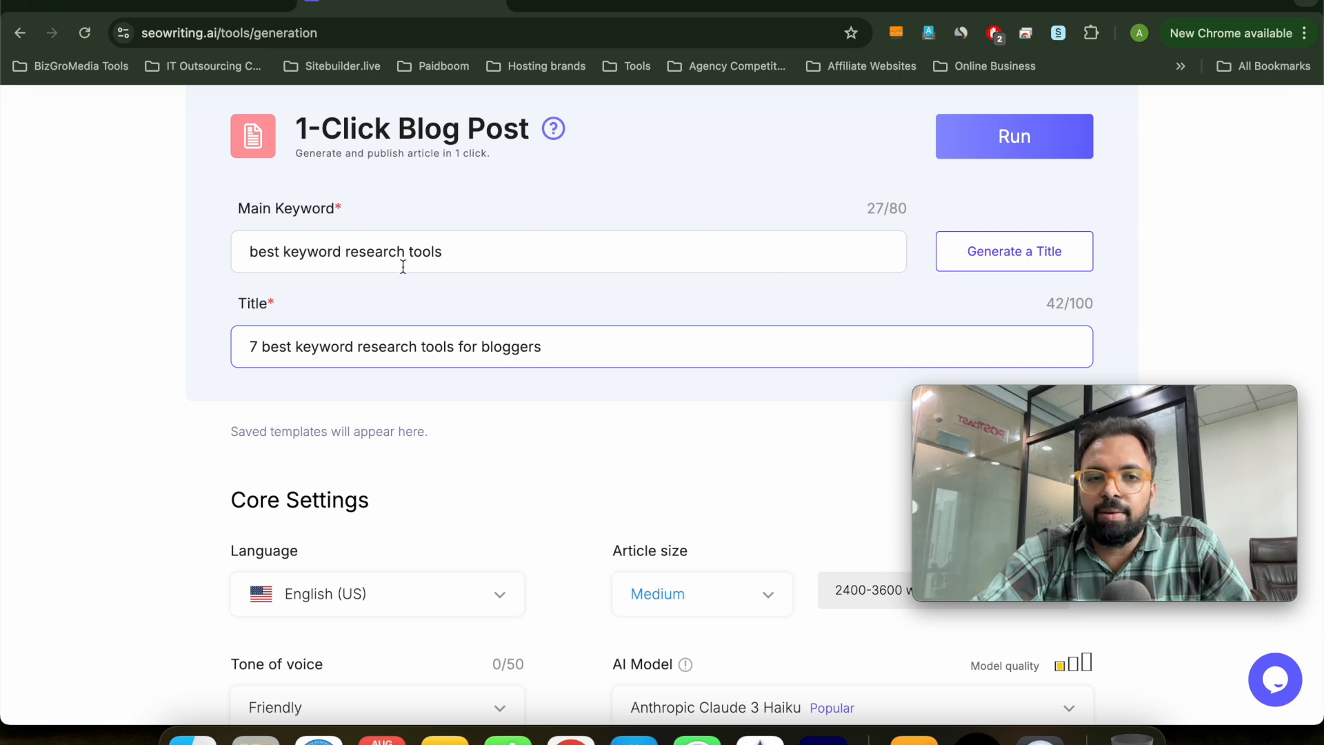
click(982, 259)
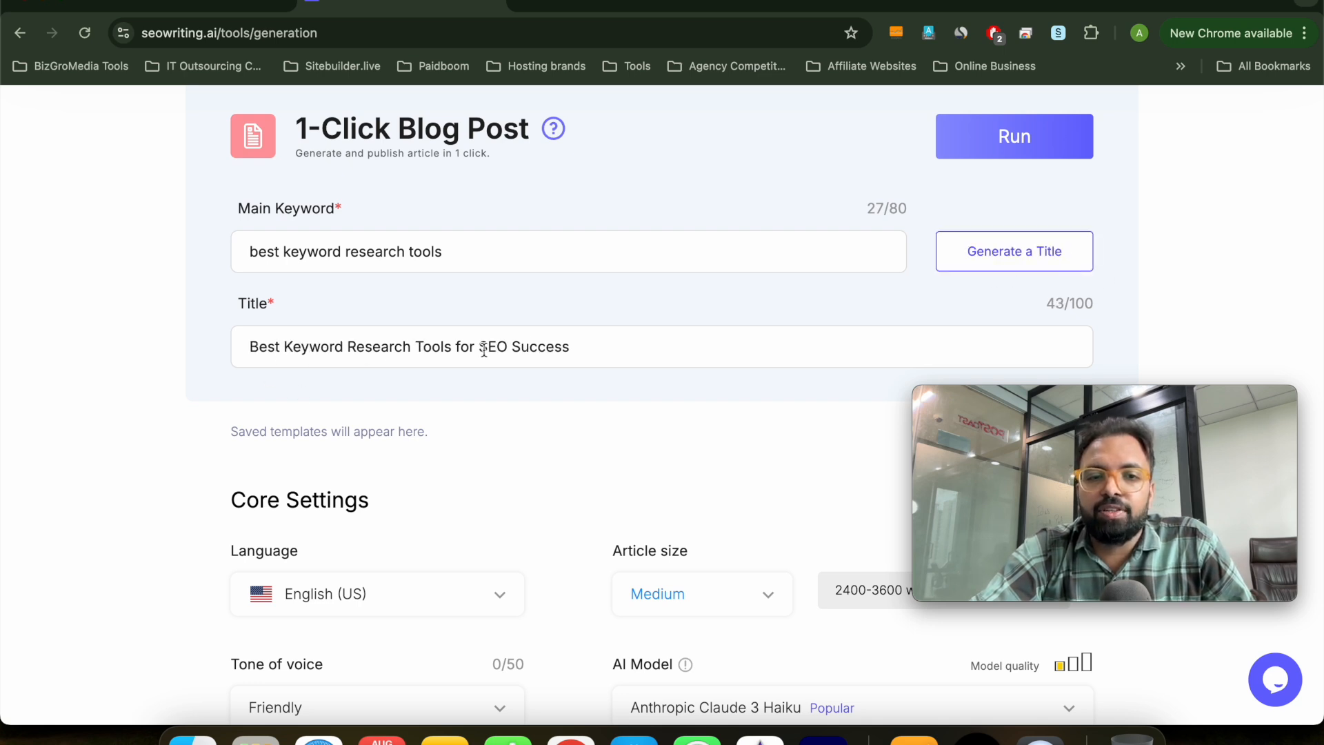
scroll(581, 359, down, 2)
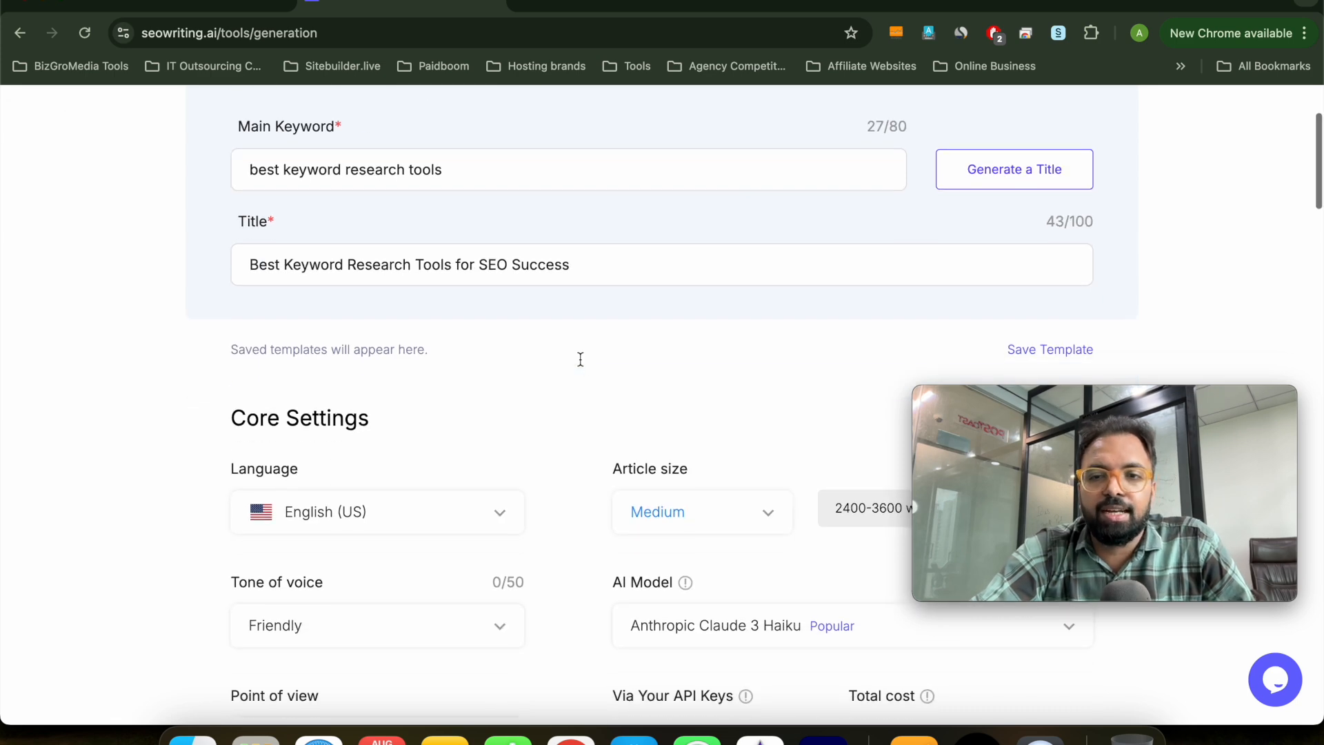
scroll(581, 358, down, 2)
scroll(581, 358, up, 6)
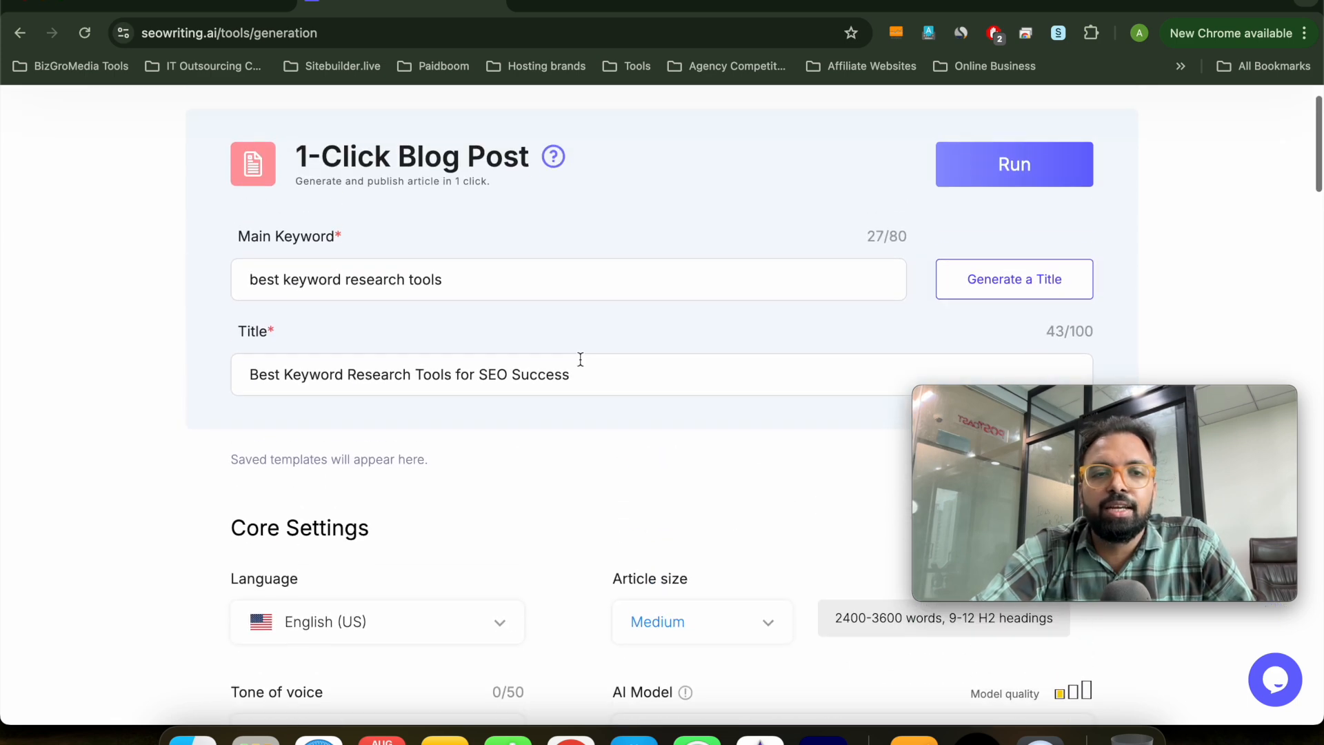
scroll(580, 358, down, 1)
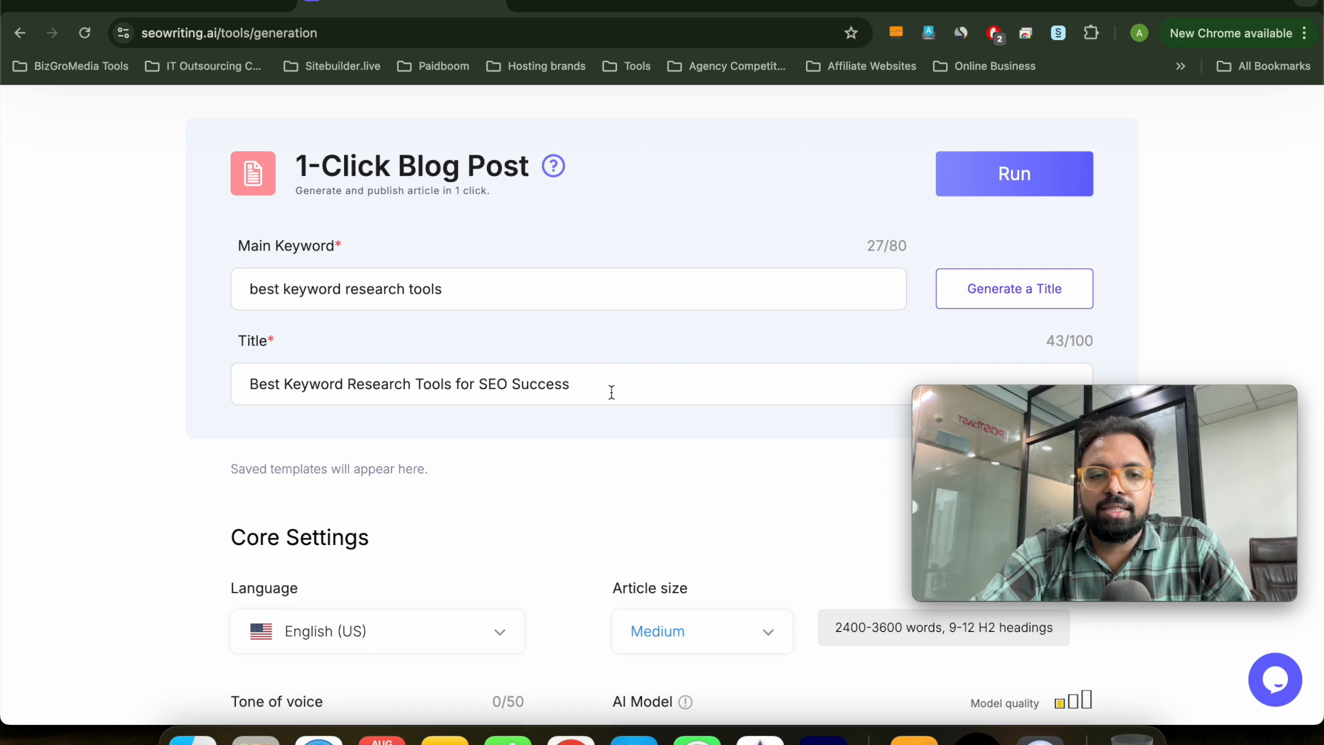
- Browse the available article languages in the core settings and choose English (US)
scroll(611, 392, down, 5)
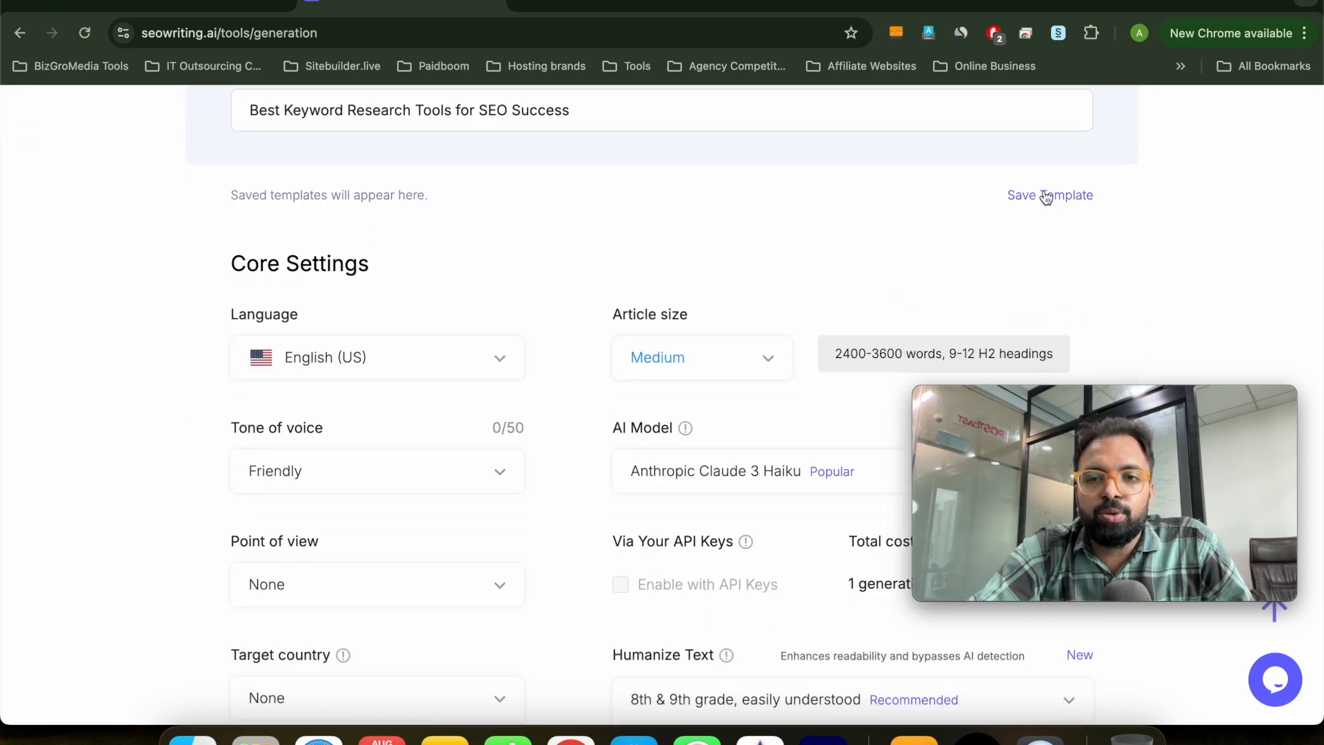
scroll(843, 331, down, 2)
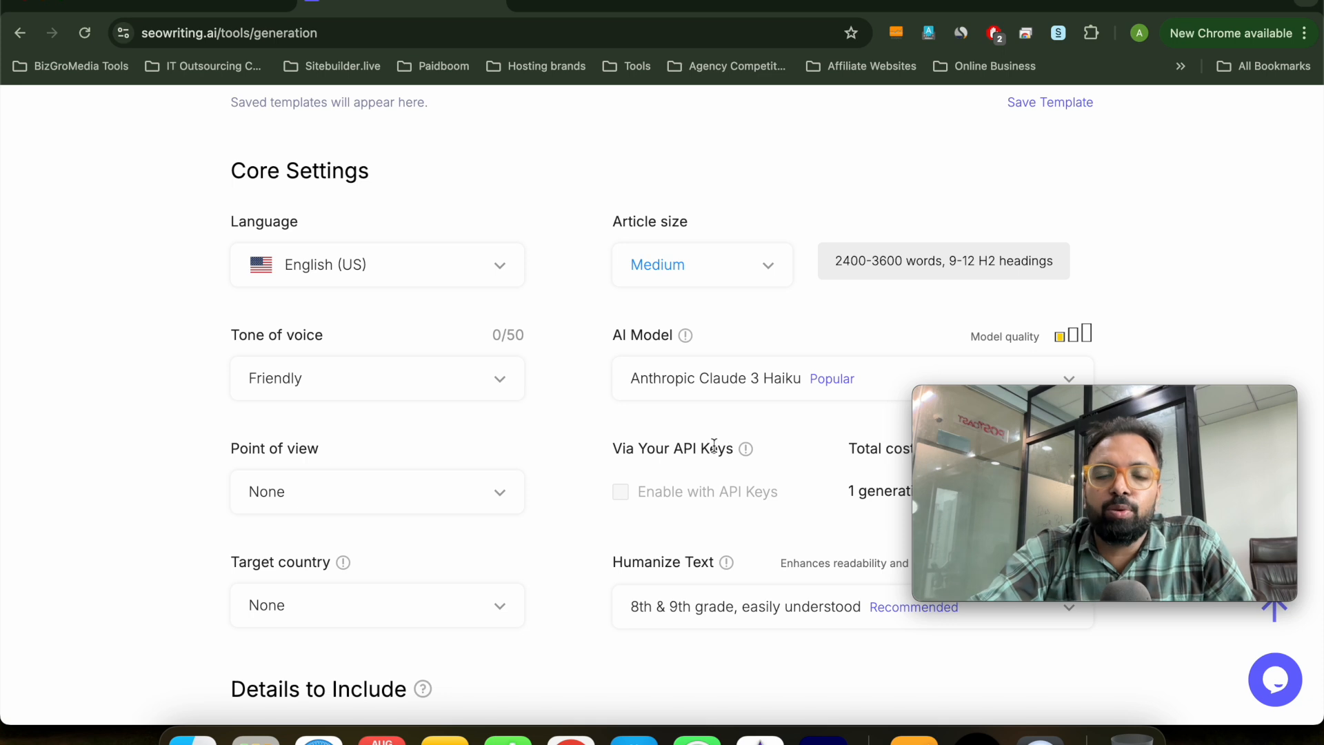
click(426, 262)
scroll(379, 411, down, 2)
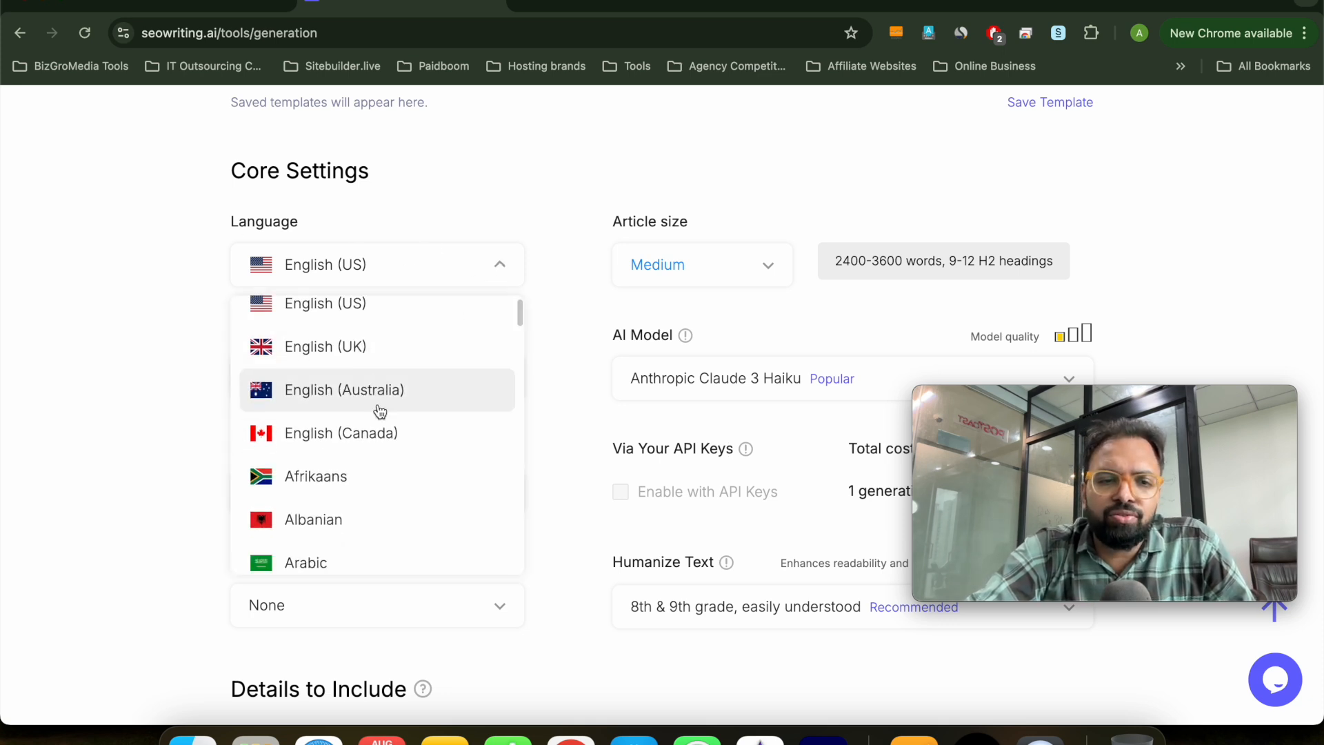
scroll(379, 411, down, 15)
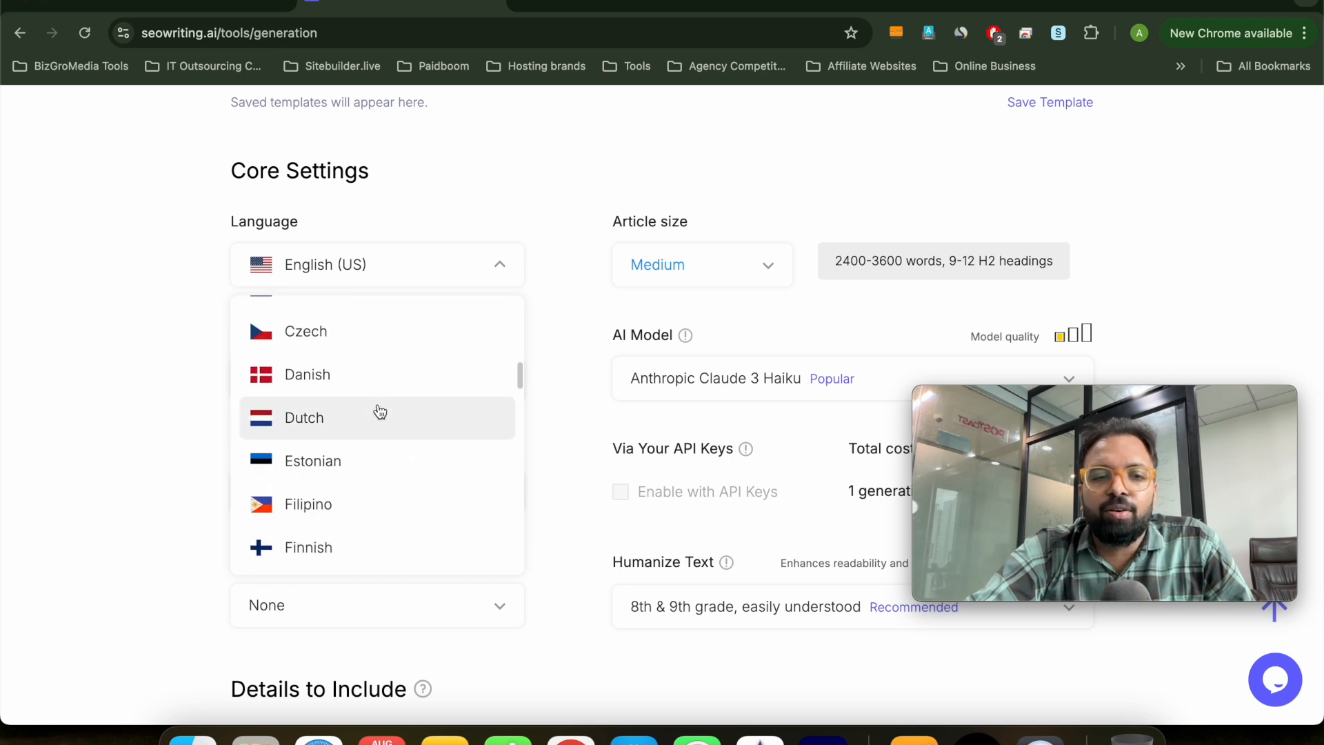
scroll(379, 411, down, 5)
scroll(379, 412, up, 2)
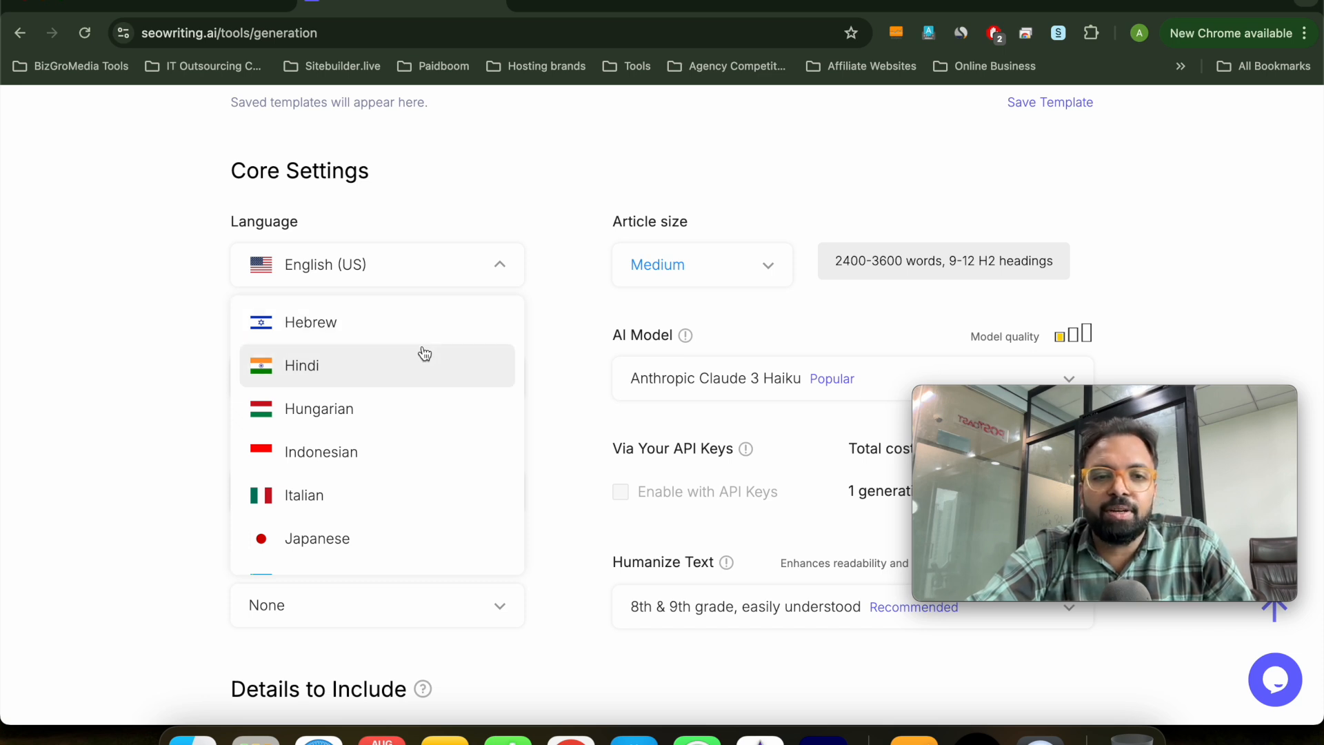
scroll(423, 353, up, 10)
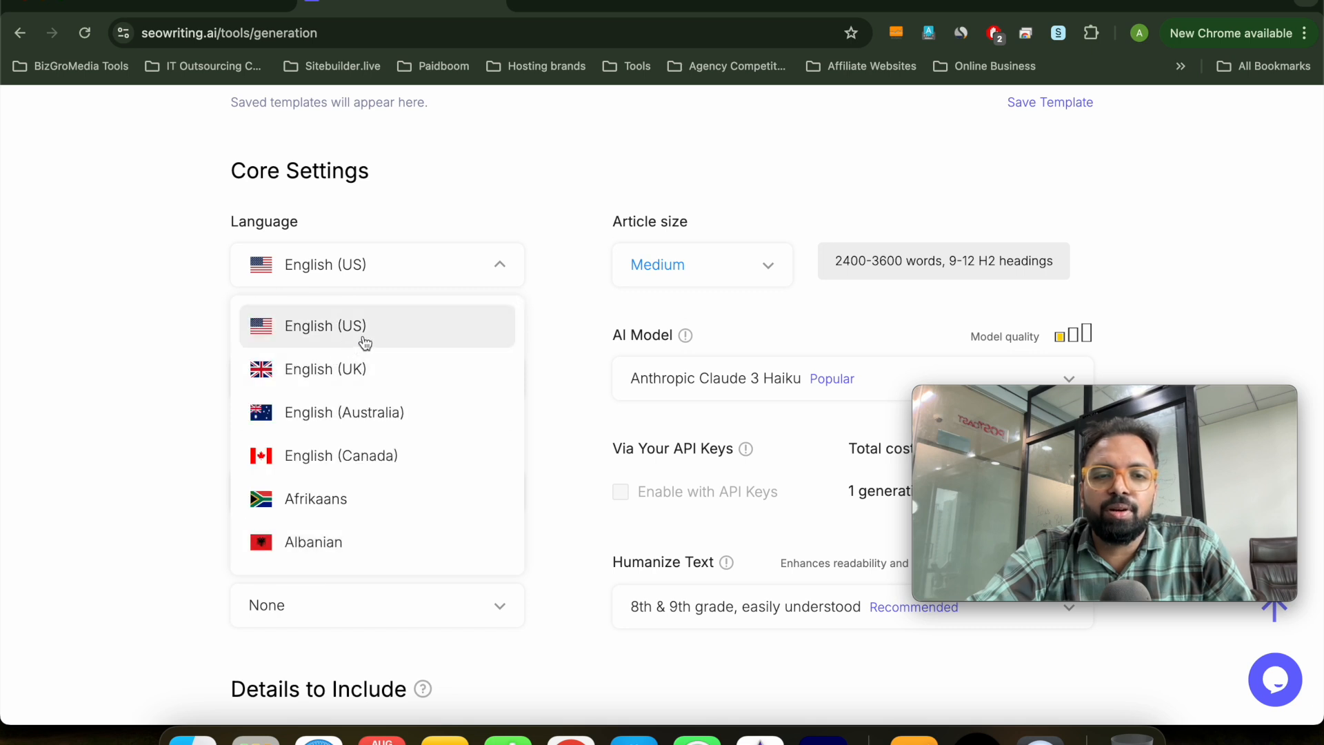
click(365, 343)
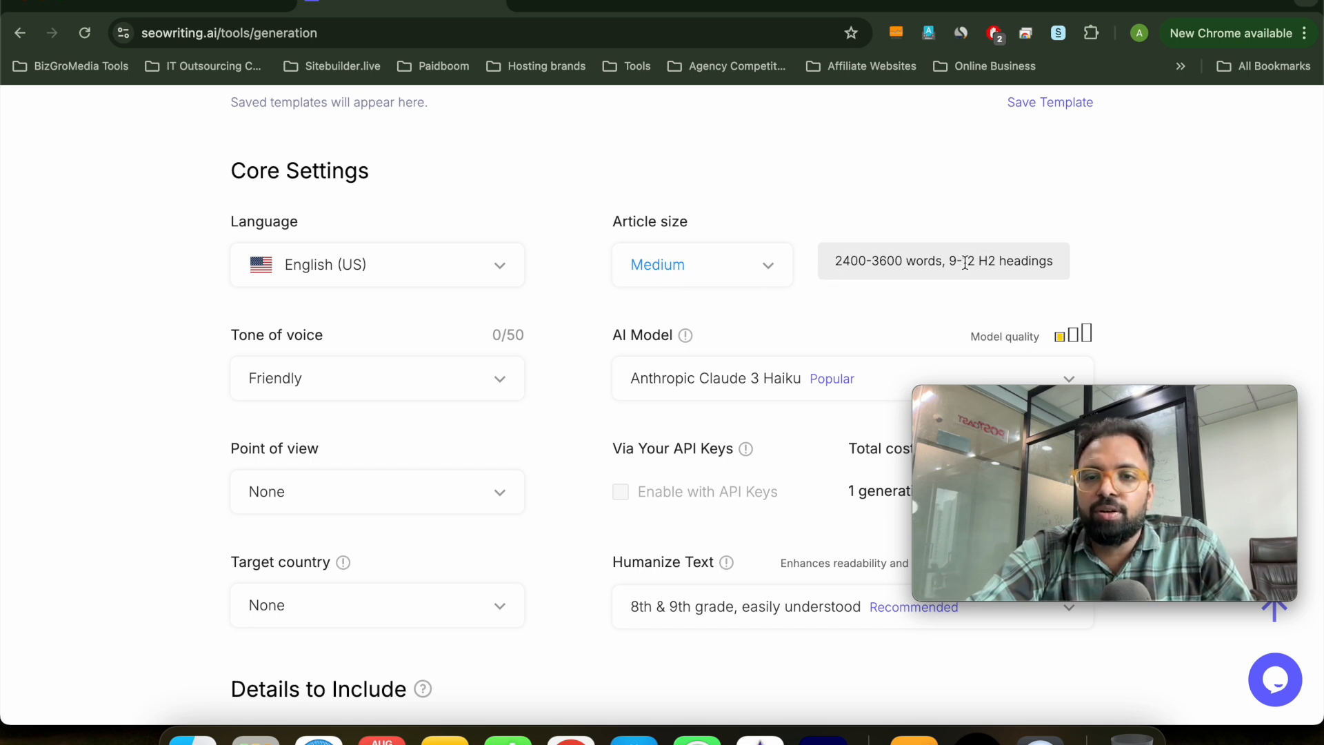
- Set the article size to Small and the tone of voice to Friendly
click(769, 264)
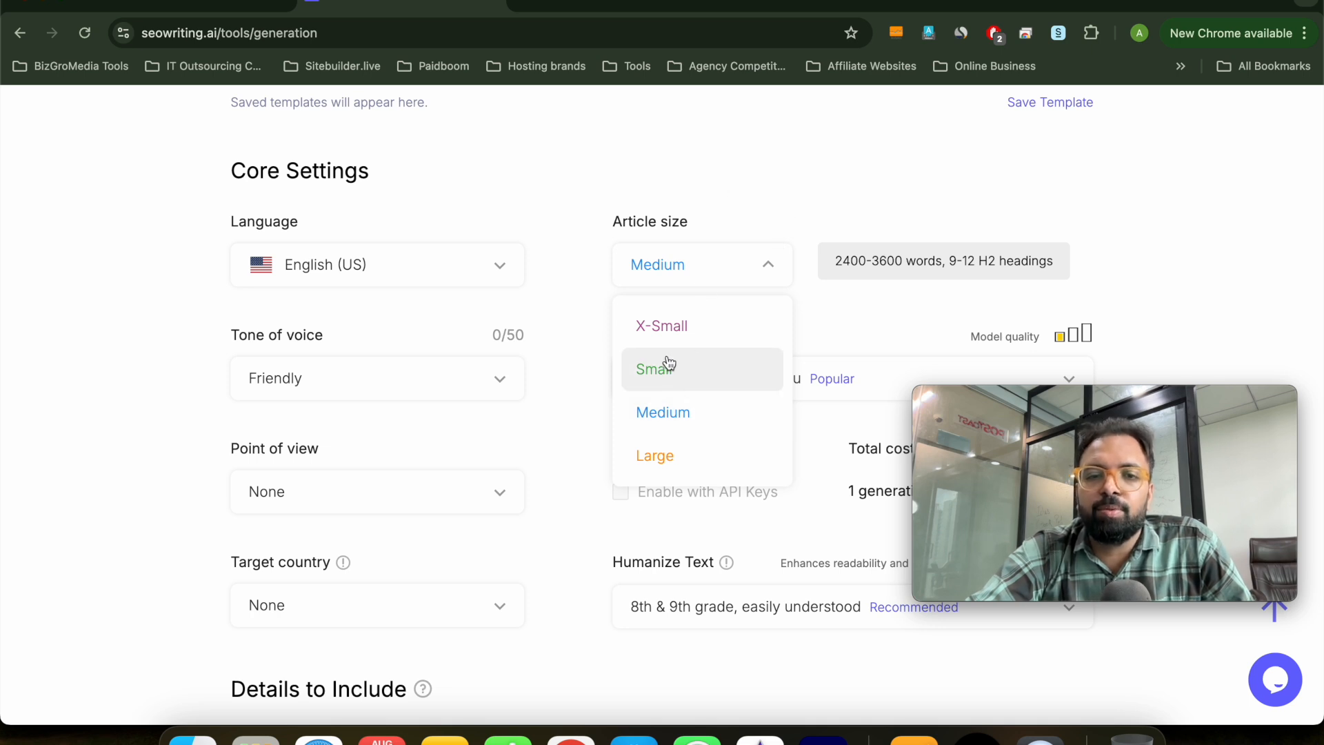
click(691, 372)
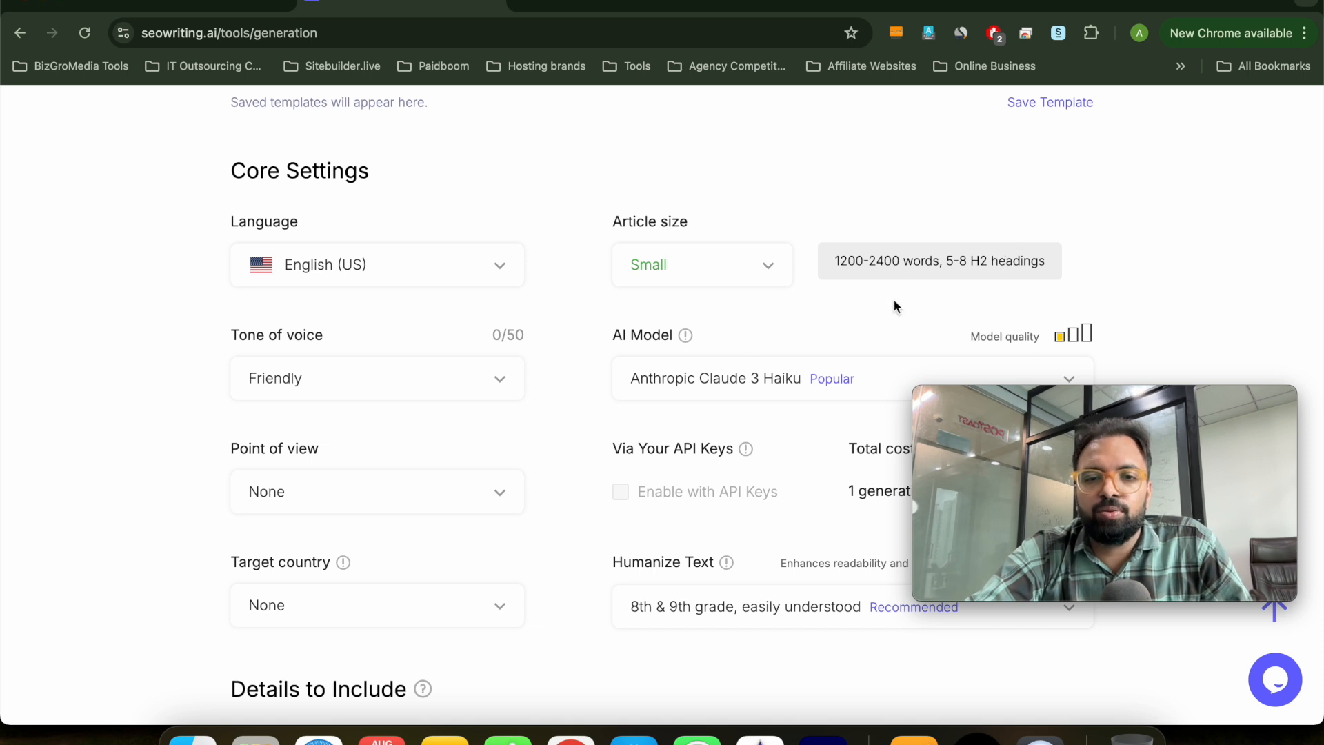
scroll(722, 347, down, 2)
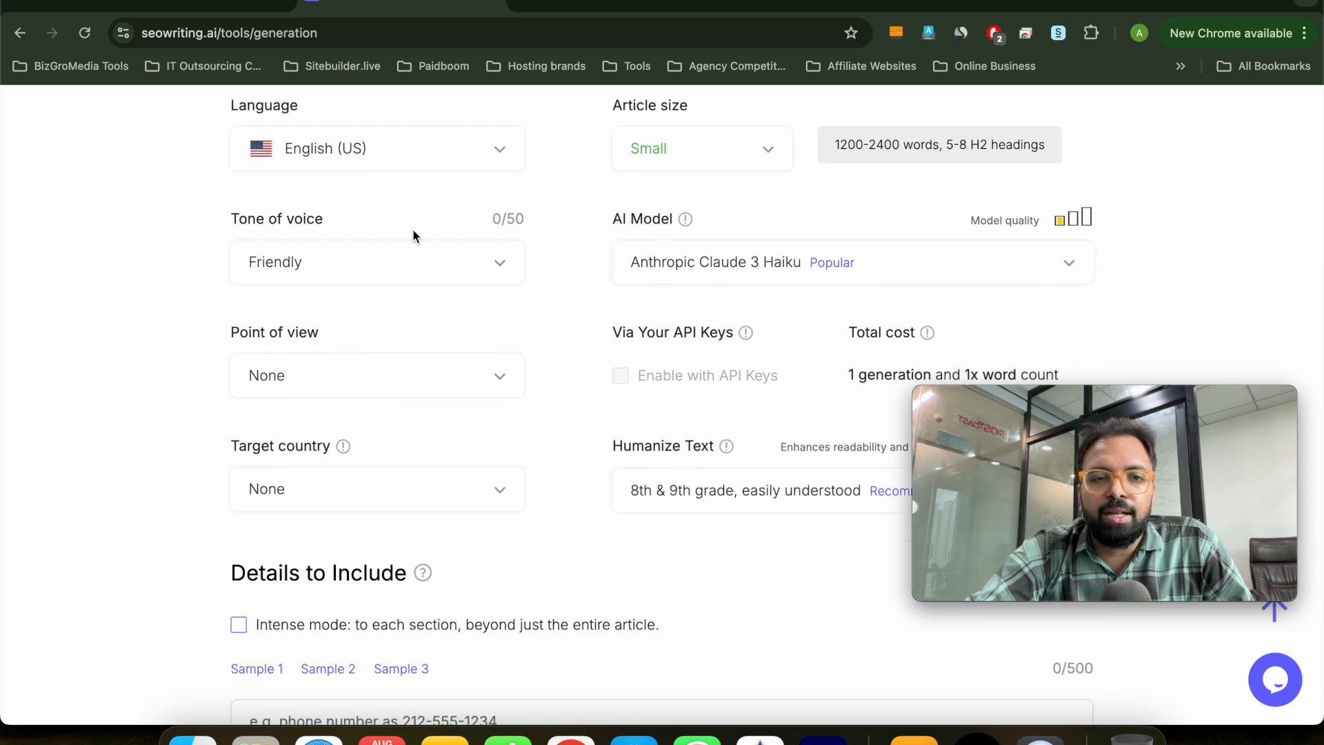
click(489, 261)
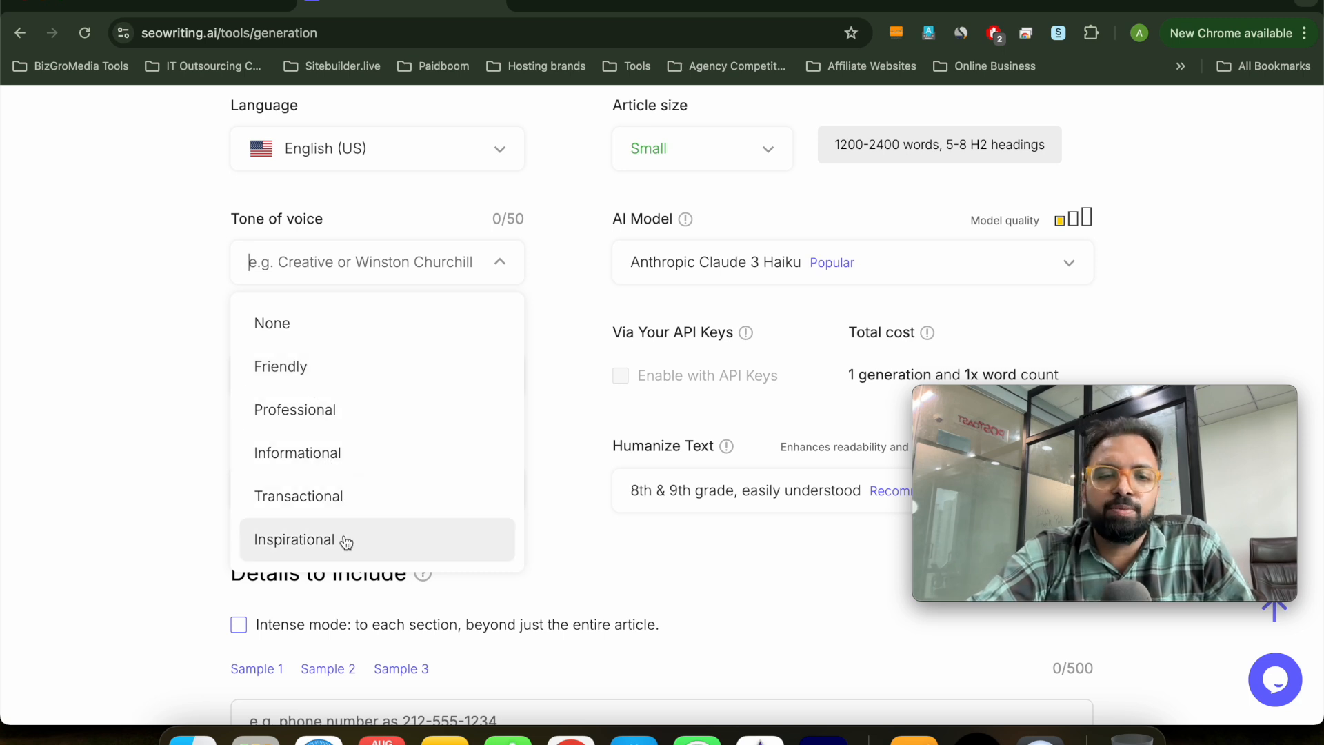
scroll(345, 539, down, 3)
scroll(345, 480, down, 2)
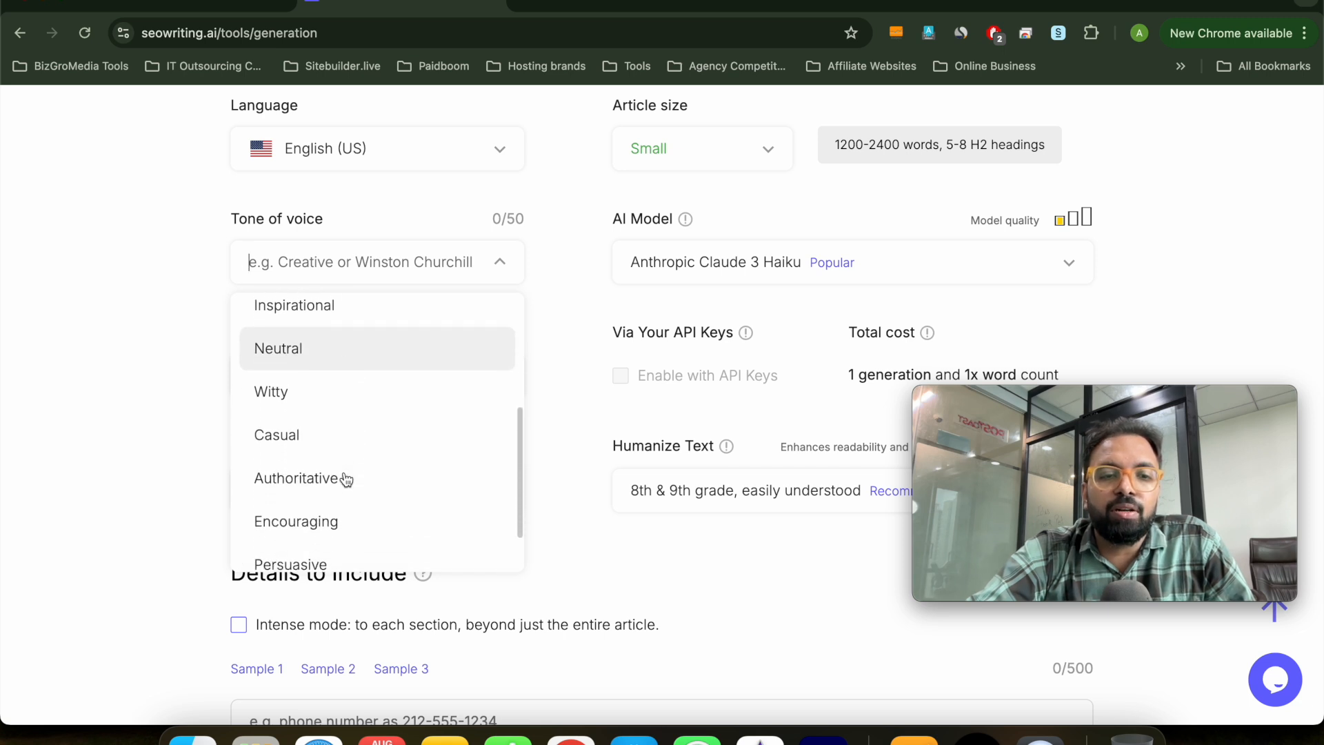
scroll(344, 481, down, 1)
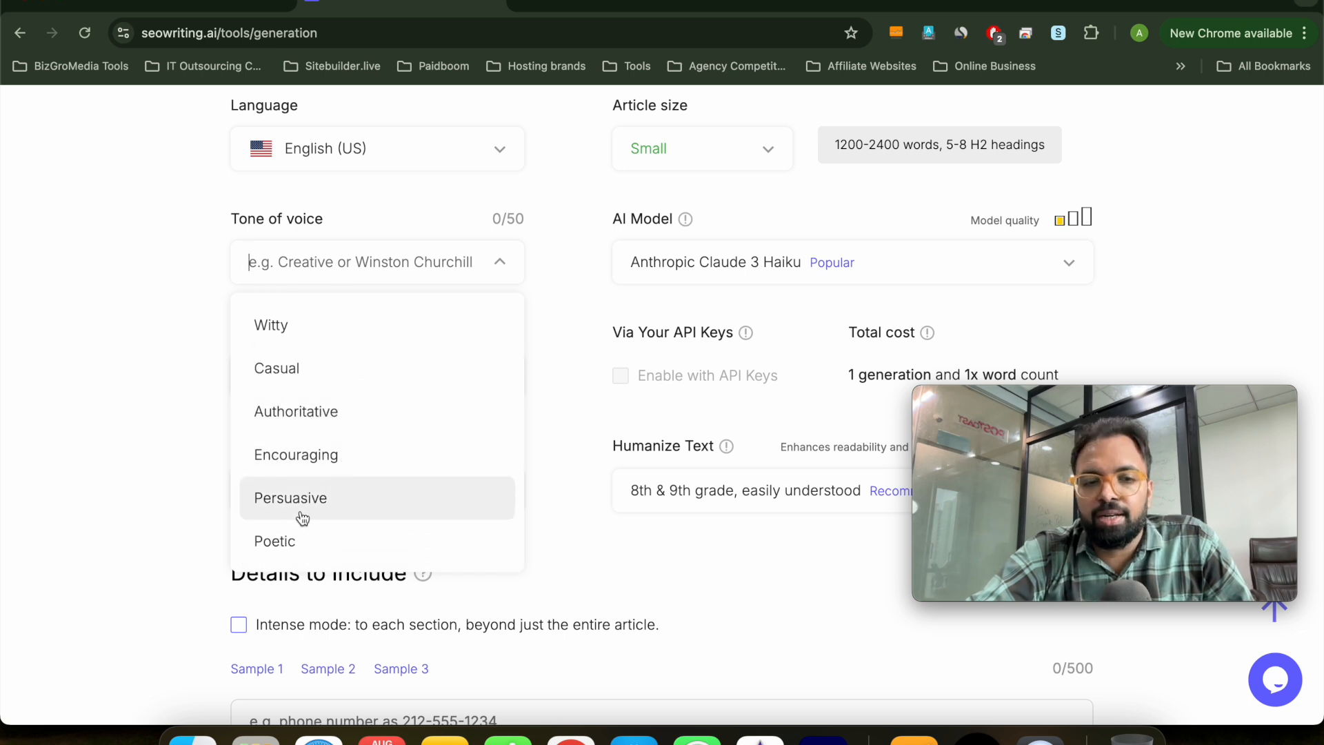
scroll(378, 473, up, 8)
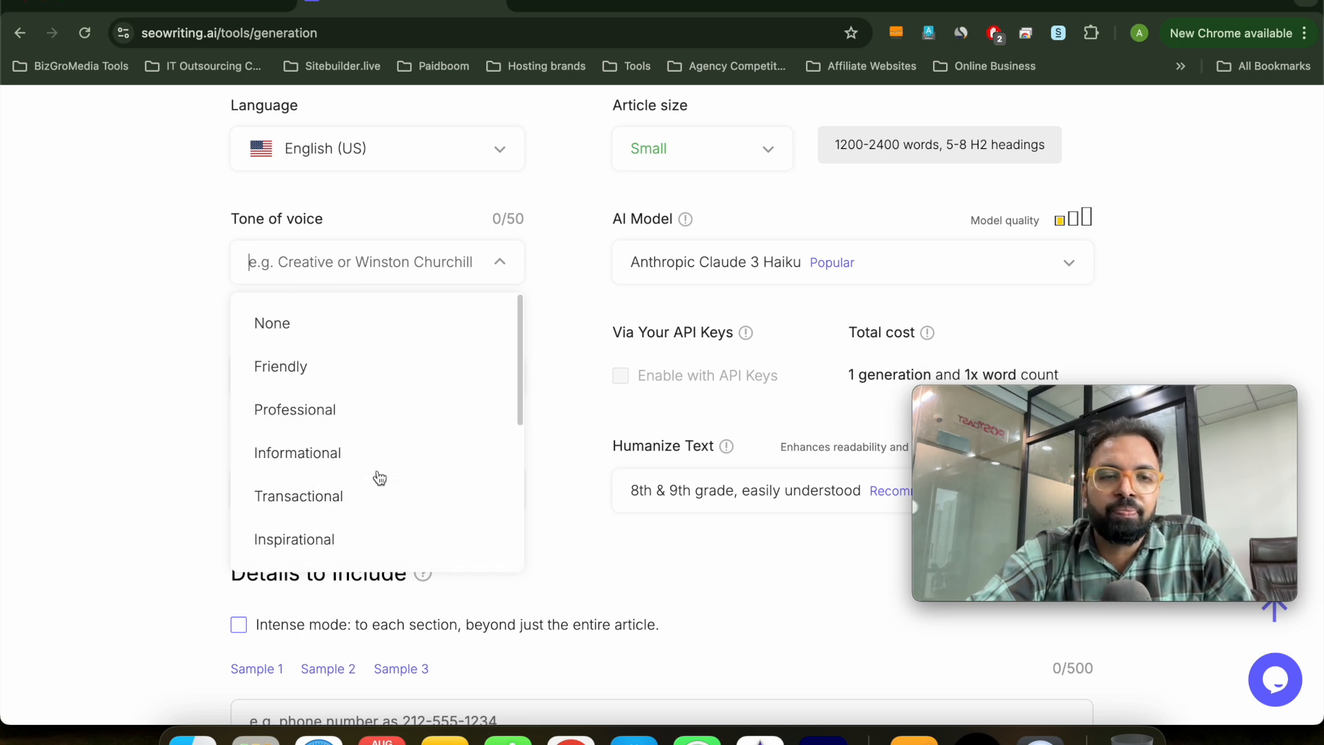
click(327, 369)
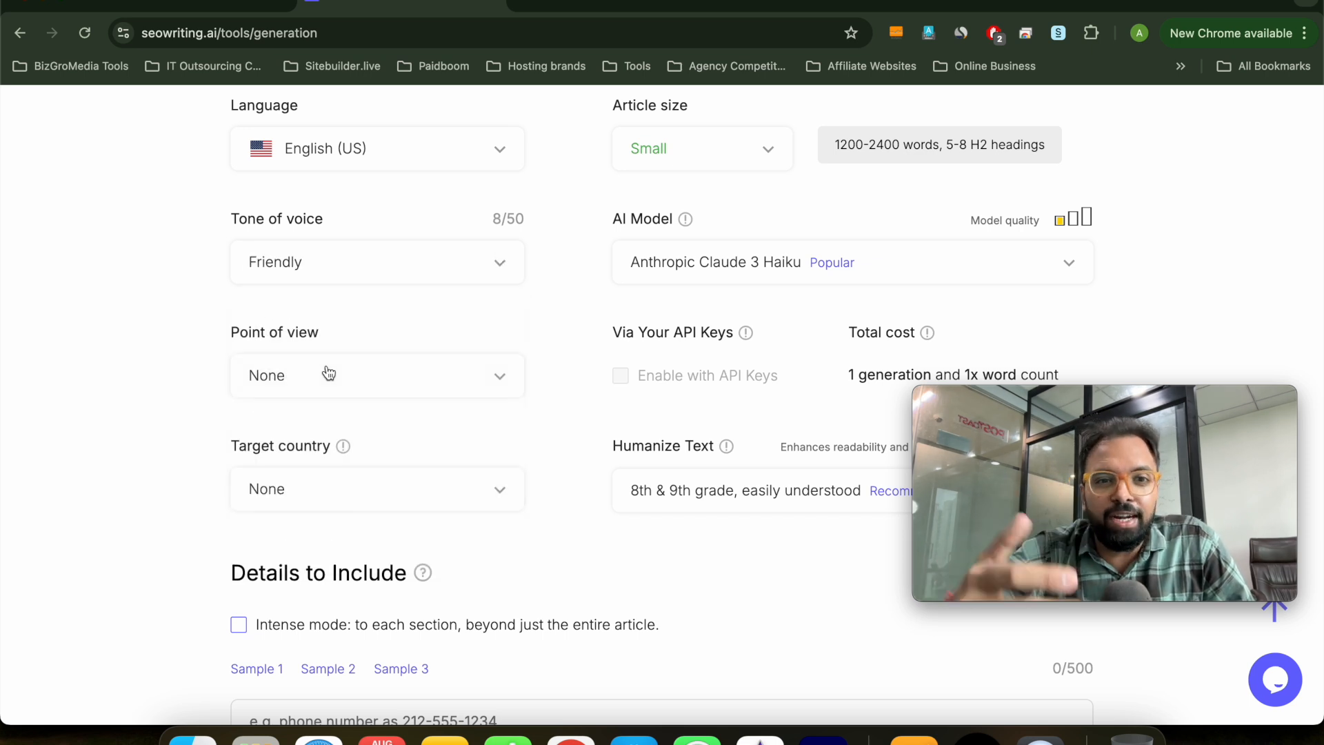
- Review the available AI models and choose Anthropic Claude 3 Haiku for the article
scroll(855, 251, down, 1)
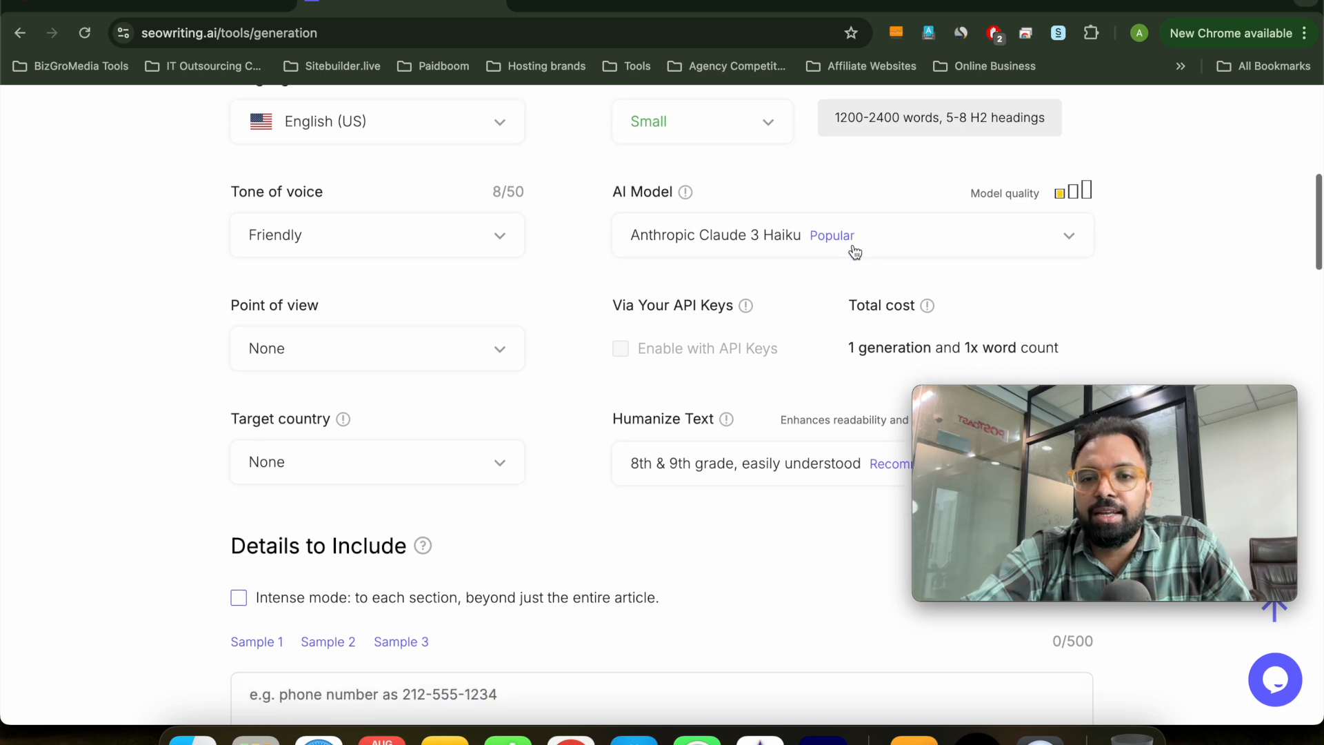
click(919, 241)
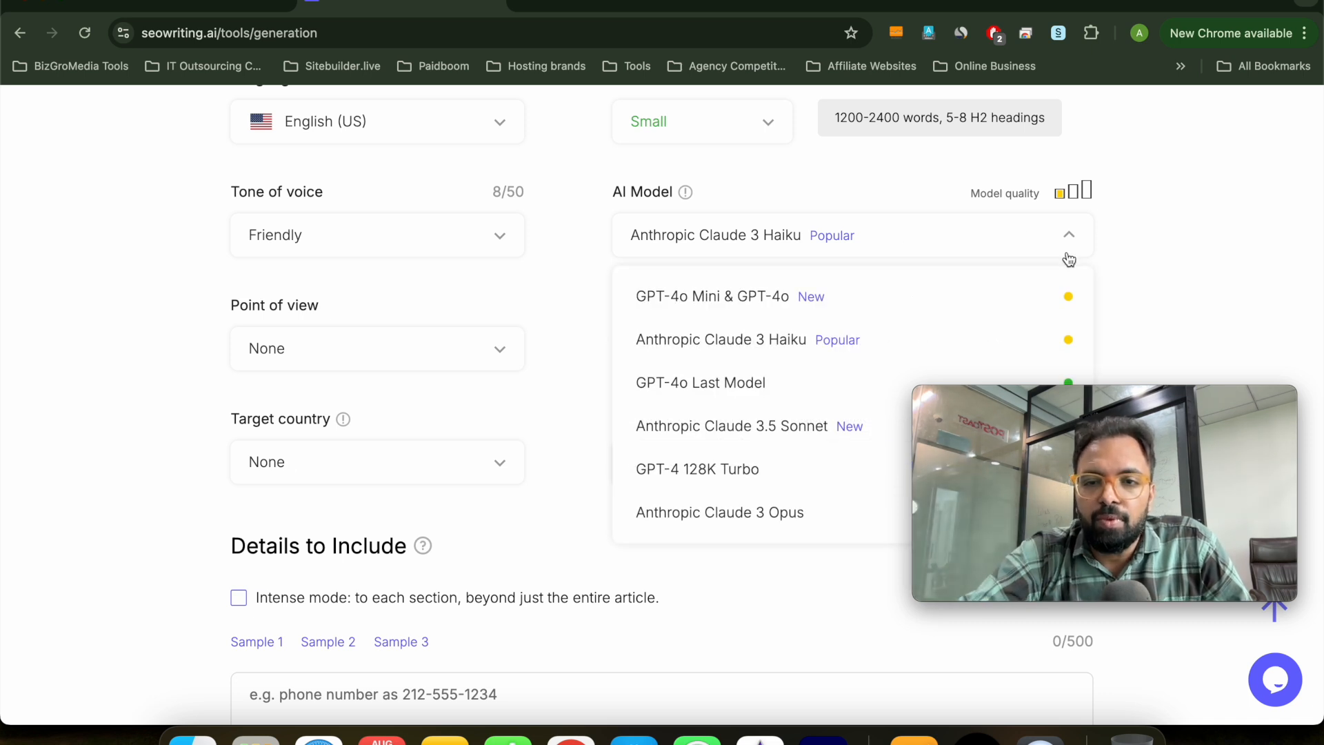
scroll(1078, 264, down, 4)
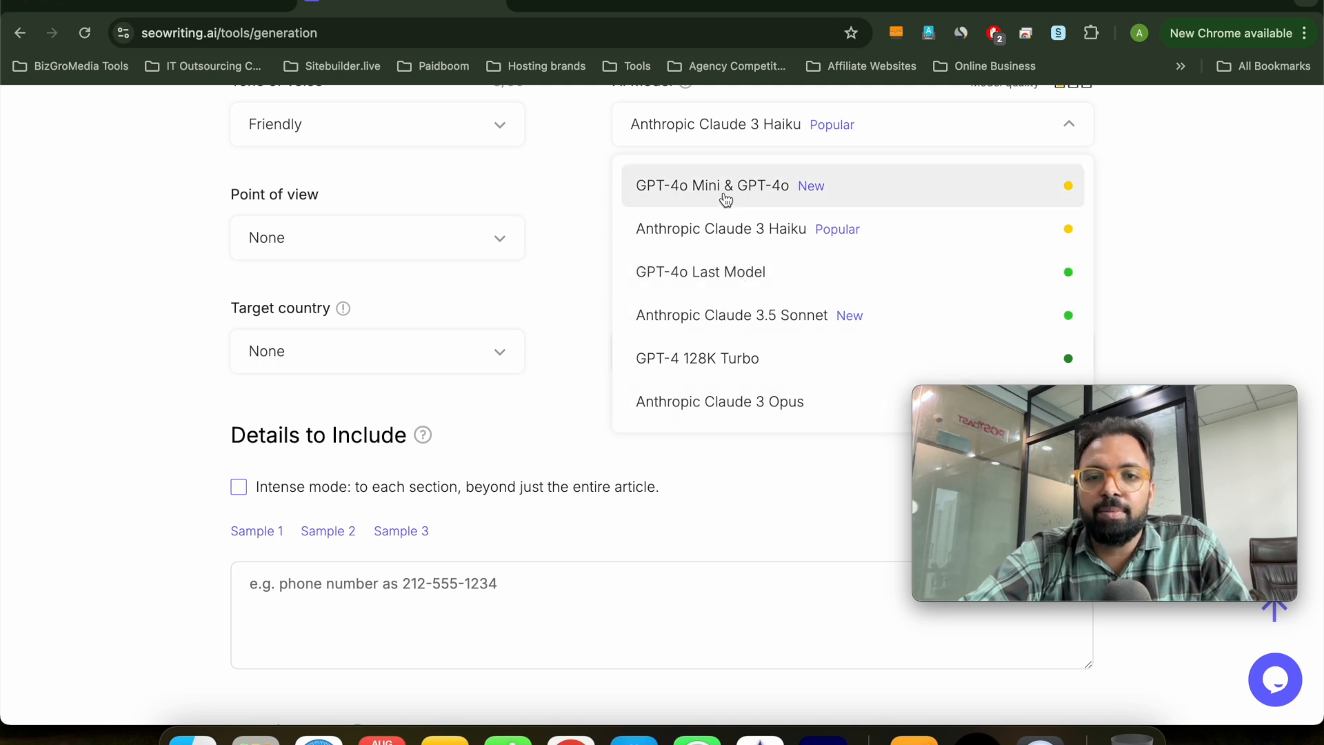
scroll(731, 324, up, 2)
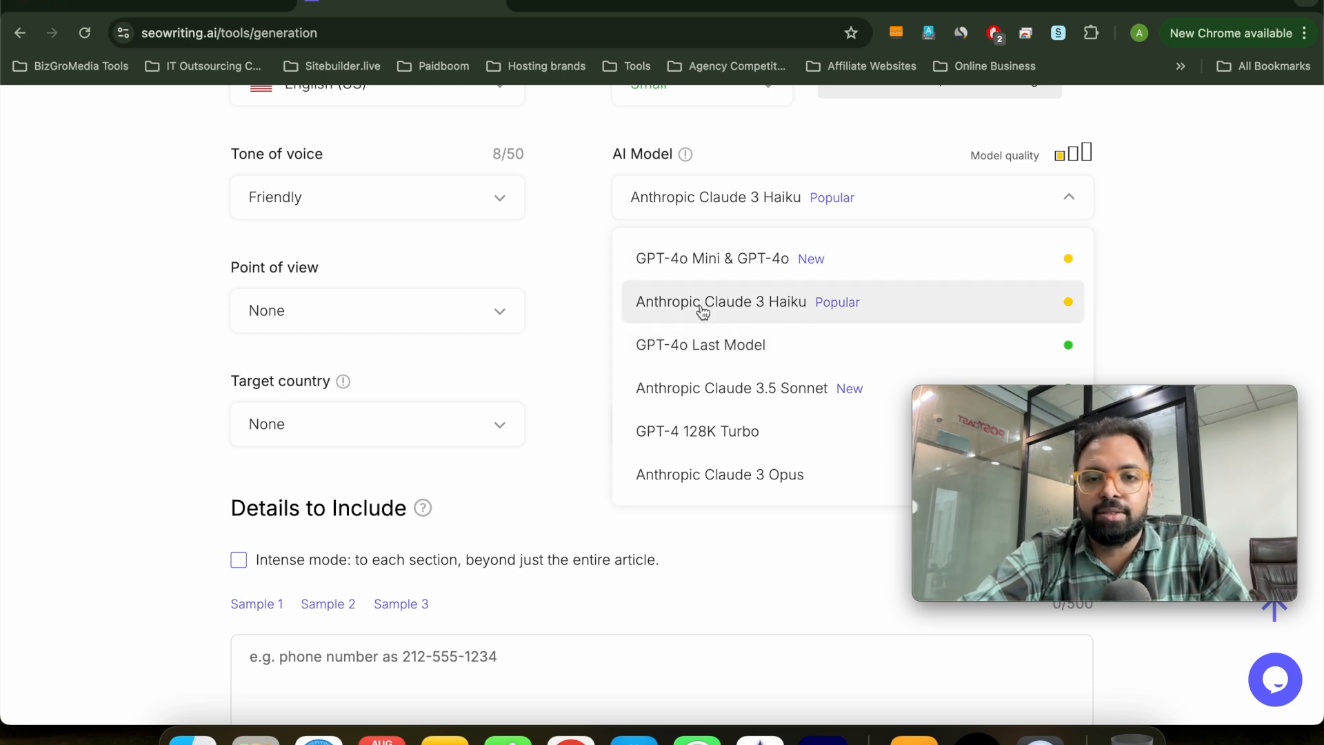
click(799, 311)
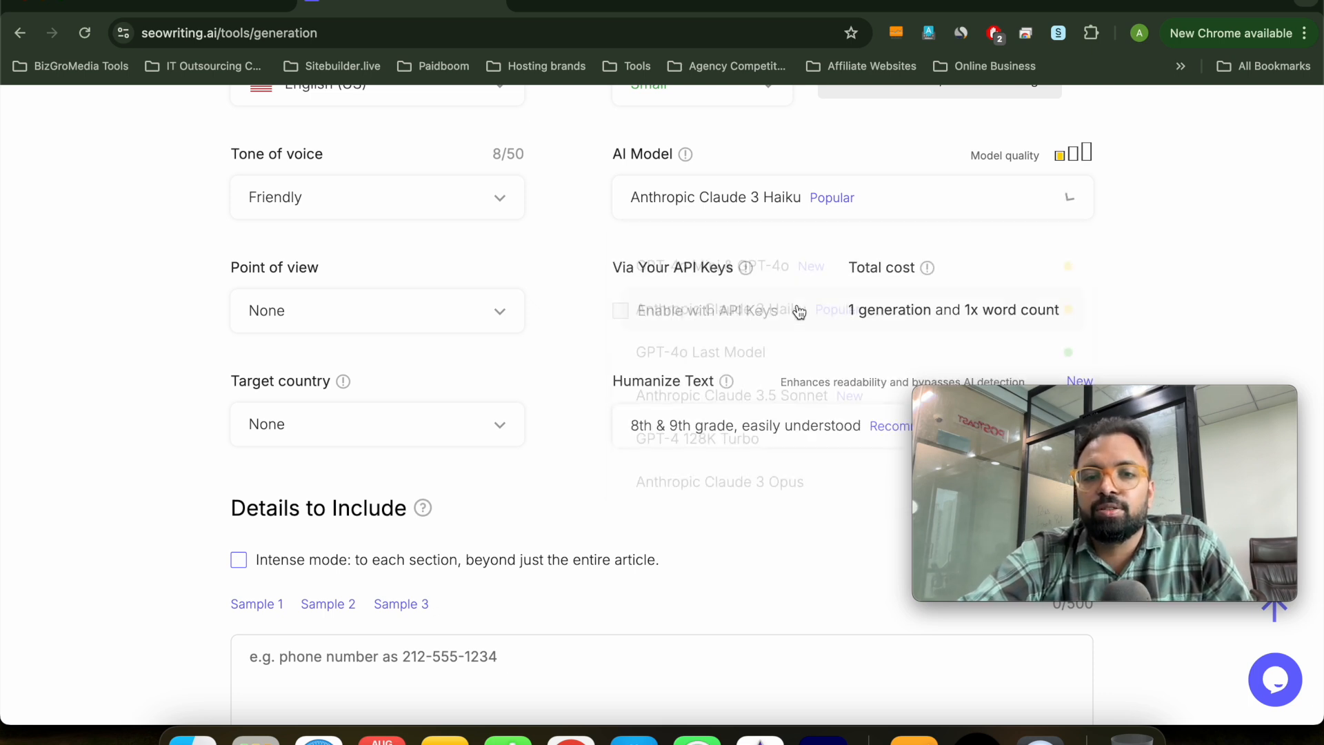
- Set the point of view to First person singular (I, me, my, mine) and the target country to United States
scroll(1011, 286, down, 2)
scroll(506, 309, up, 2)
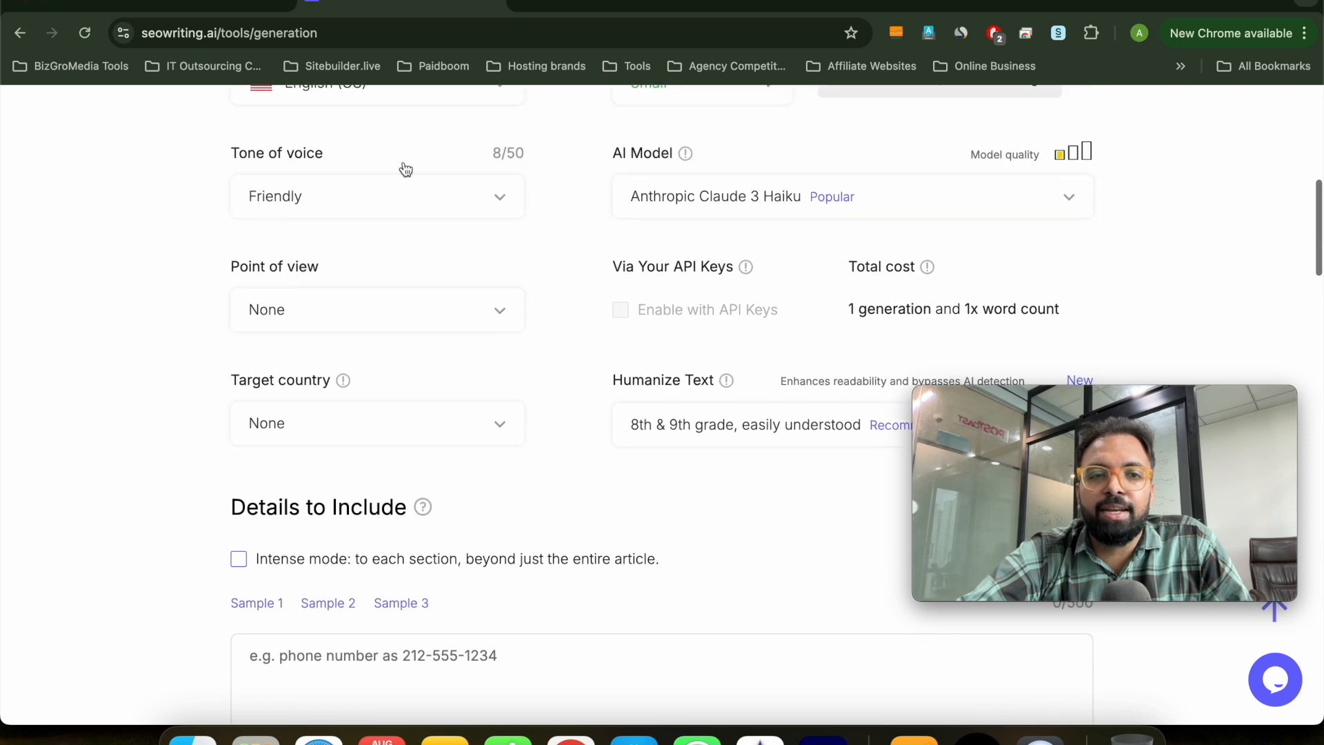
click(460, 315)
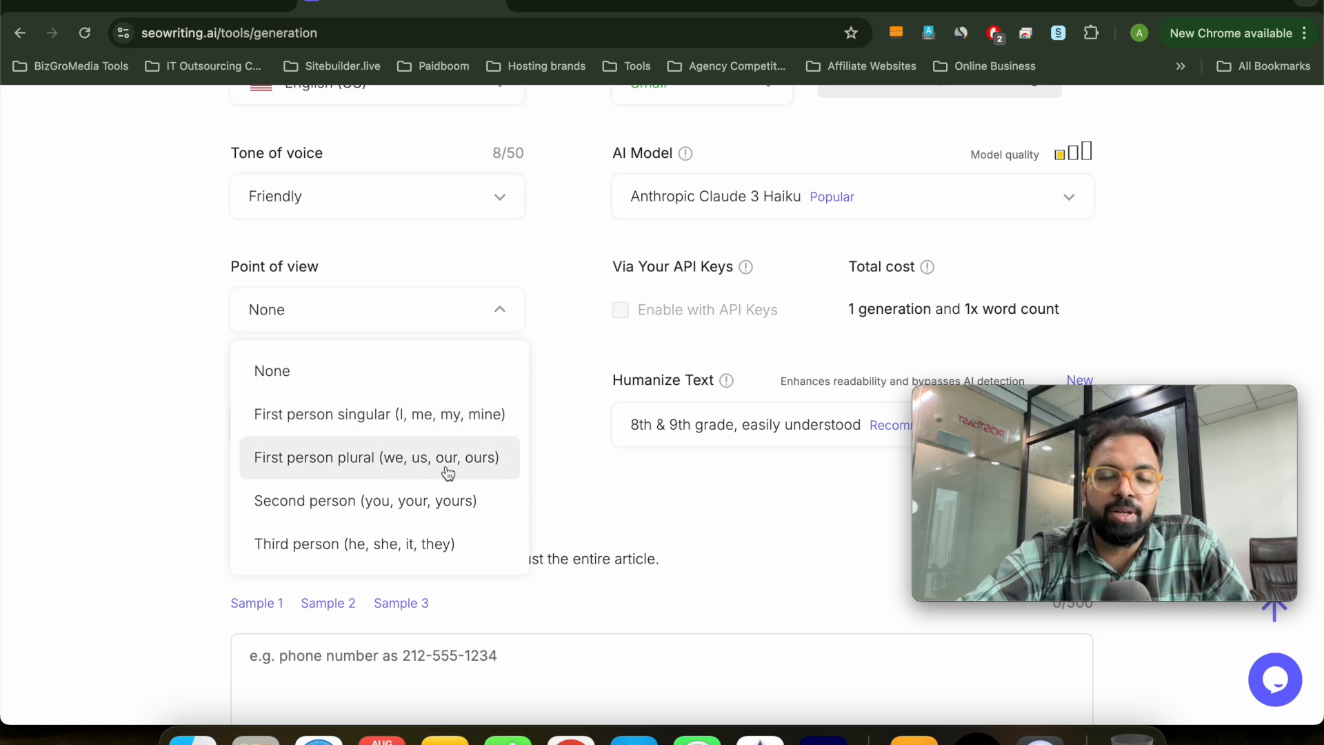
click(365, 427)
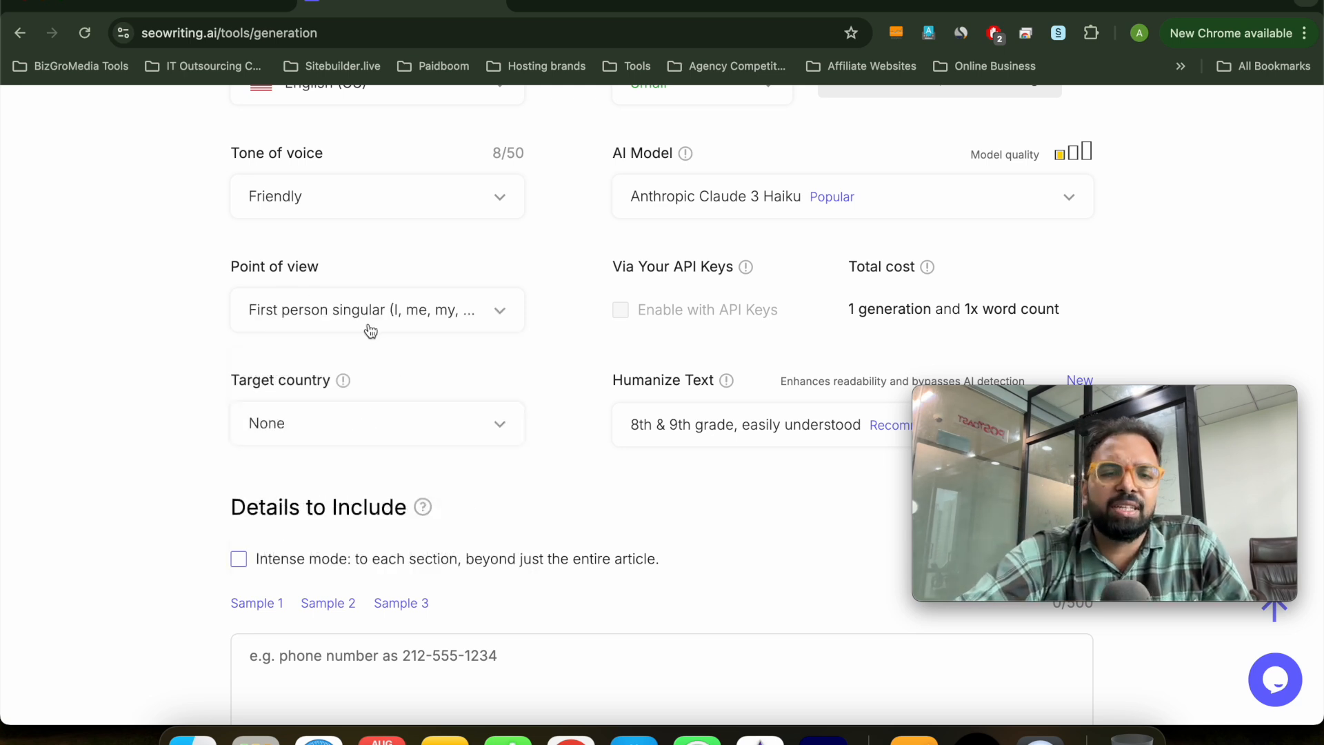
scroll(575, 337, down, 2)
click(482, 337)
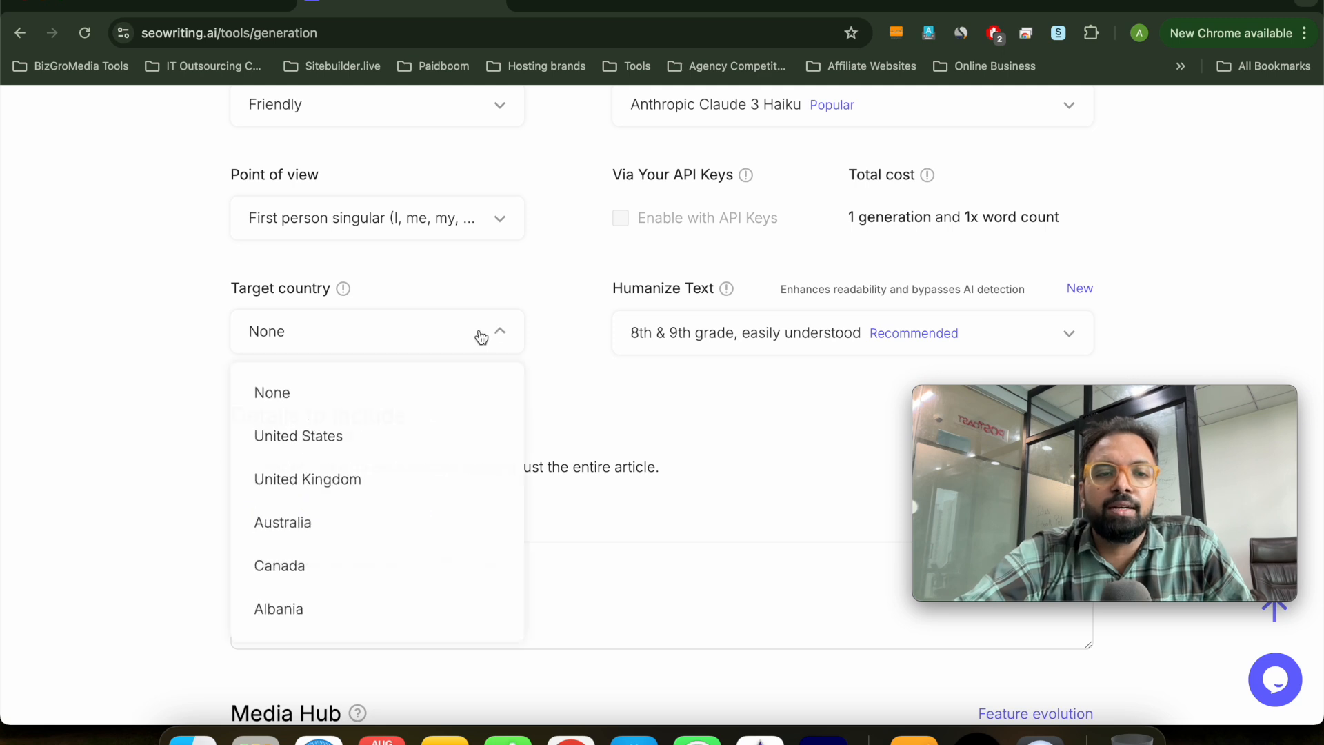
click(349, 440)
- Review the Humanize Text readability levels and choose "8th & 9th grade, easily understood"
scroll(718, 378, down, 1)
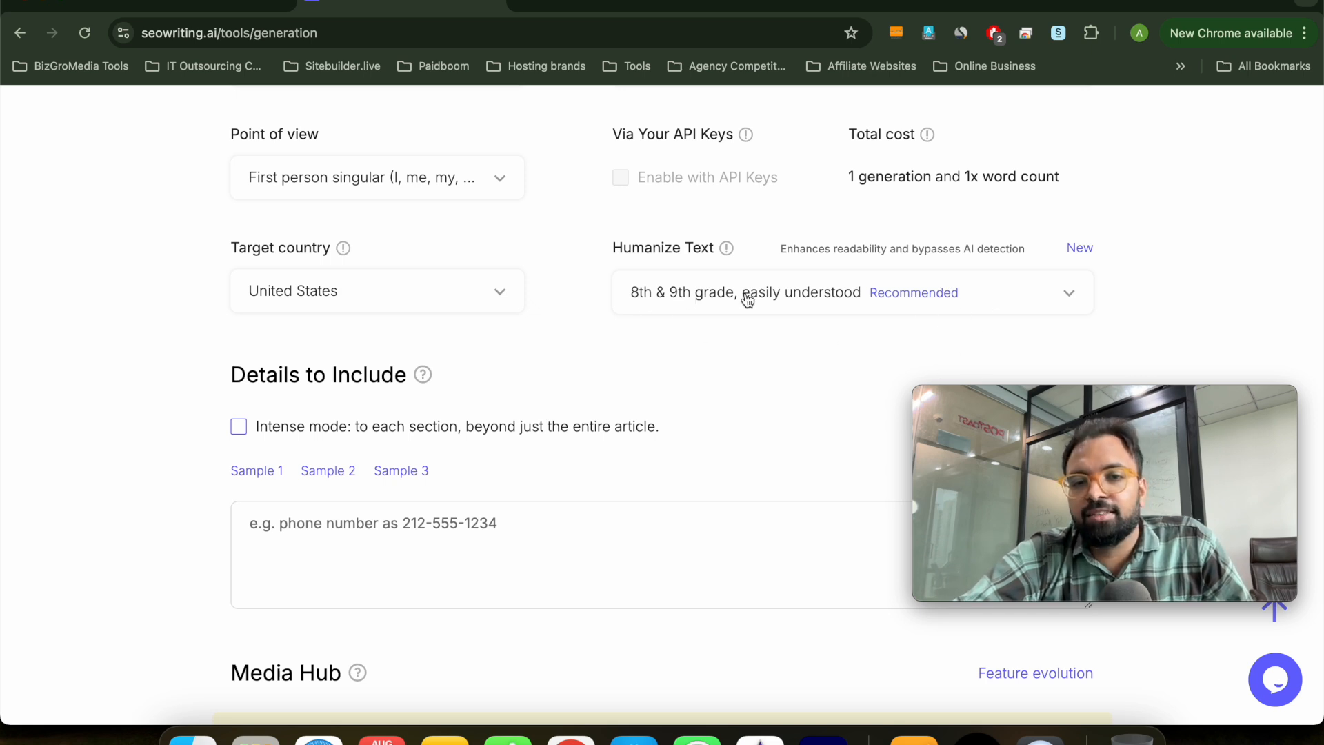
click(1010, 295)
scroll(1167, 275, down, 5)
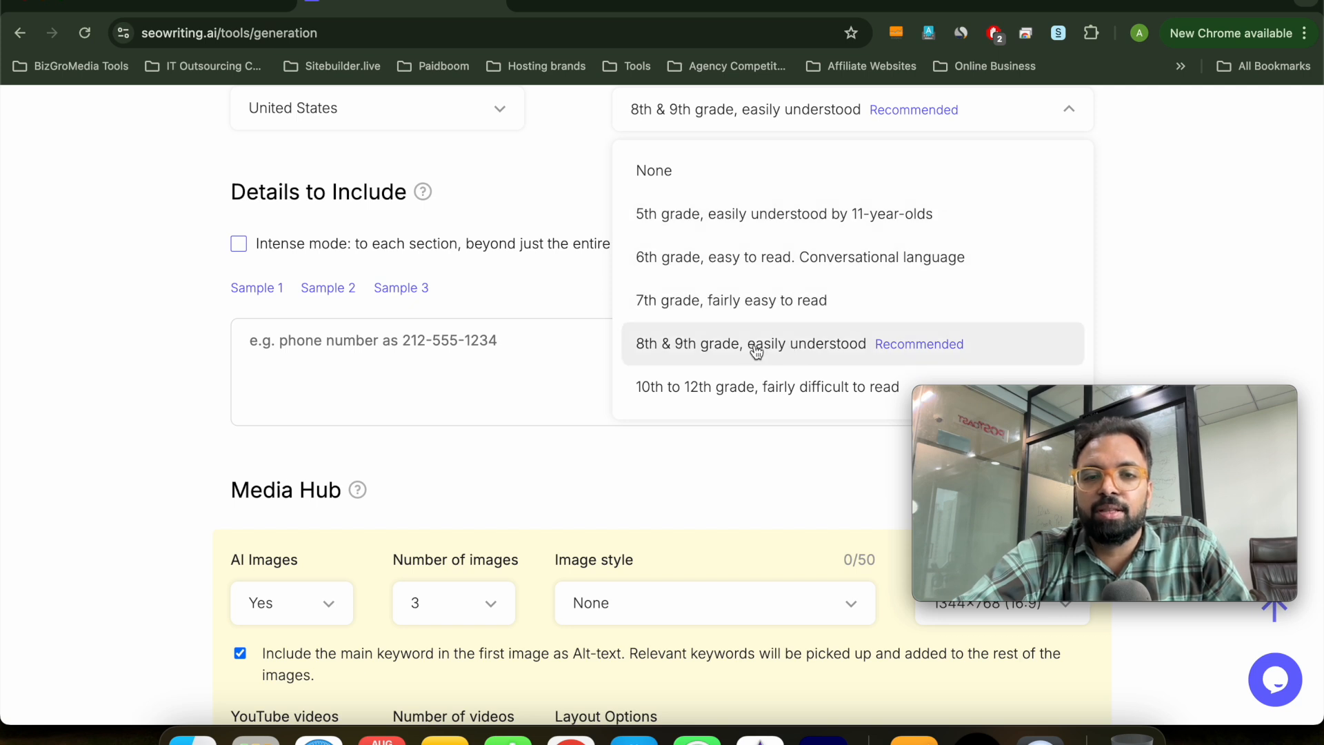
click(788, 343)
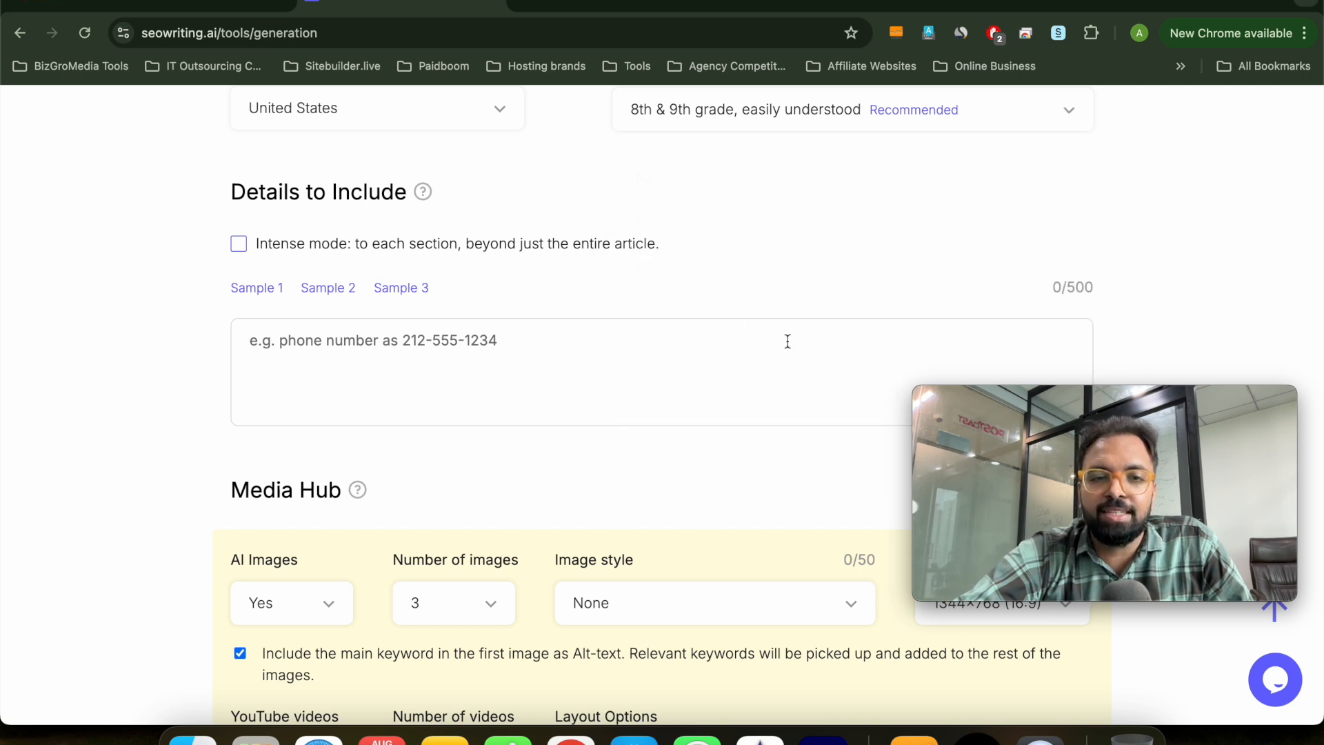
- Examine the Details to Include section, including the Intense mode option and the sample entries
scroll(557, 344, up, 1)
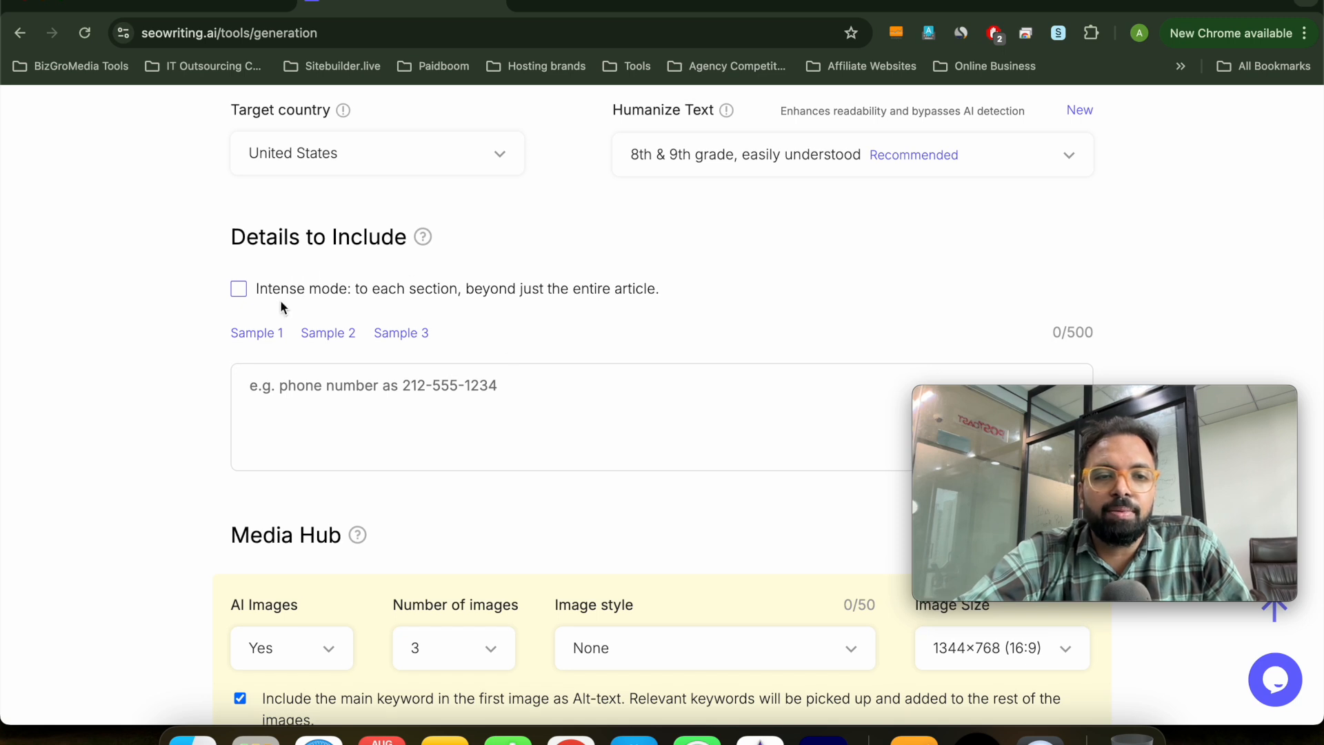
scroll(399, 265, up, 1)
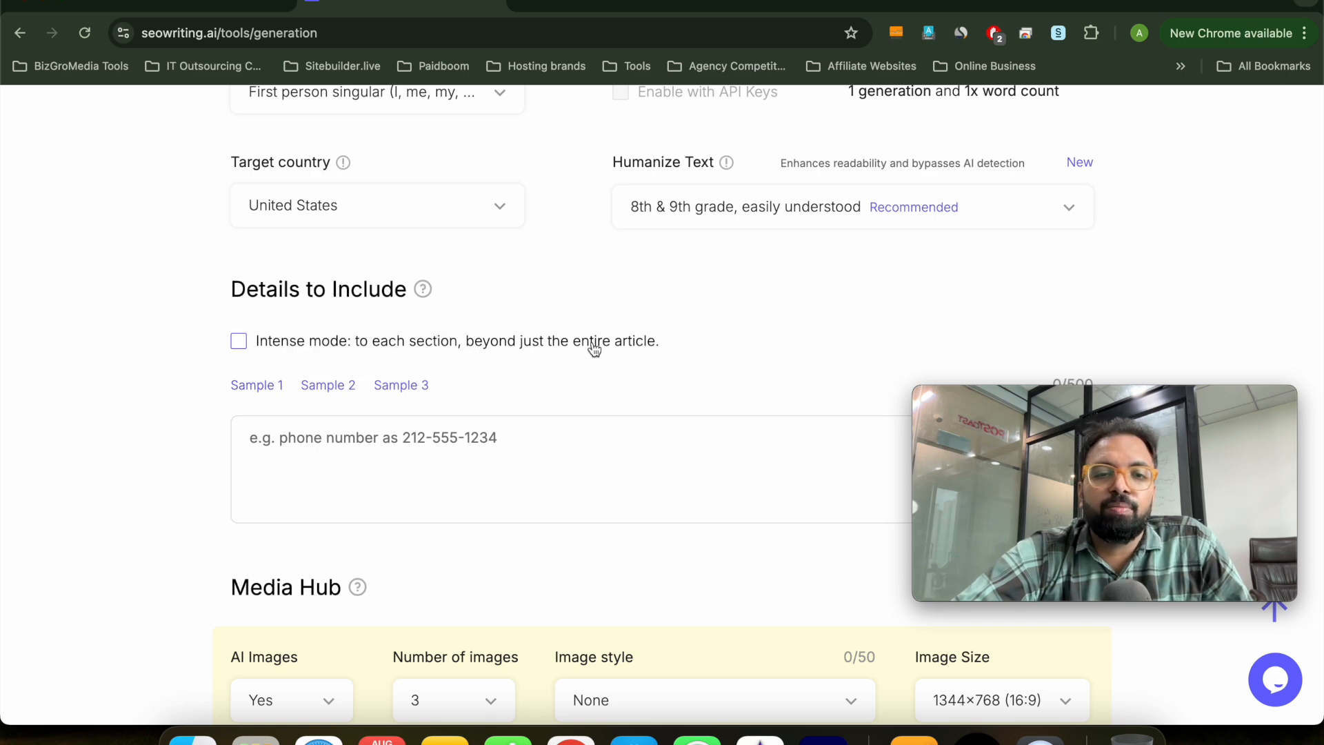
scroll(617, 389, down, 3)
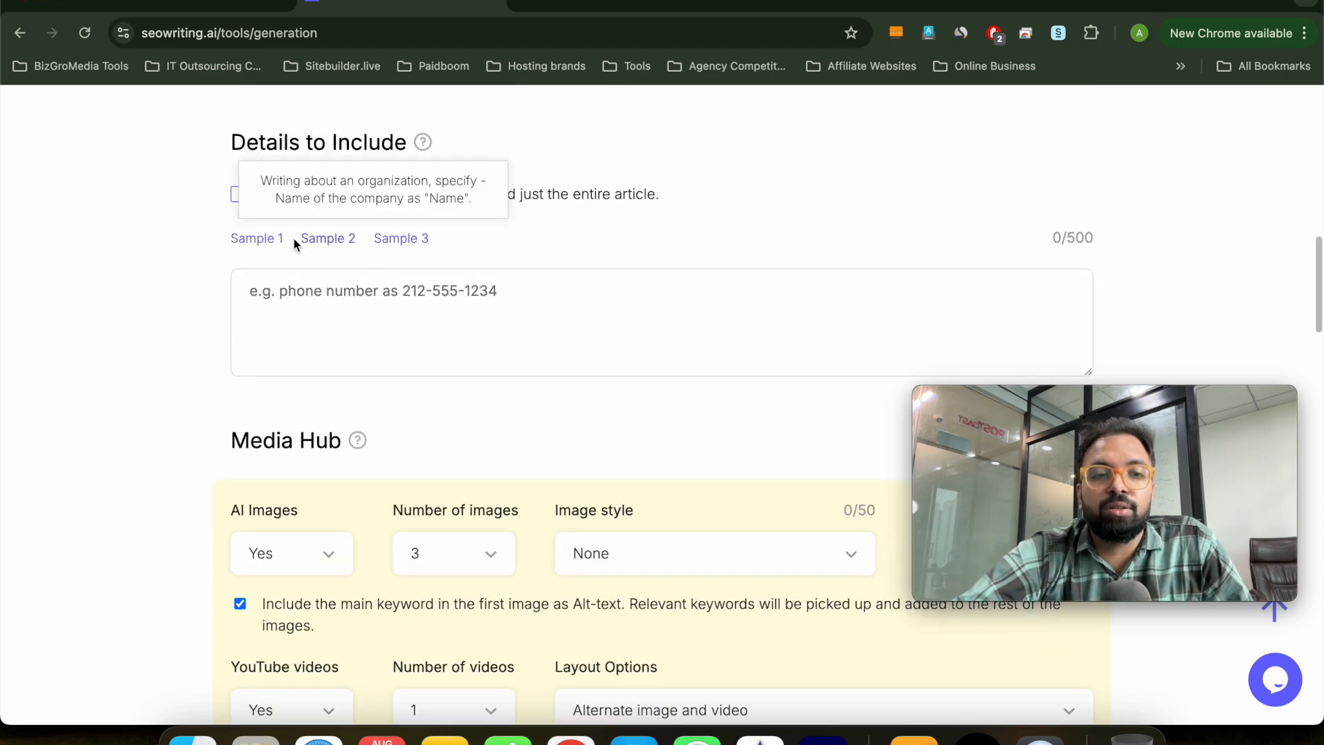
mouse_move(267, 242)
scroll(267, 243, up, 1)
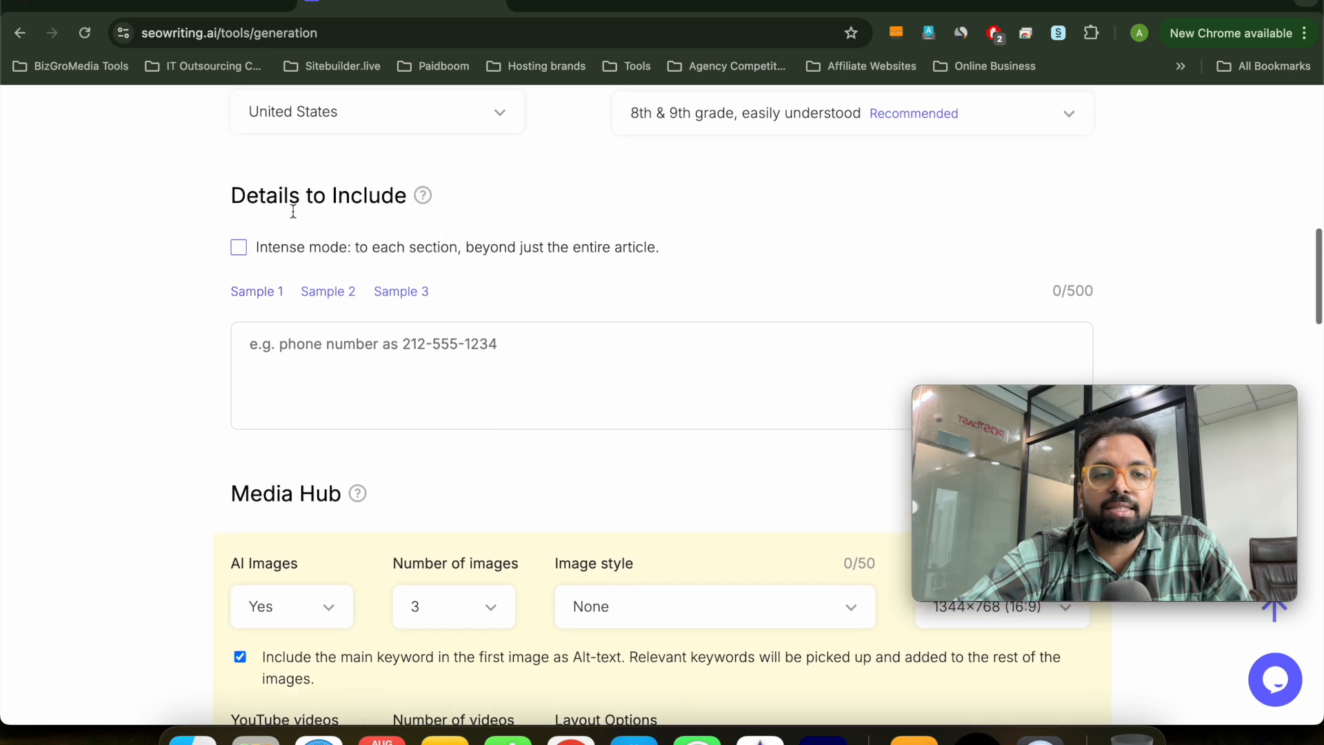
mouse_move(408, 298)
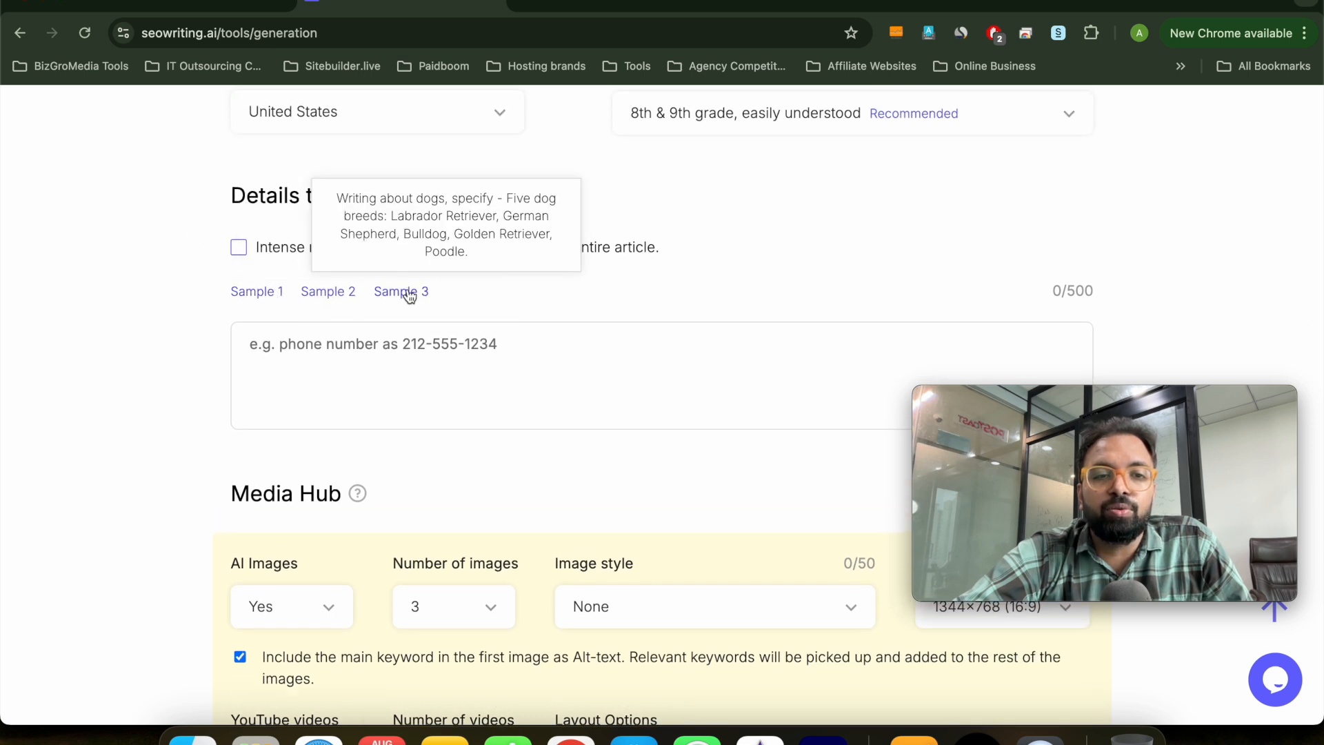
scroll(667, 309, down, 1)
click(496, 293)
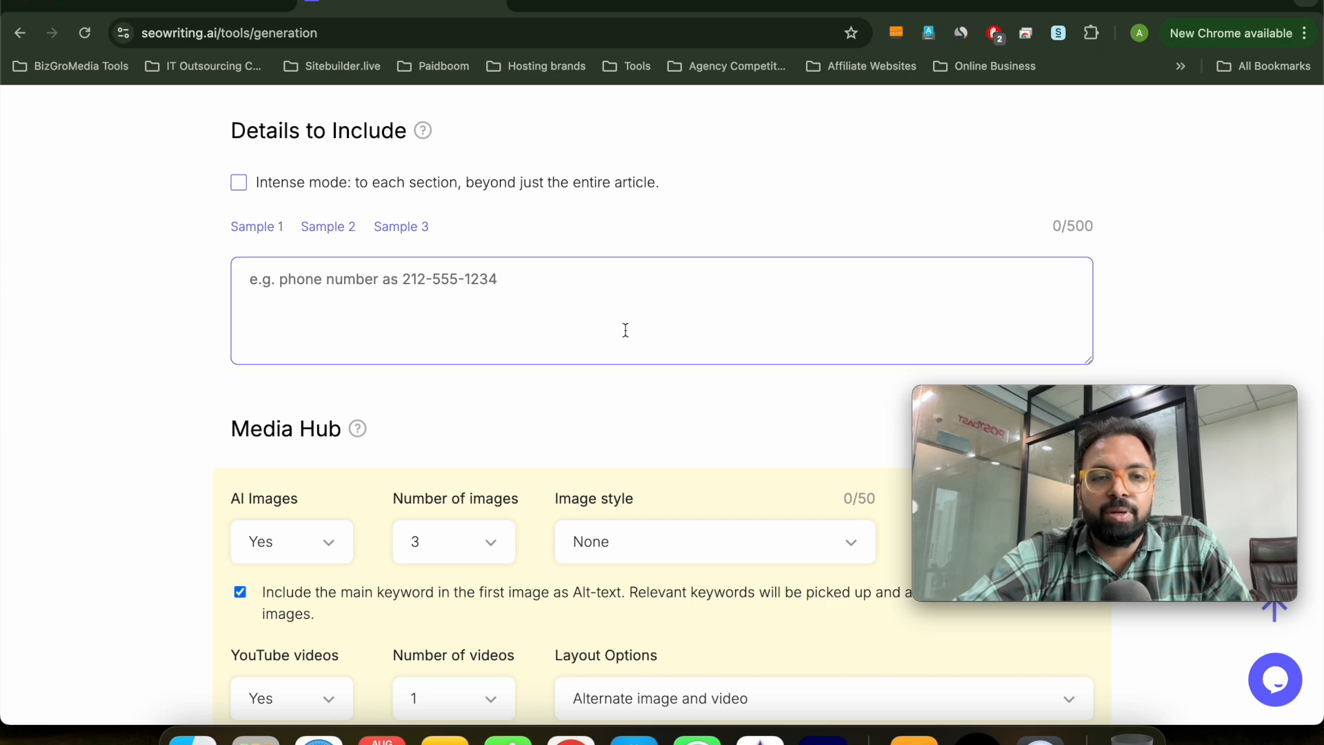
scroll(422, 159, up, 1)
mouse_move(421, 188)
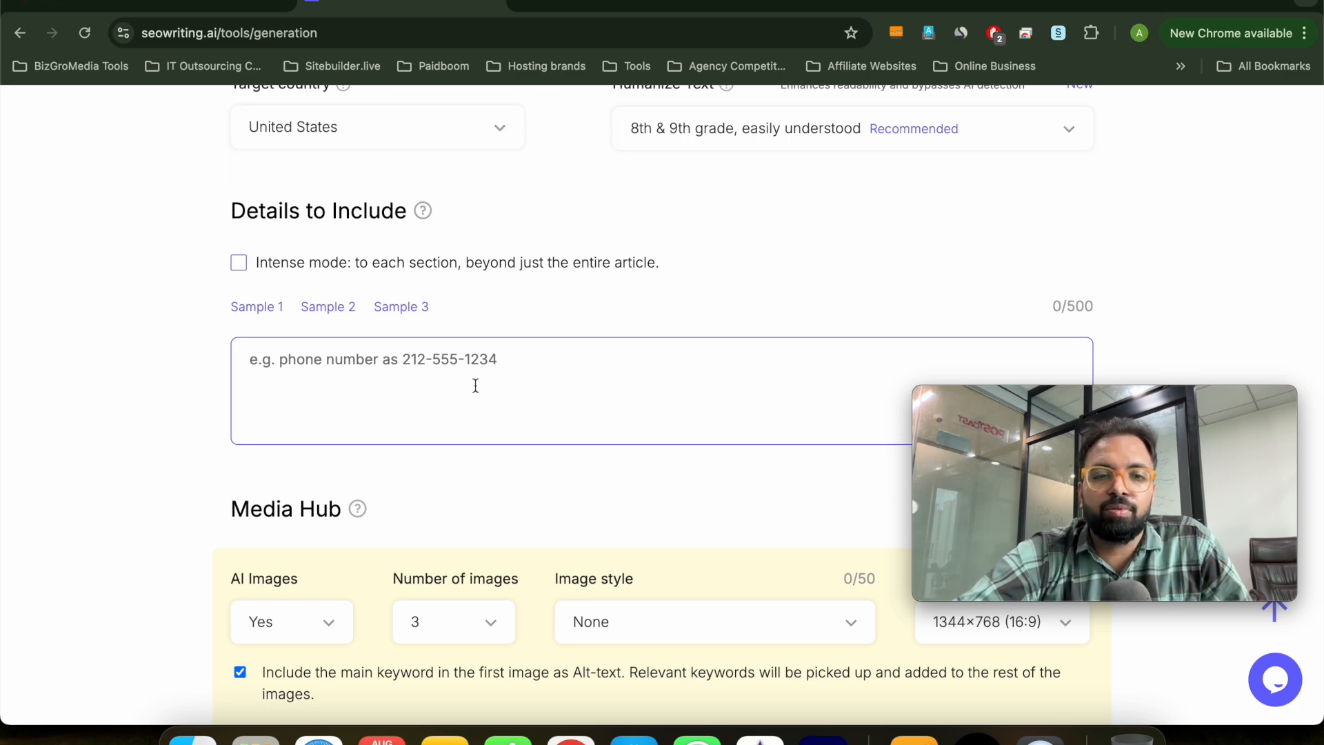
- Set AI Images to Yes in the Media Hub settings
scroll(674, 258, down, 3)
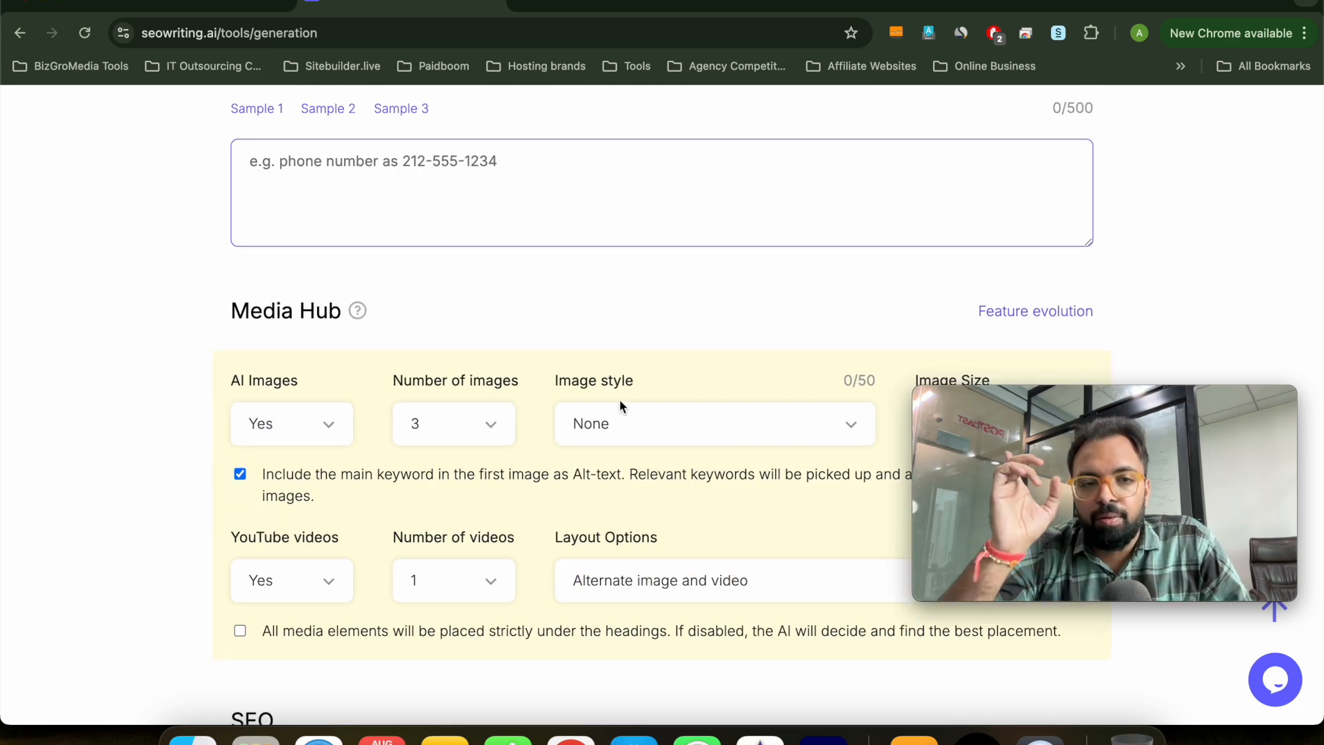
scroll(620, 401, down, 2)
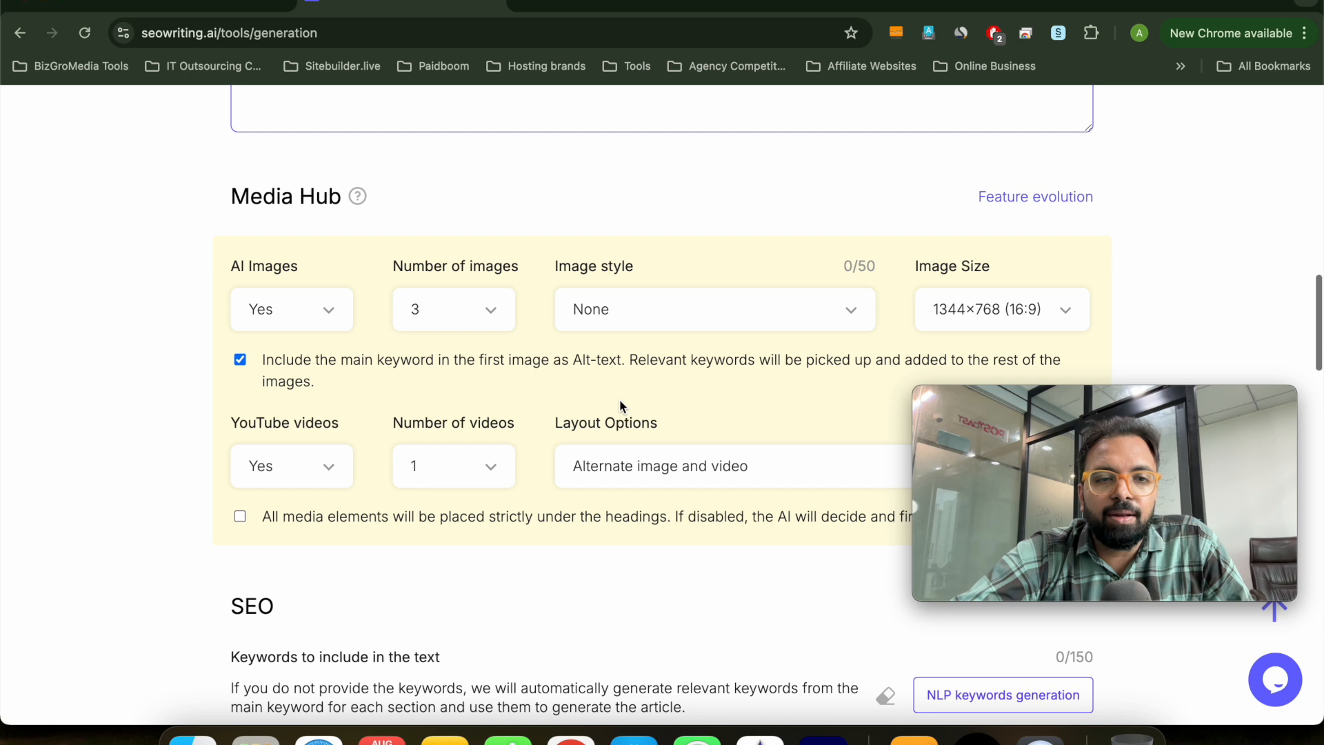
click(324, 312)
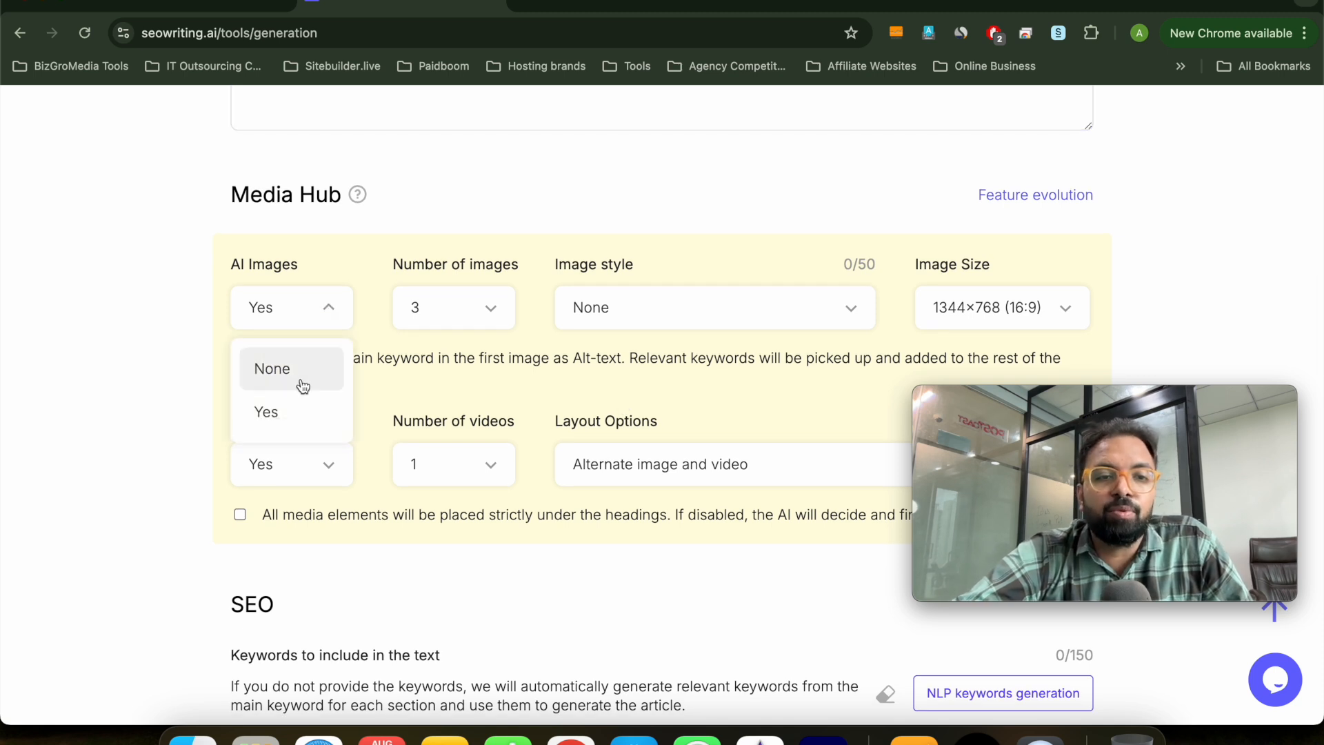
click(289, 426)
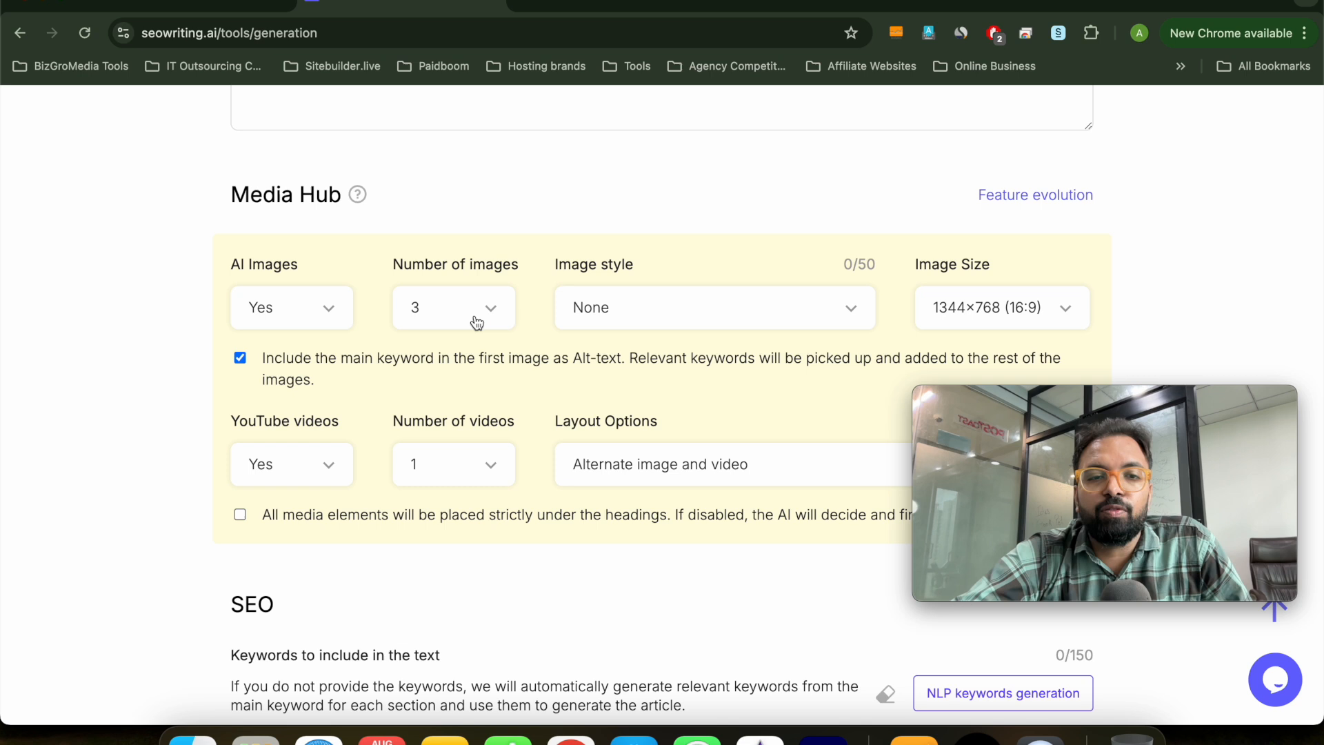
- Review the available image styles and choose Photo for the AI images
click(655, 300)
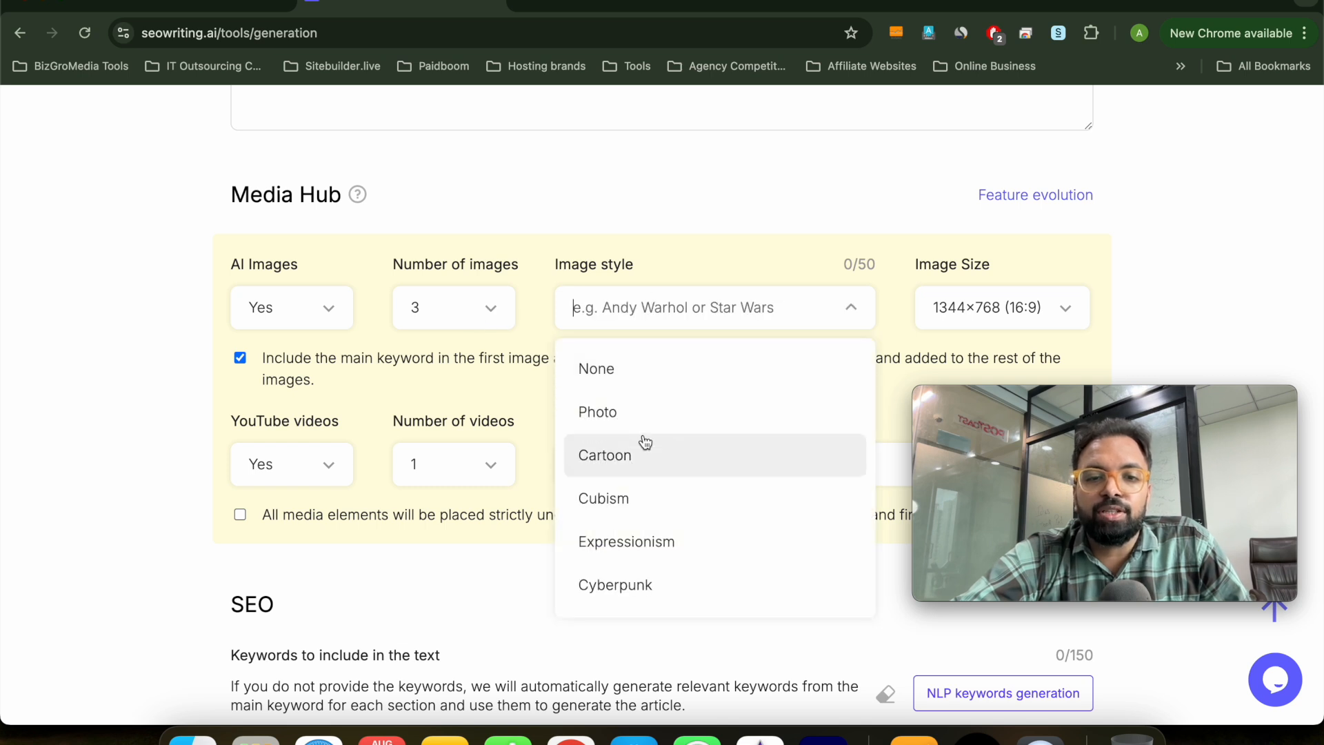
scroll(656, 573, down, 5)
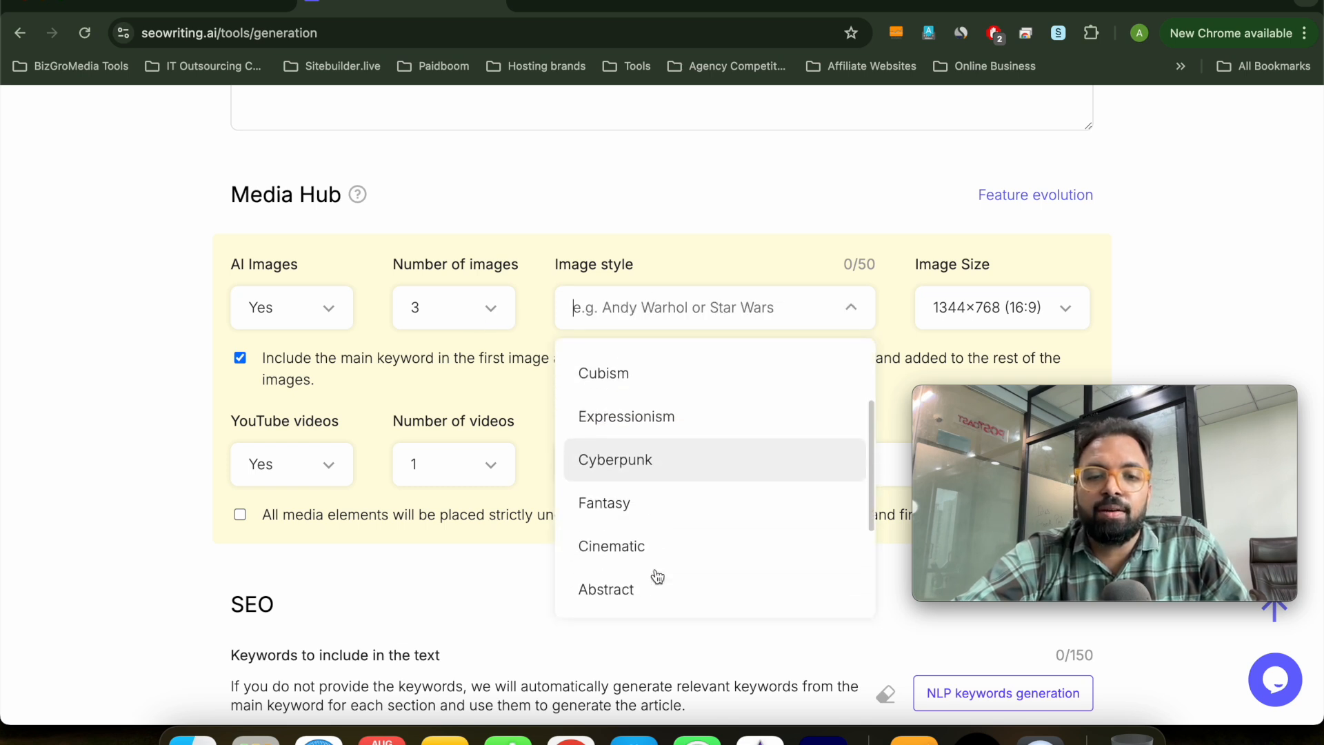
scroll(669, 495, down, 5)
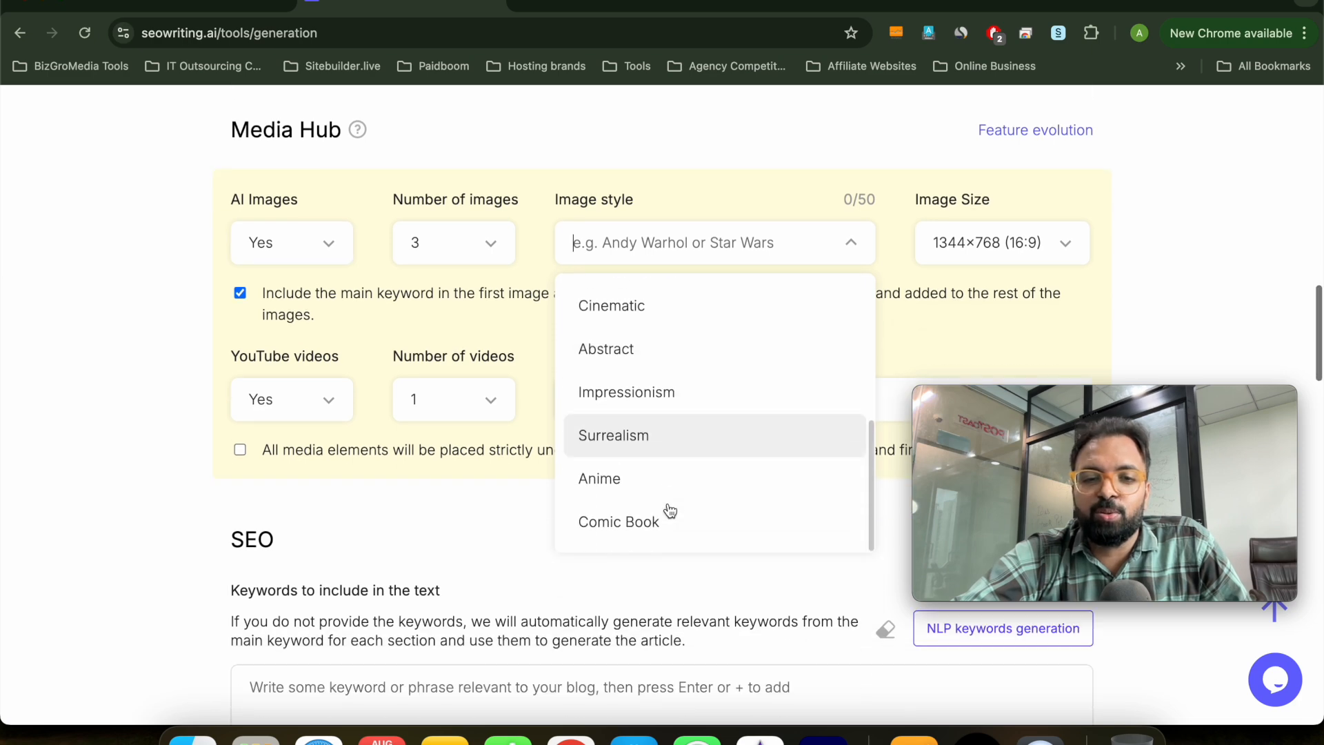
scroll(675, 334, up, 8)
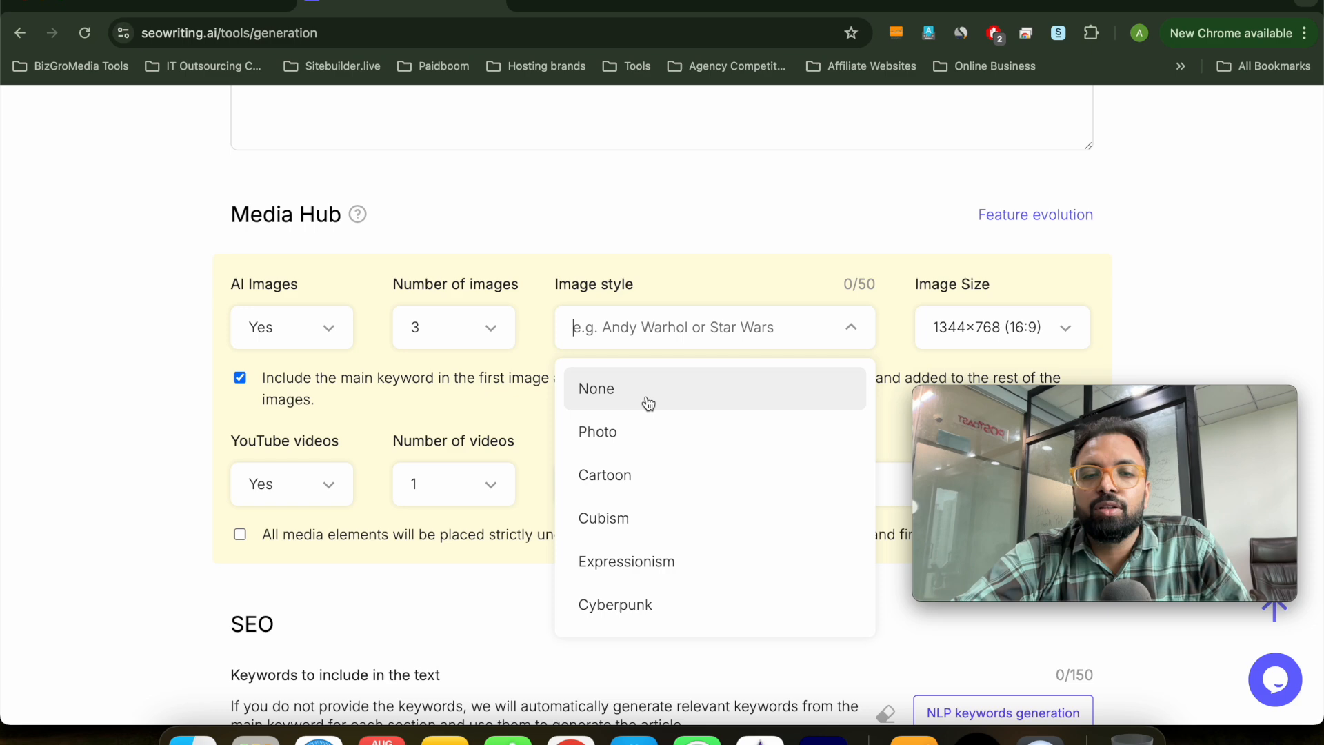
click(647, 421)
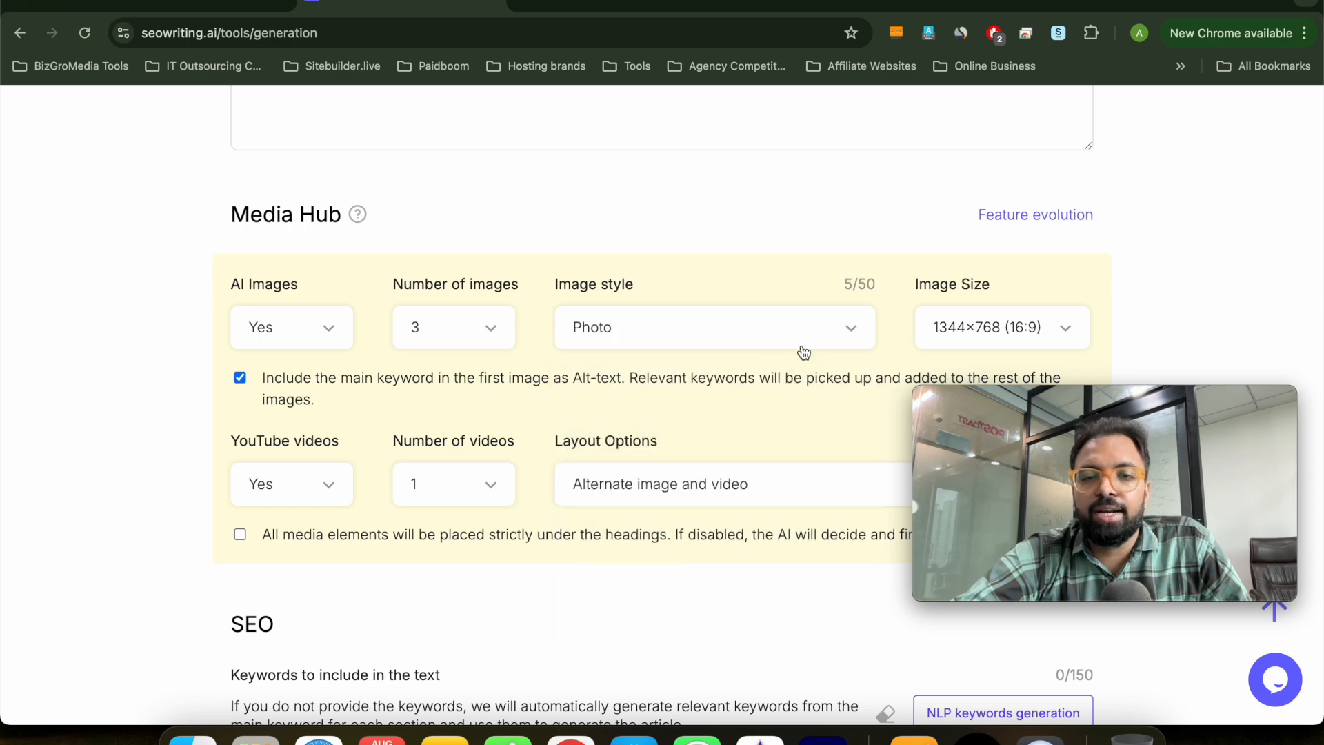
- Check the size options offered for the AI images without choosing a different one
scroll(1028, 303, down, 3)
scroll(1028, 306, down, 1)
click(1056, 197)
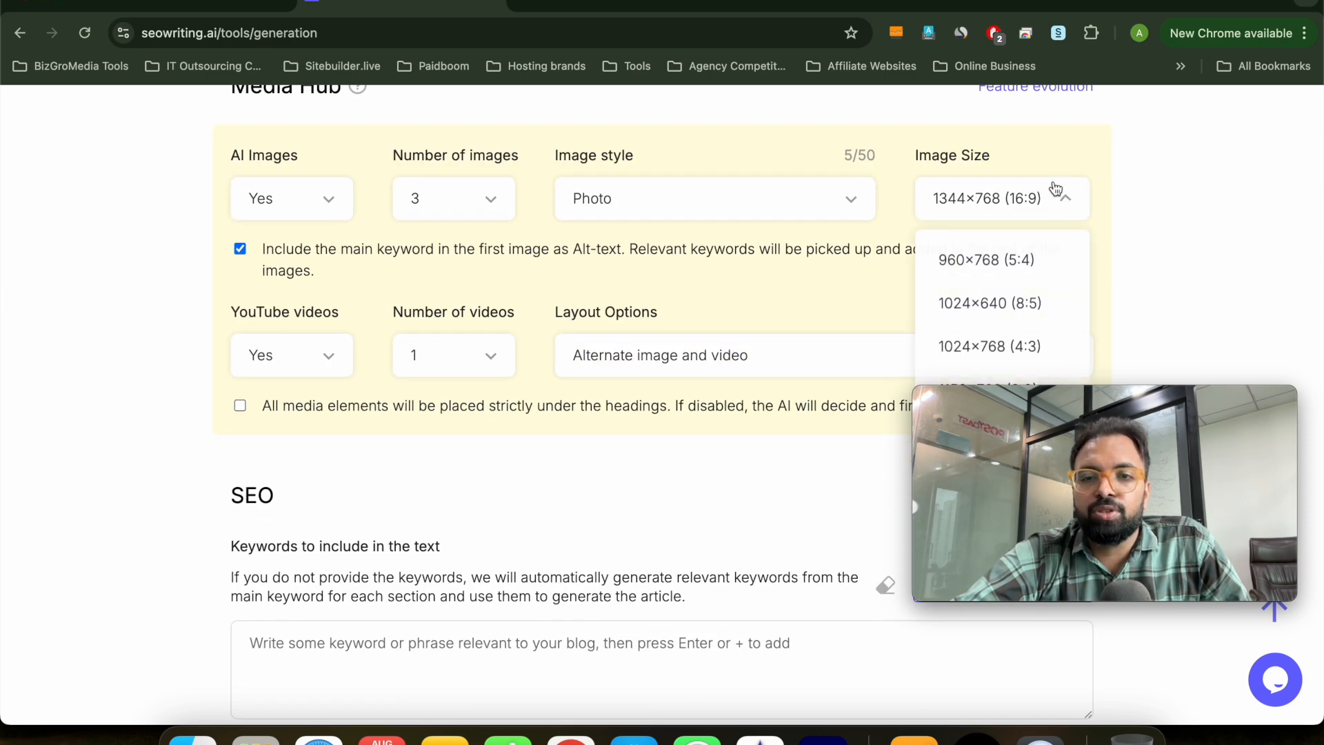
click(1150, 224)
- Check the YouTube videos options and set the number of videos to 1
scroll(671, 365, down, 2)
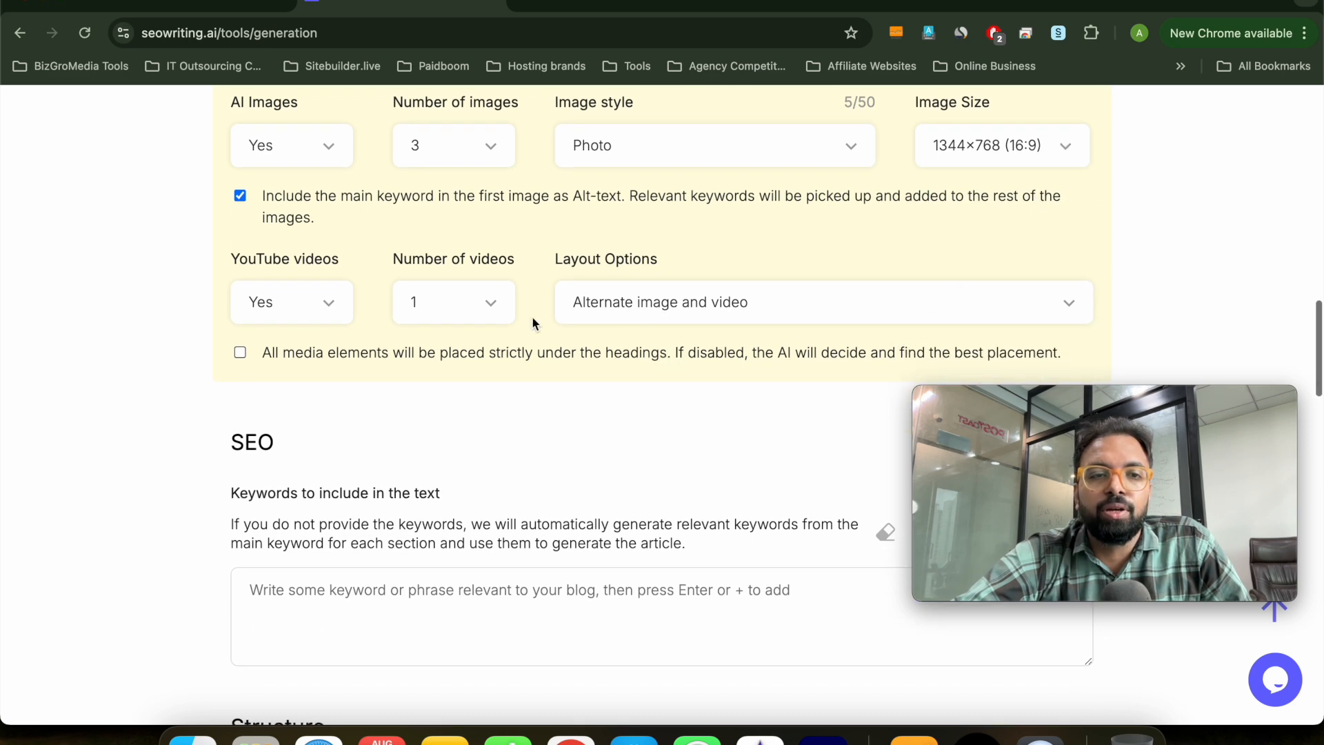
click(350, 307)
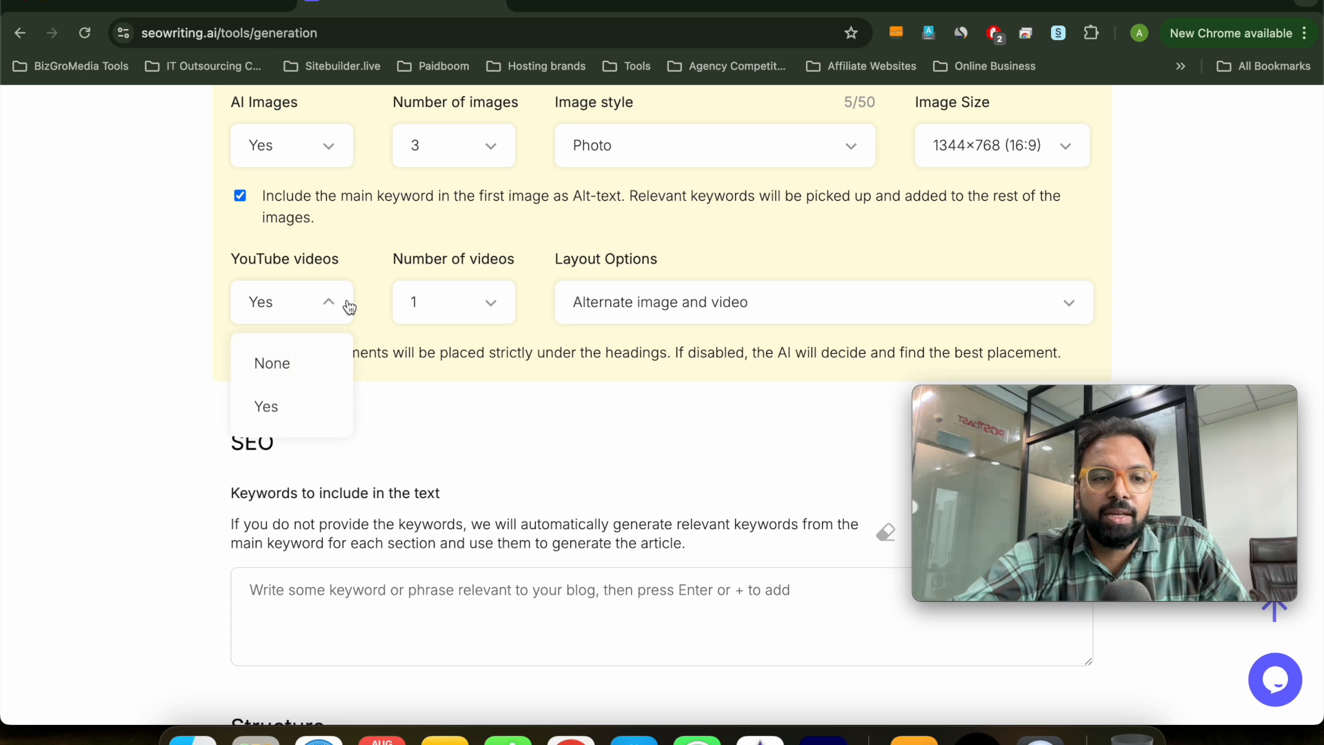
click(452, 297)
click(455, 366)
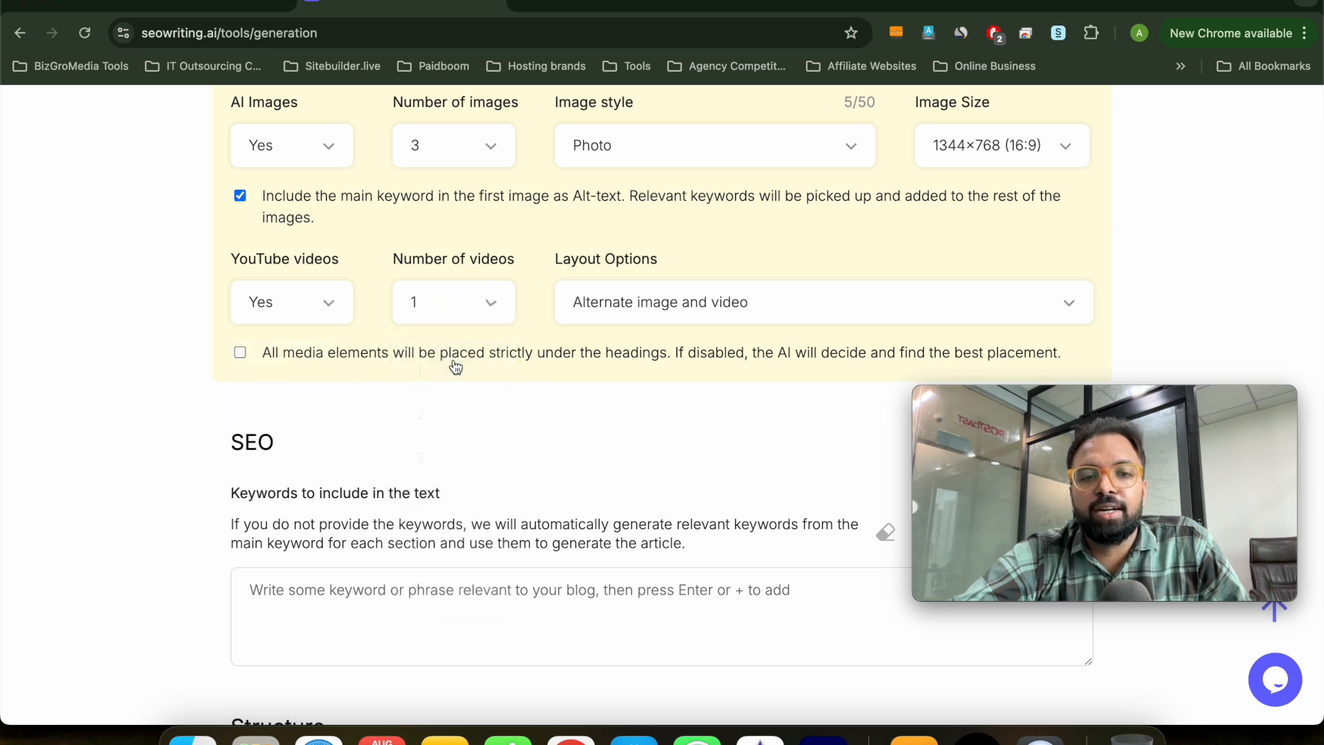
- Review the layout options for ordering images and videos without choosing a different one
click(736, 303)
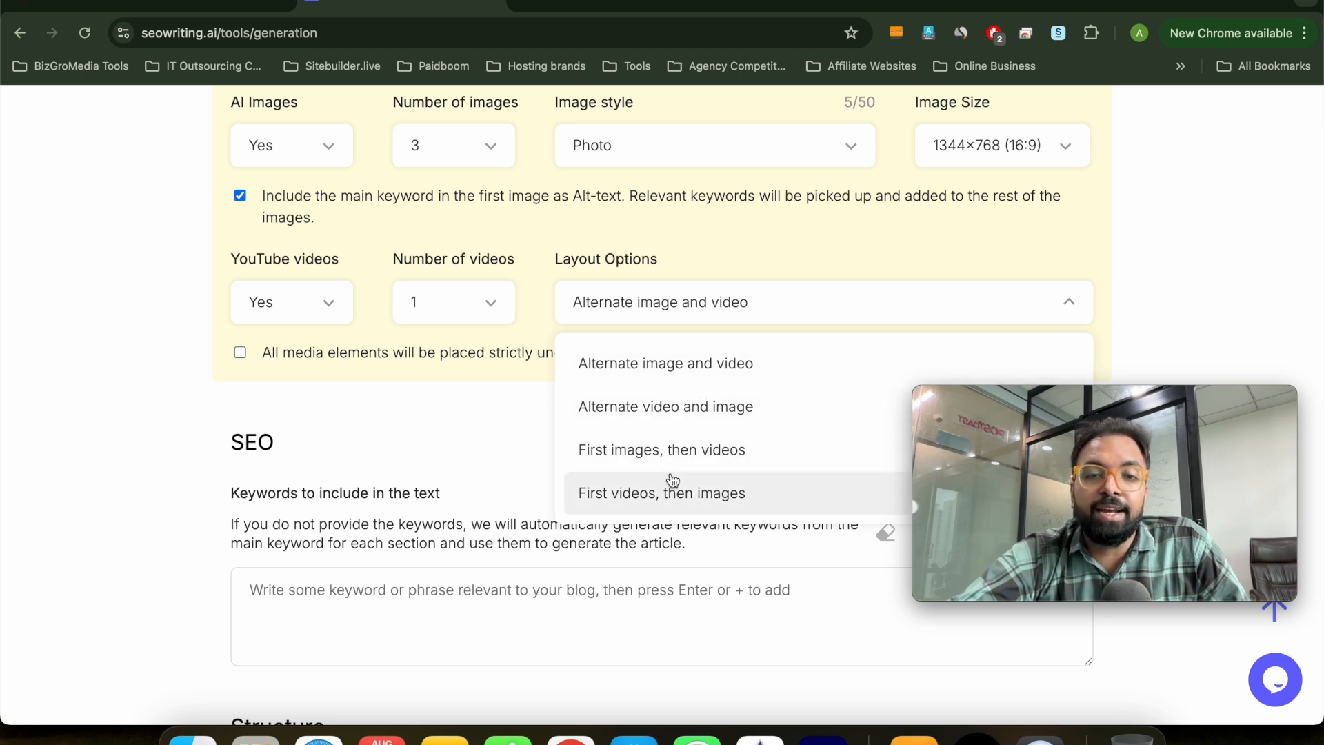
scroll(674, 464, down, 2)
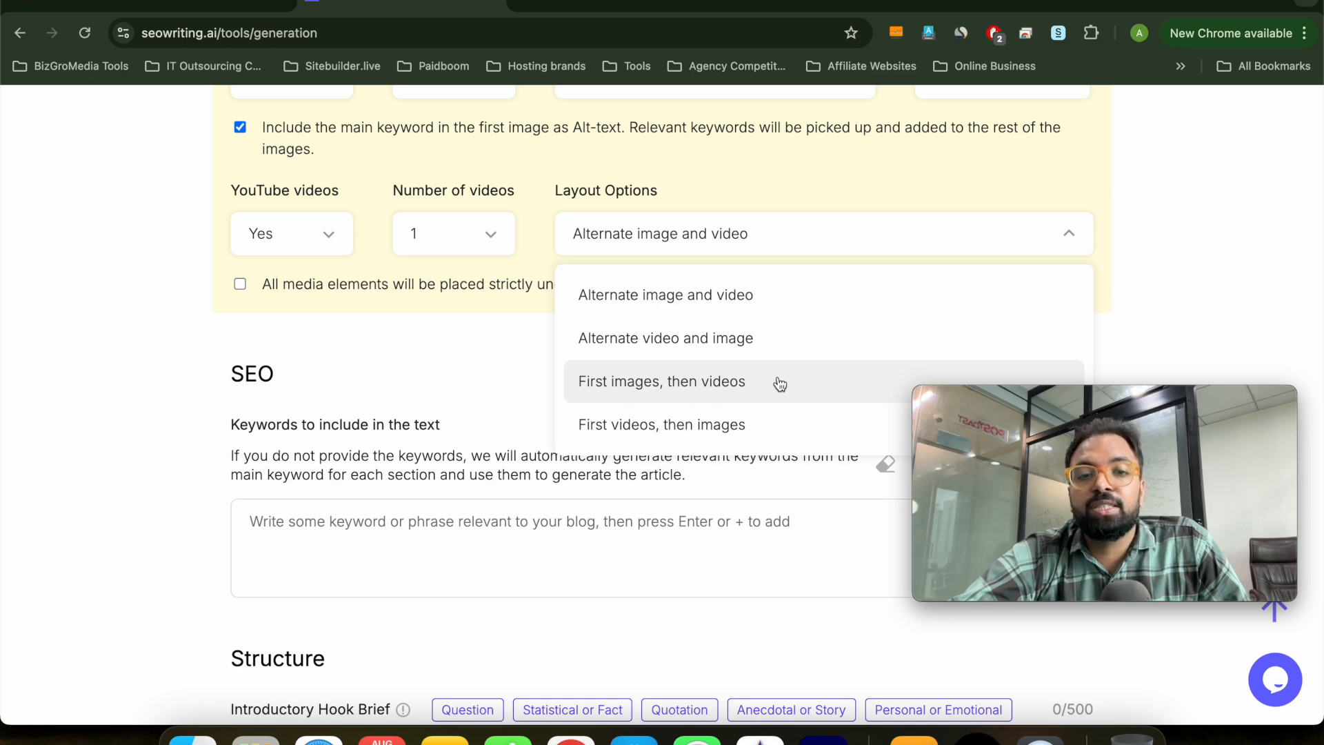
click(462, 404)
- Generate NLP keywords to include in the article text
scroll(539, 455, down, 3)
scroll(540, 456, down, 3)
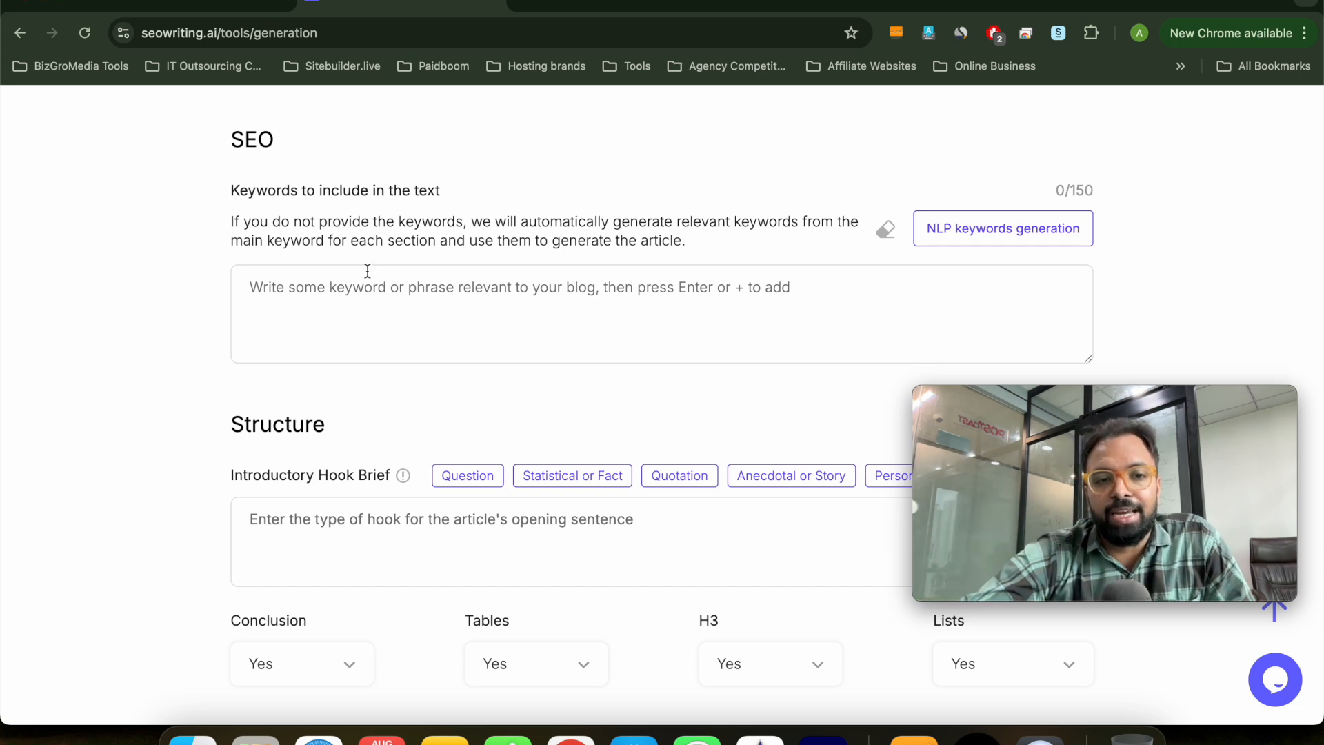
scroll(403, 293, up, 1)
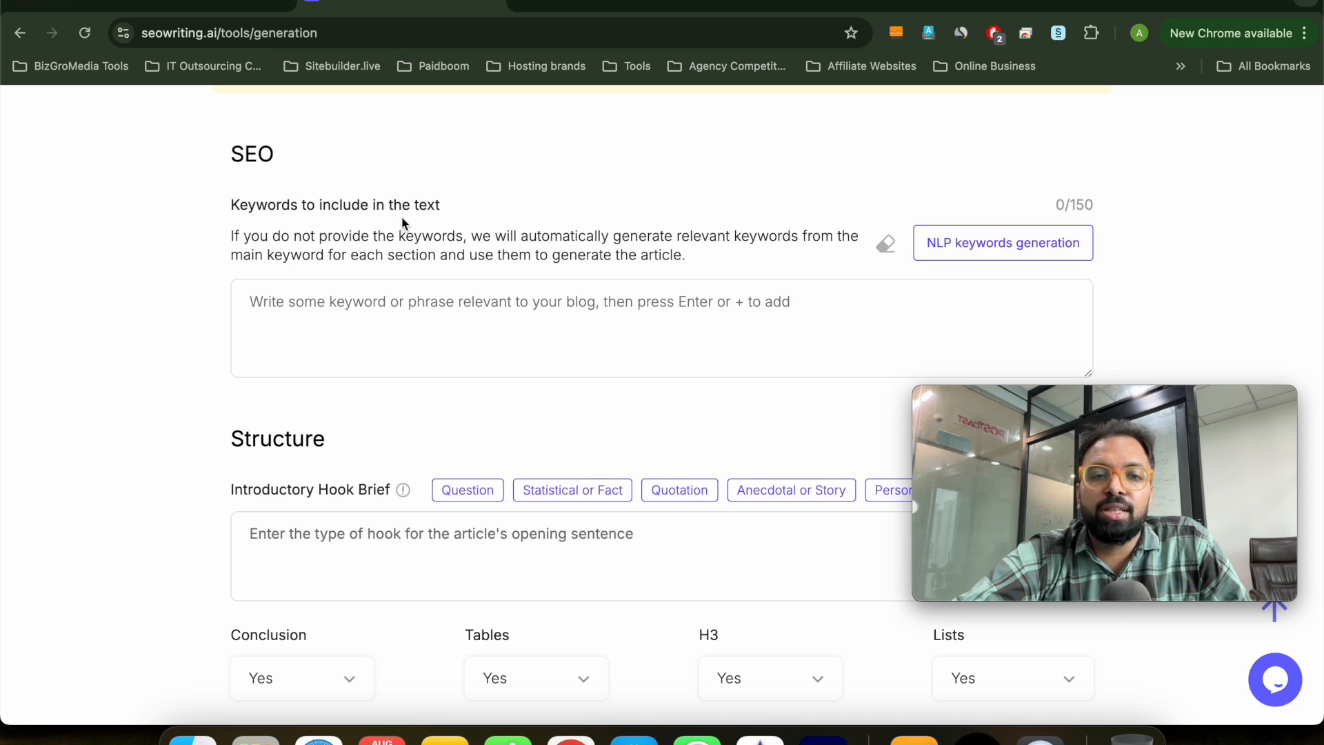
click(1014, 246)
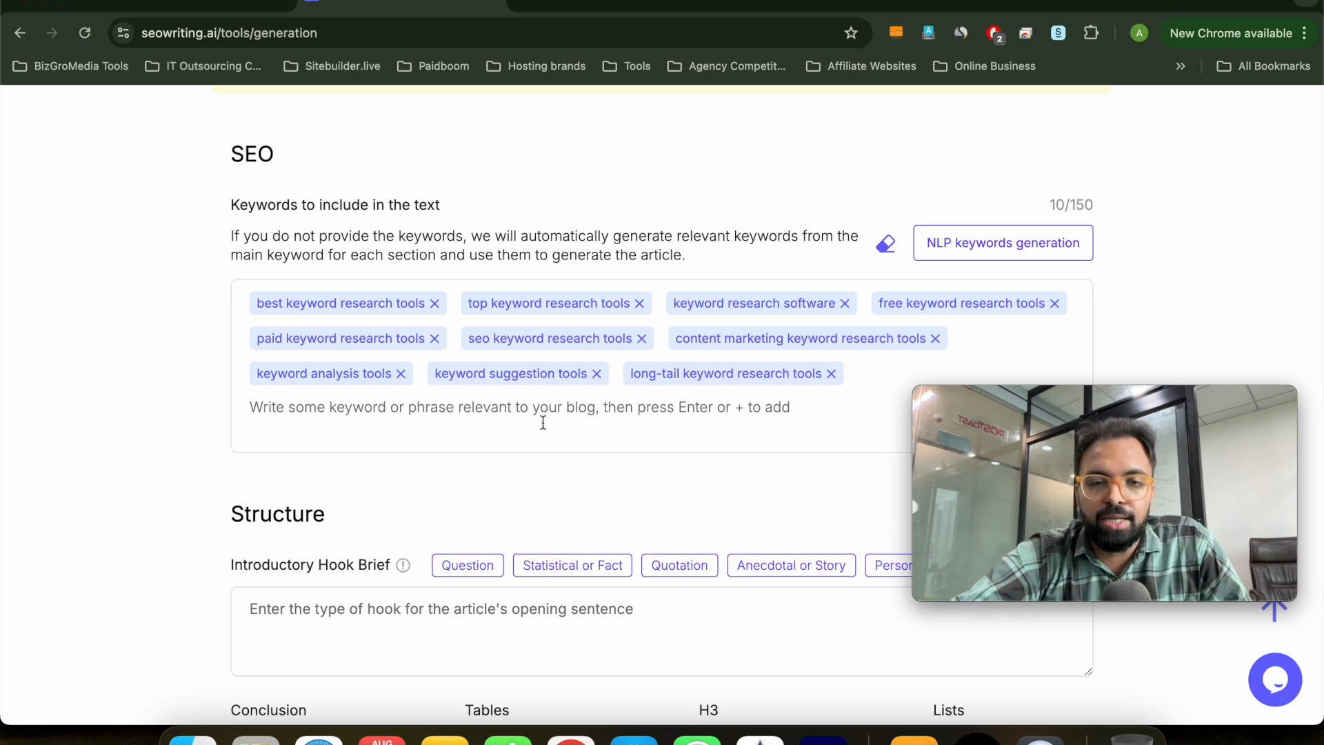
- Read the explanation of the Introductory Hook Brief and fill the brief with the Question preset
scroll(621, 429, down, 5)
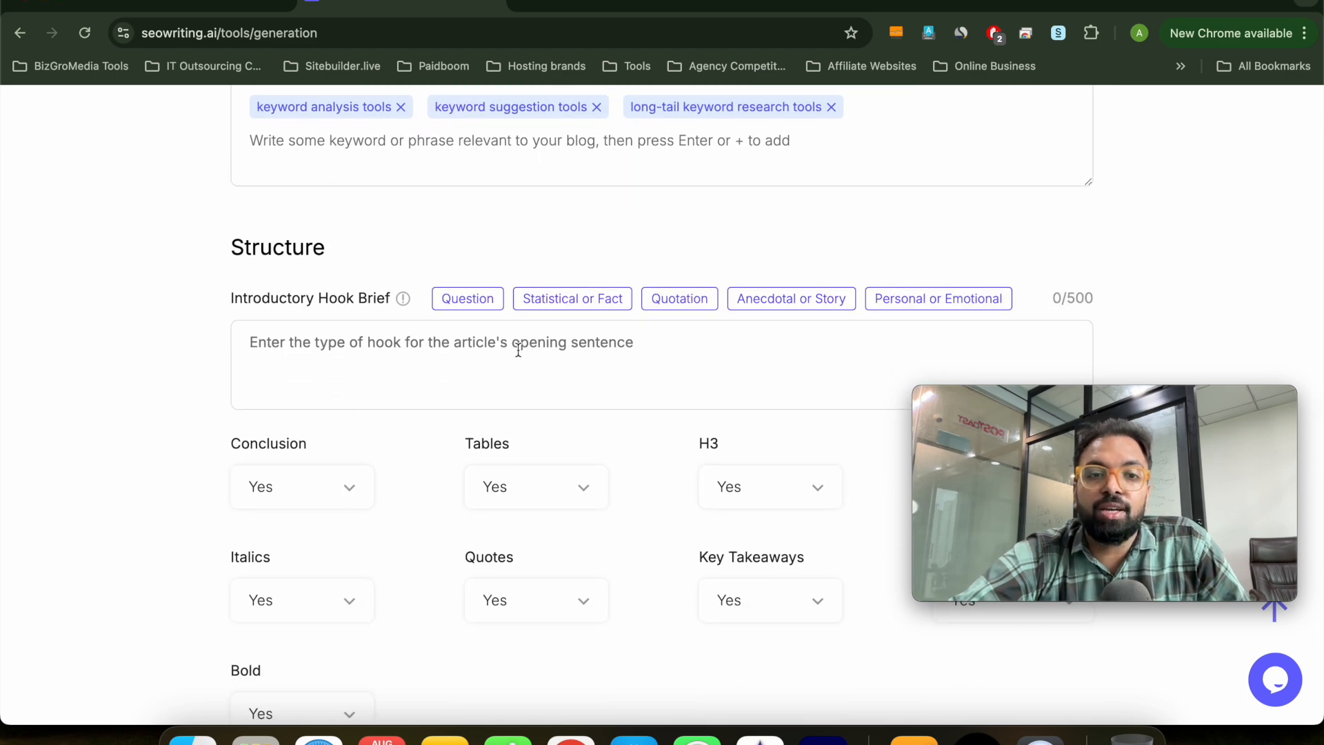
scroll(519, 350, down, 1)
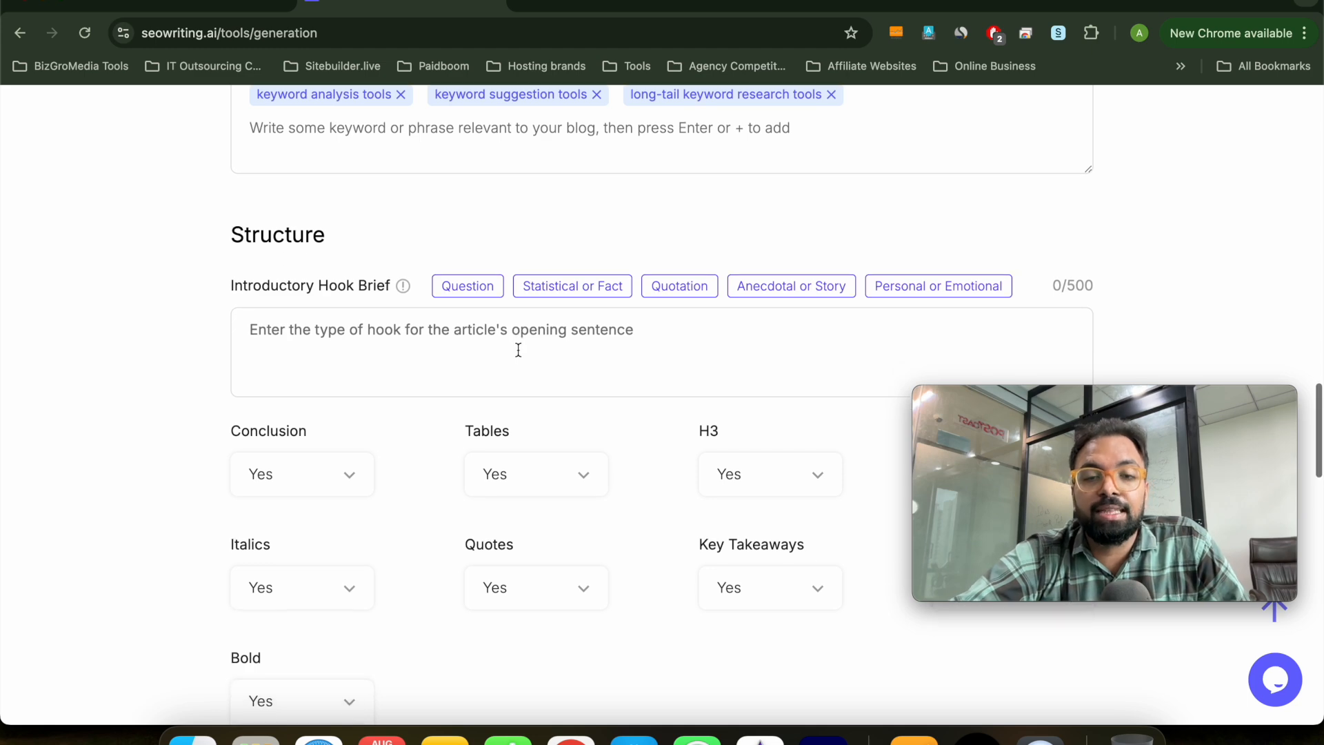
scroll(519, 350, up, 3)
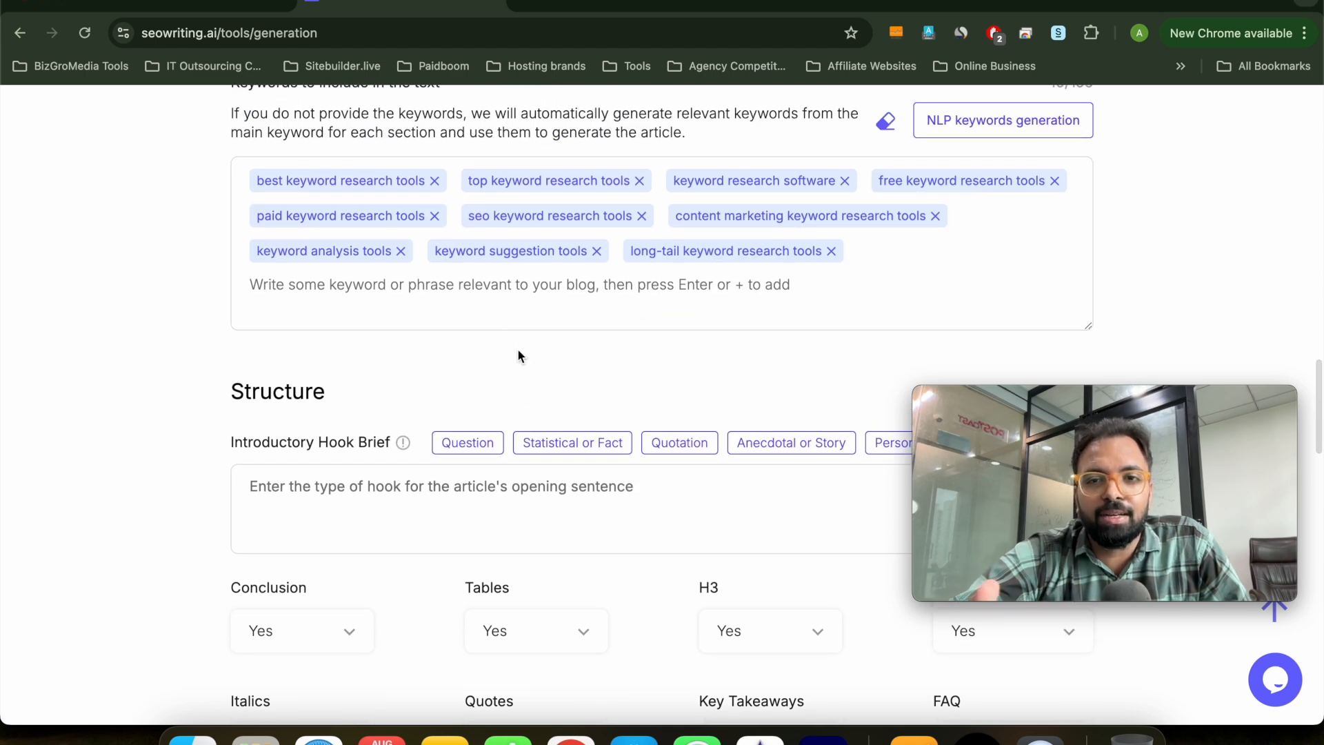
scroll(519, 356, down, 3)
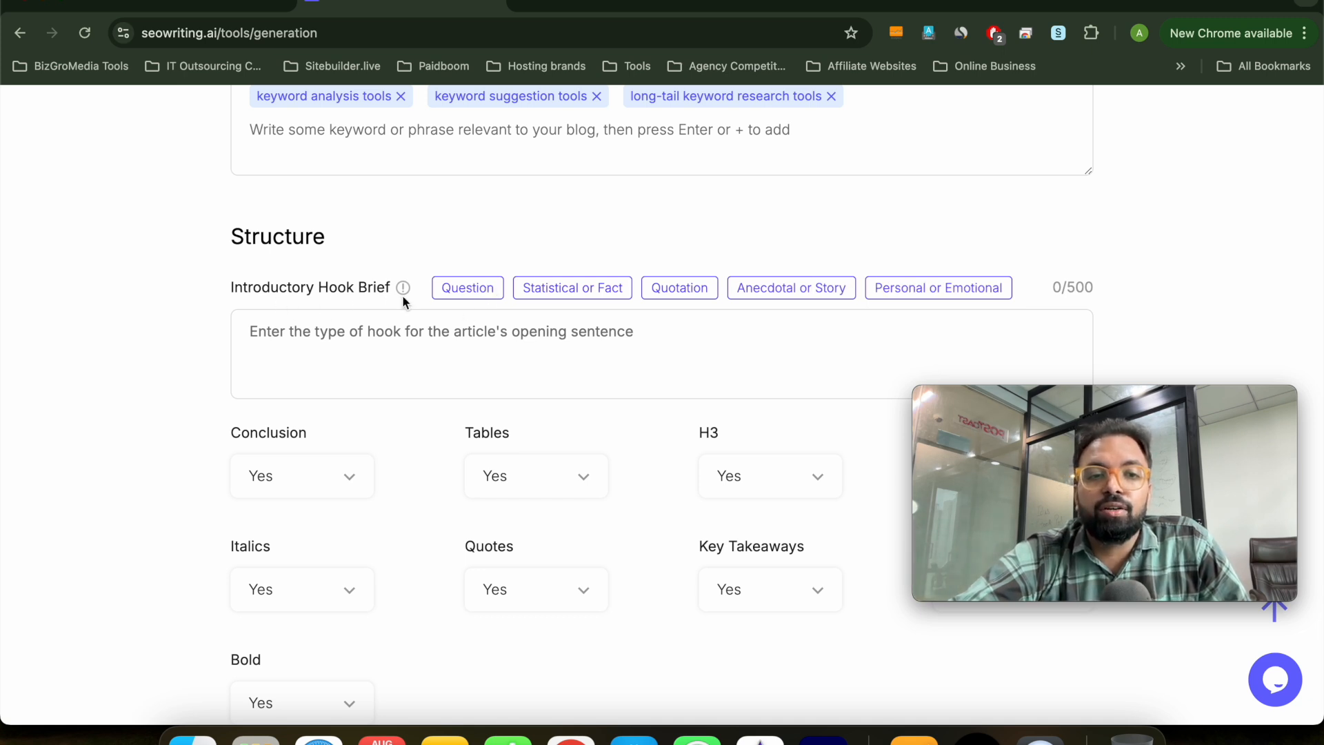
mouse_move(407, 291)
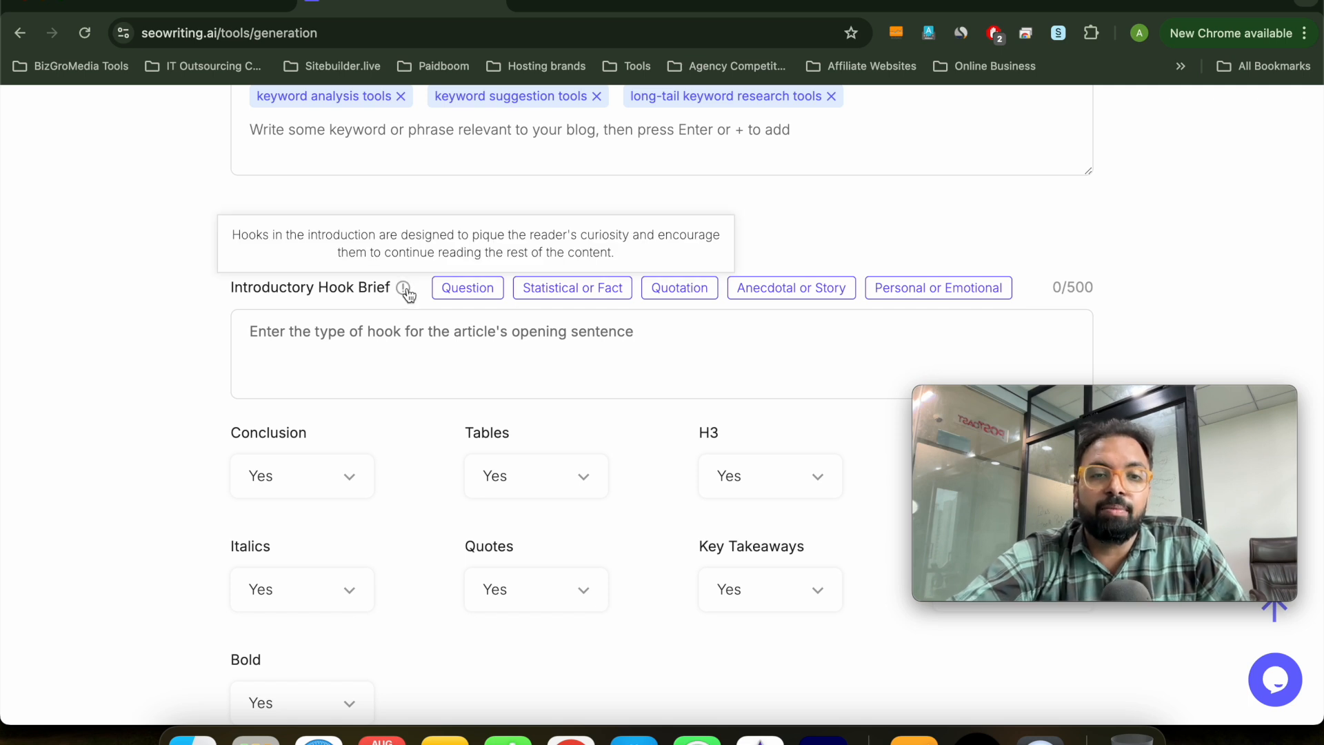
click(476, 295)
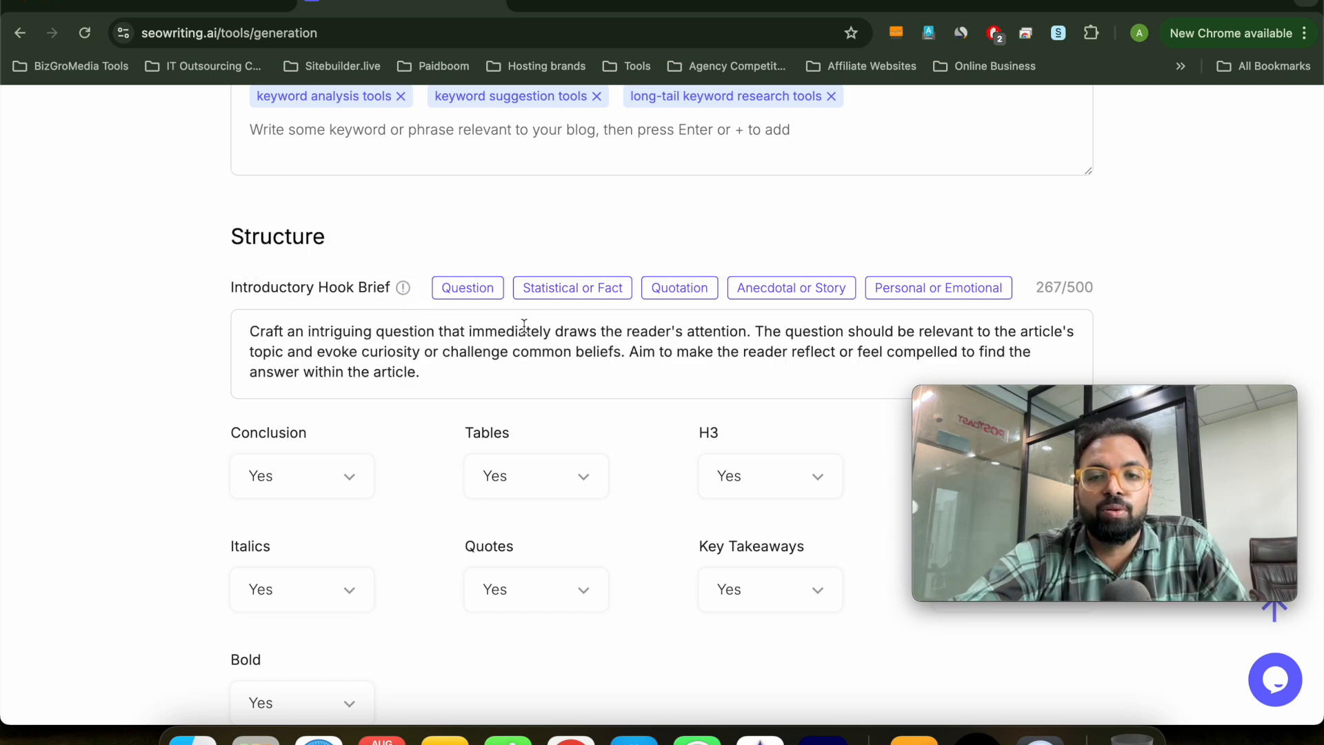
- Review the article structure elements, from Conclusion and Tables to FAQ and Bold, down to the Internal Linking section
scroll(494, 301, down, 2)
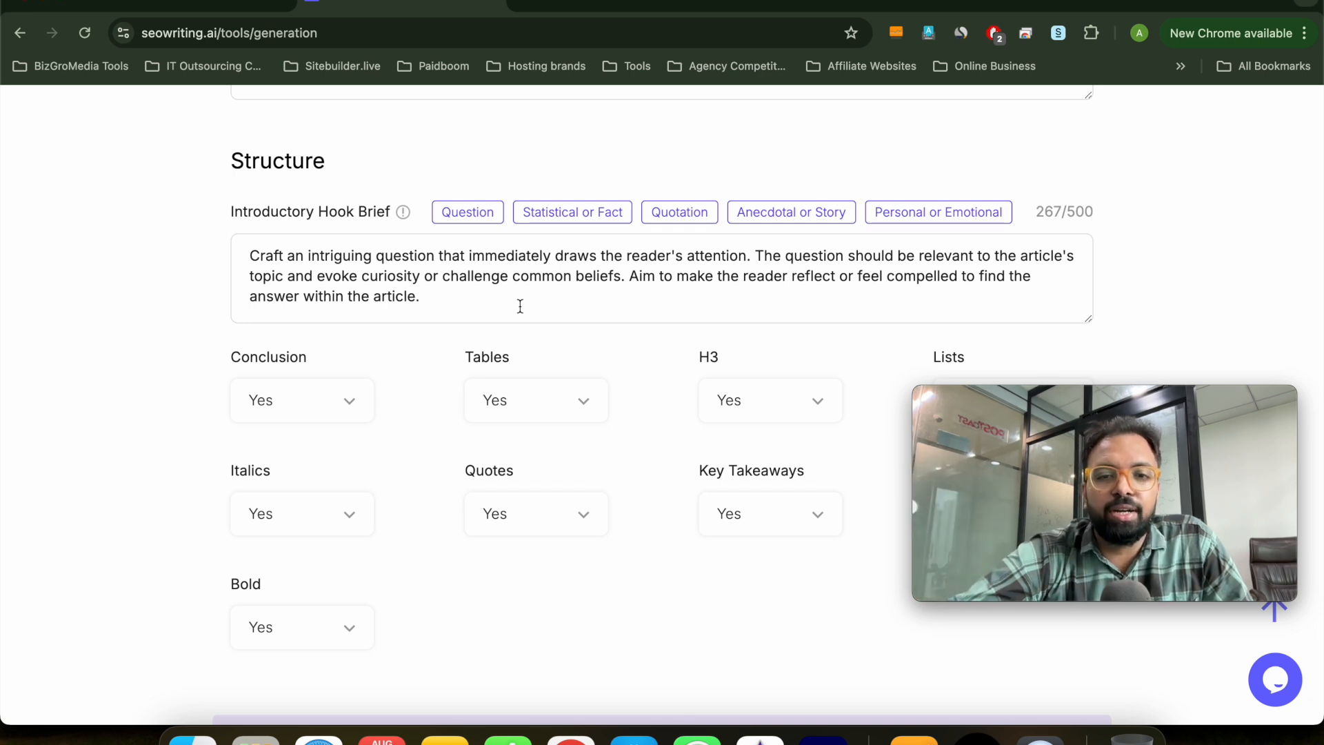
scroll(588, 403, down, 3)
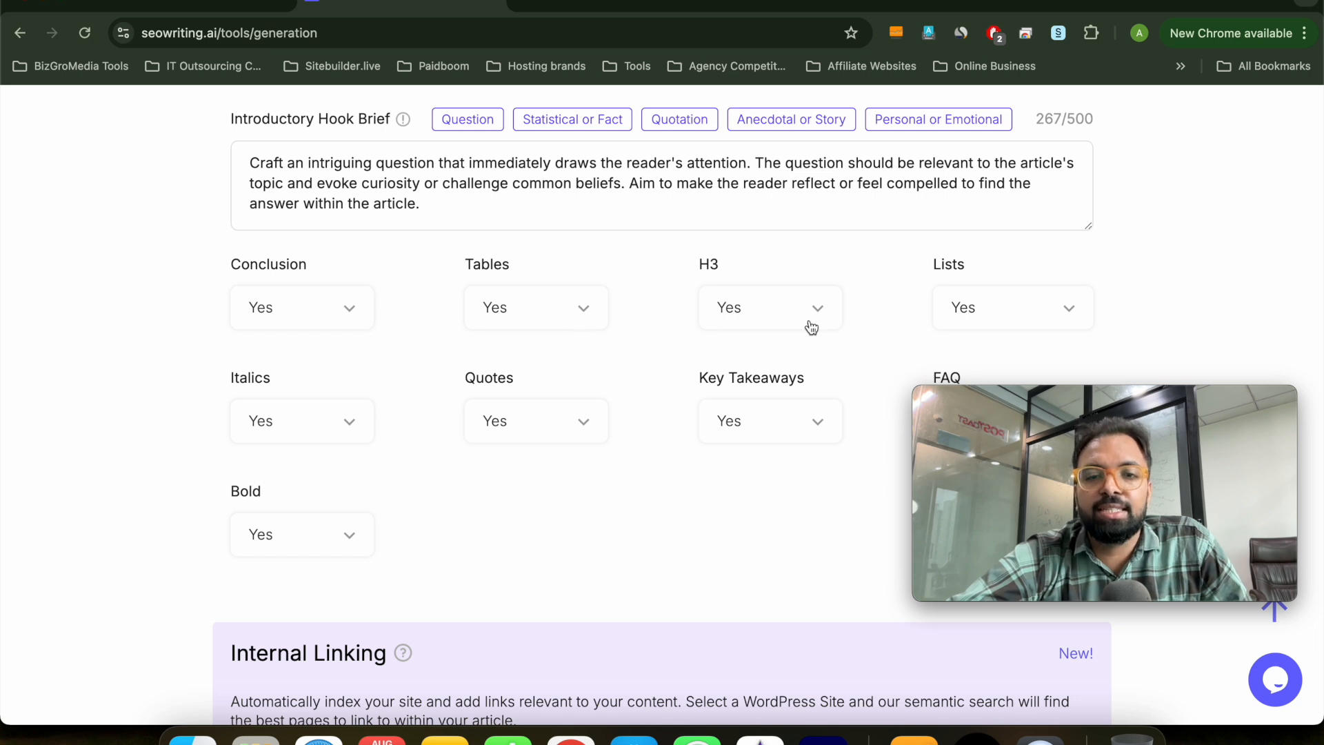
scroll(814, 325, down, 3)
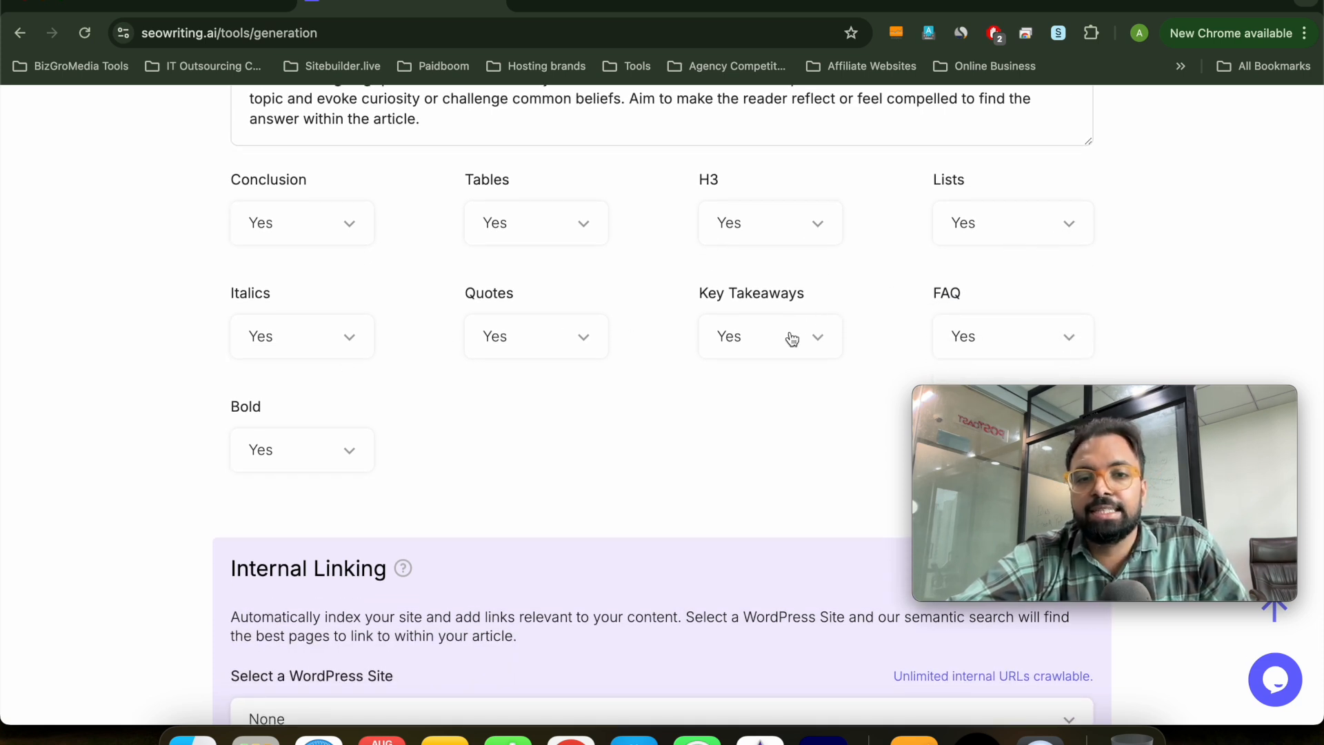
scroll(792, 336, down, 3)
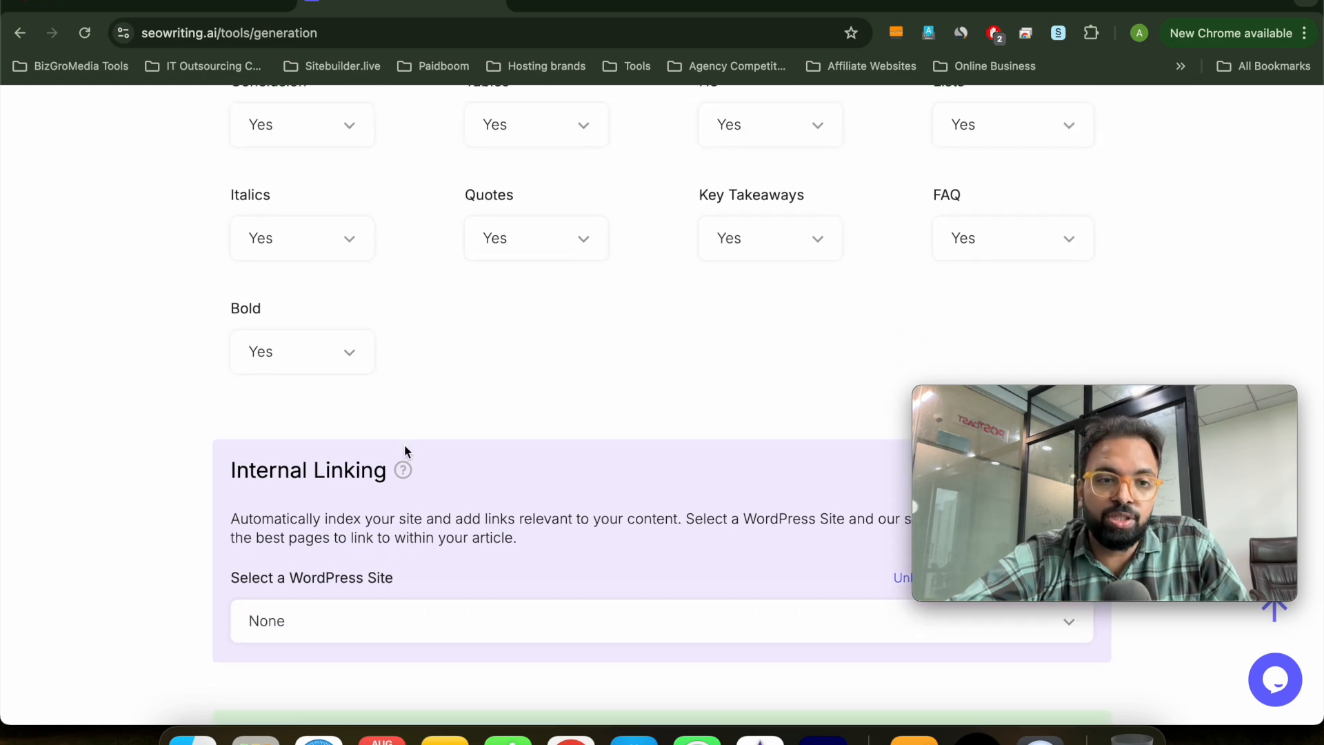
- Check how to add a WordPress website for internal linking, and dismiss the dialog without connecting one
scroll(517, 389, down, 8)
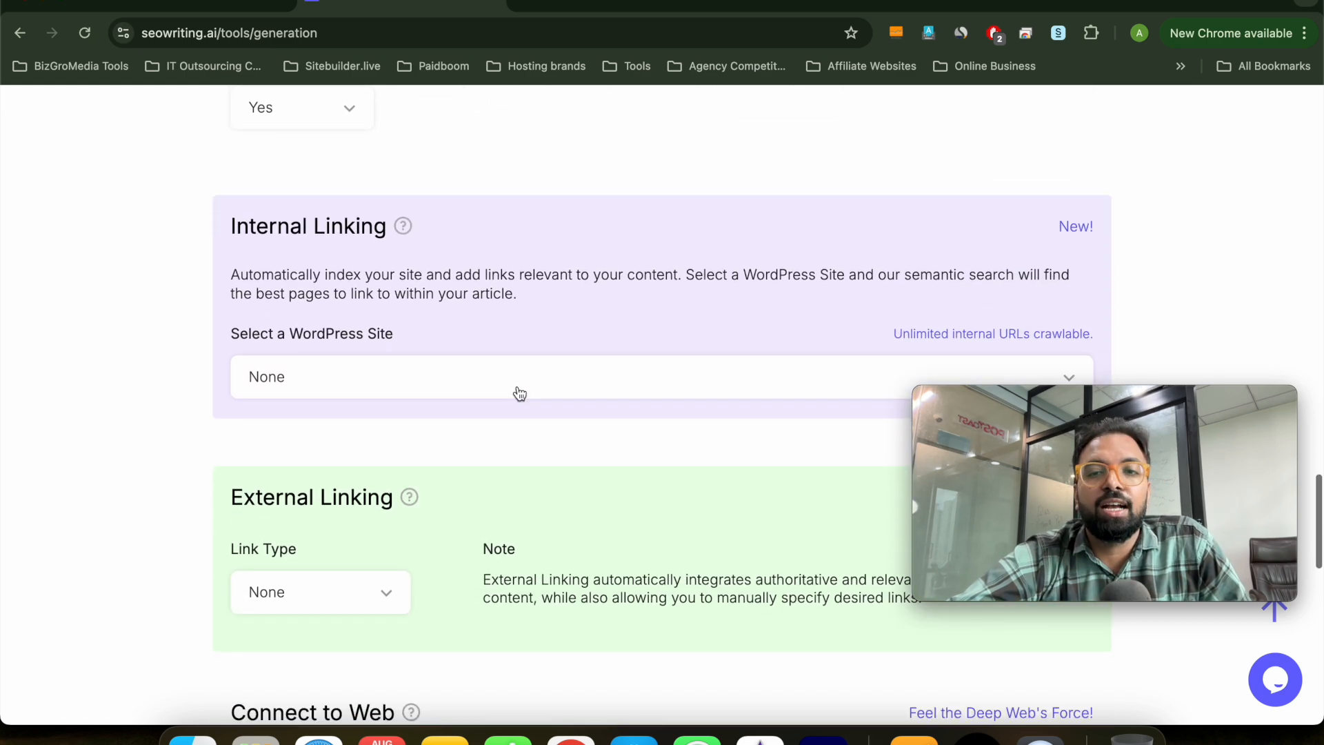
scroll(476, 520, down, 4)
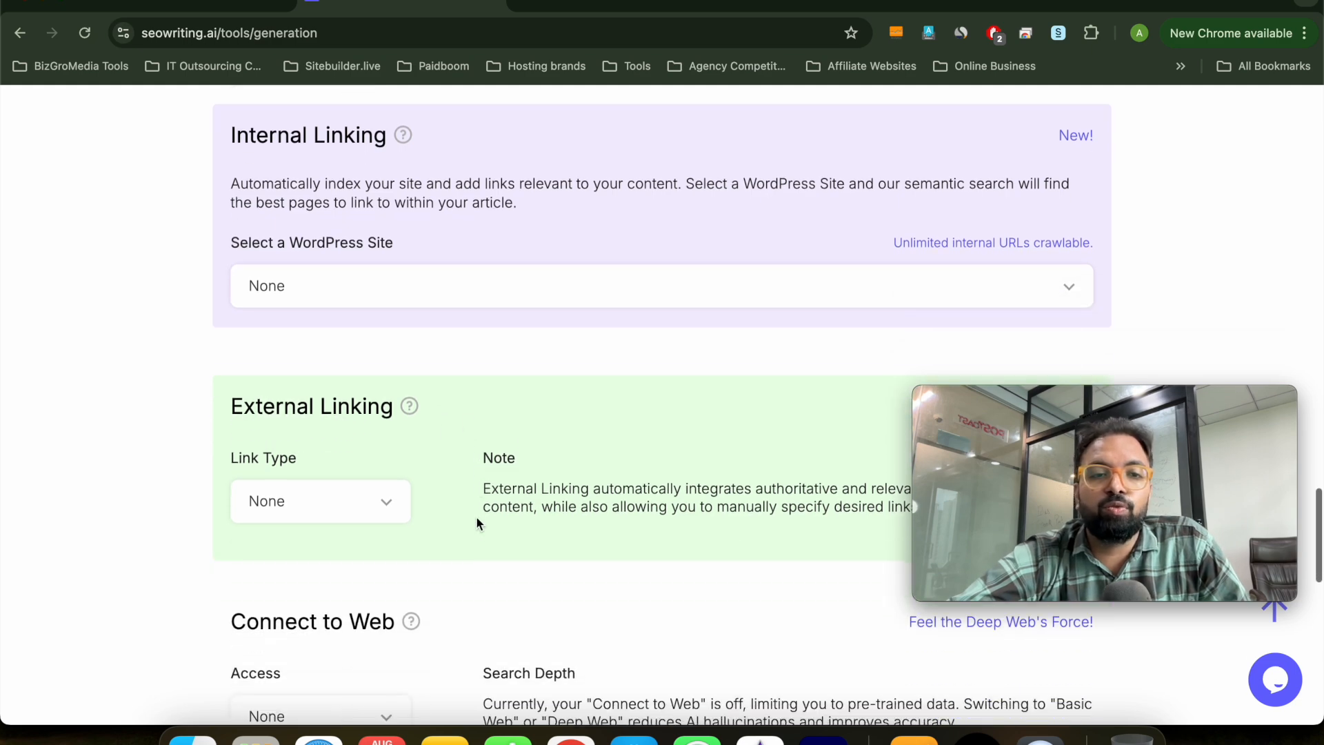
click(348, 250)
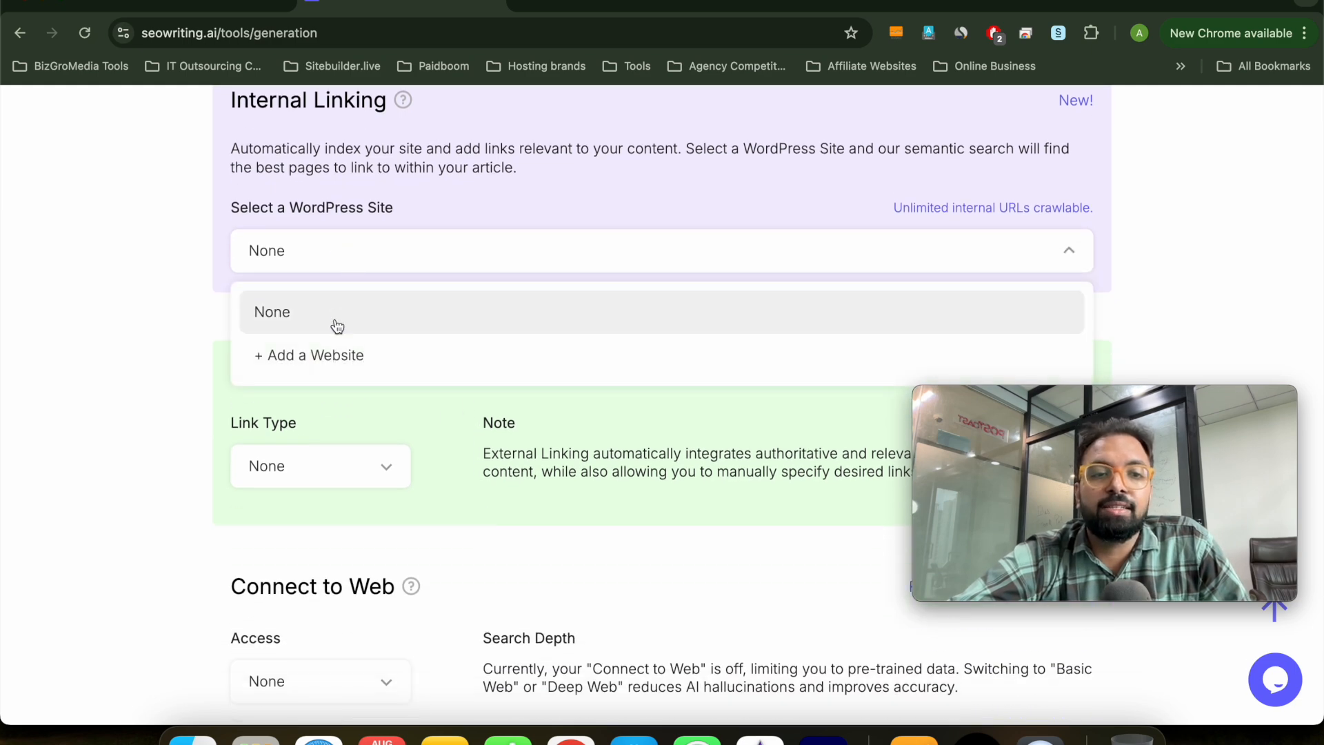
click(340, 358)
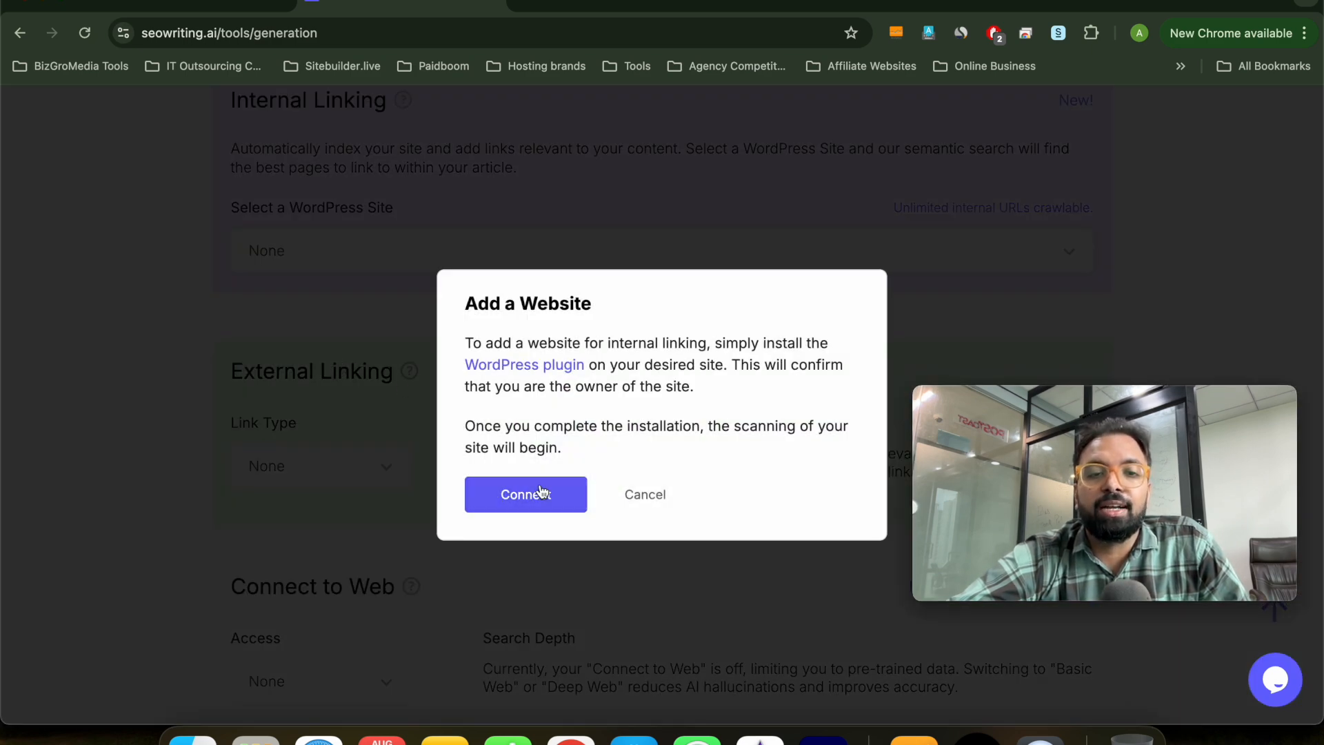
click(645, 495)
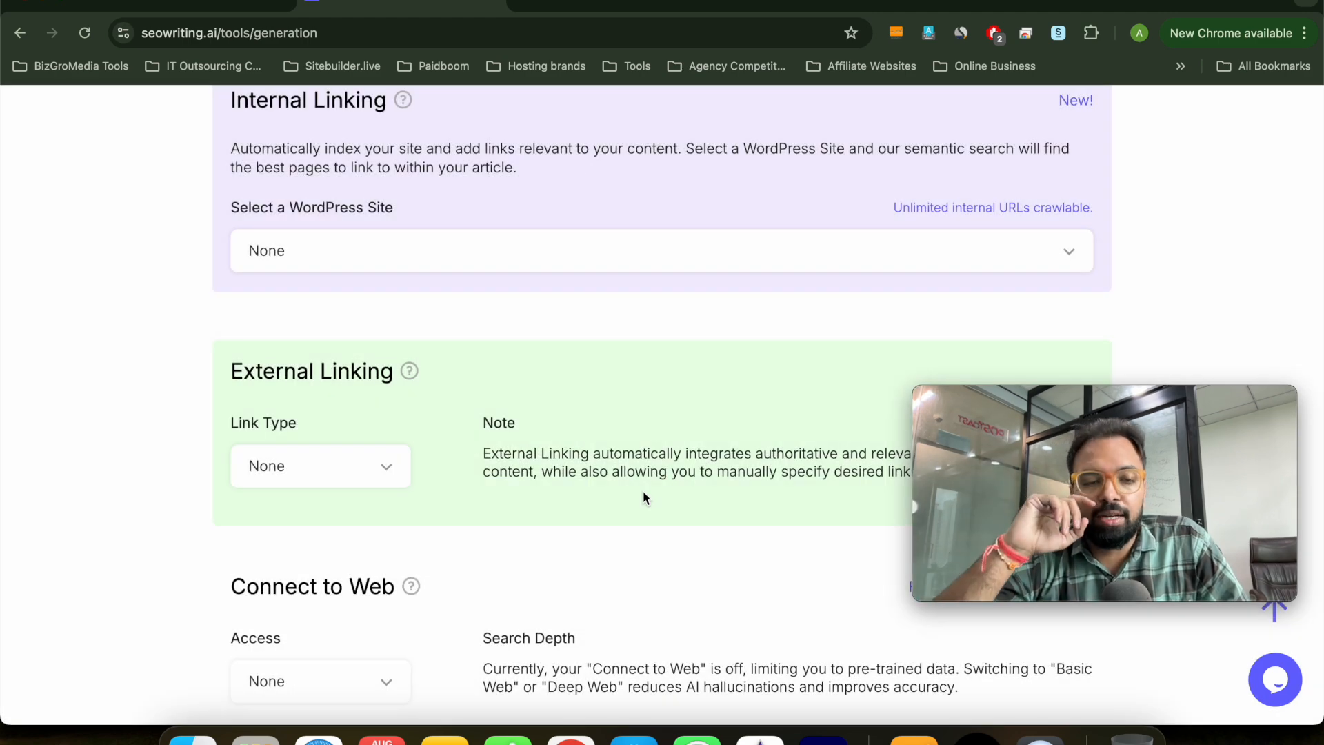
scroll(564, 392, up, 2)
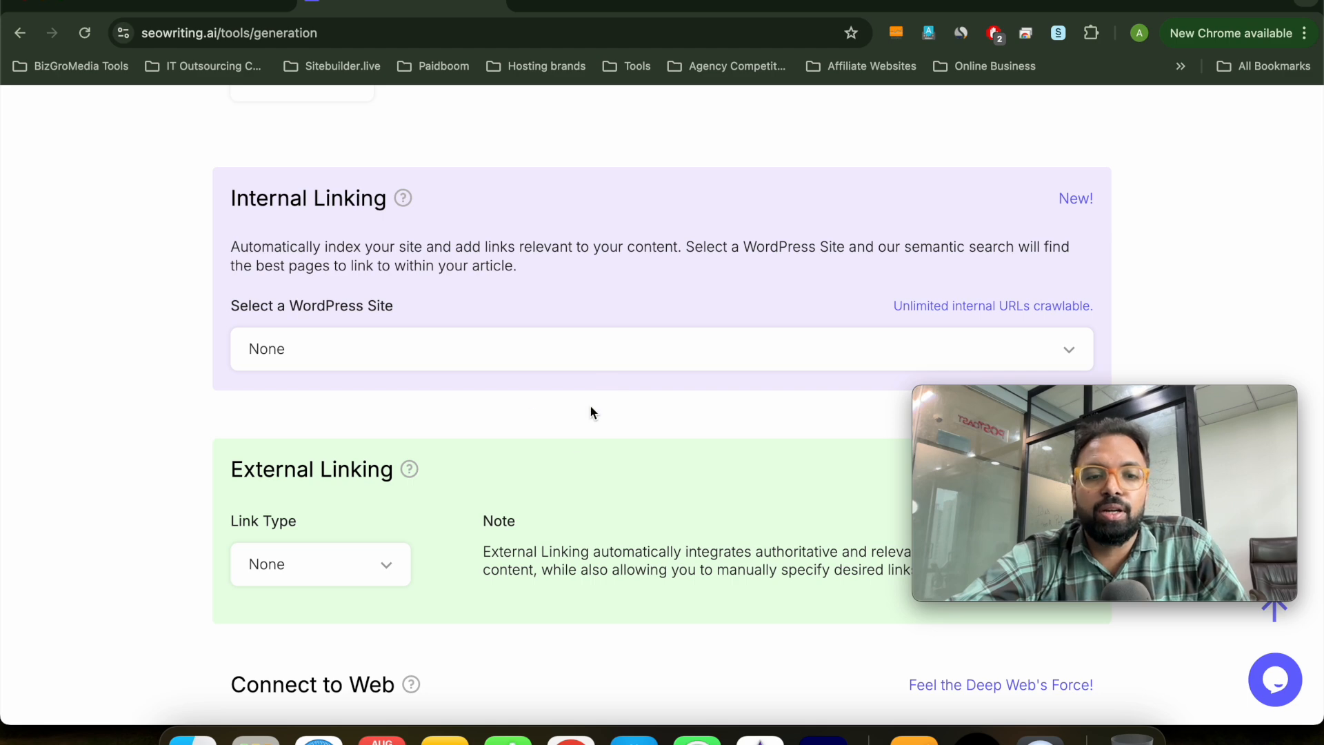
scroll(591, 414, down, 2)
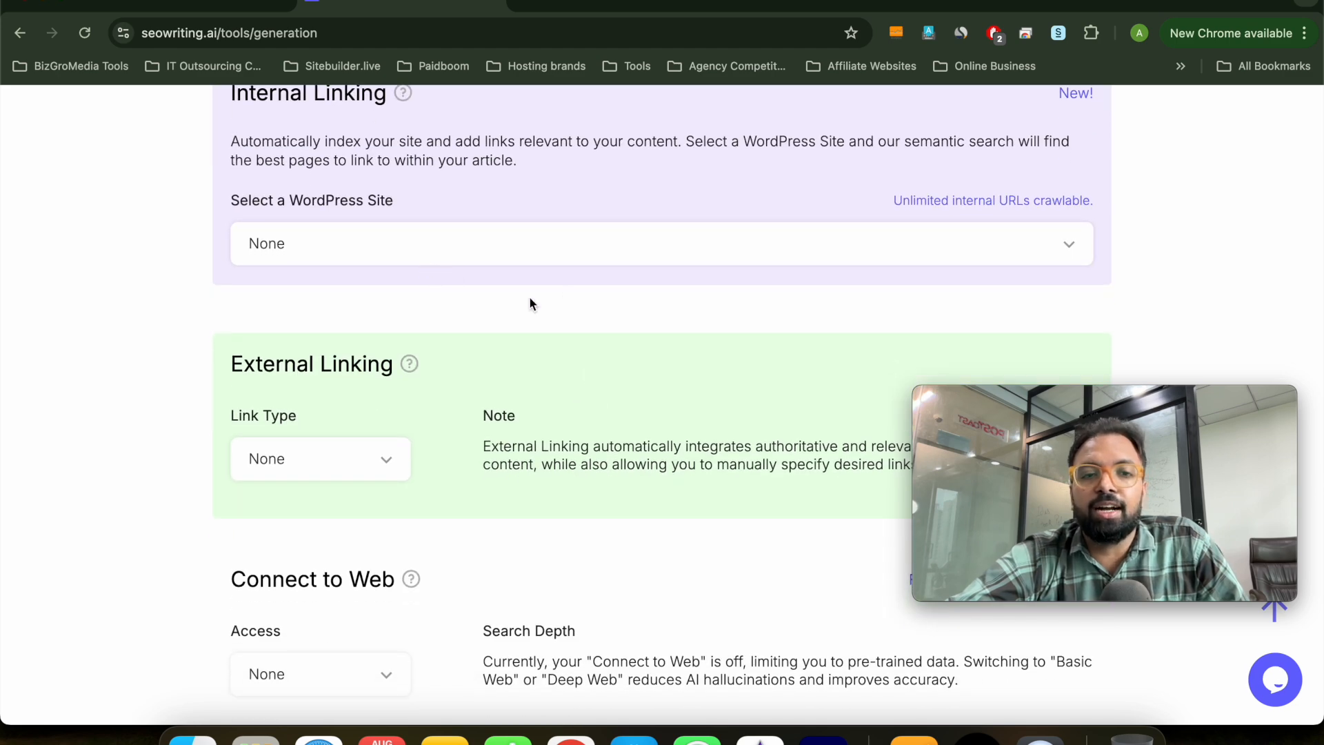
scroll(529, 303, up, 2)
- Set the external link type to Custom and review the link attribute, placement and contextual enrichment options without changing them
scroll(530, 303, down, 5)
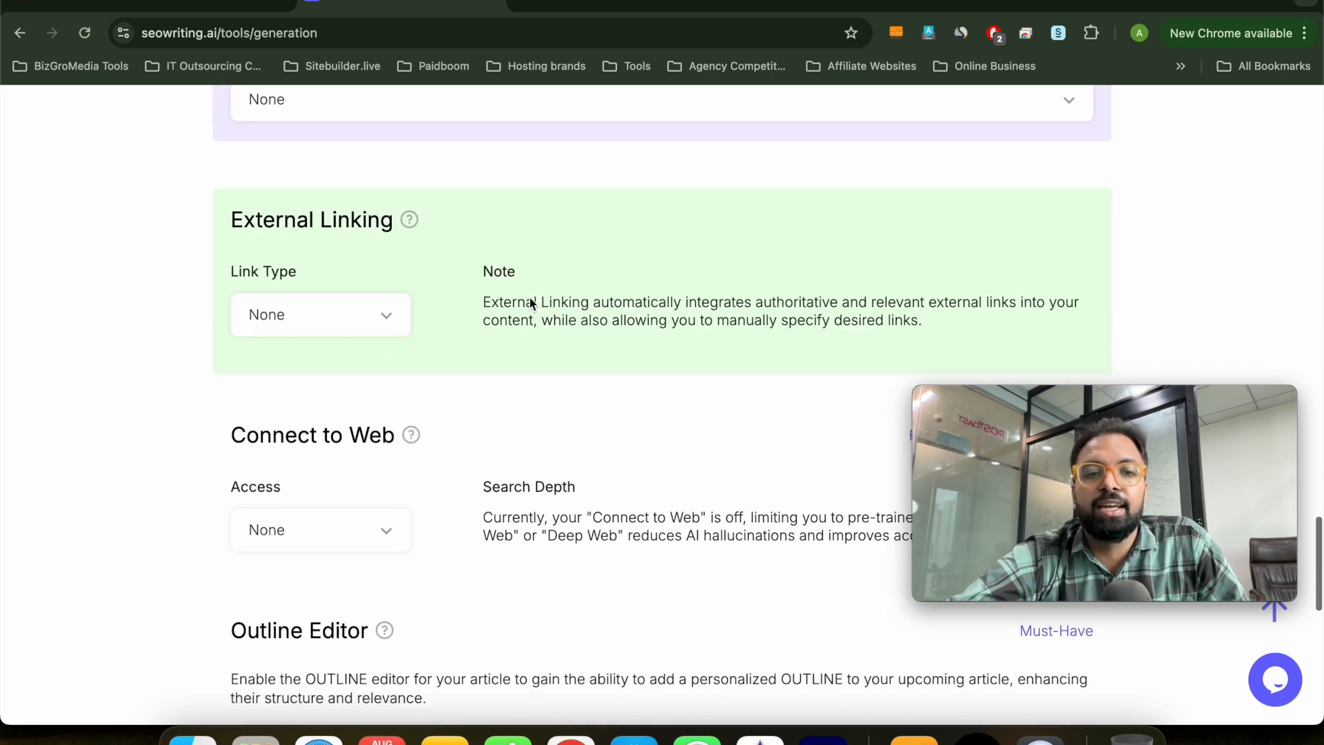
click(369, 283)
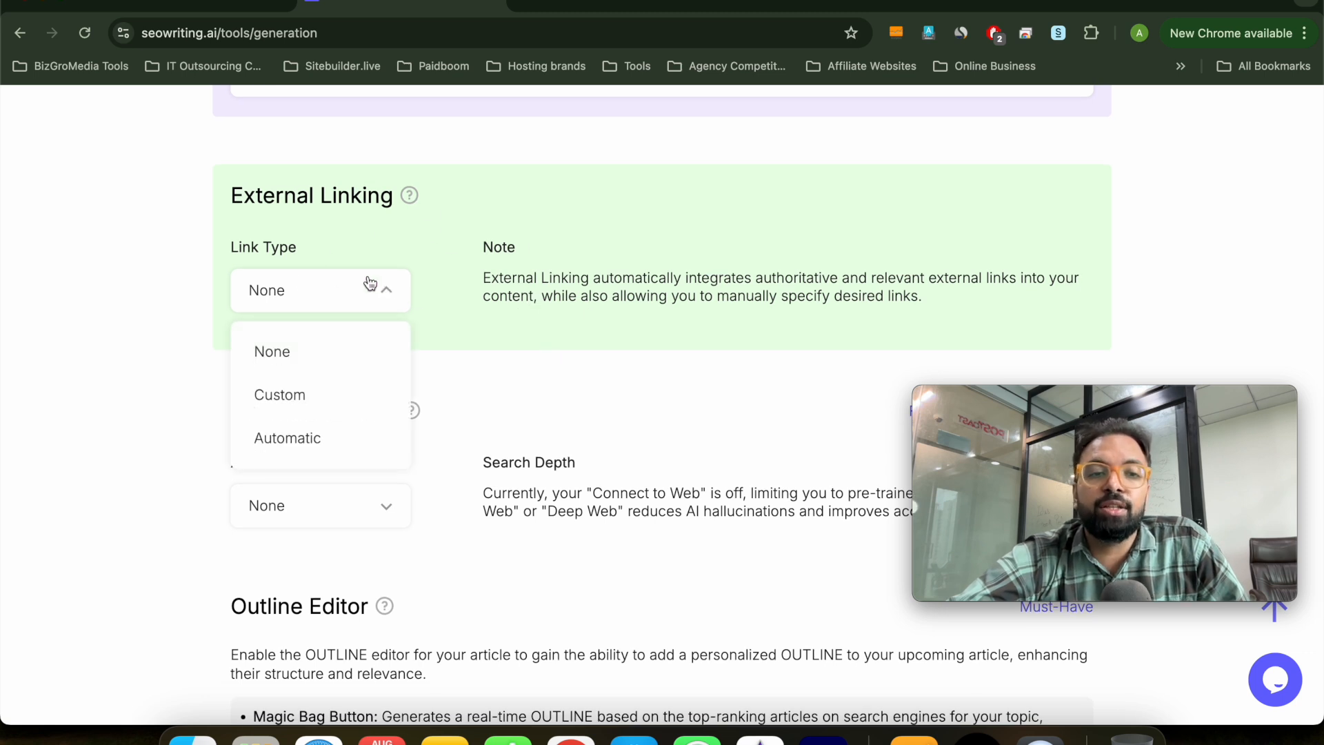
click(317, 394)
click(415, 404)
scroll(415, 405, down, 3)
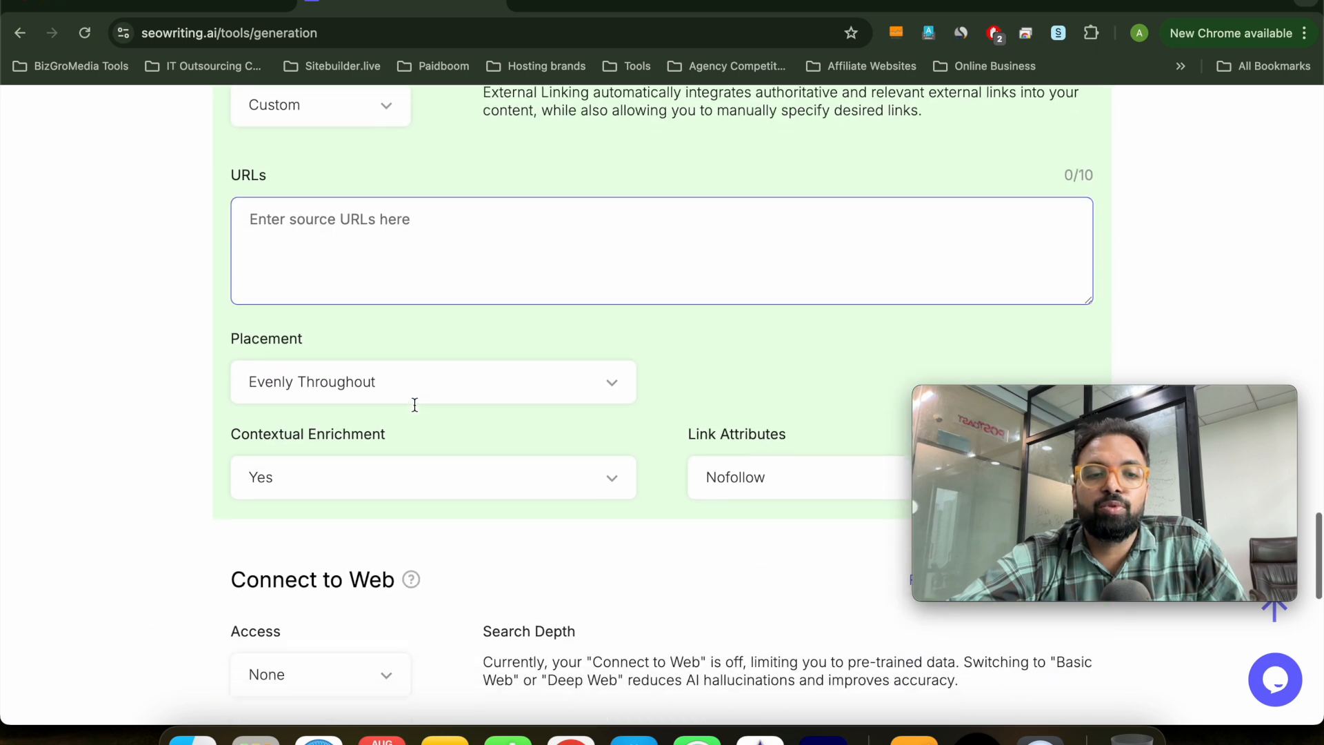
click(788, 466)
click(789, 384)
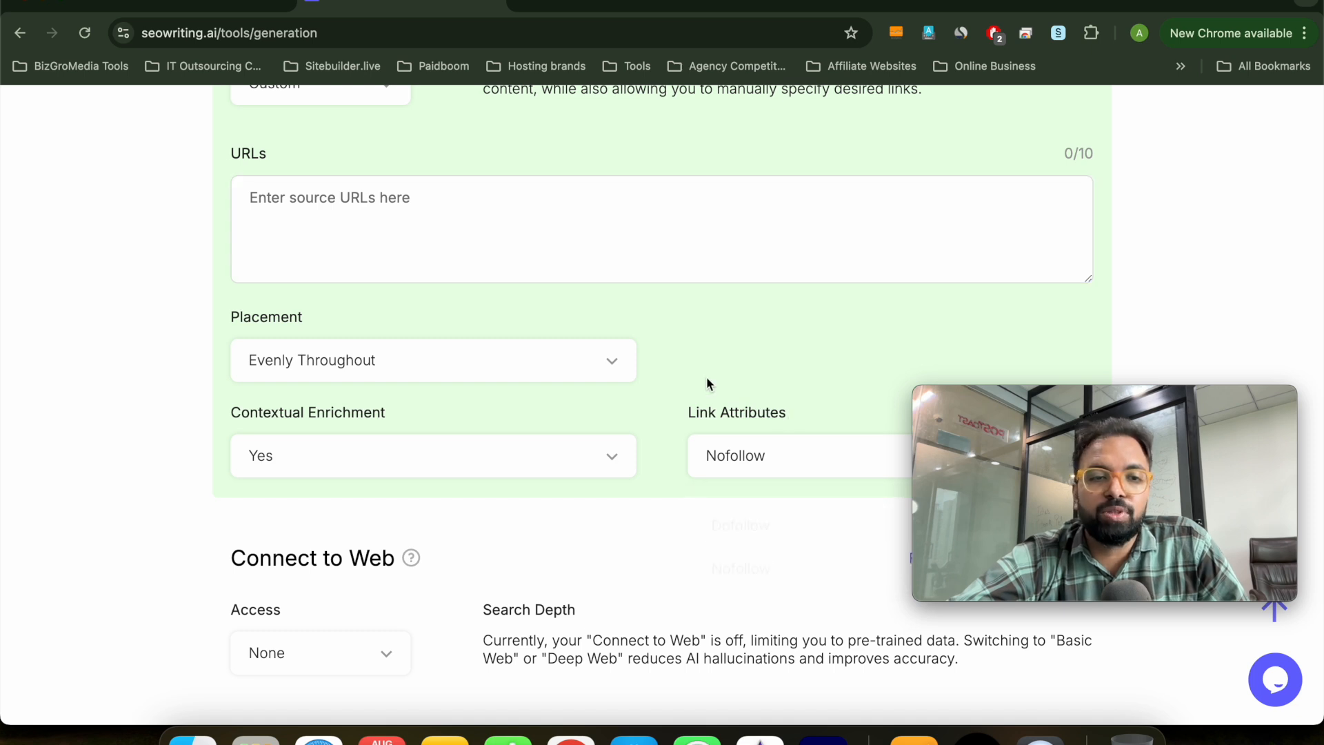
click(526, 379)
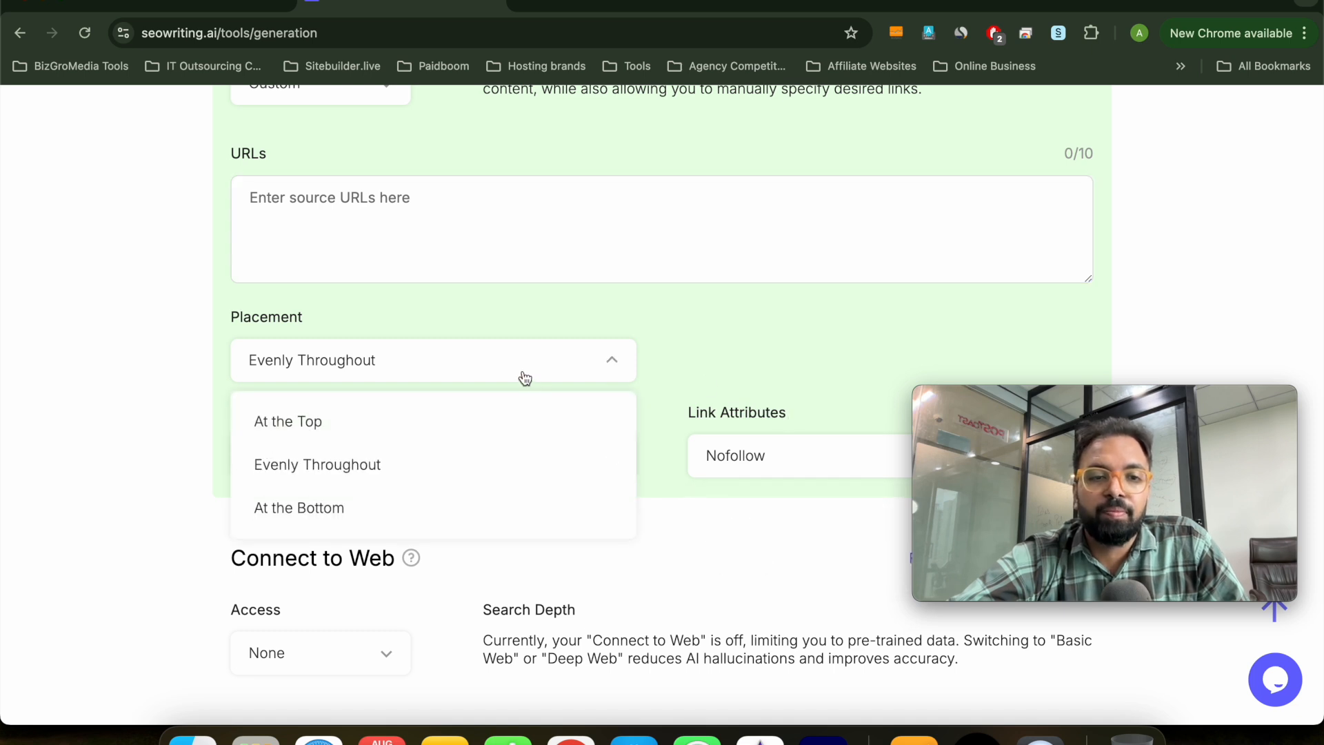
click(734, 357)
click(445, 467)
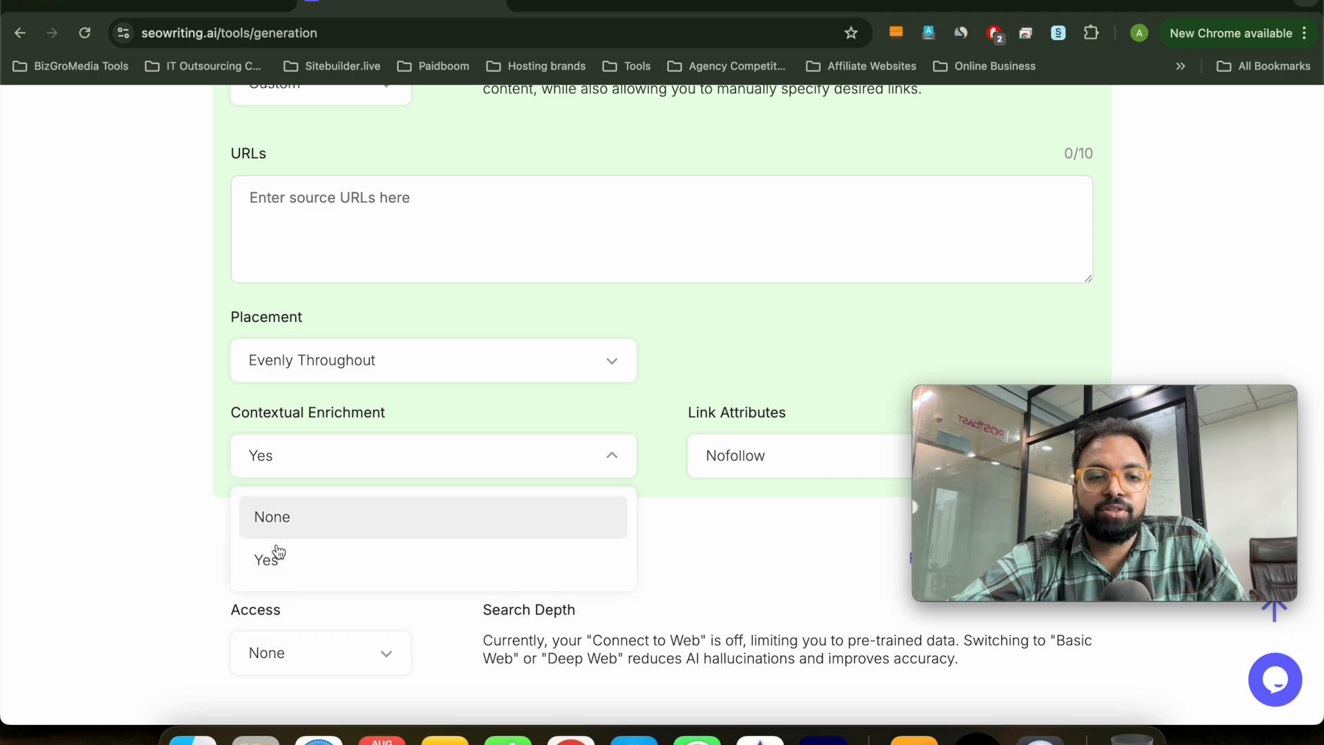
click(105, 392)
- Set the External Linking link type to Automatic
scroll(360, 404, up, 4)
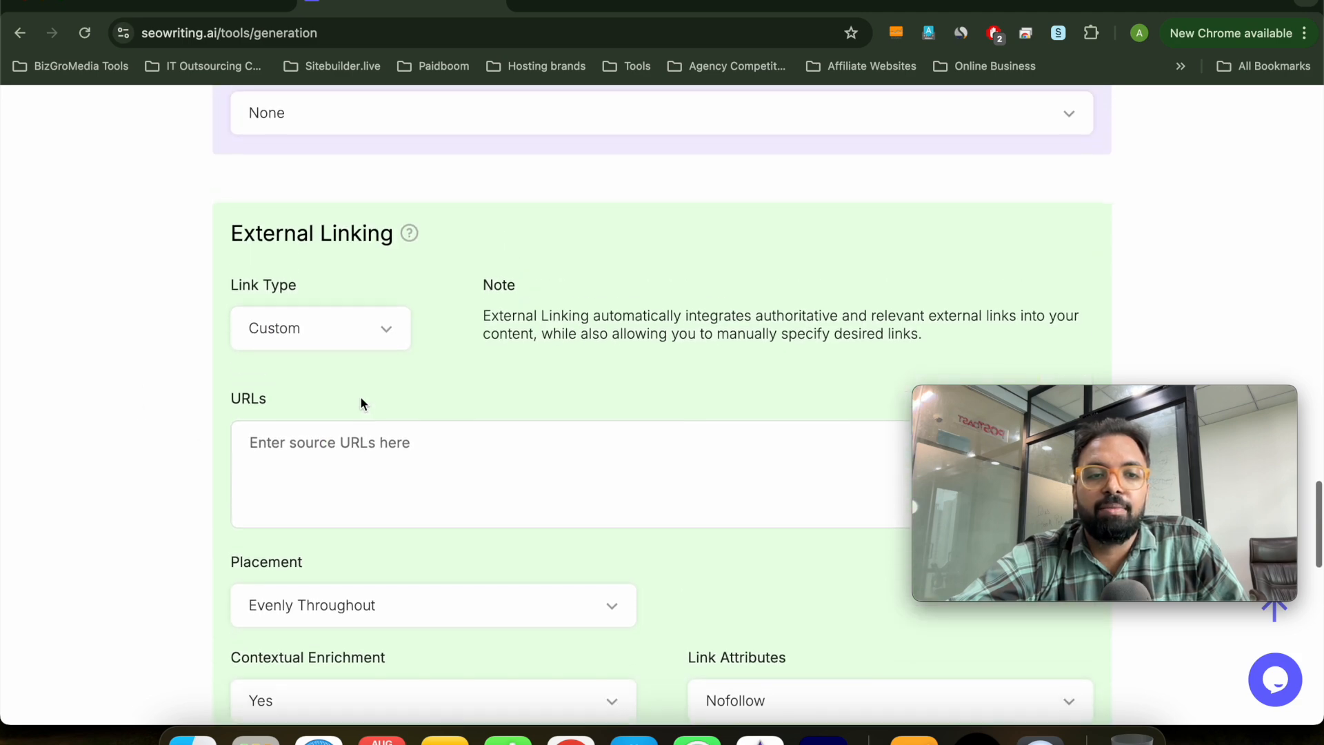
click(386, 337)
click(290, 404)
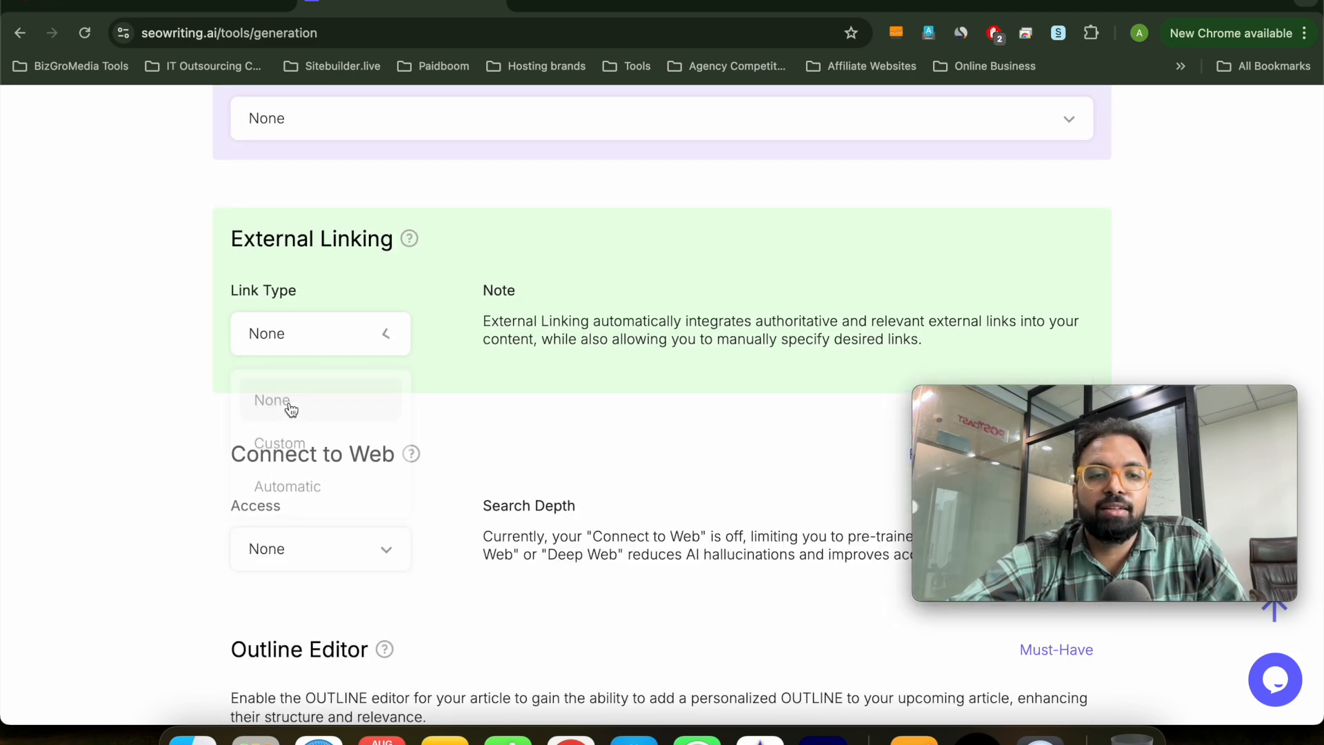
click(370, 332)
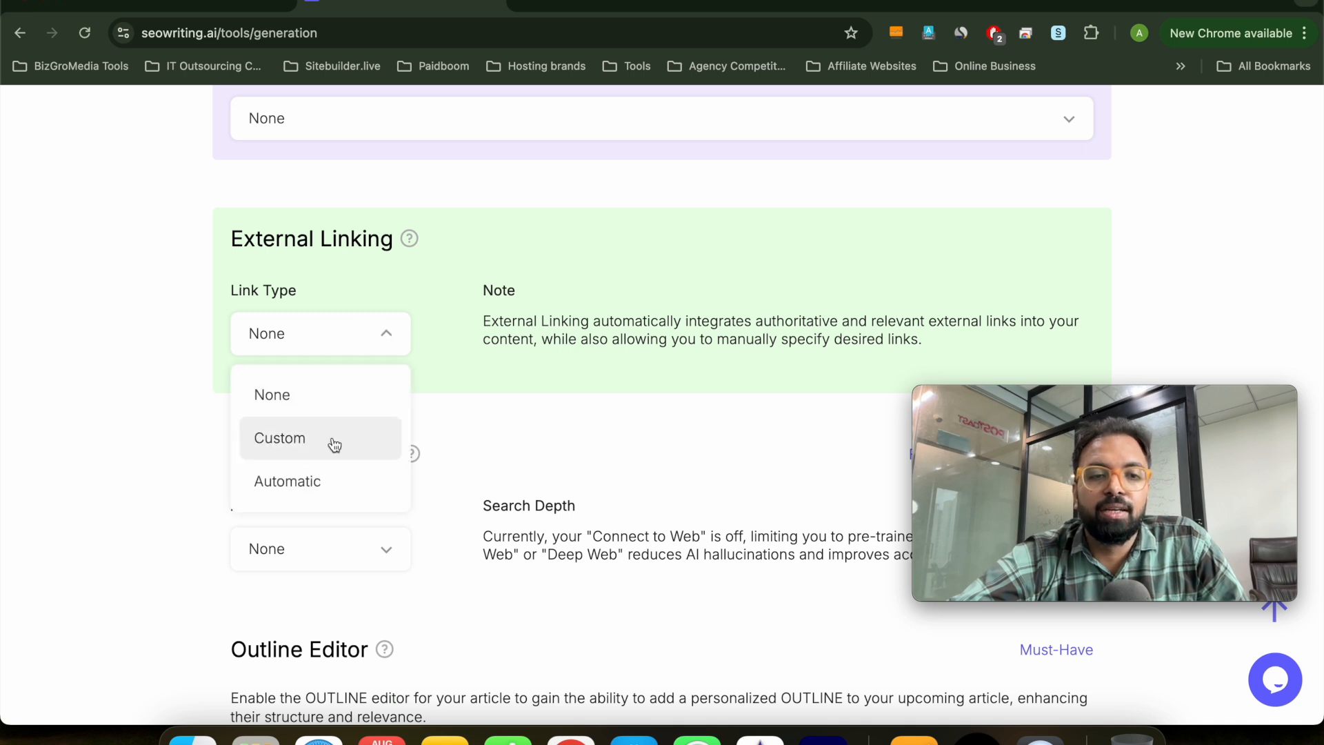
click(333, 487)
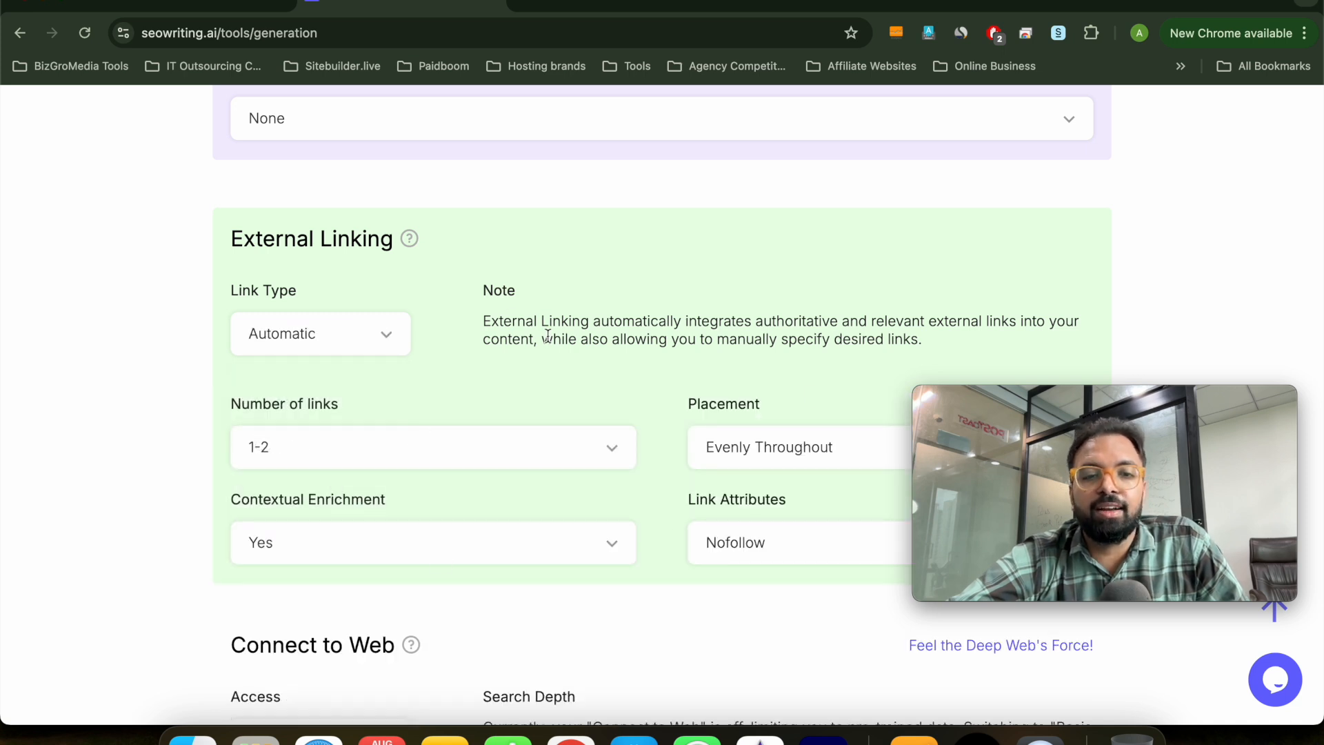
click(375, 337)
click(376, 336)
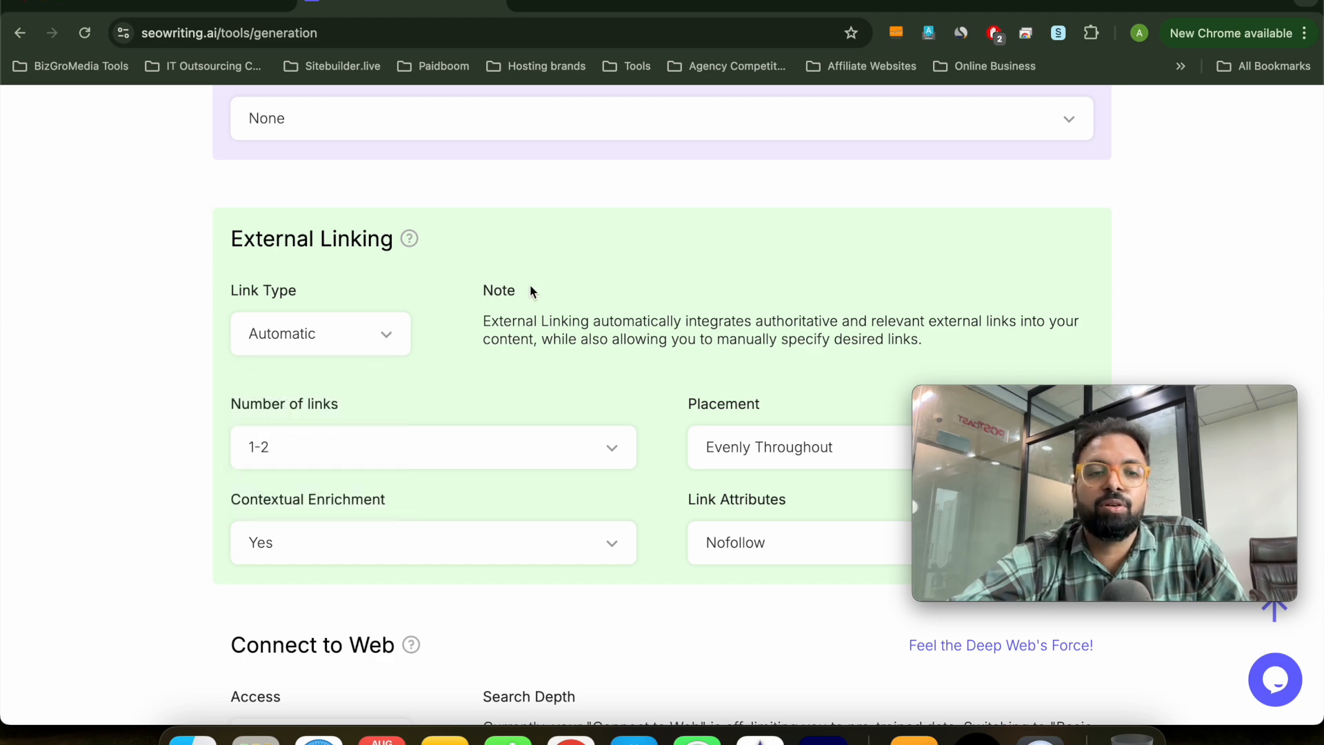
- Review the Connect to Web access options without choosing a different one
scroll(506, 448, down, 6)
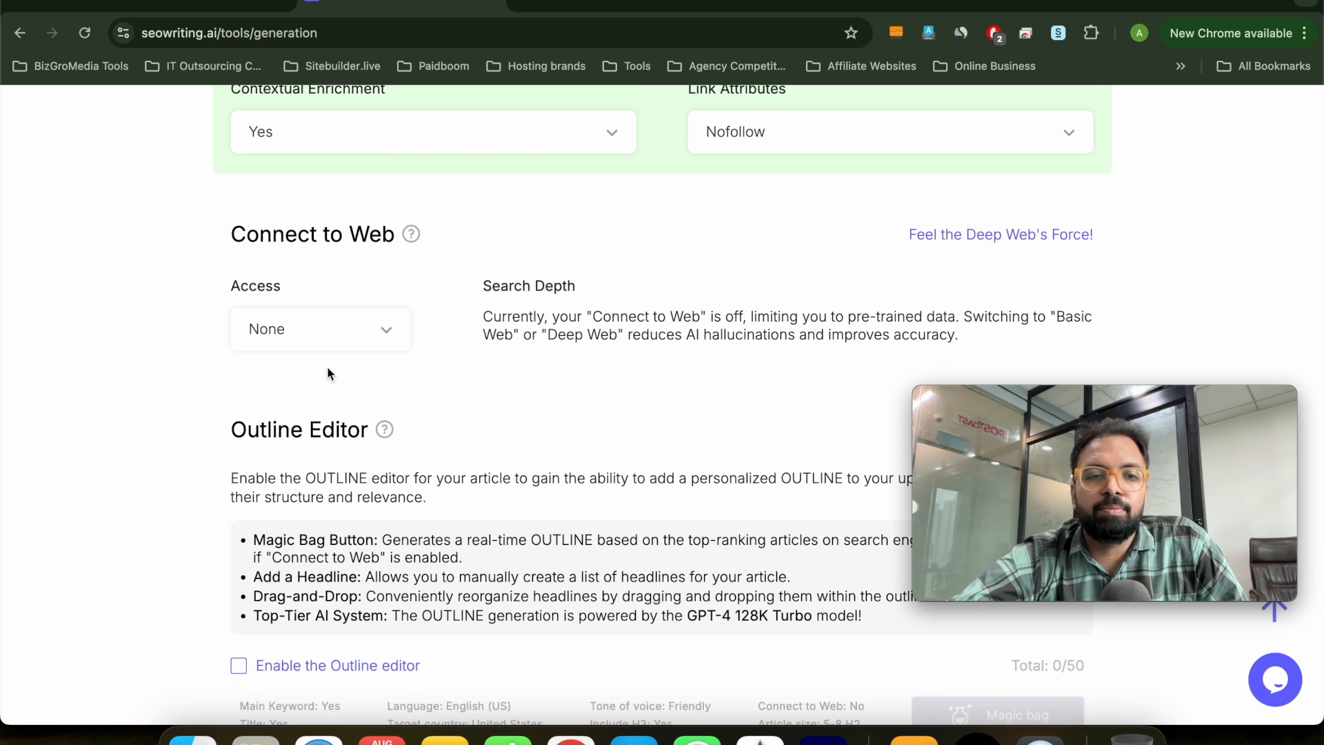
click(382, 324)
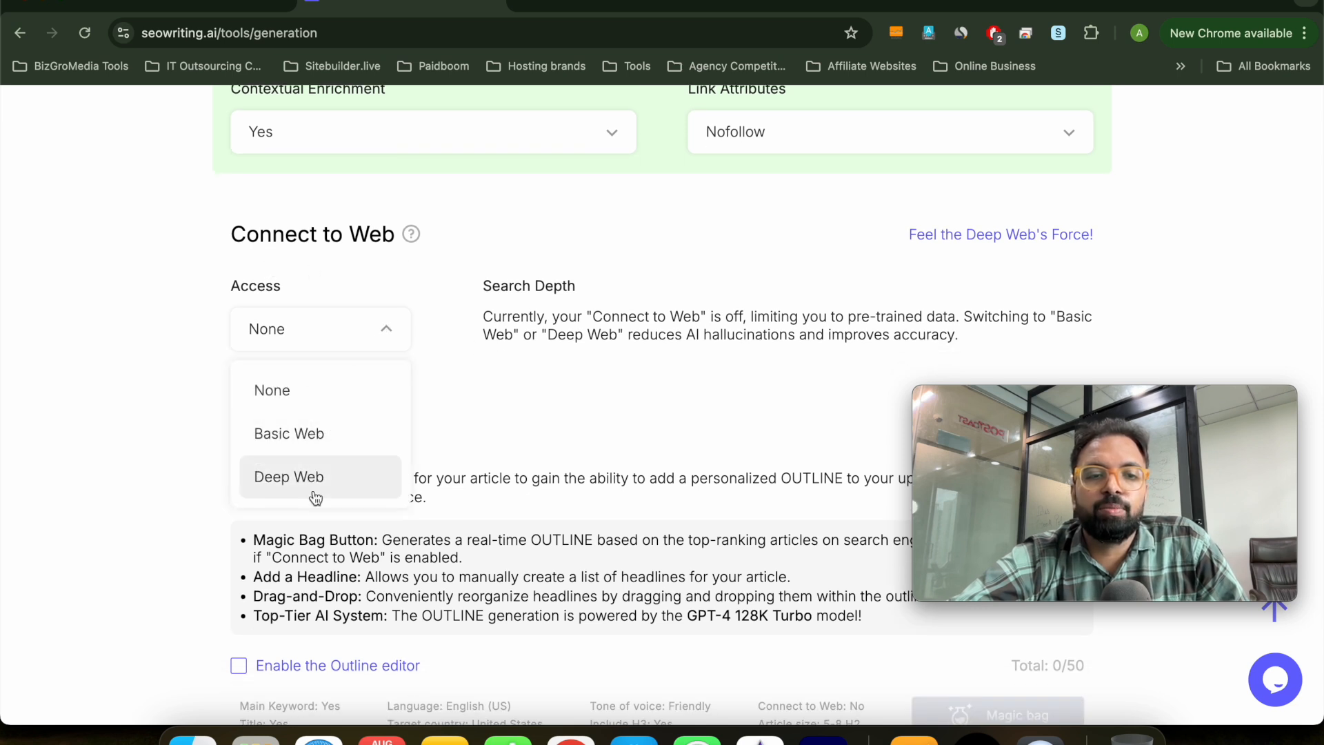
click(517, 438)
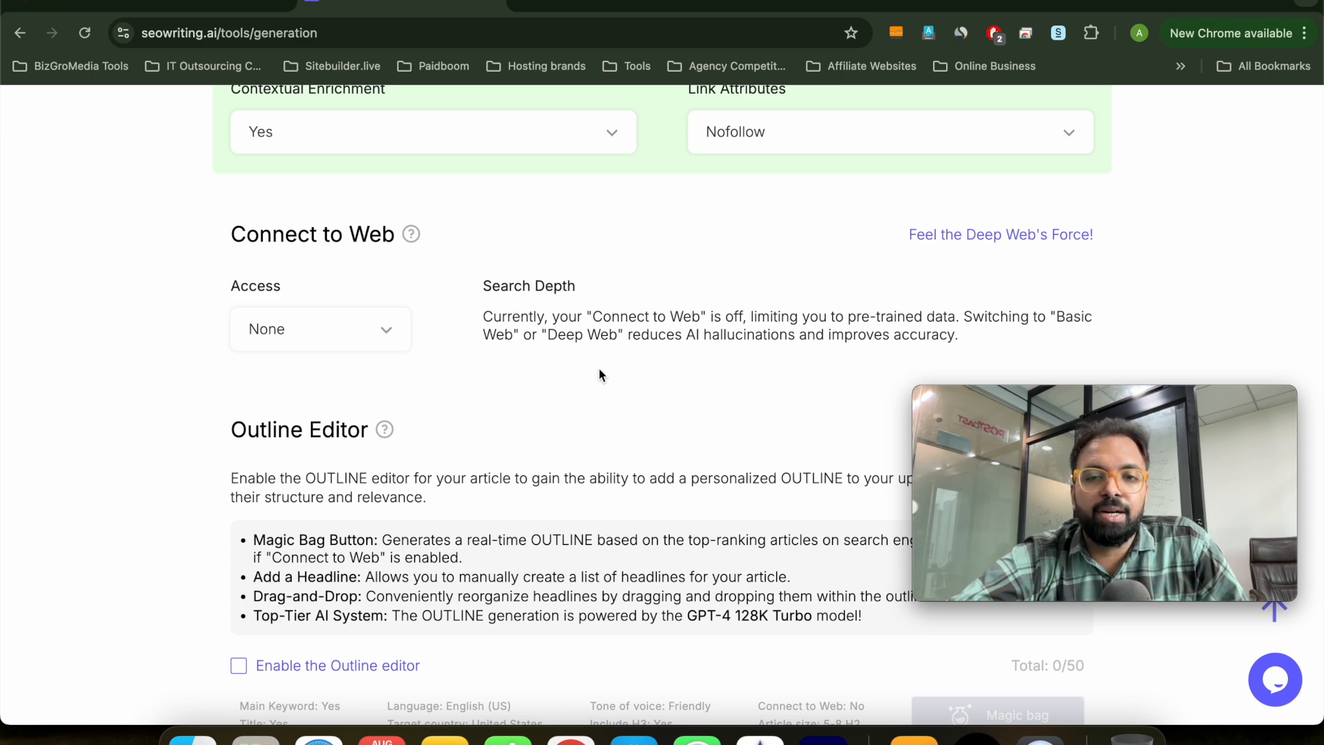
- Read the Outline Editor description and enable the Outline editor for the article
scroll(552, 361, down, 2)
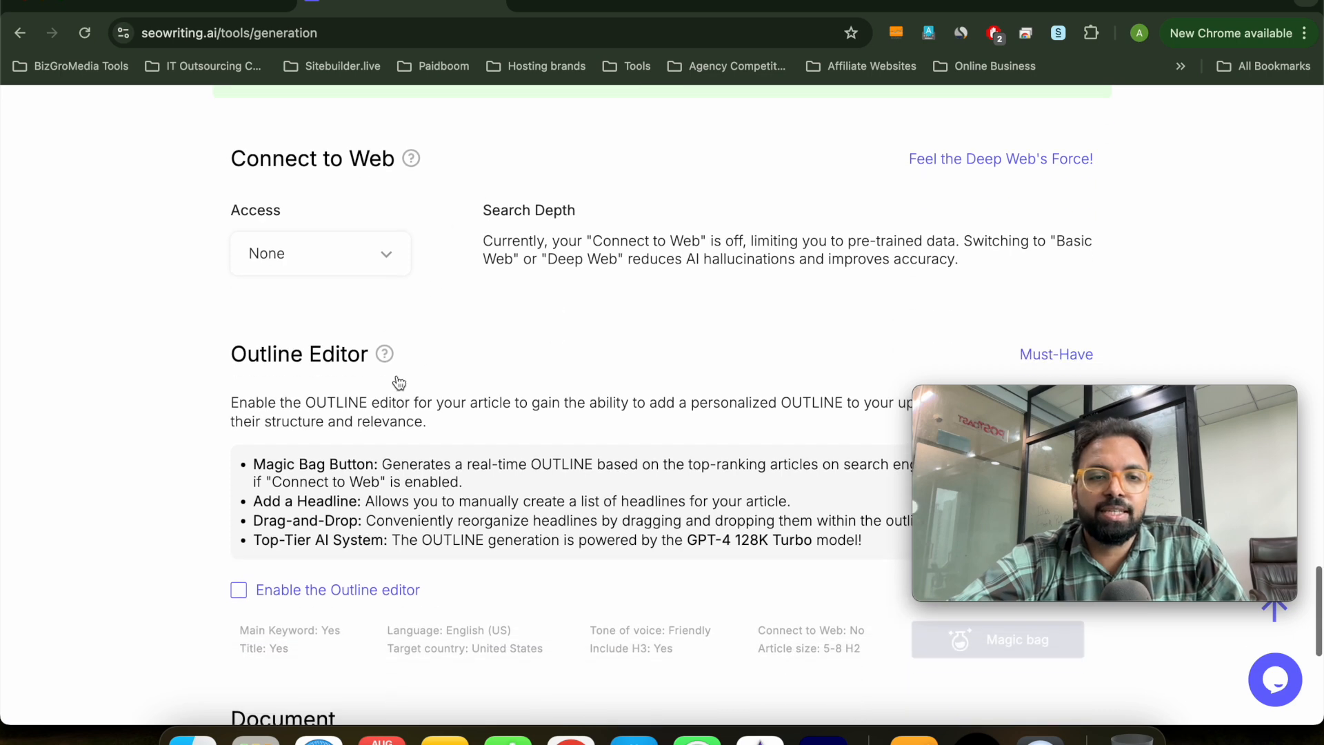
scroll(558, 283, down, 3)
scroll(414, 359, up, 1)
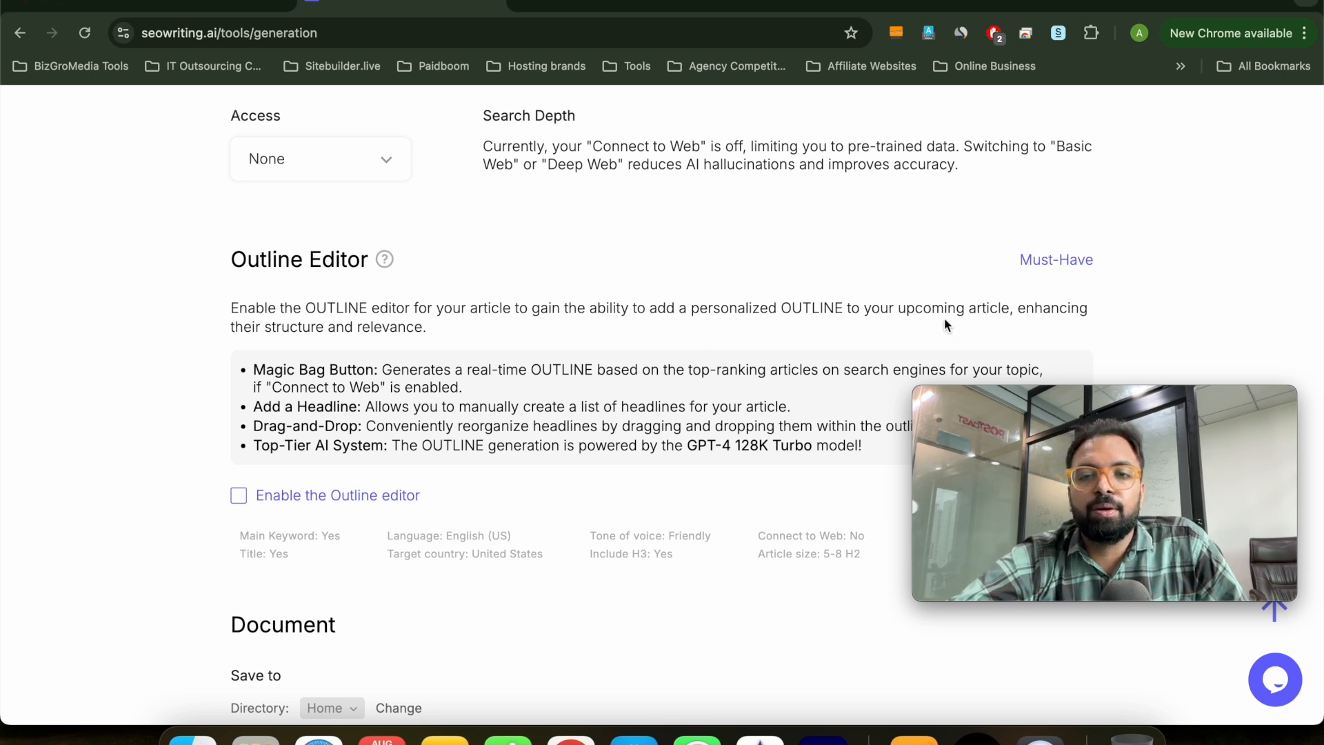
scroll(579, 337, down, 2)
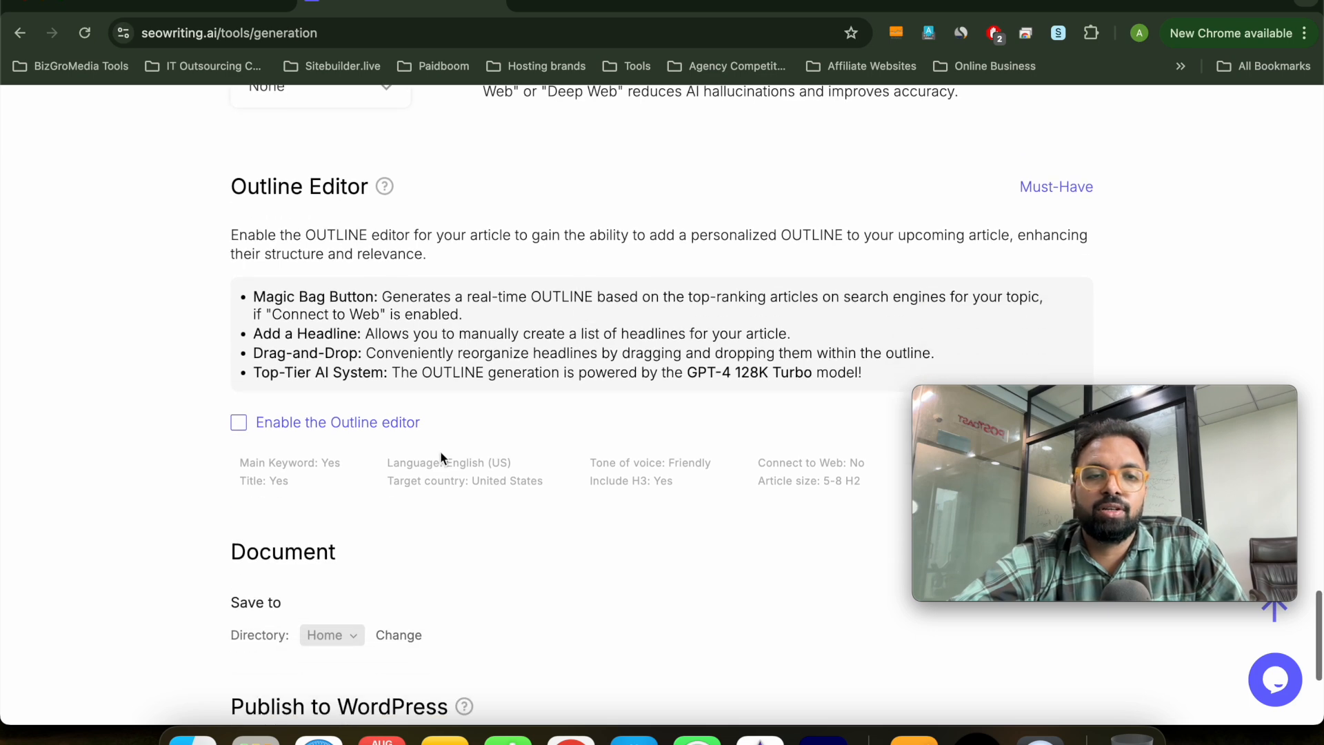
scroll(516, 413, down, 1)
click(238, 370)
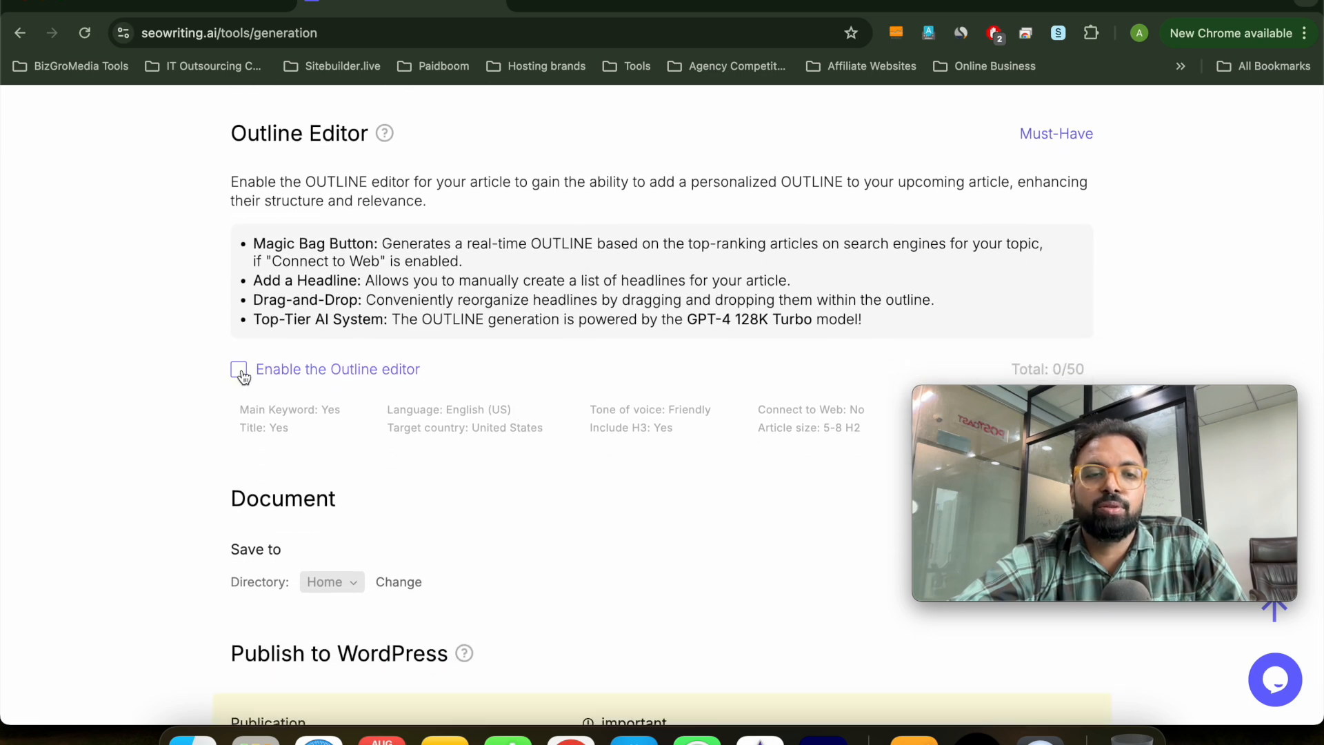
- Check the settings summarised for the outline and generate the article outline with Magic bag
scroll(513, 366, down, 2)
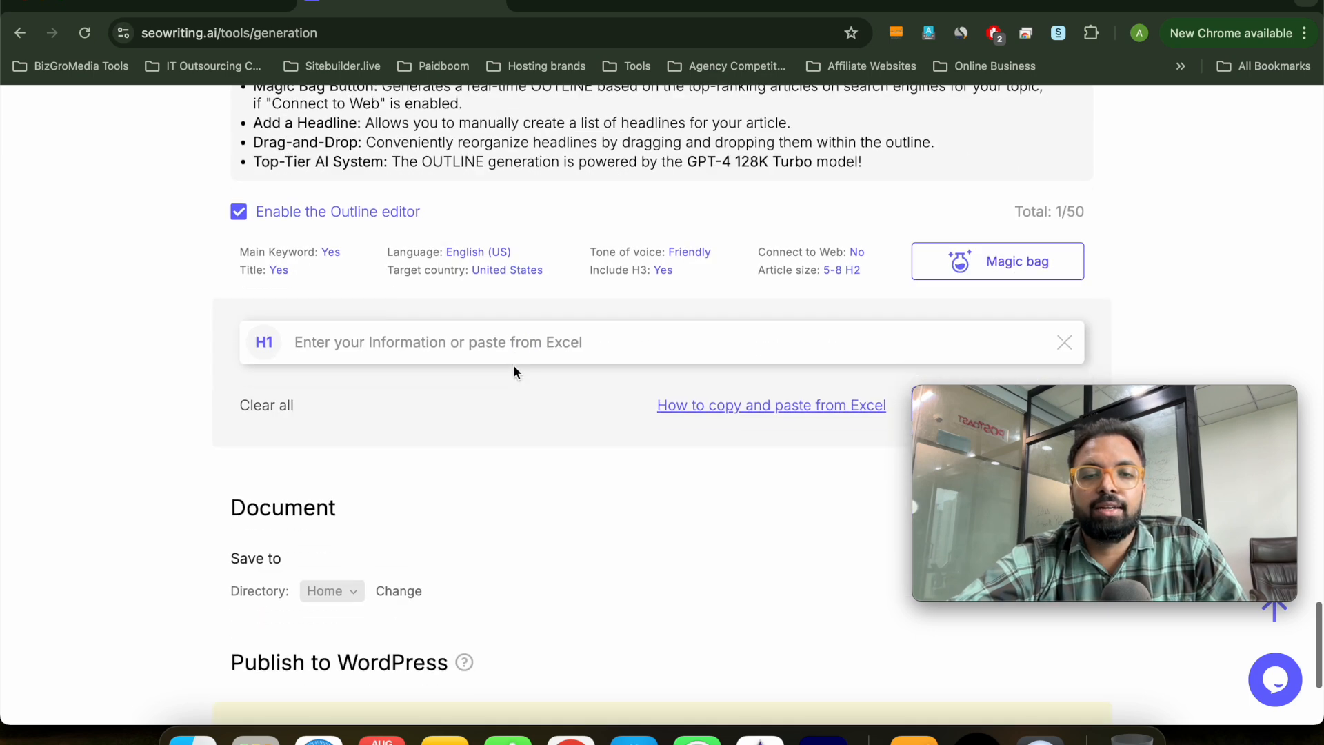
scroll(624, 323, down, 1)
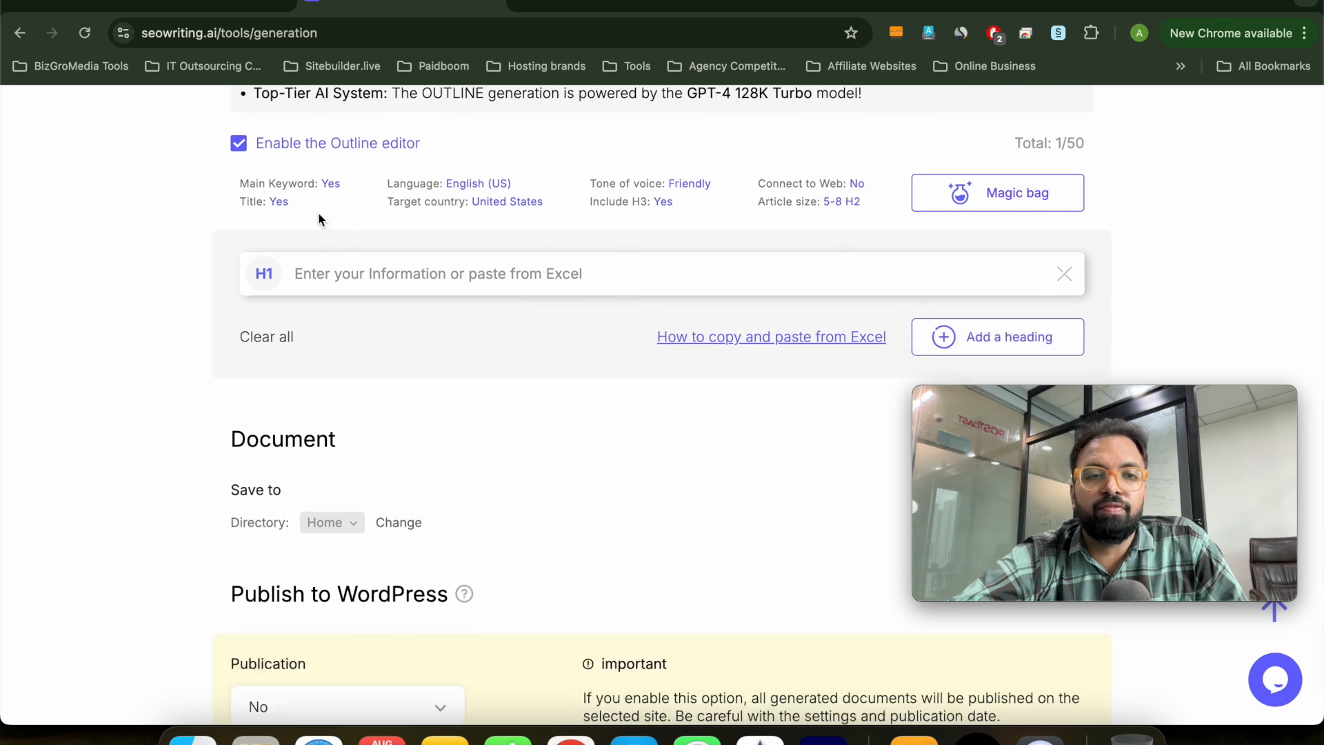
scroll(264, 234, up, 1)
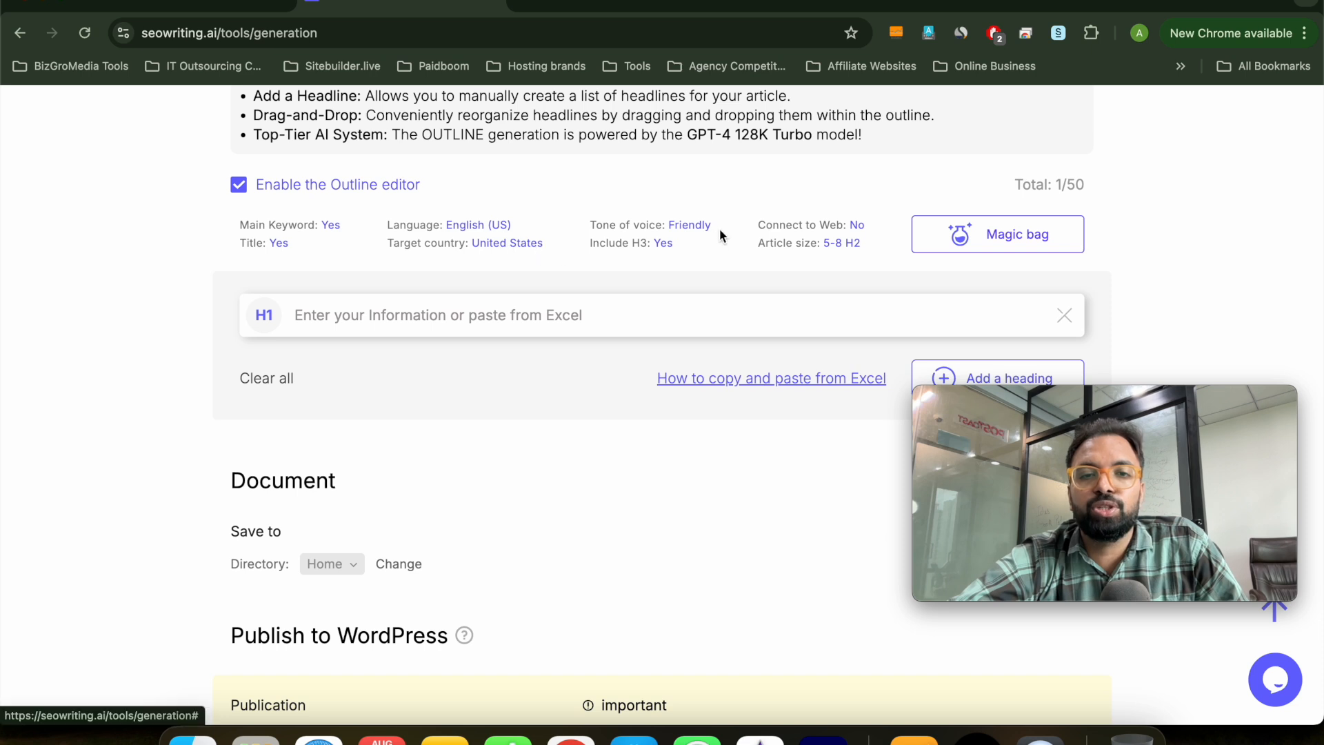
click(1032, 243)
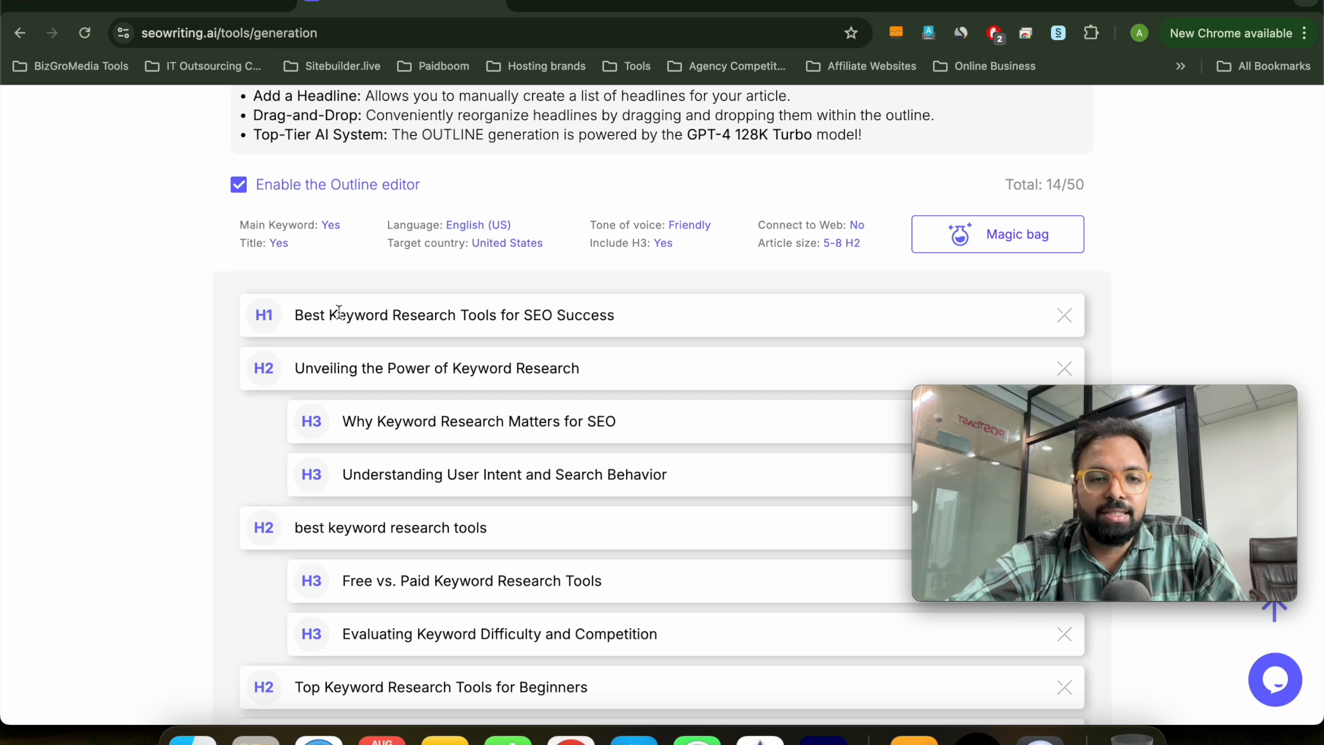
- Review the generated outline headings down to the Conclusion, and the Document and Publish to WordPress sections below
scroll(433, 449, down, 2)
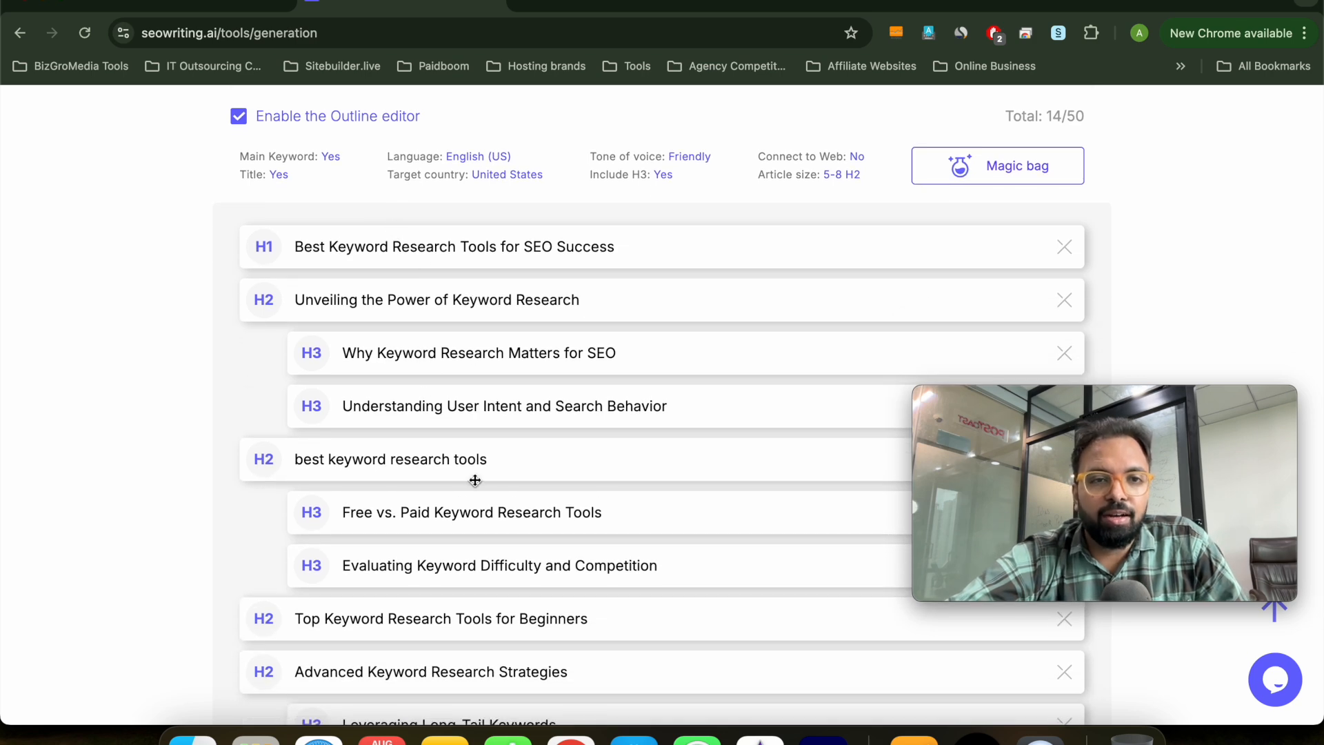
scroll(461, 466, down, 10)
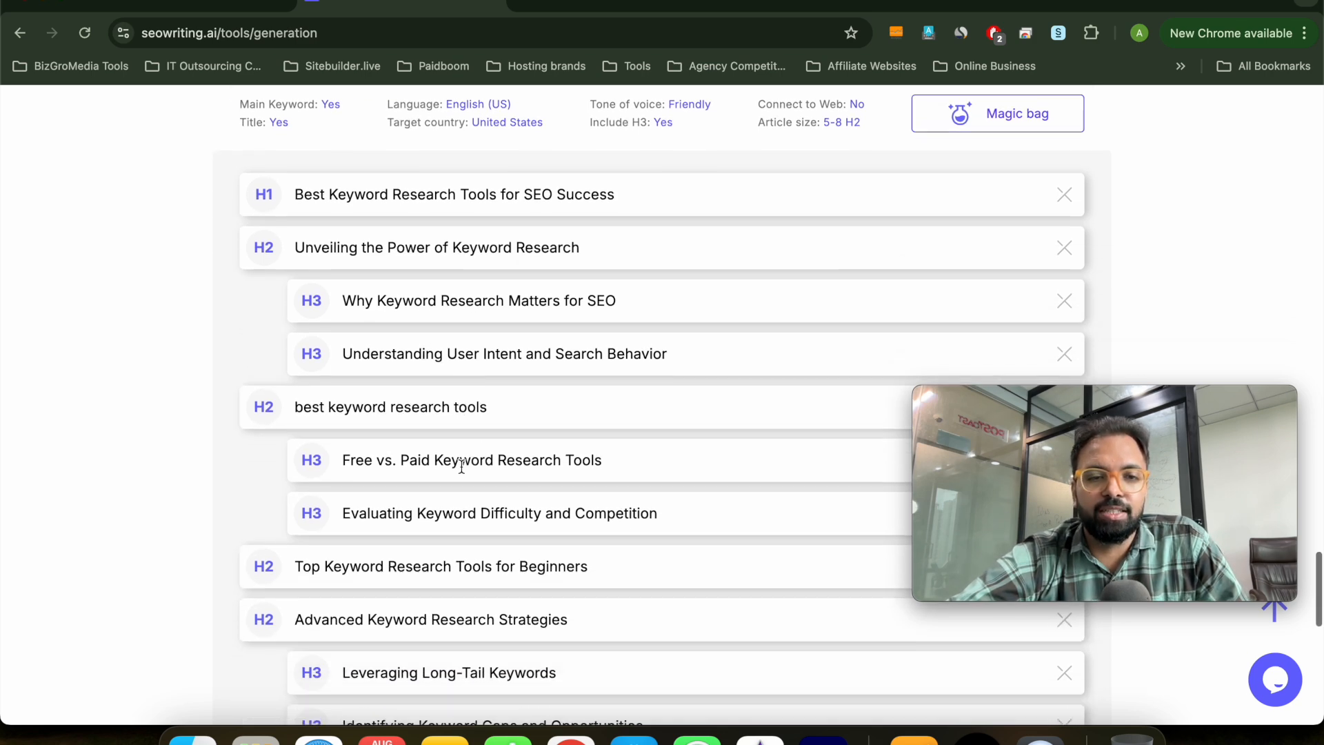
scroll(478, 573, down, 2)
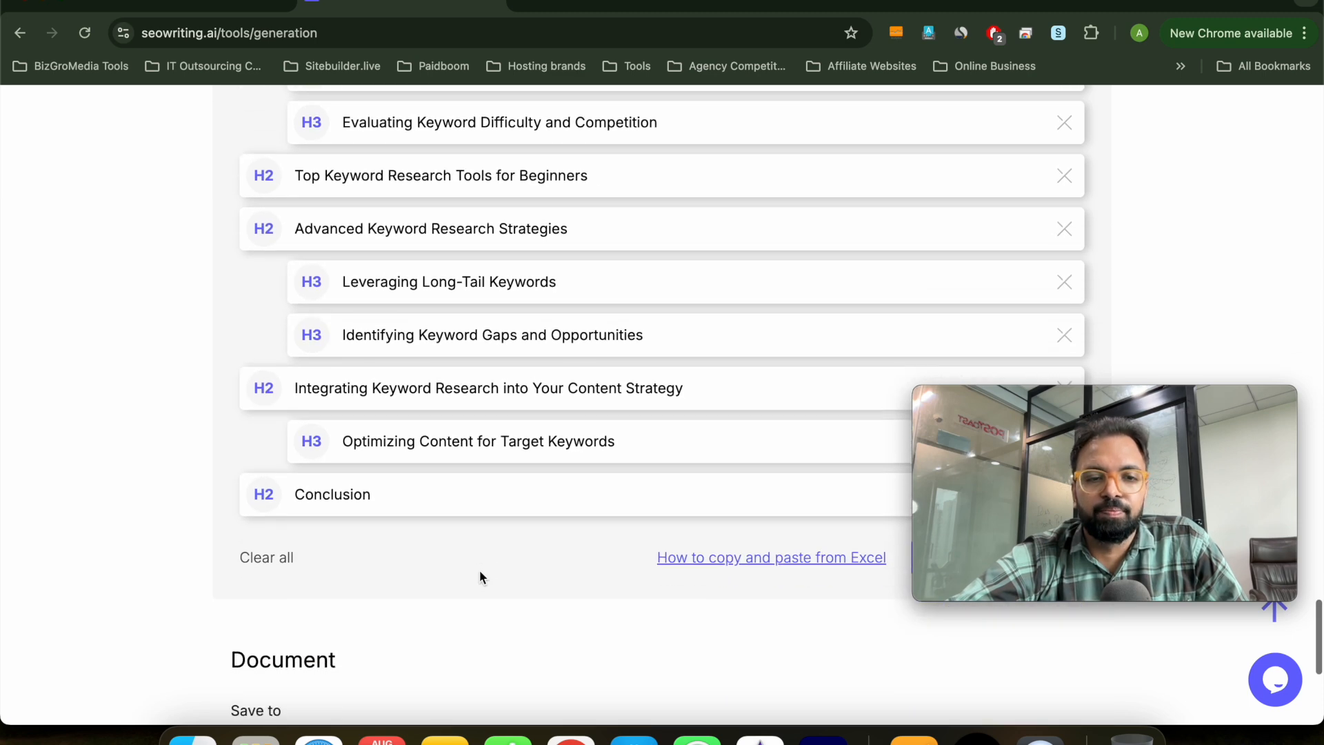
scroll(514, 572, up, 12)
scroll(515, 574, down, 11)
scroll(515, 574, down, 3)
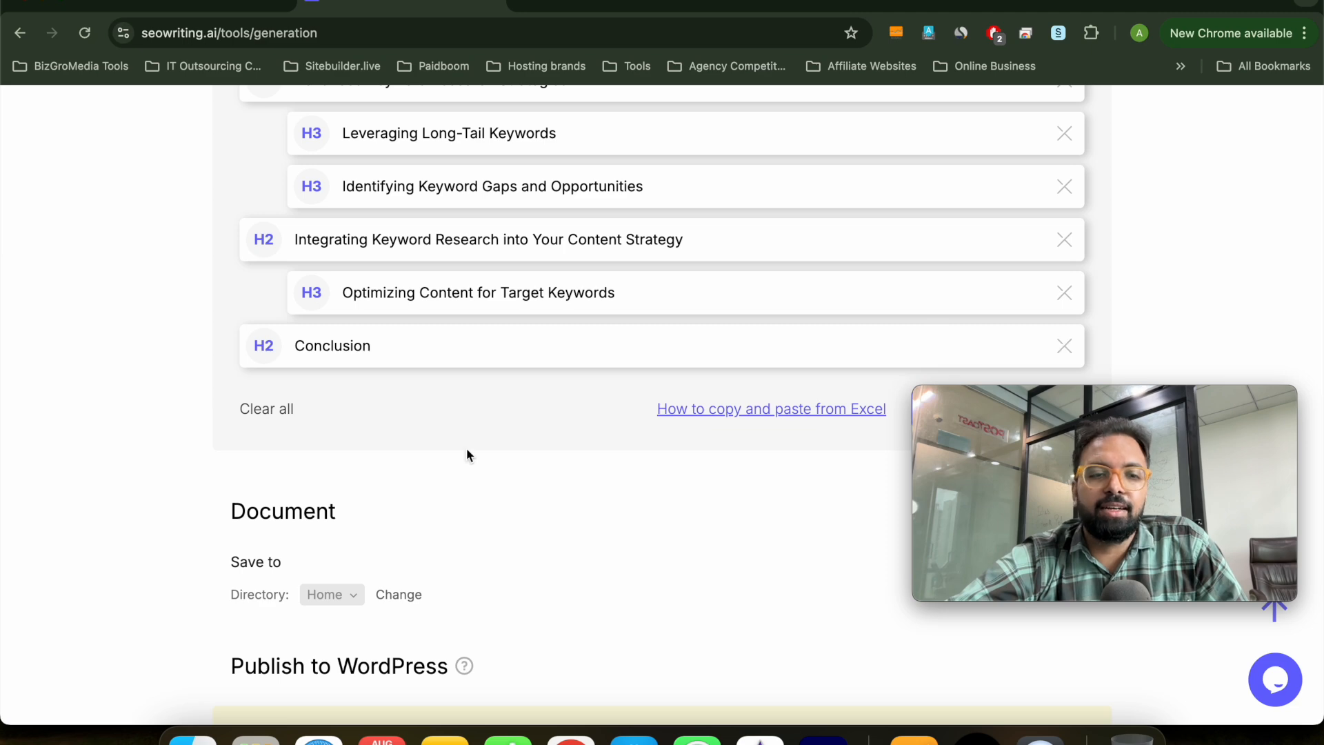
scroll(466, 448, down, 3)
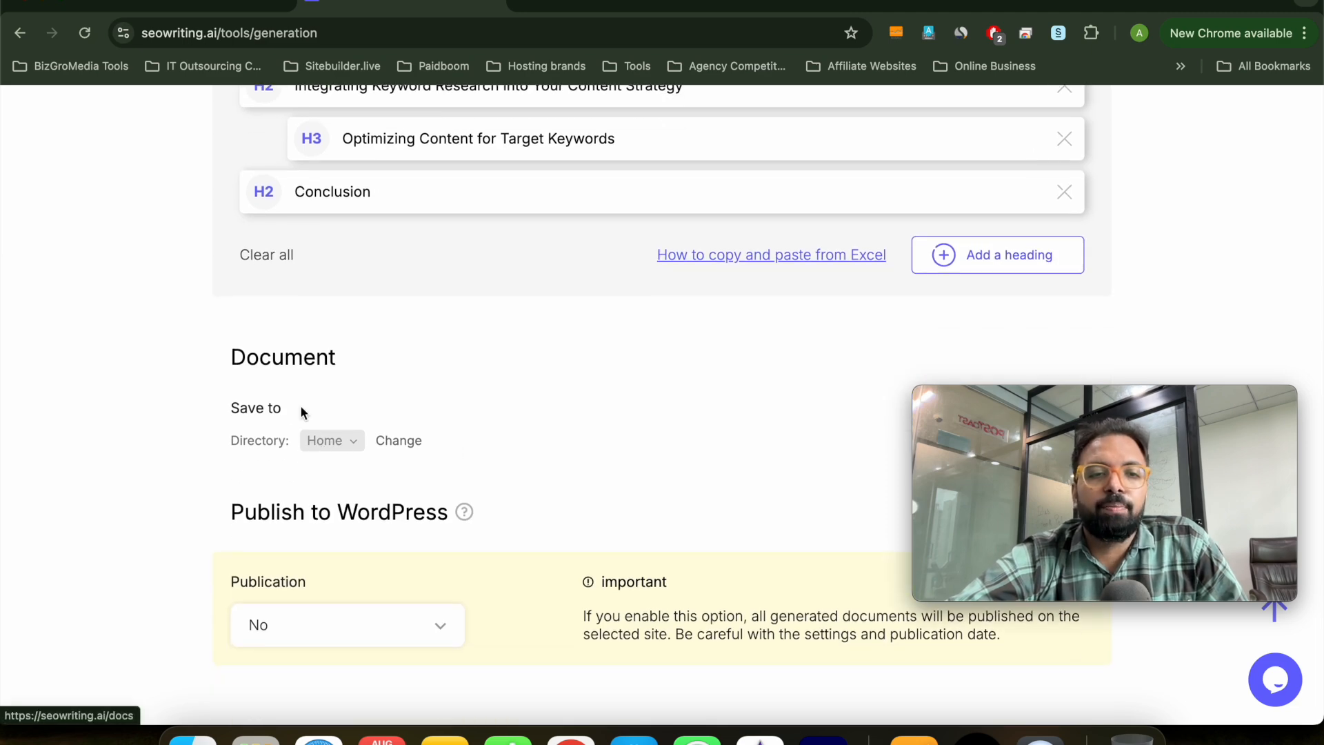
scroll(387, 452, down, 2)
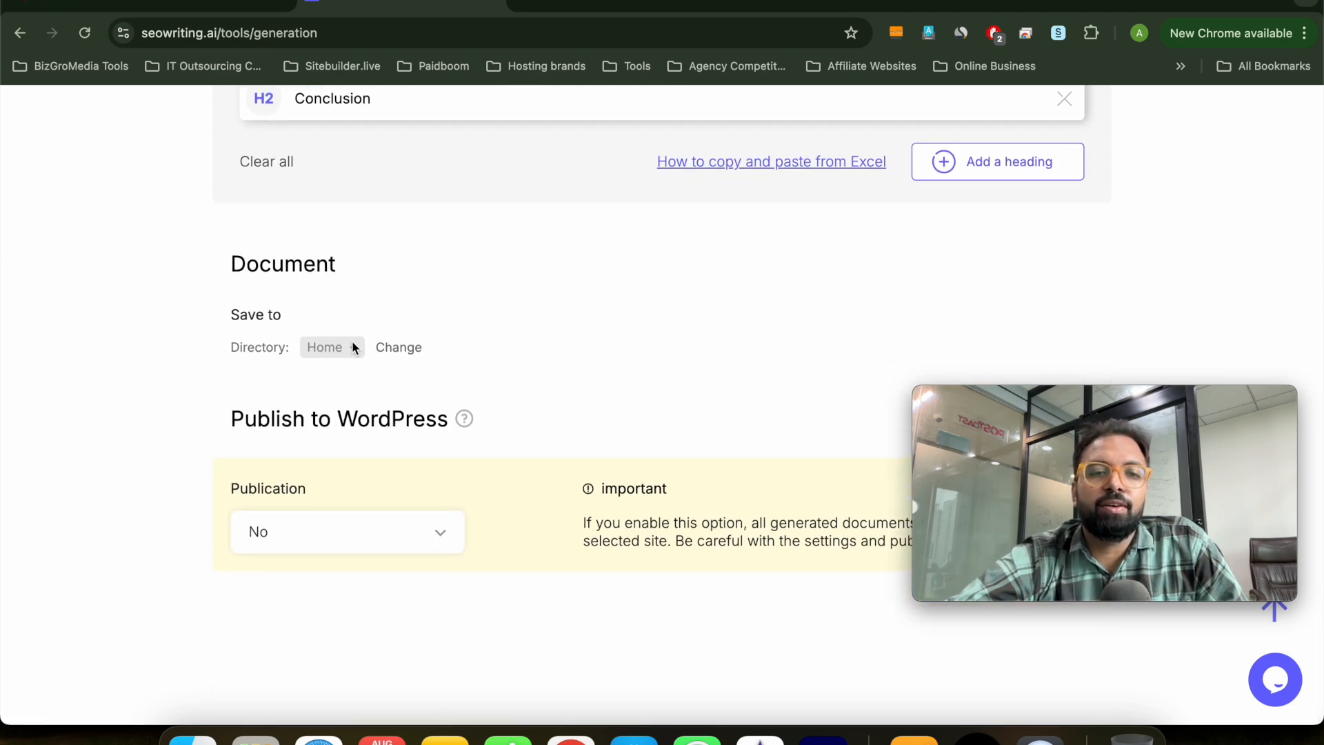
- Try to set Publication to Yes under Publish to WordPress, and cancel the WordPress site connection it requires
scroll(554, 363, down, 1)
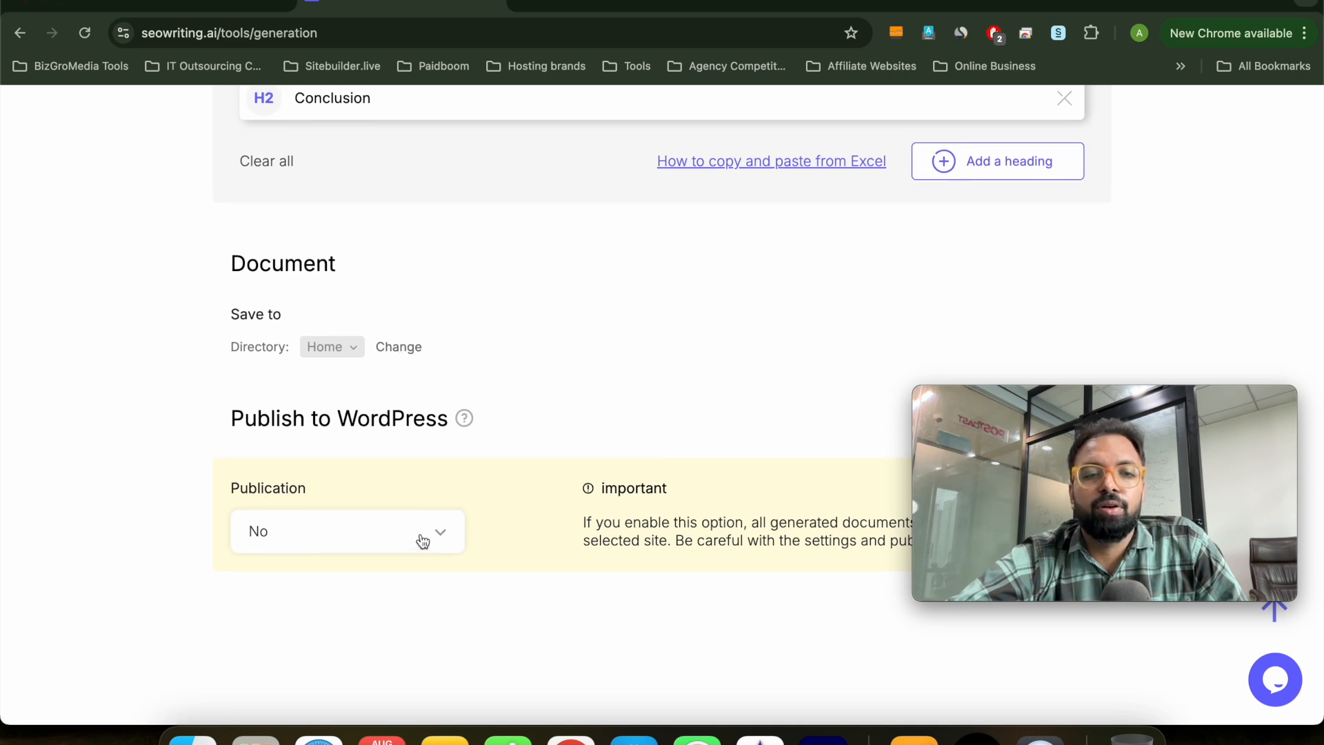
click(449, 531)
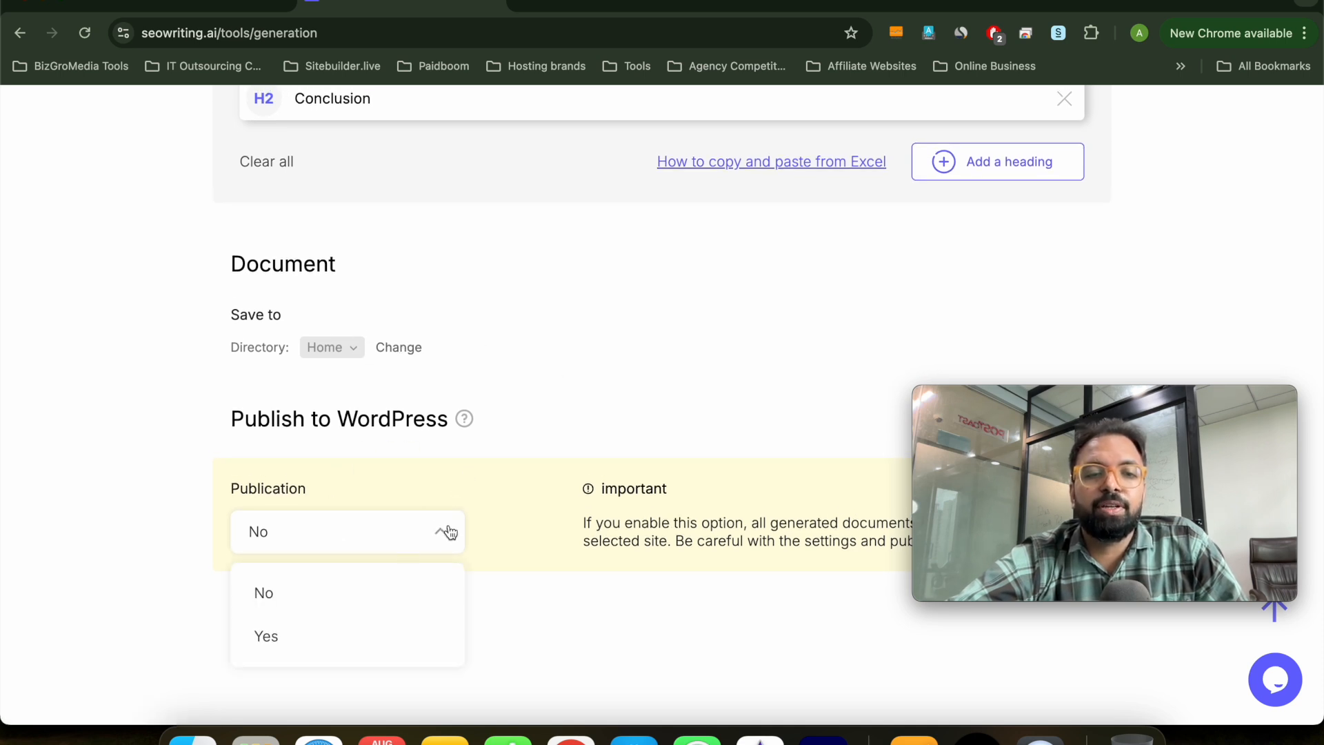
click(333, 639)
click(333, 639)
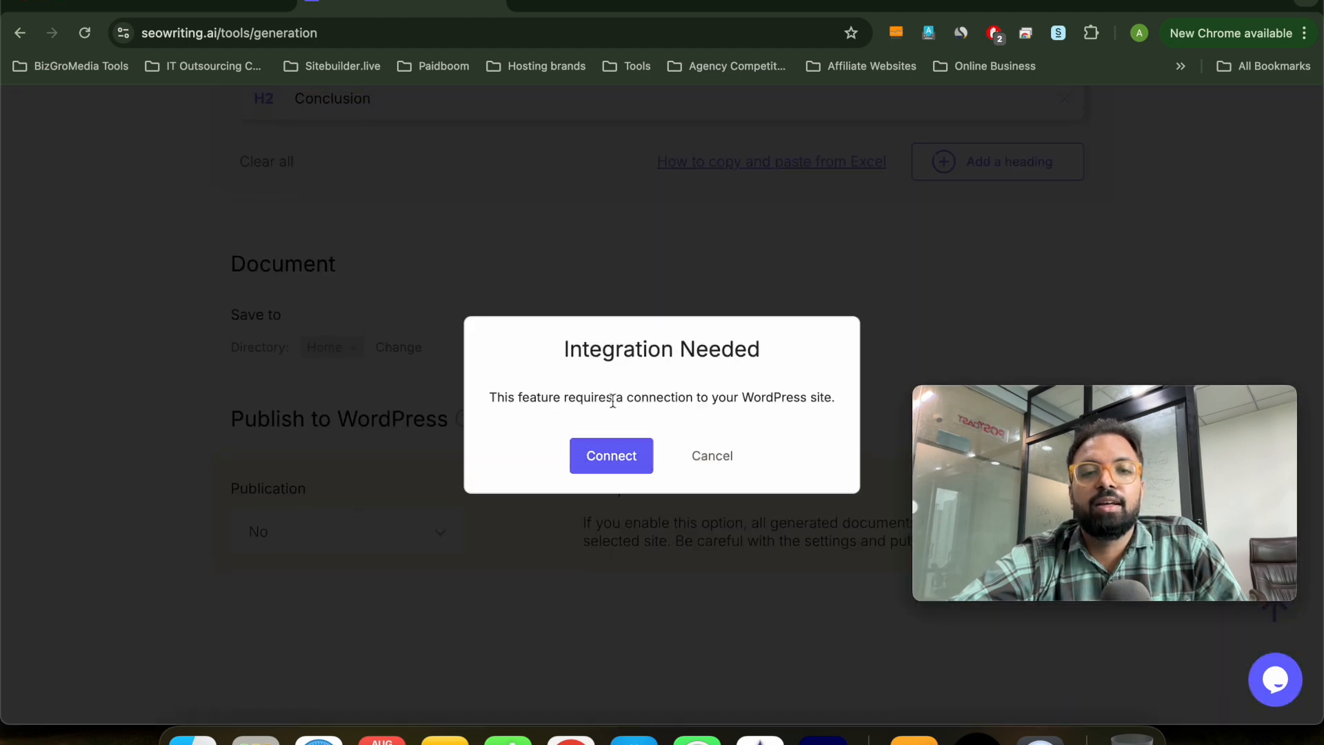
click(713, 455)
scroll(679, 514, up, 3)
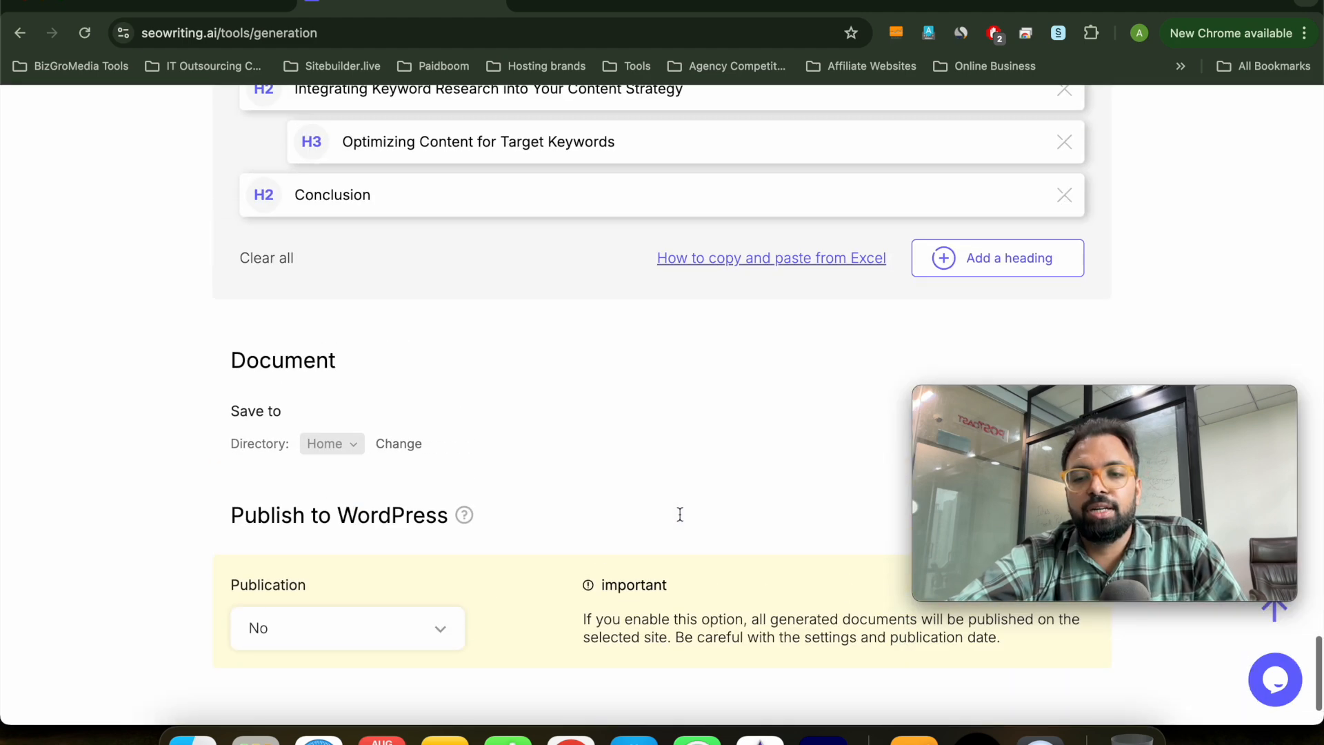
scroll(680, 513, down, 4)
drag(1141, 443, 1141, 305)
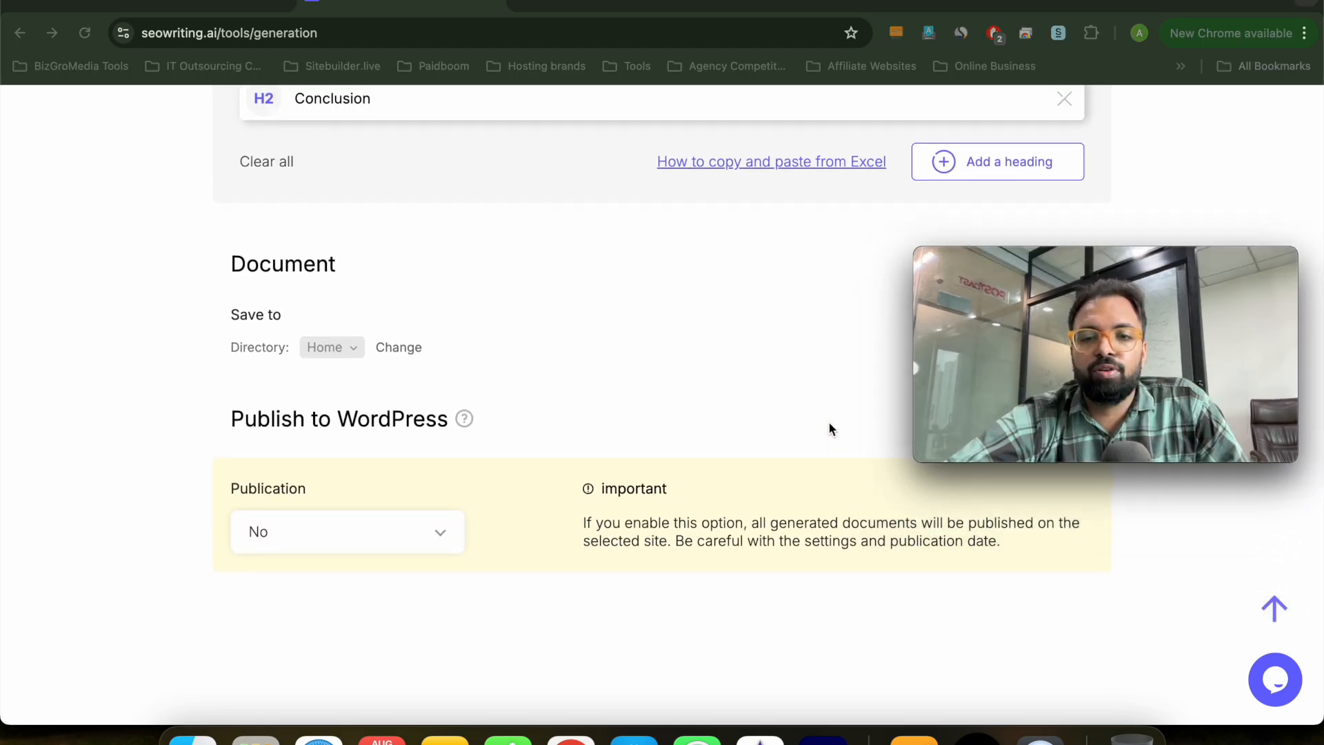
- Run the 1-Click Blog Post generation for "best keyword research tools" and open the finished article from the Builder
scroll(829, 420, up, 6)
scroll(829, 422, up, 15)
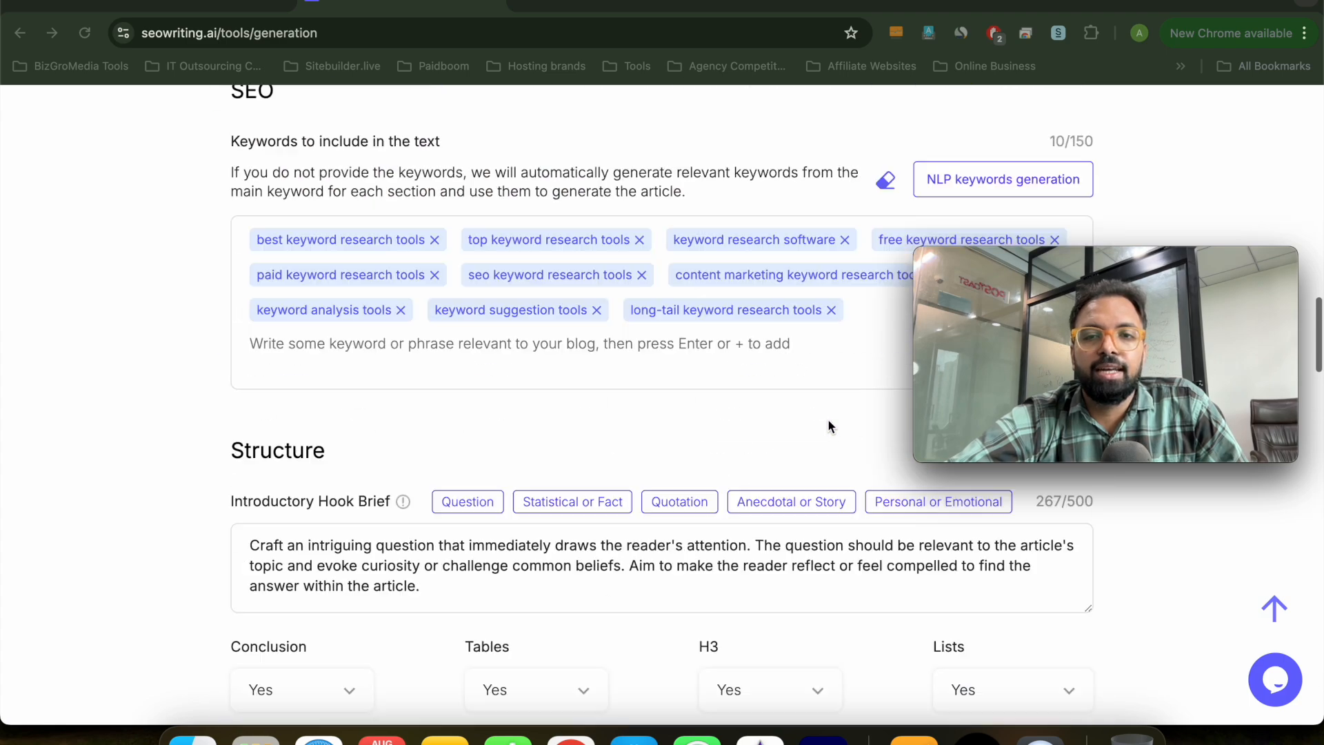
scroll(829, 420, down, 2)
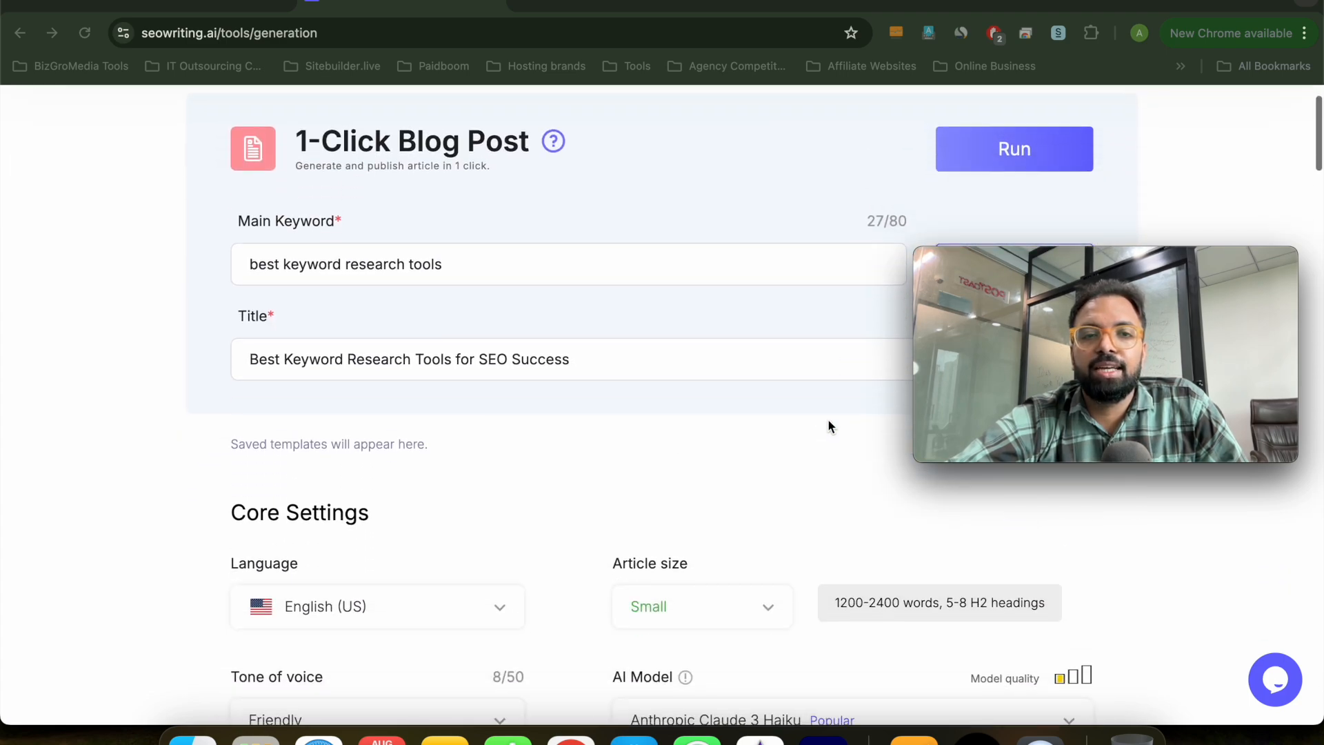
drag(1236, 296, 1247, 455)
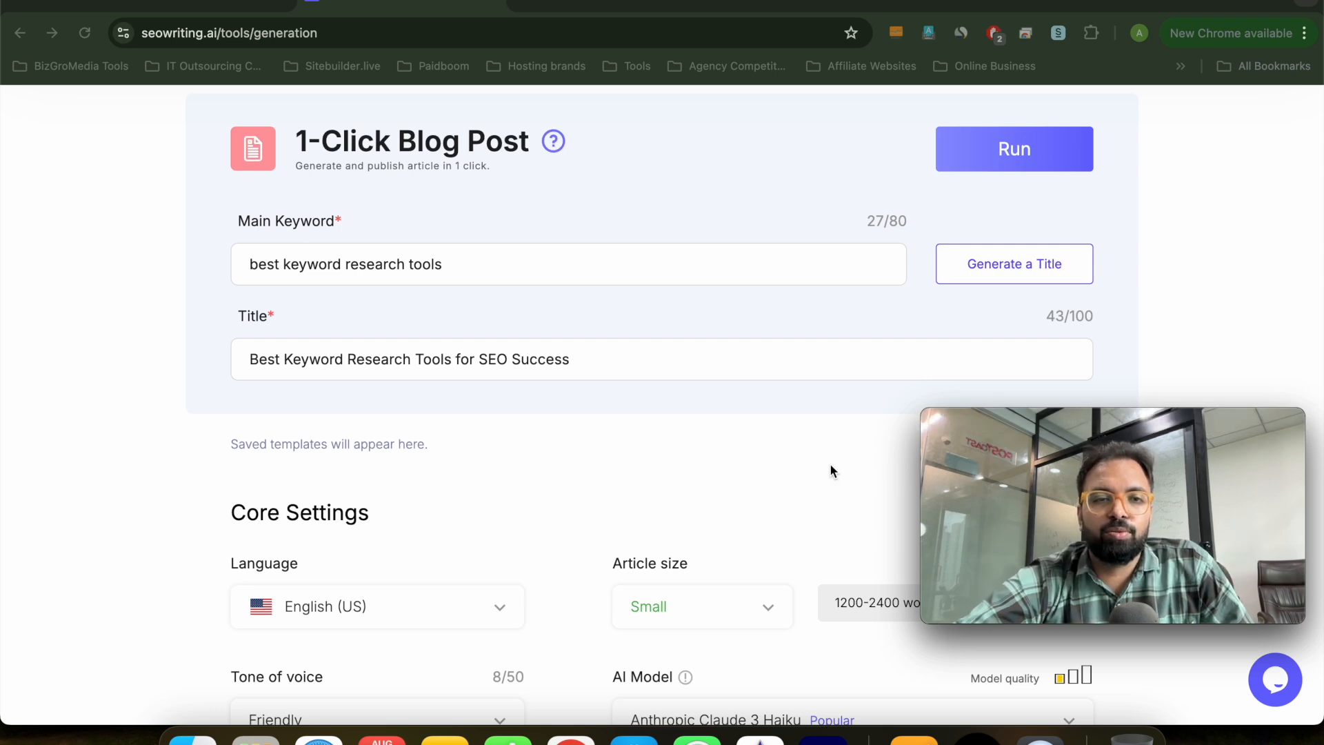
scroll(830, 462, up, 2)
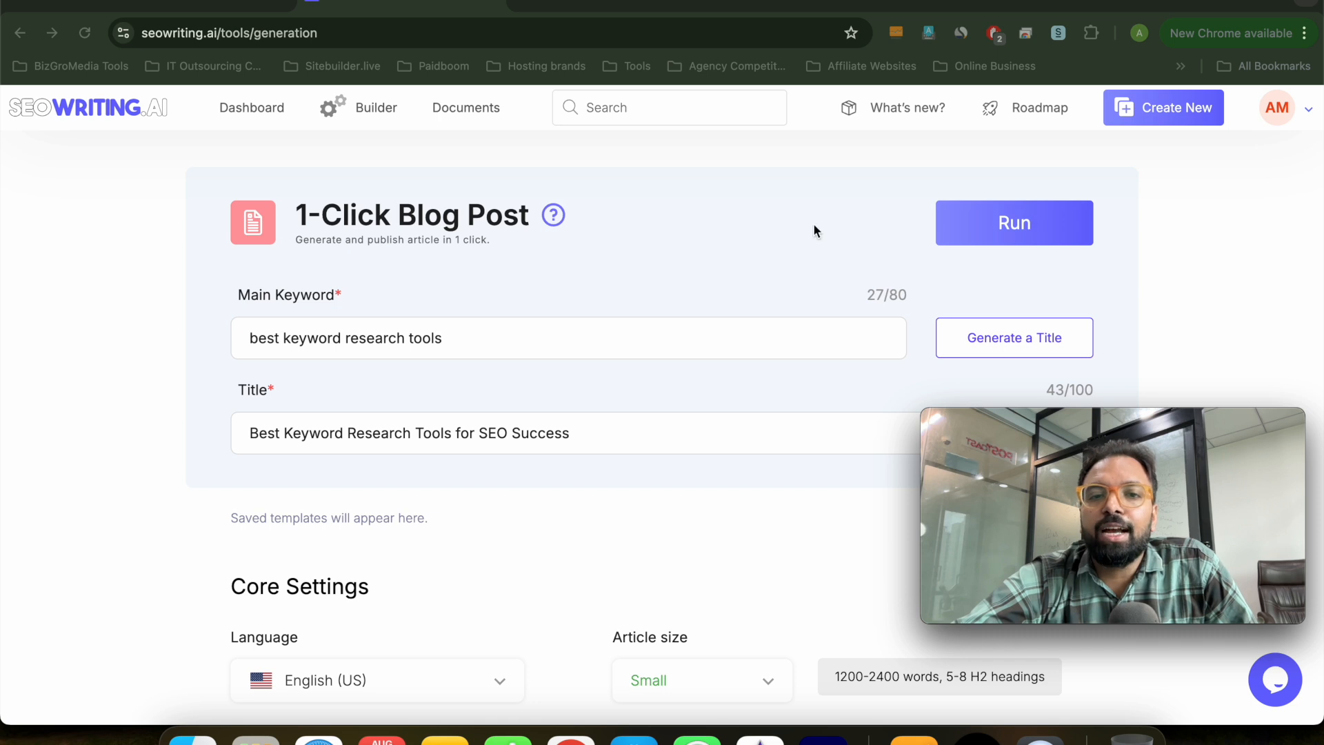
click(1053, 235)
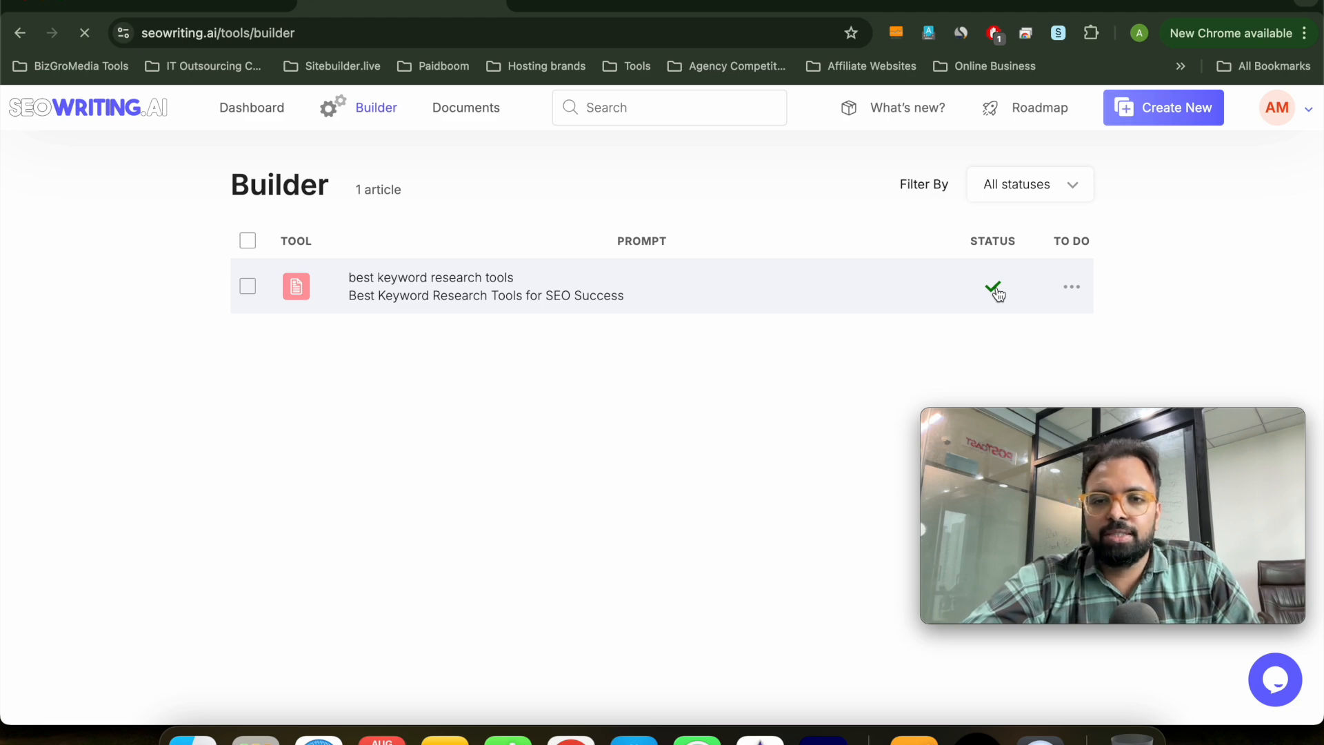
click(998, 294)
- Review the beginning of the generated article: its title, introduction, lead image and Key Takeaways list
scroll(688, 407, down, 2)
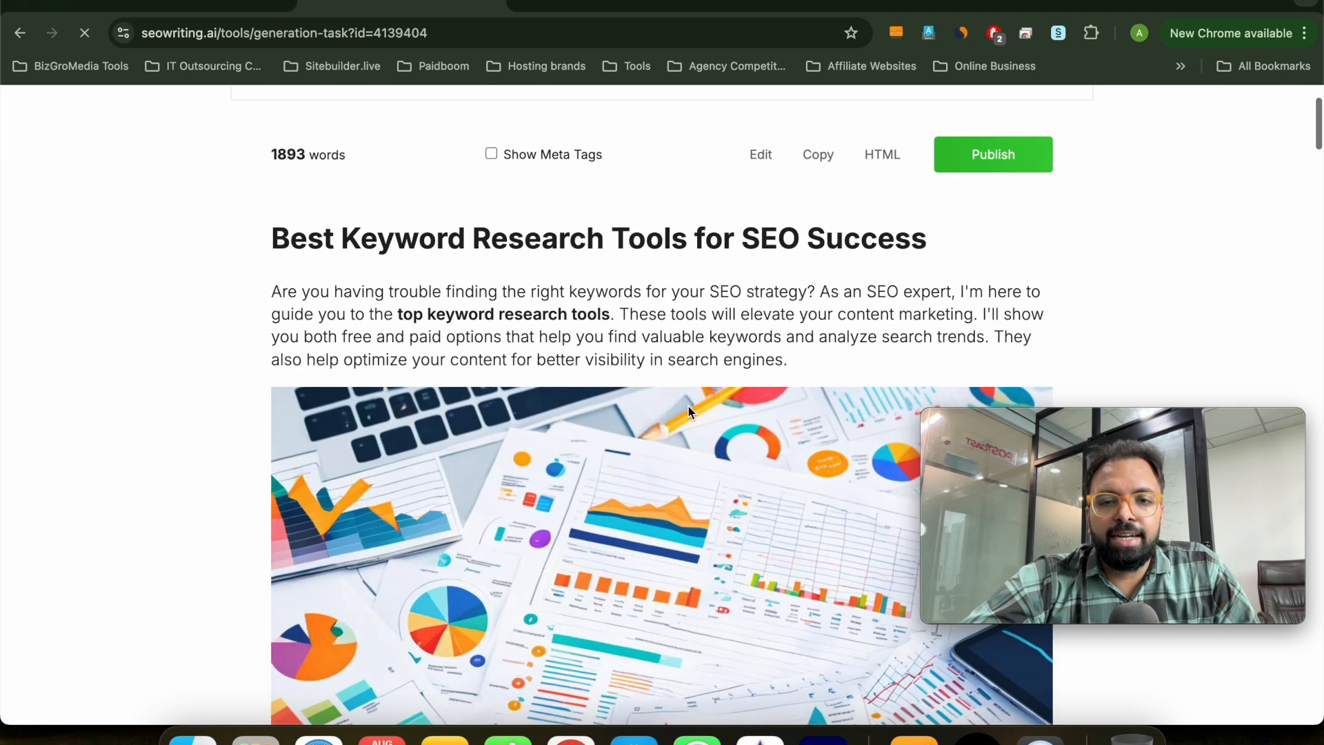
scroll(688, 412, up, 2)
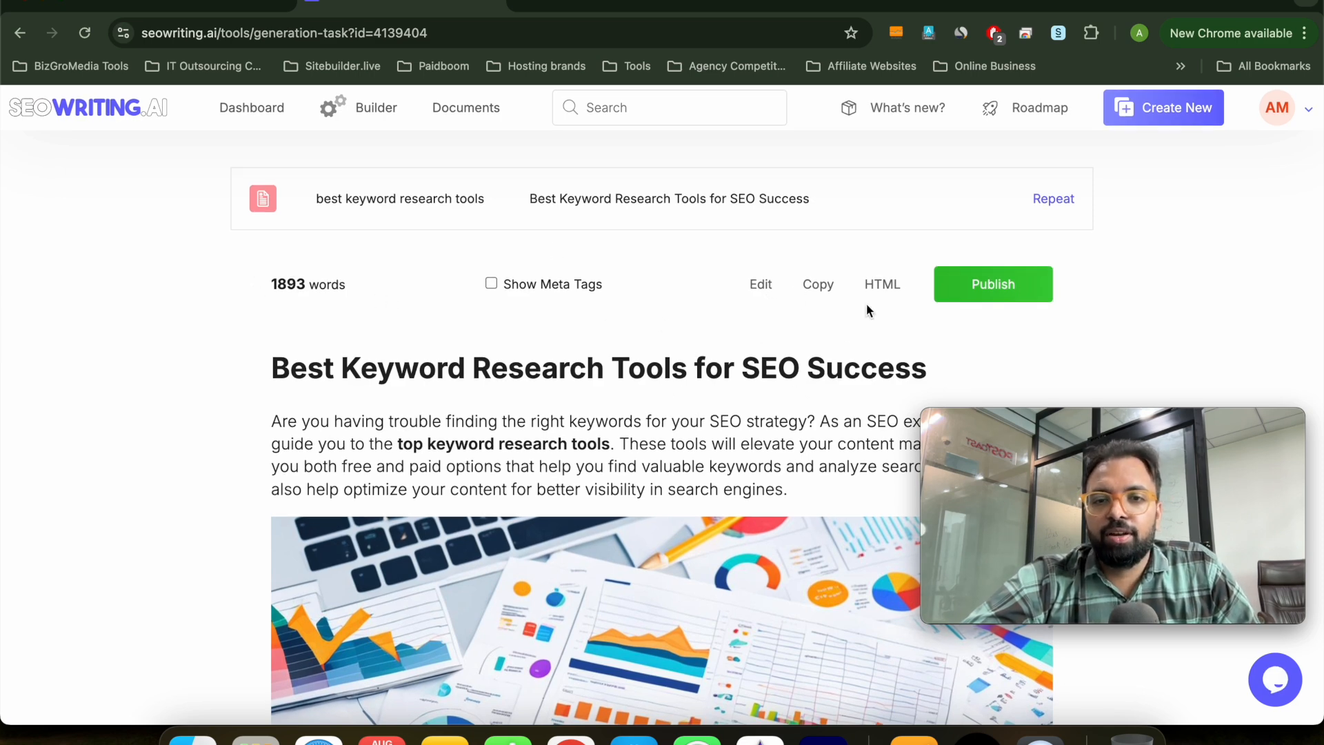
scroll(751, 441, down, 3)
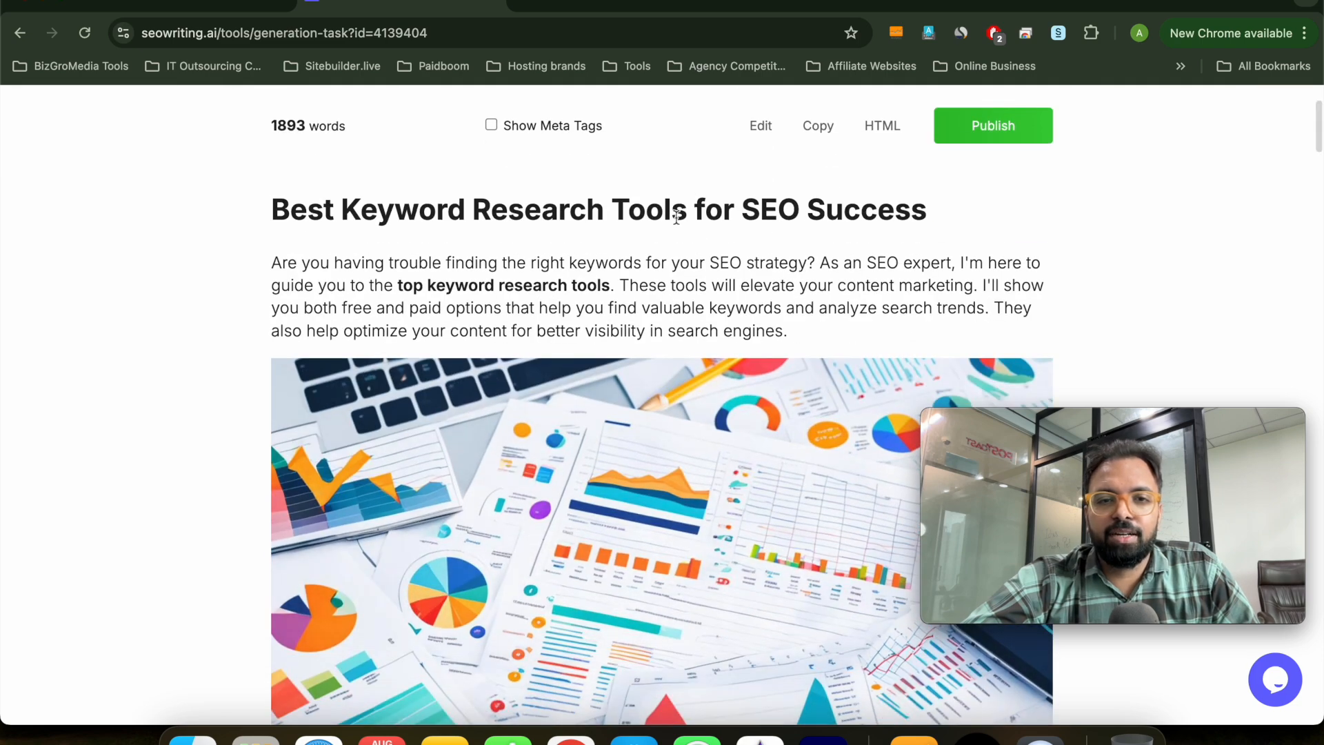
scroll(474, 198, down, 2)
scroll(475, 198, up, 3)
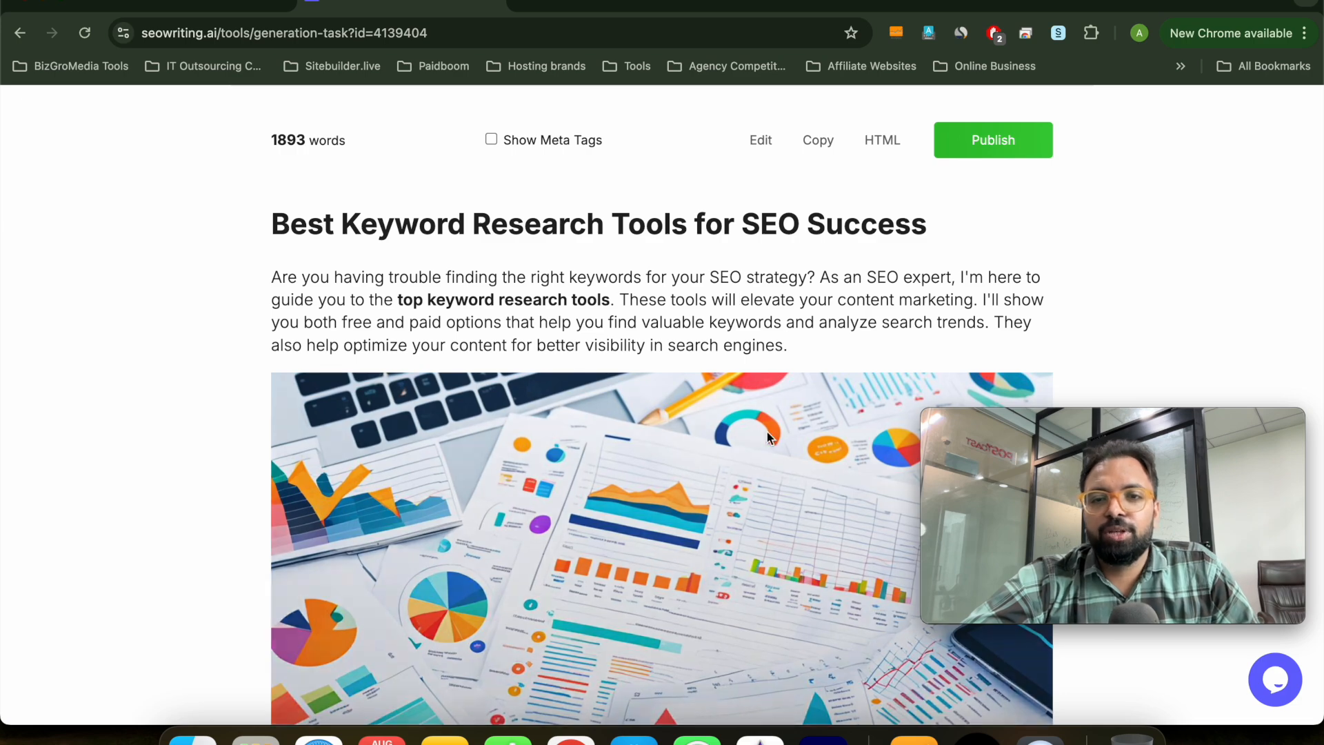
scroll(767, 431, down, 5)
scroll(767, 431, up, 5)
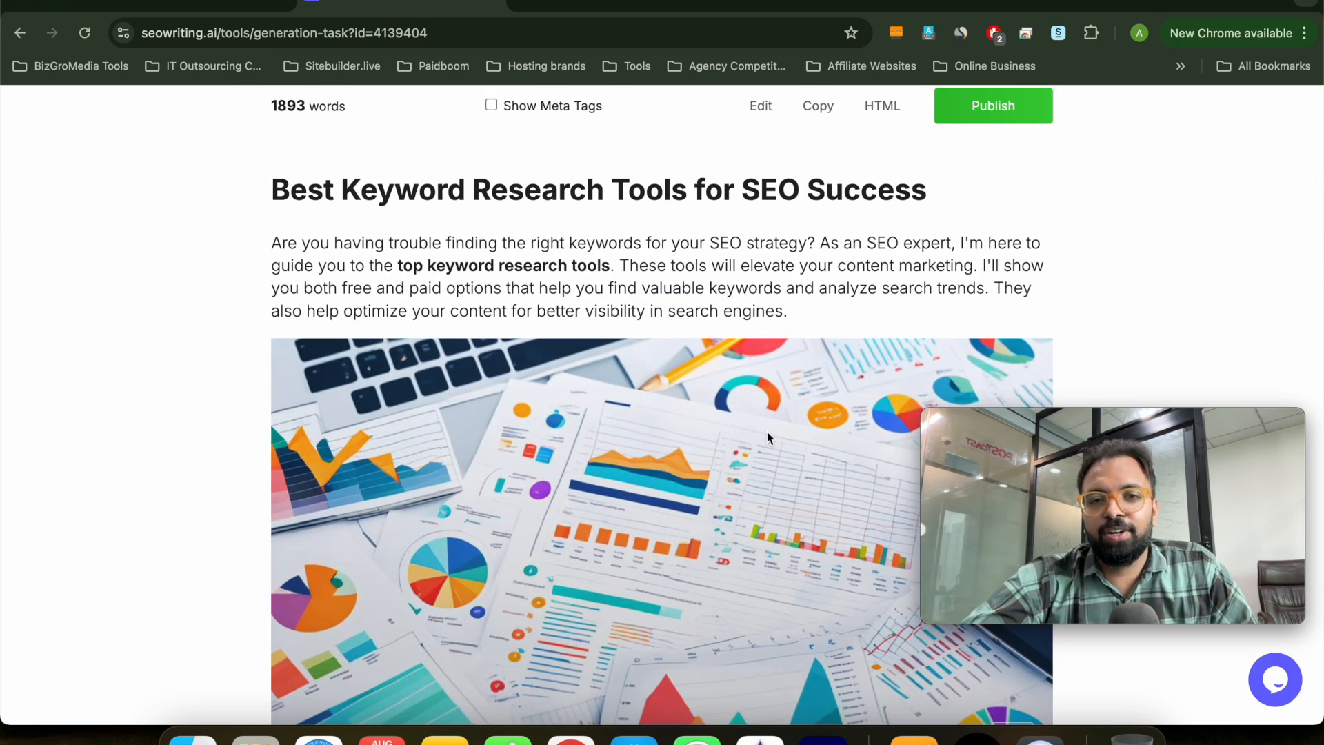
scroll(767, 436, down, 7)
scroll(767, 435, down, 8)
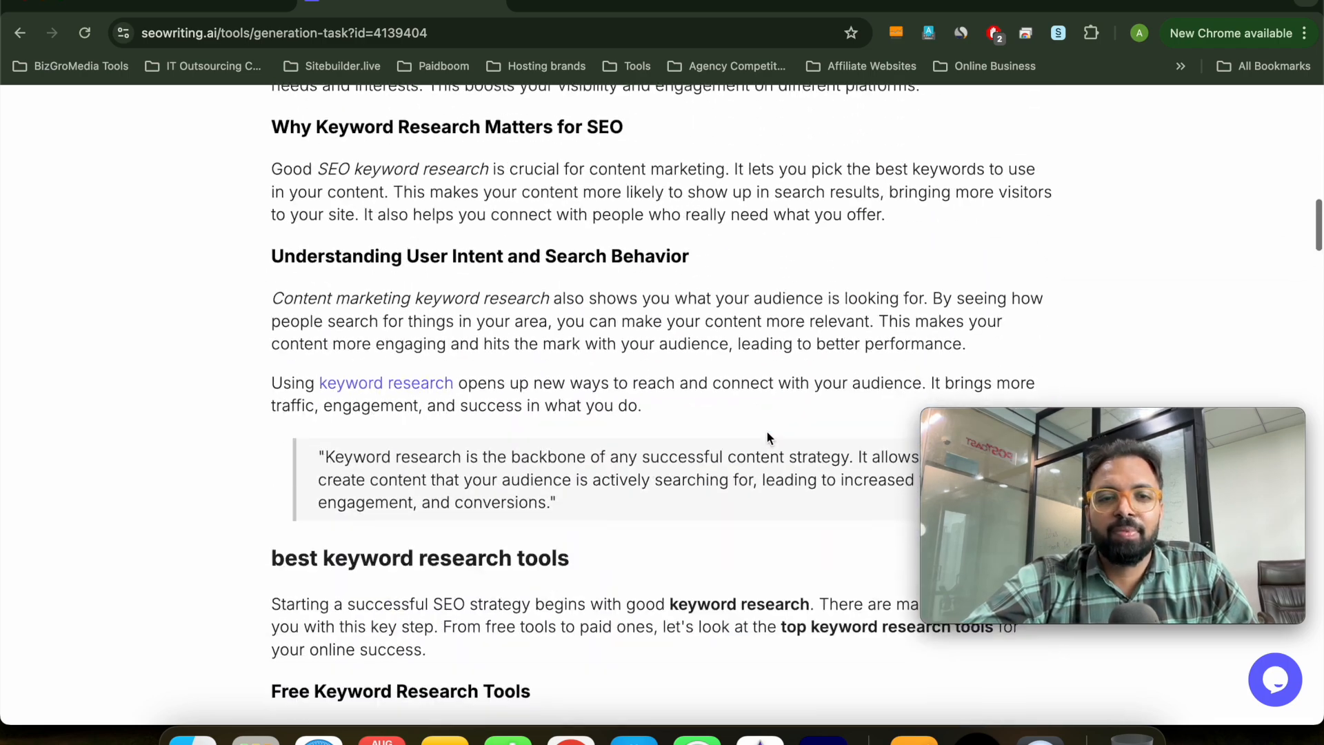
scroll(767, 433, up, 8)
scroll(766, 432, up, 3)
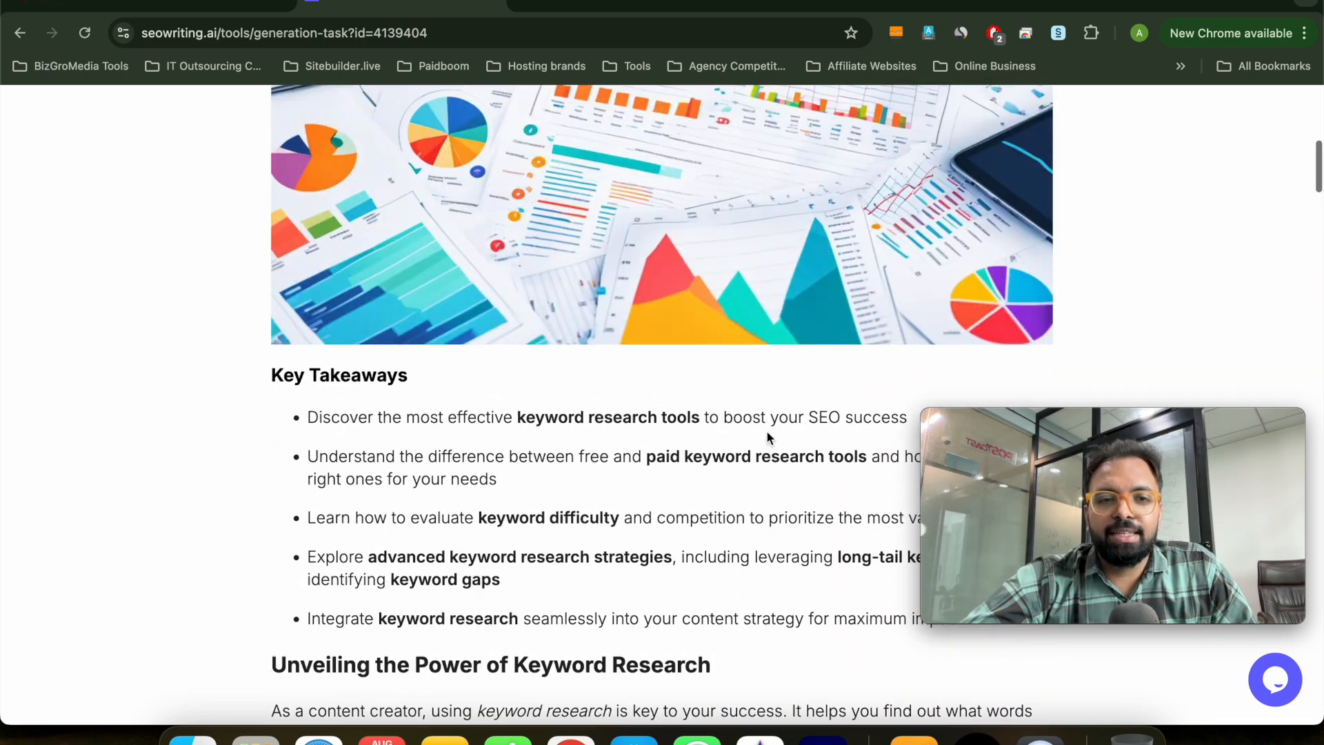
scroll(632, 549, down, 2)
scroll(599, 395, down, 1)
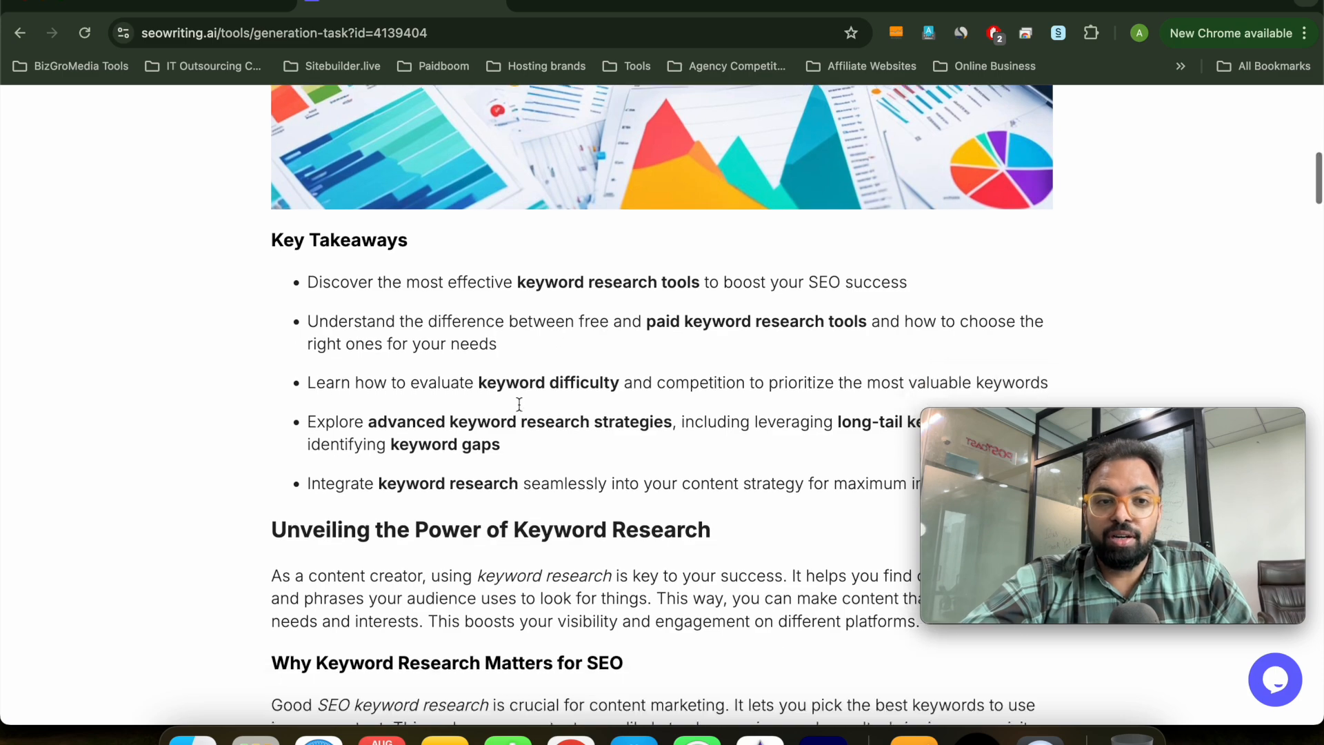
- Read the article from Unveiling the Power of Keyword Research through the embedded YouTube video to the KWFinder section and its image
scroll(487, 445, down, 4)
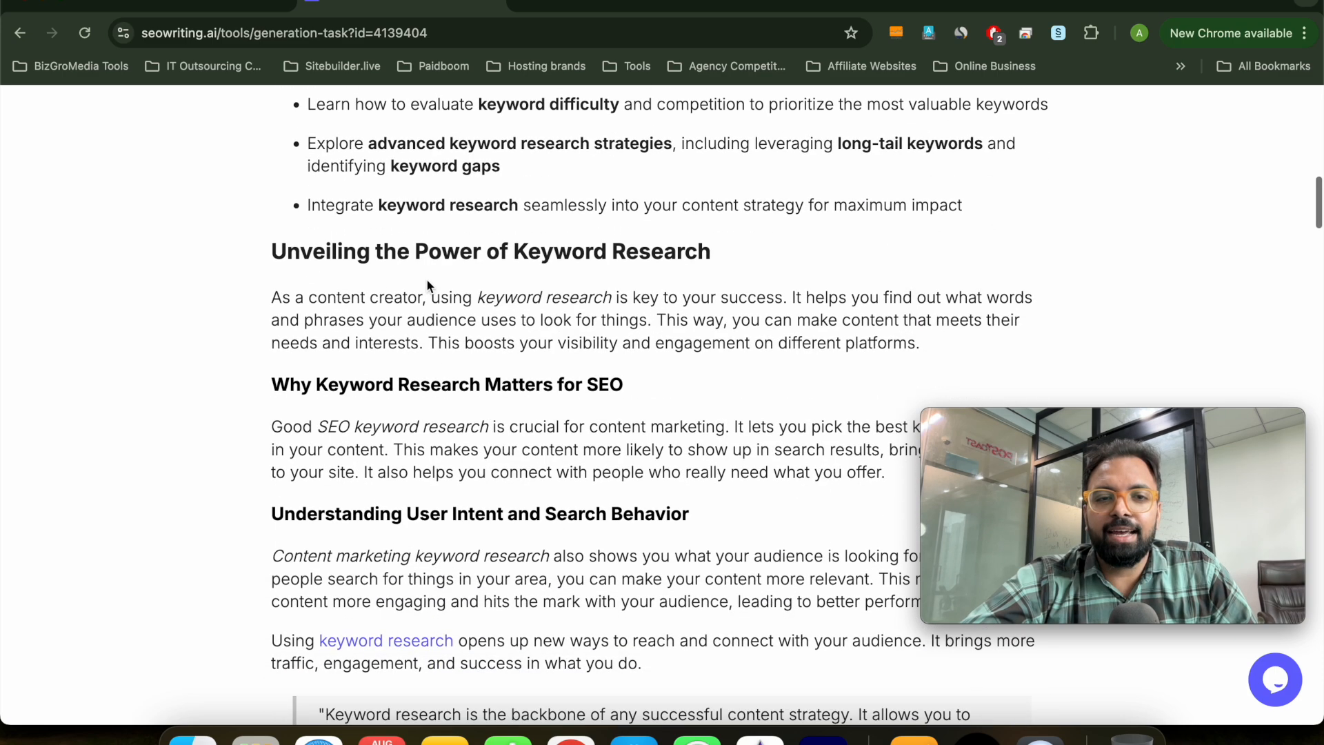
scroll(593, 407, down, 6)
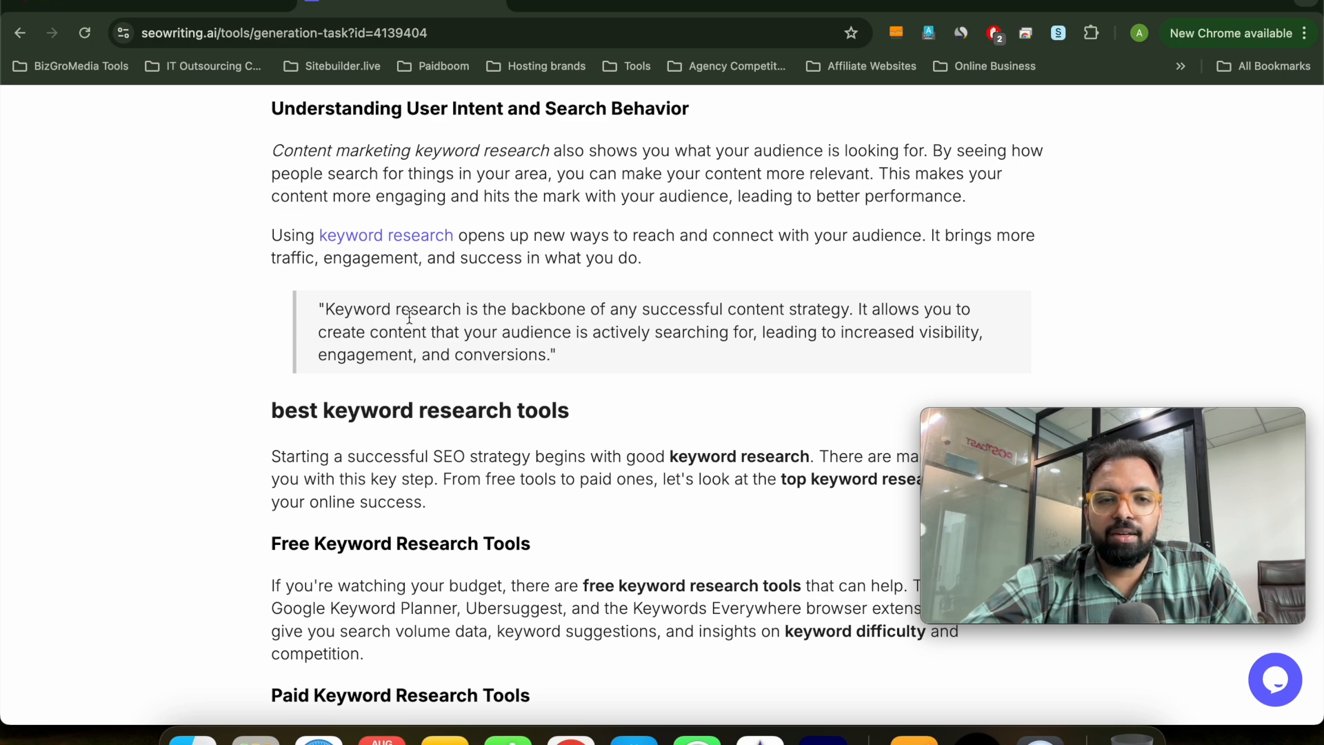
scroll(524, 355, up, 2)
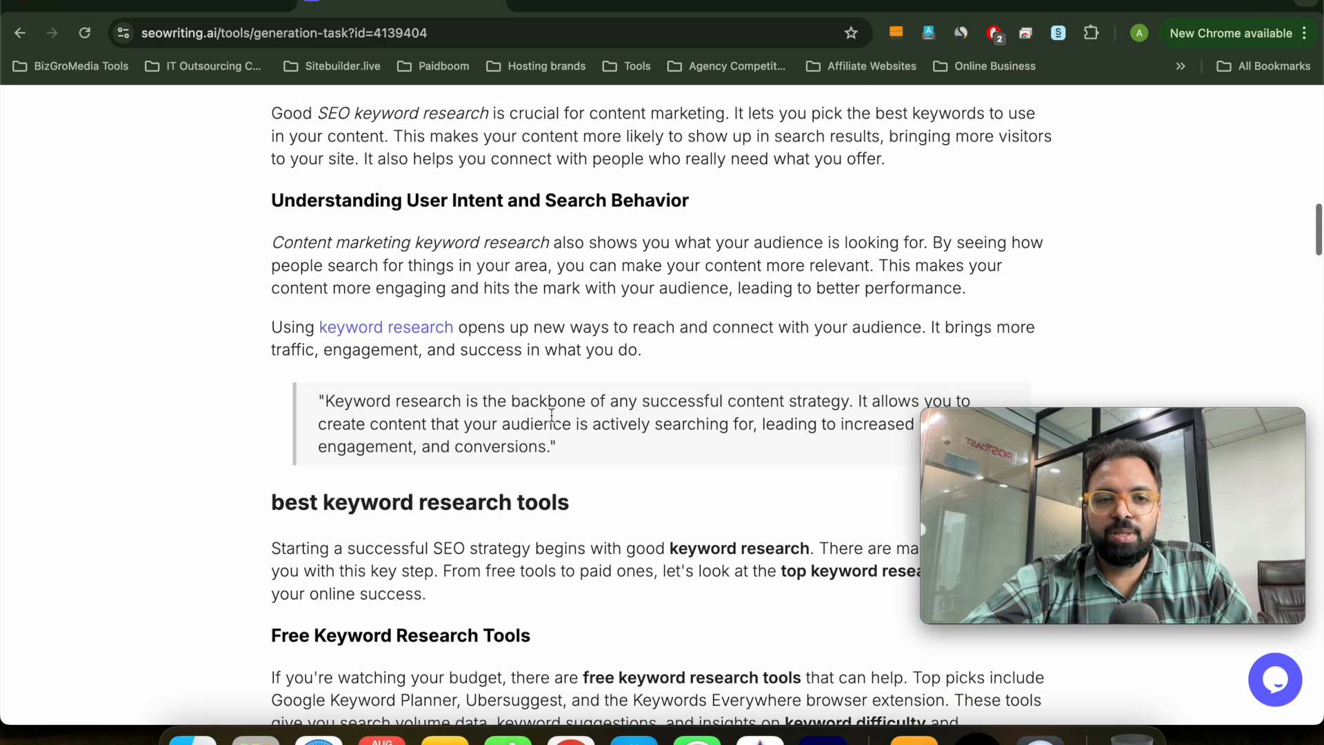
scroll(561, 390, down, 7)
scroll(621, 428, down, 6)
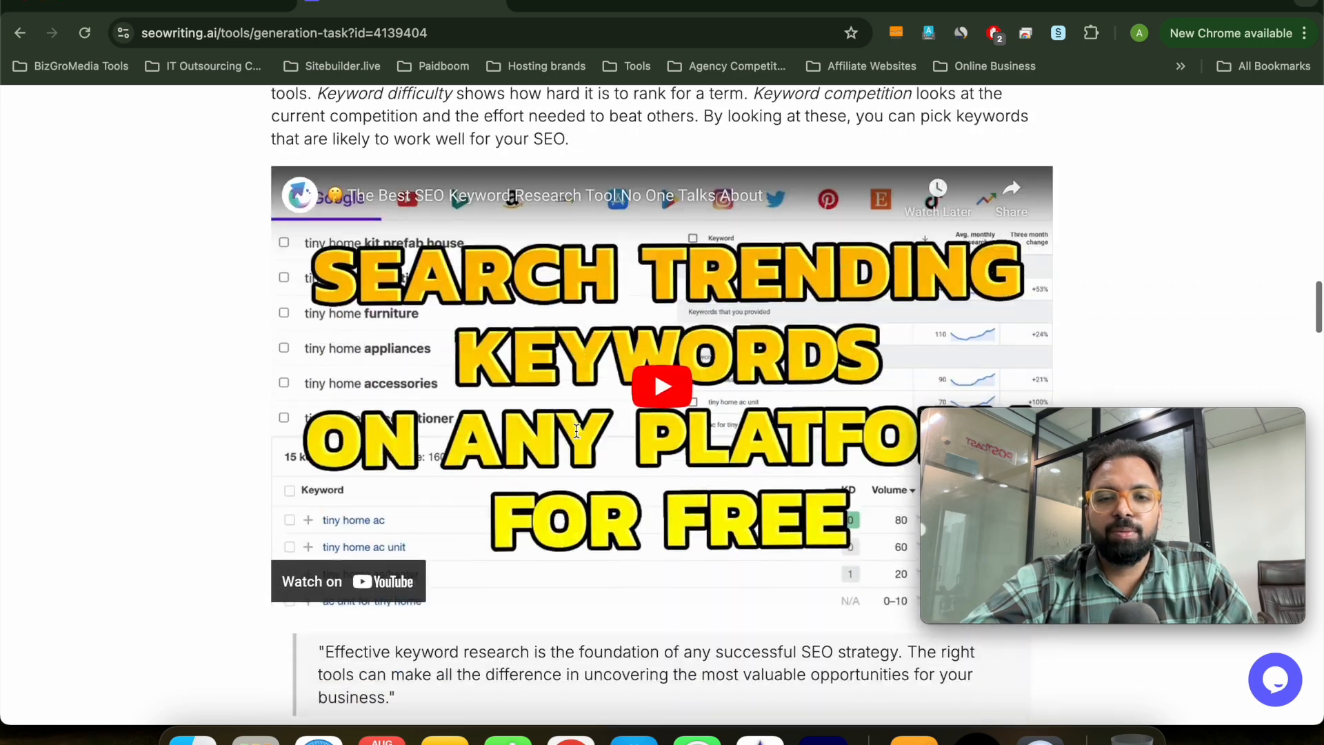
scroll(717, 420, down, 8)
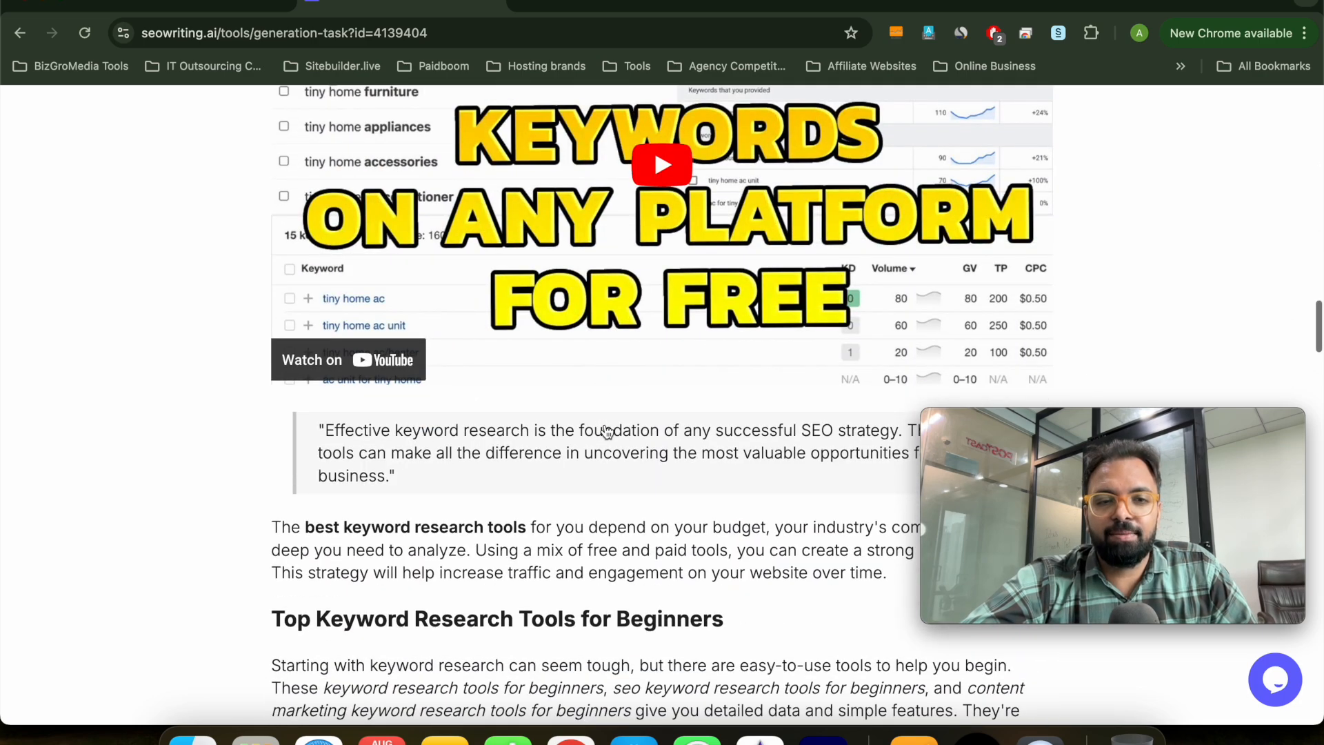
scroll(534, 529, down, 7)
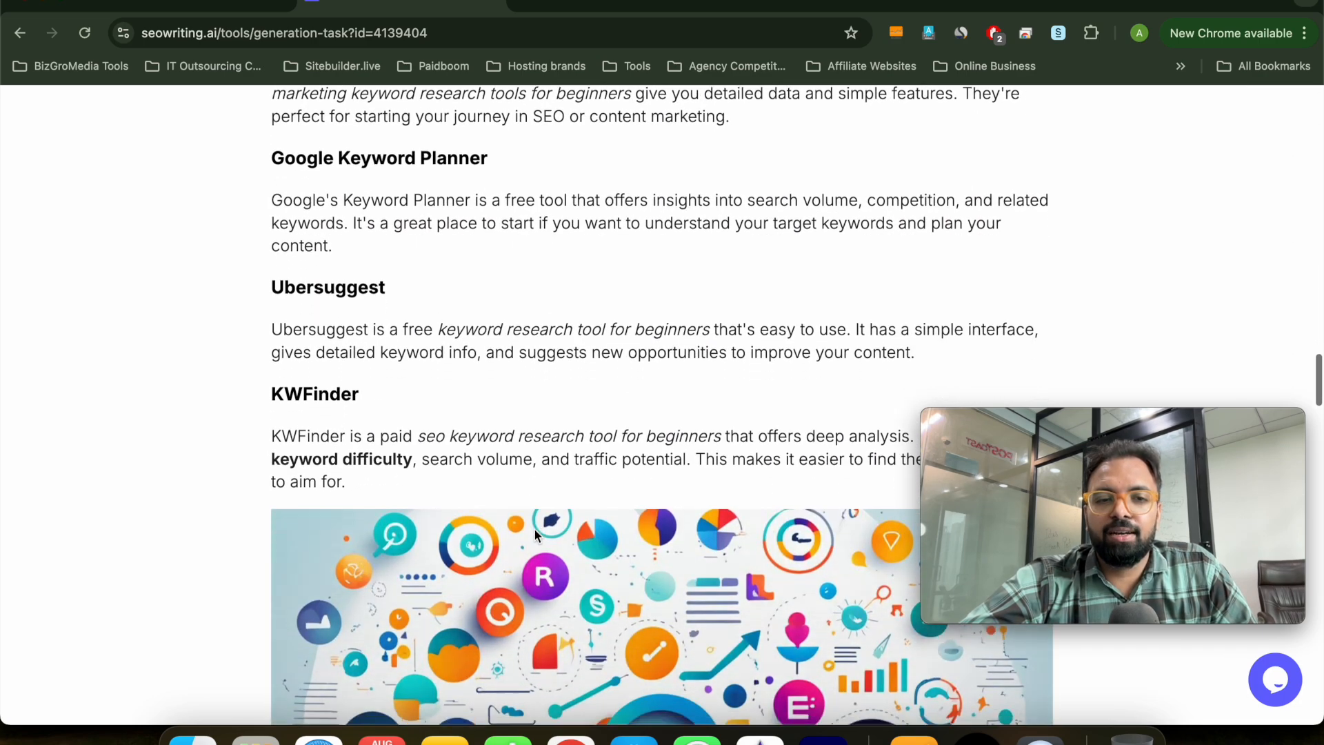
scroll(536, 531, up, 4)
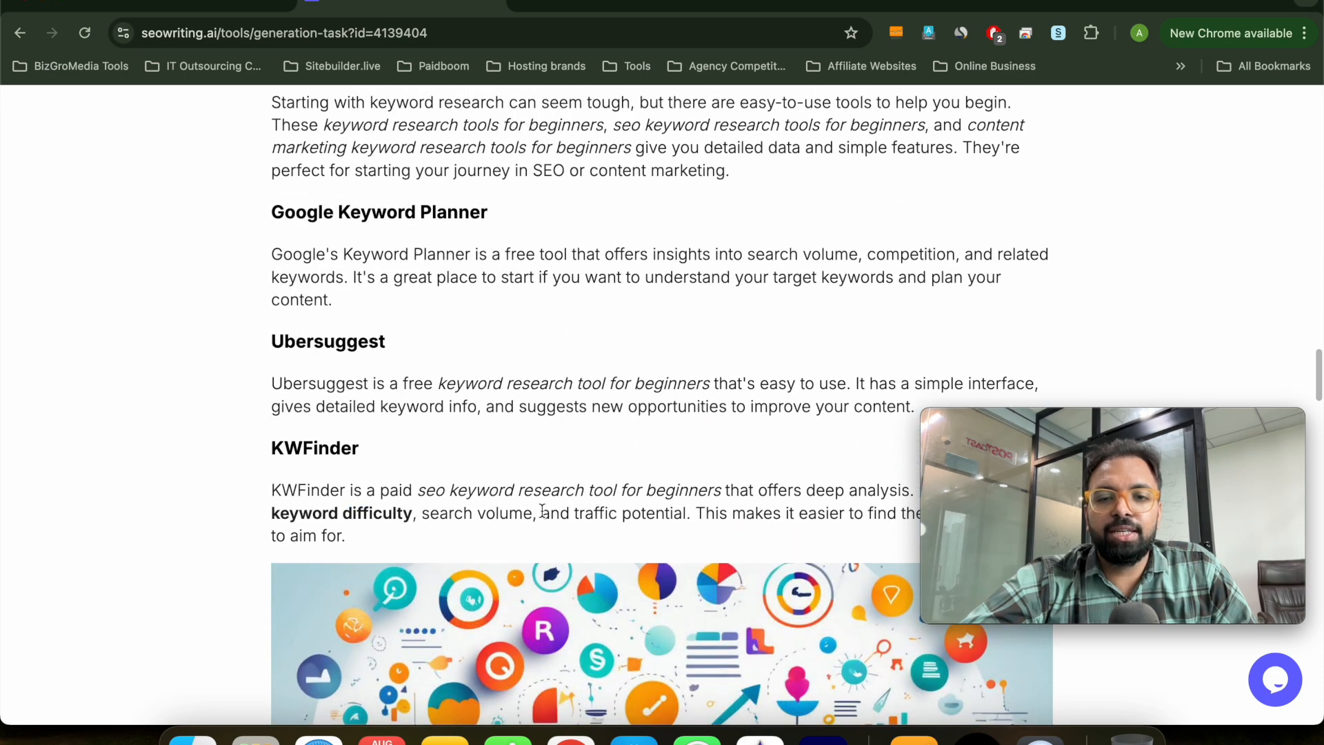
scroll(644, 499, down, 3)
scroll(685, 541, down, 2)
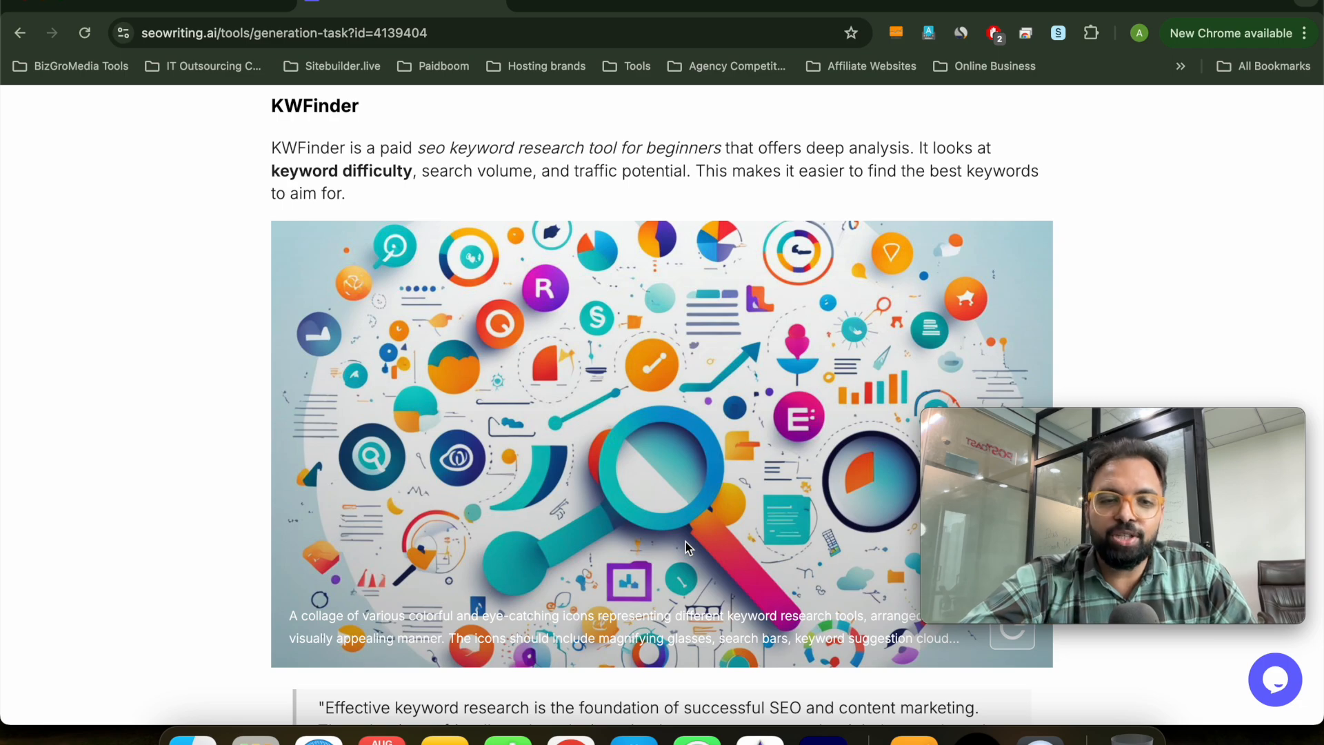
- Examine the rest of the article, from the keyword gaps and opportunities section and its magnifying-glass image to the Conclusion and FAQ
scroll(685, 541, down, 10)
scroll(685, 541, down, 6)
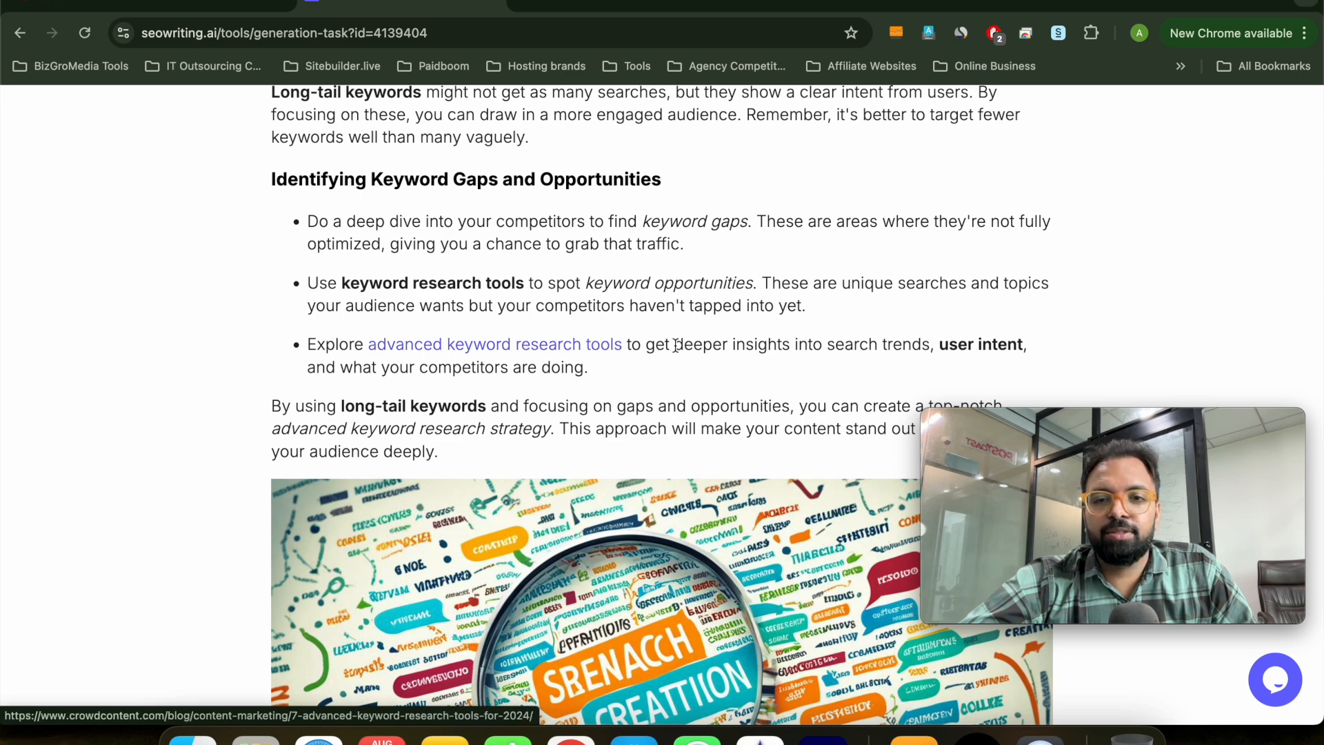
scroll(656, 396, down, 1)
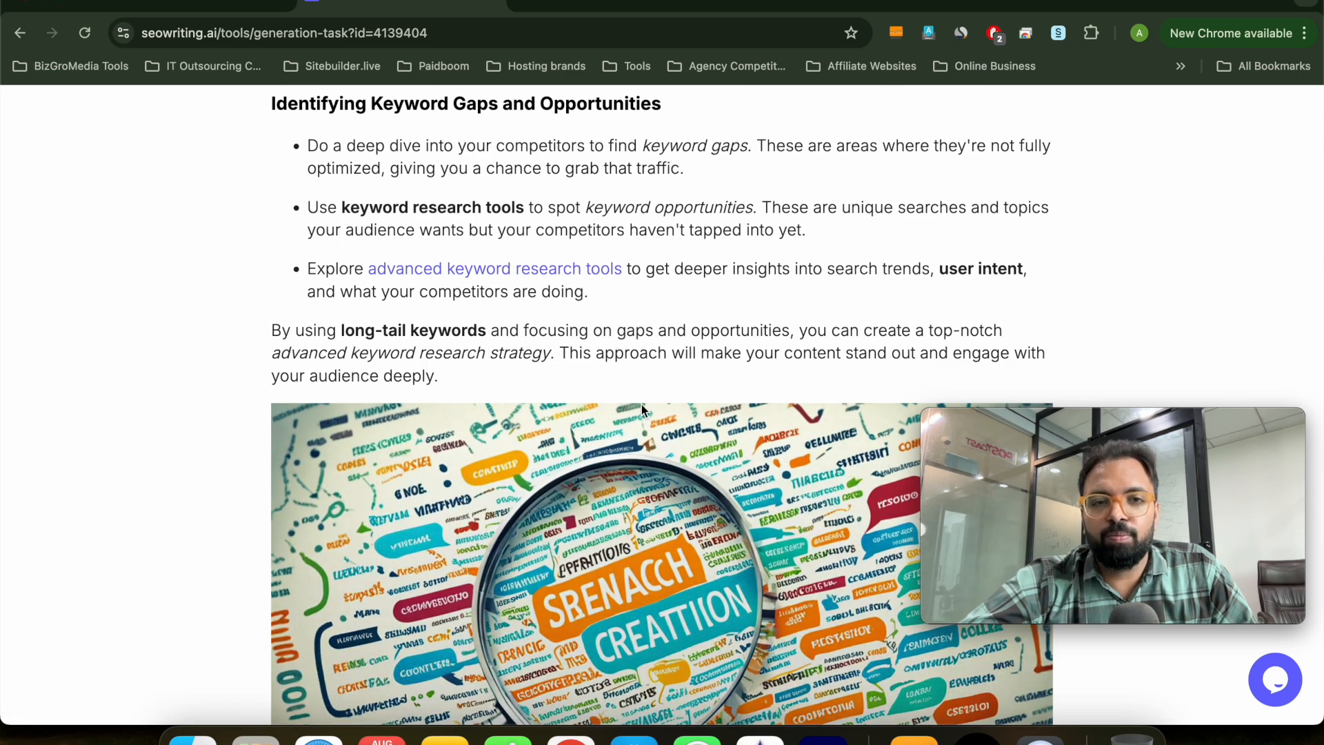
scroll(641, 403, up, 3)
scroll(642, 404, down, 5)
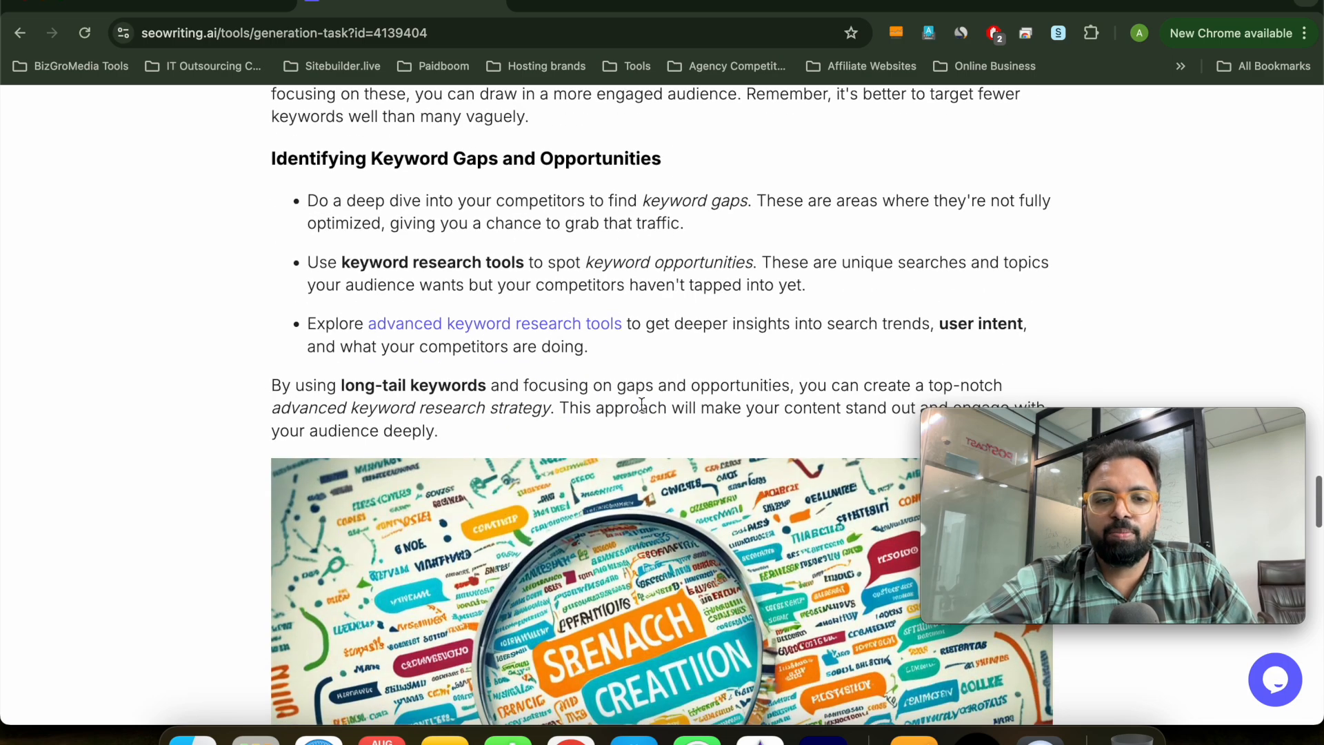
scroll(641, 404, down, 3)
scroll(642, 404, up, 1)
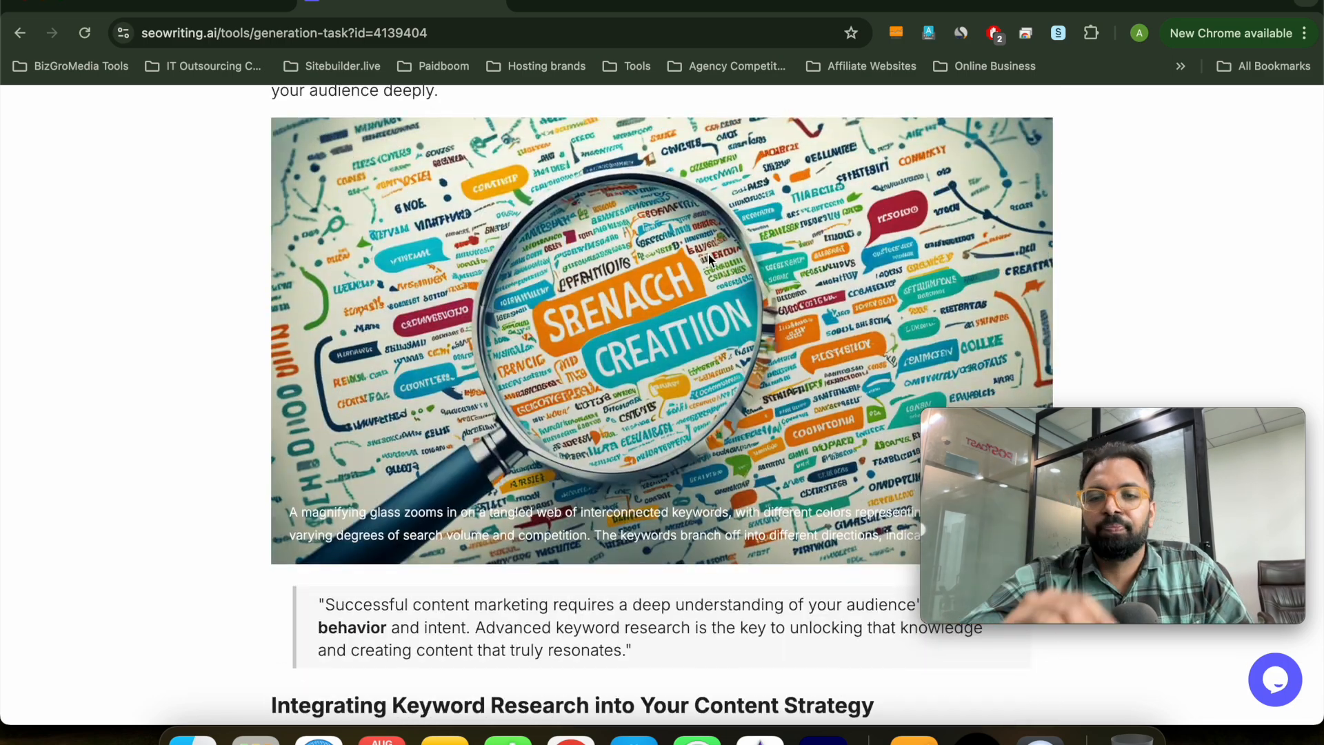
scroll(709, 255, down, 7)
scroll(710, 261, down, 9)
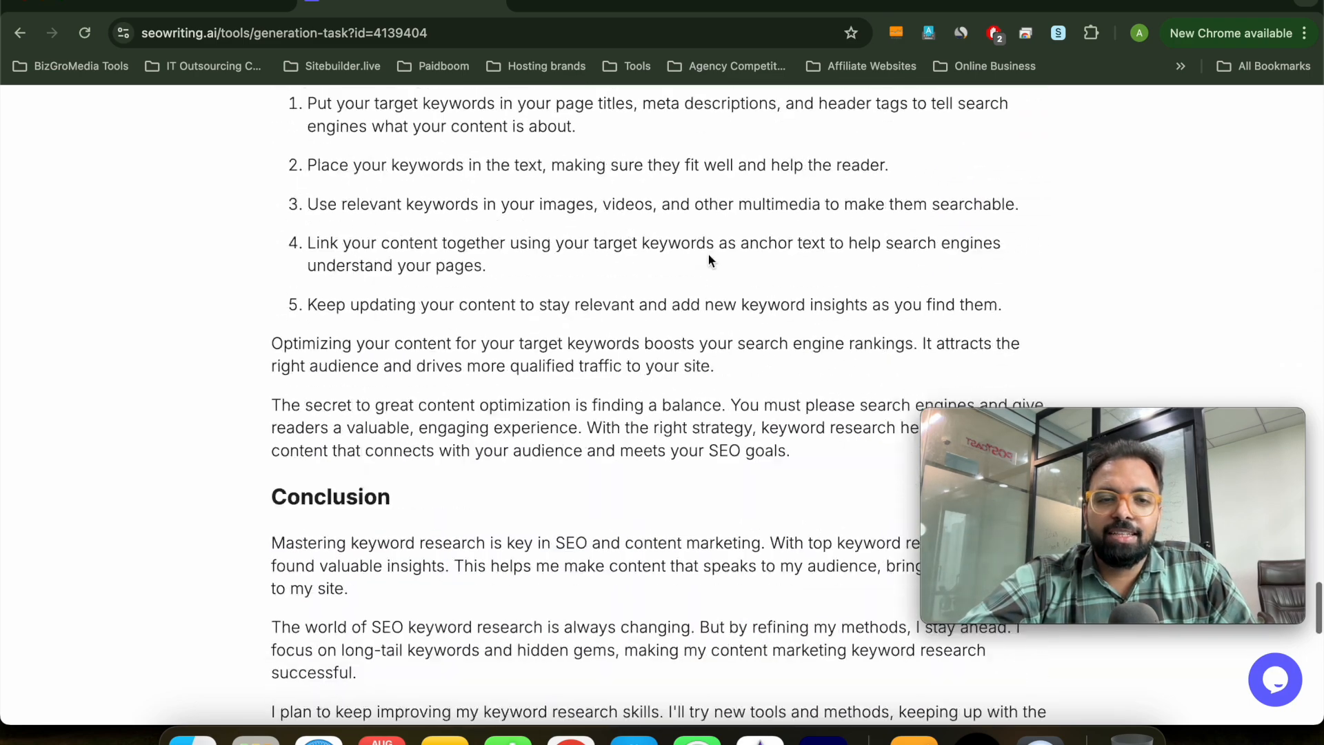
scroll(709, 254, down, 2)
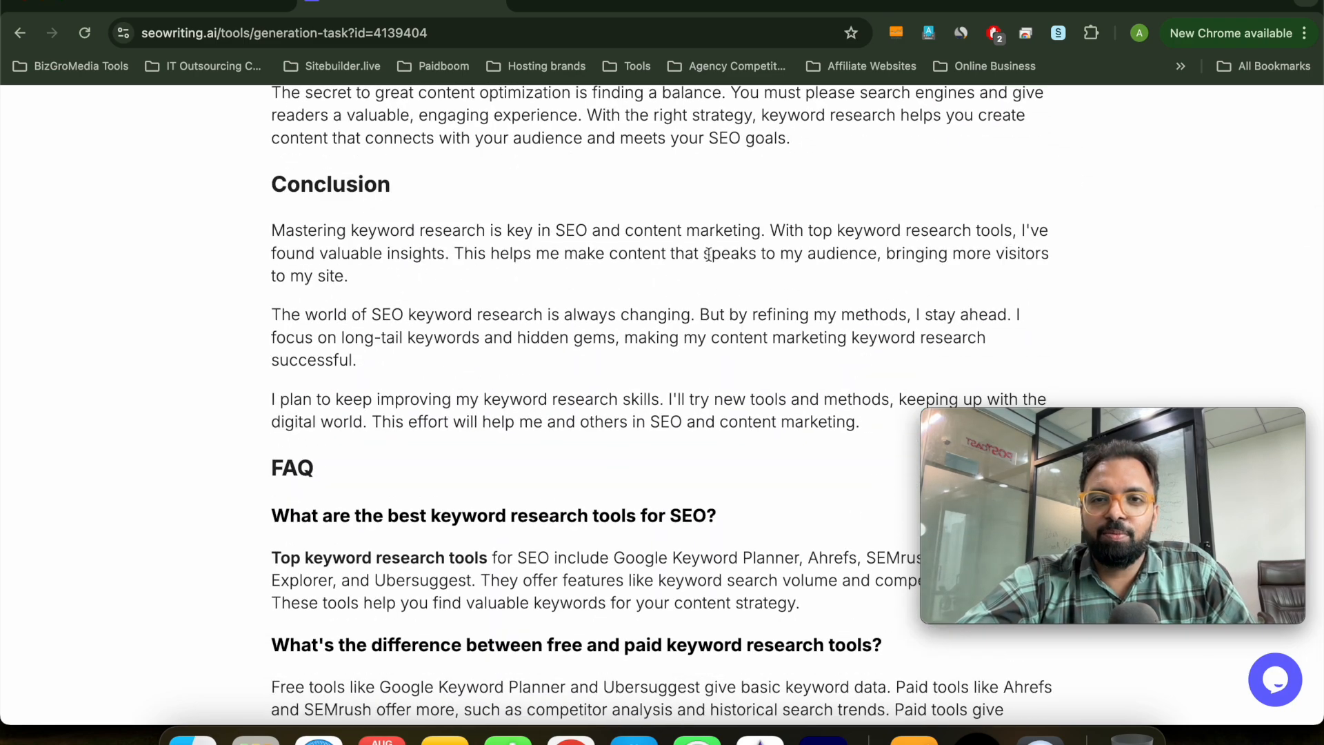
scroll(709, 254, down, 6)
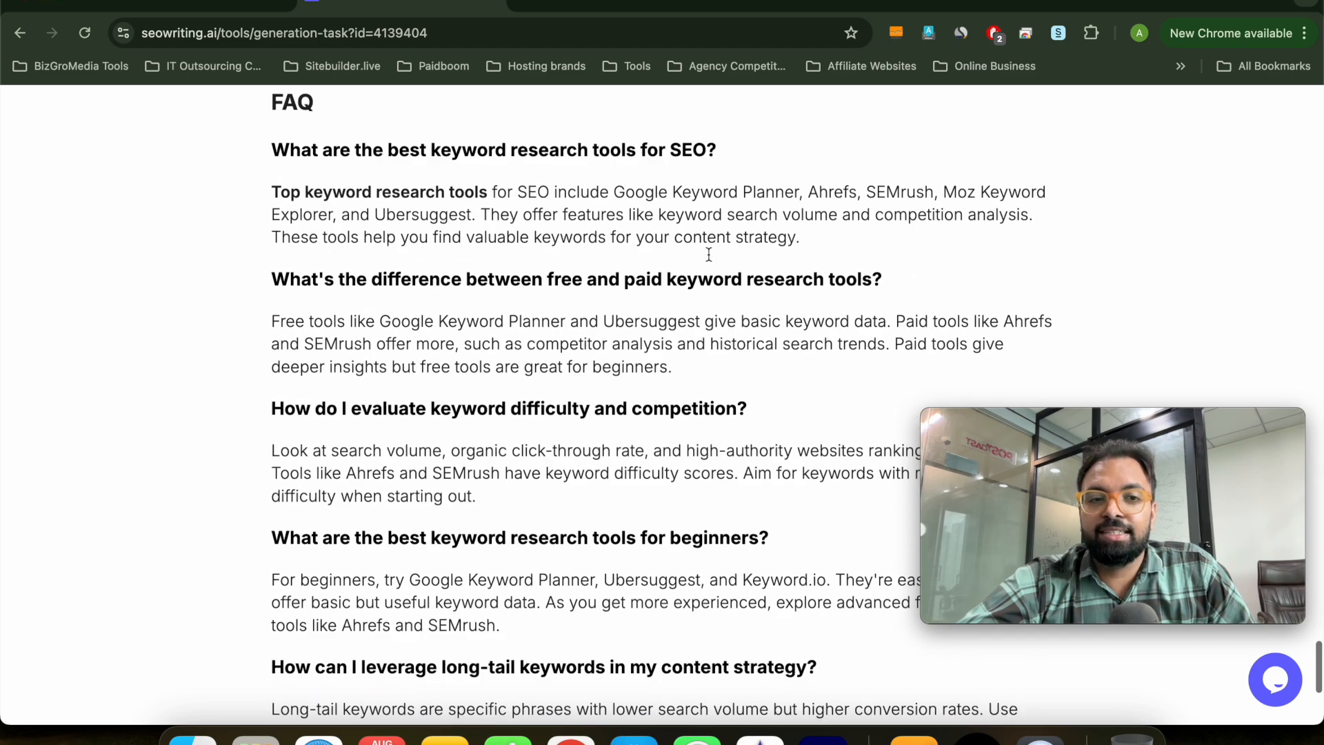
scroll(540, 497, down, 6)
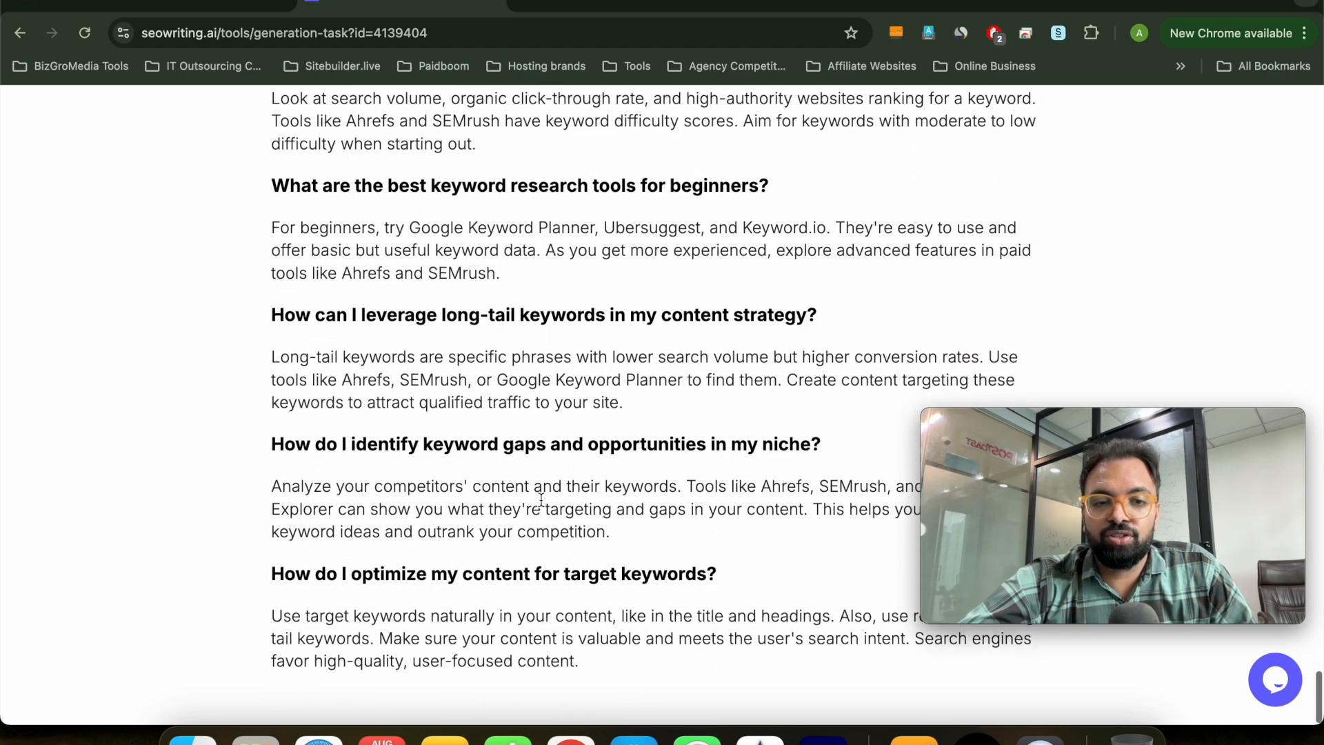
scroll(640, 570, up, 15)
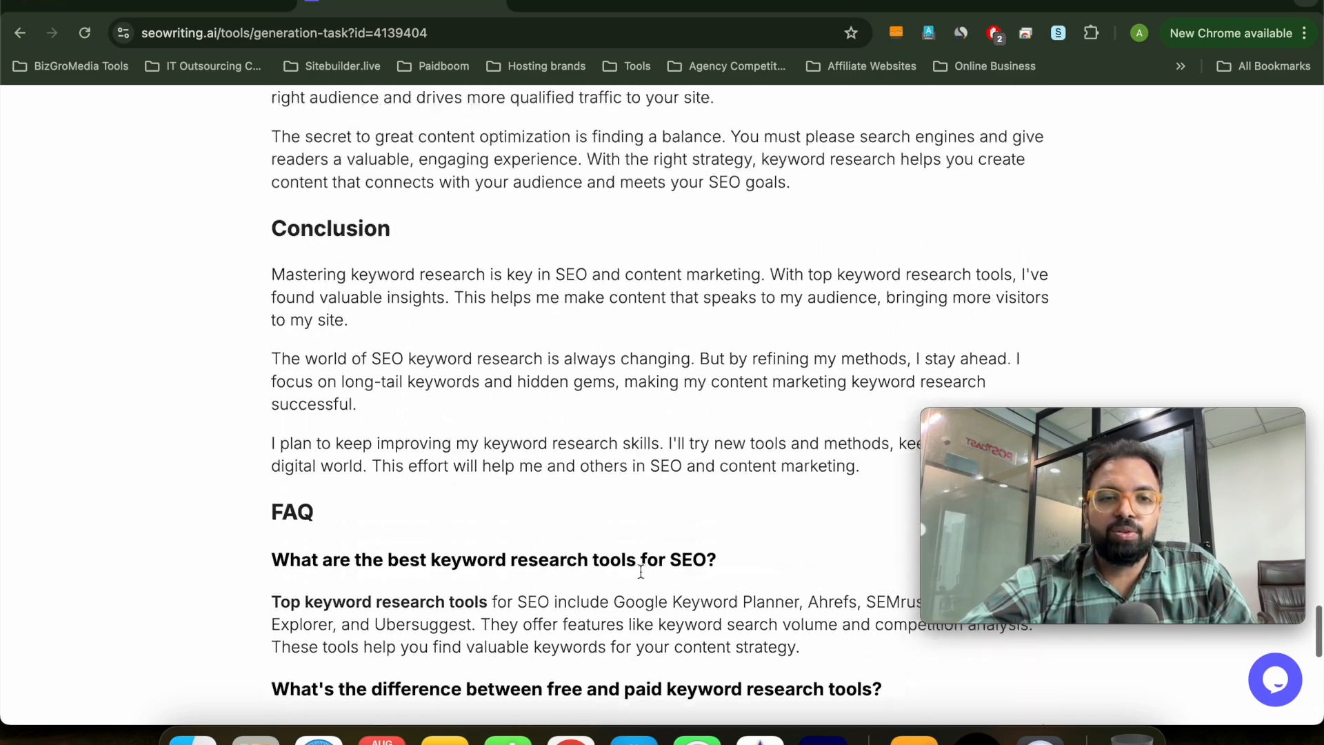
- Leave the generated article for the dashboard and open the Humanizer Tool to view its readability, language and text options
scroll(556, 462, up, 20)
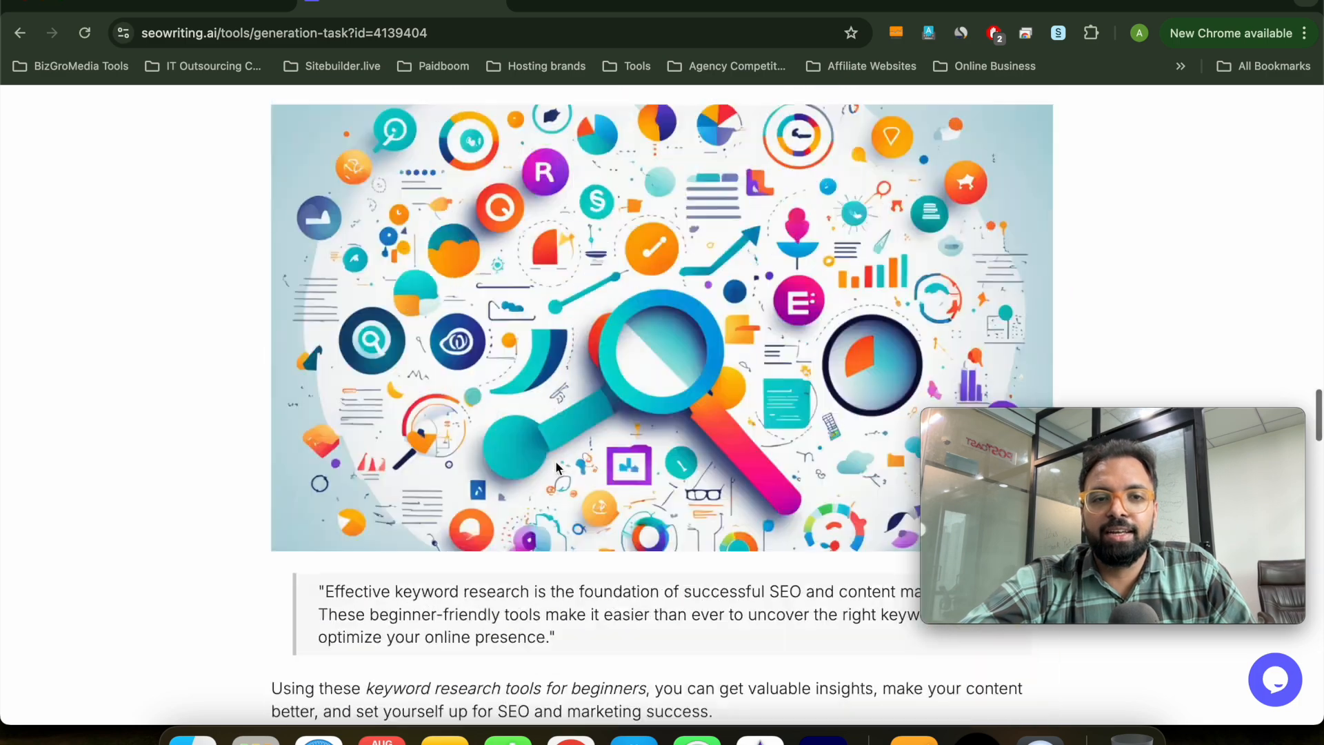
scroll(556, 462, up, 10)
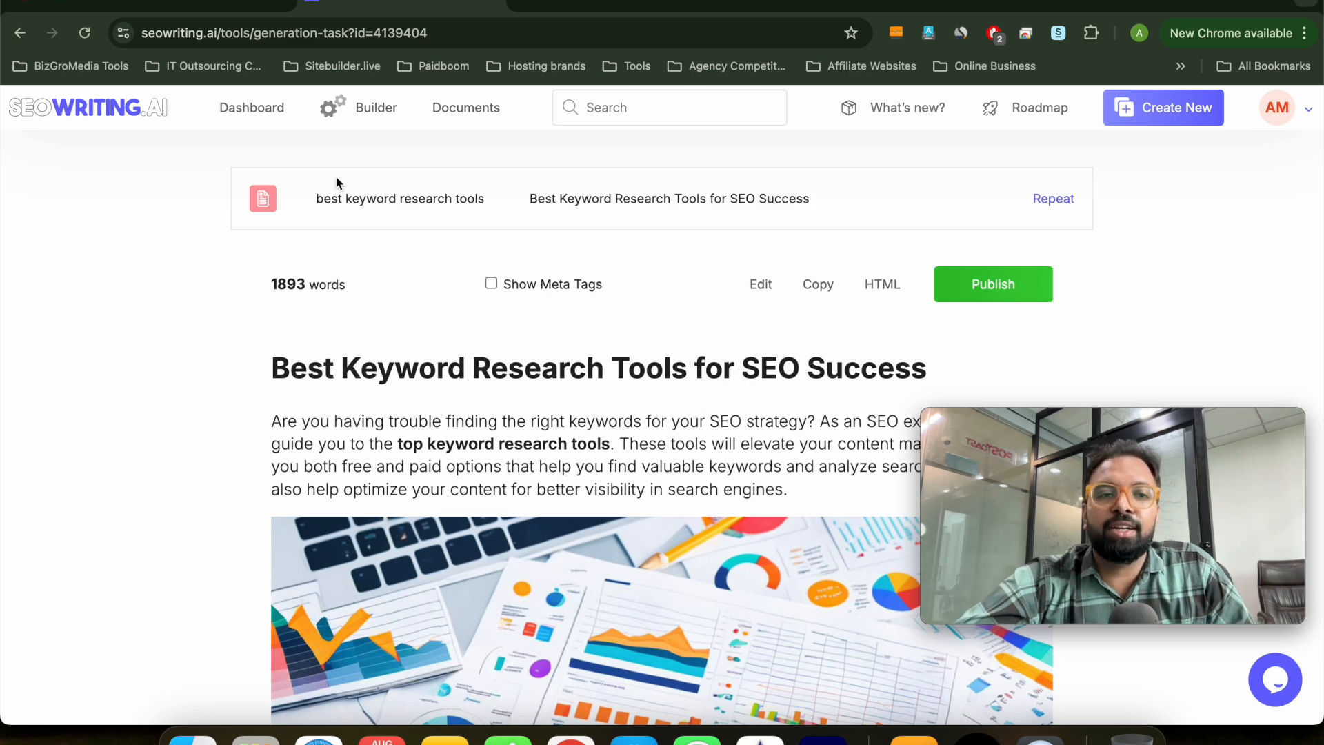
click(252, 111)
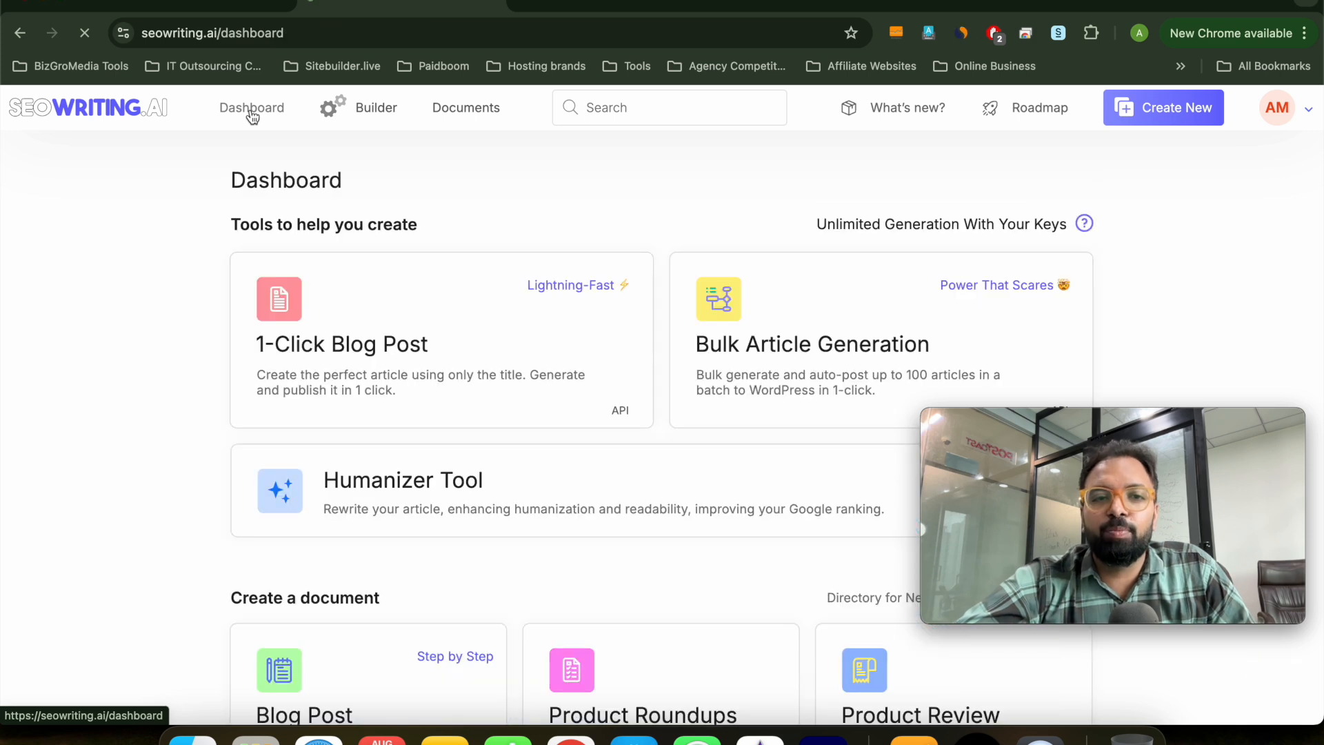
scroll(570, 358, down, 5)
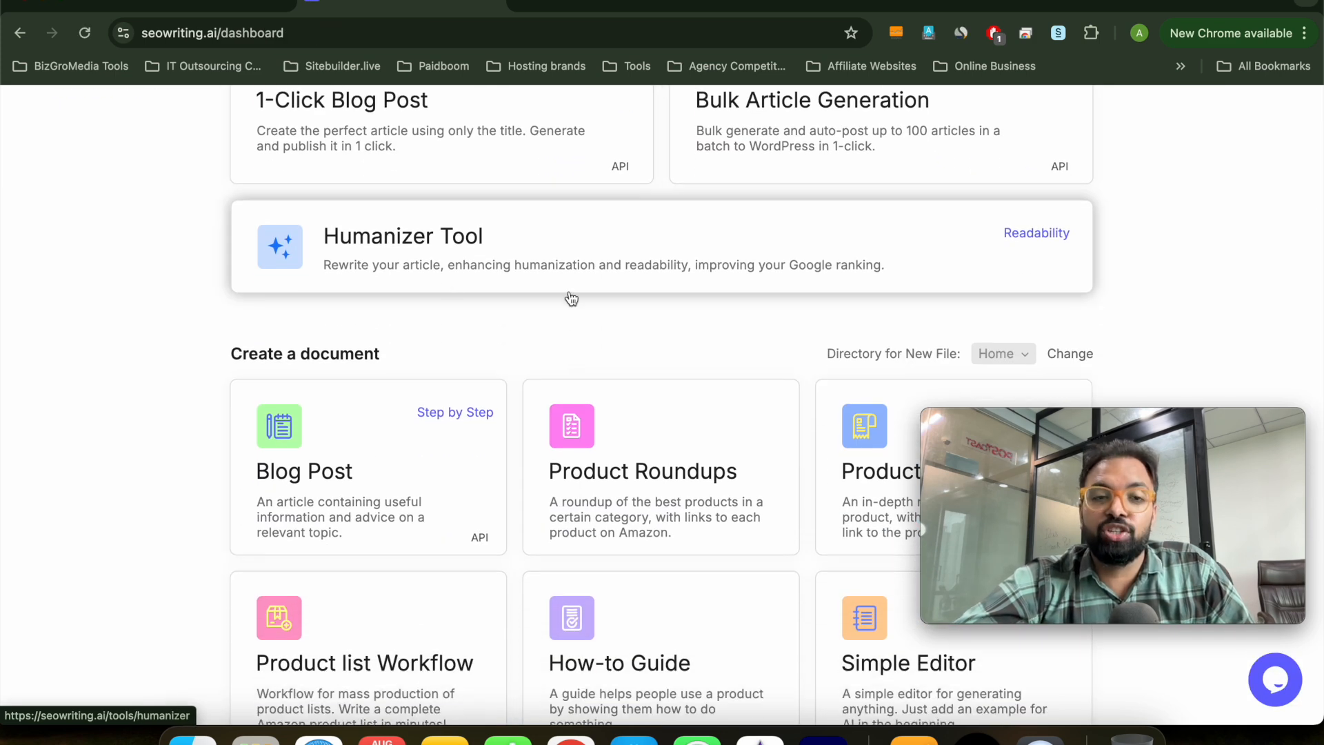
click(544, 255)
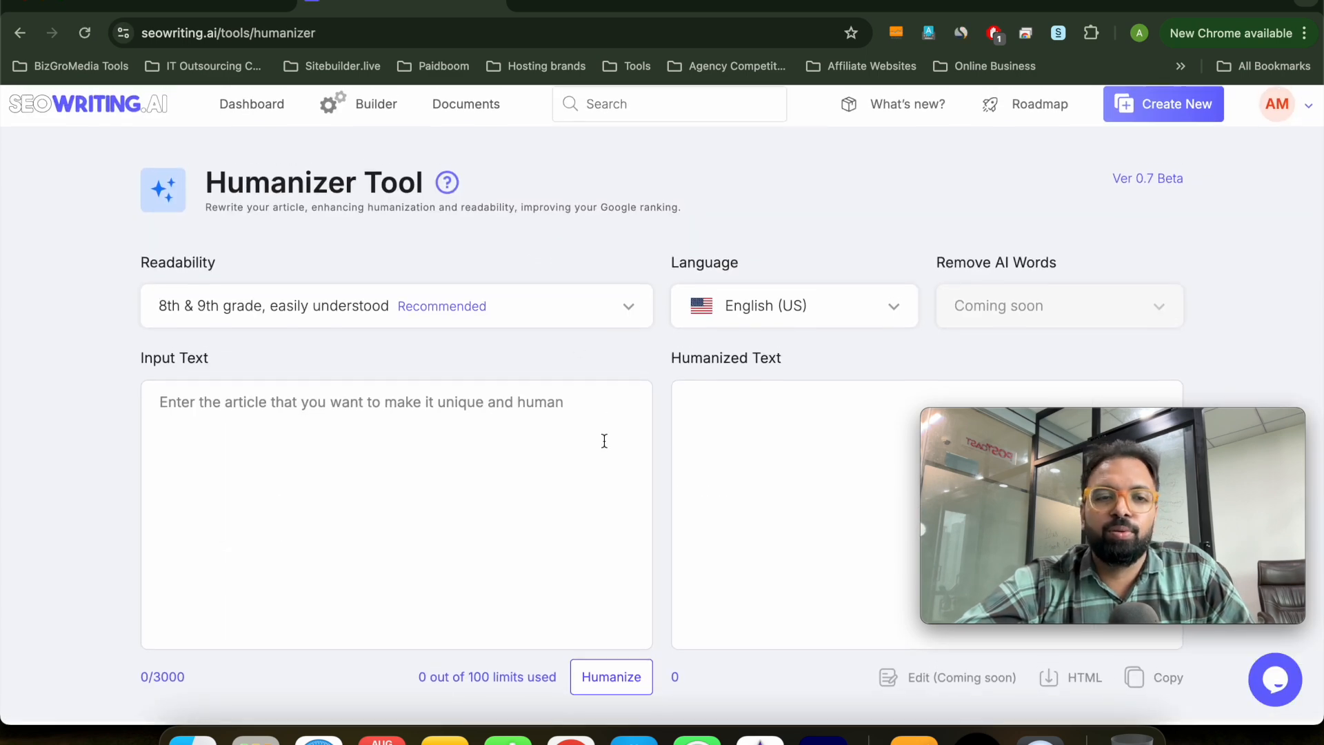
- Go back to the dashboard, open a Product Review document, and inspect the brief's main keyword and Amazon product link fields
click(250, 109)
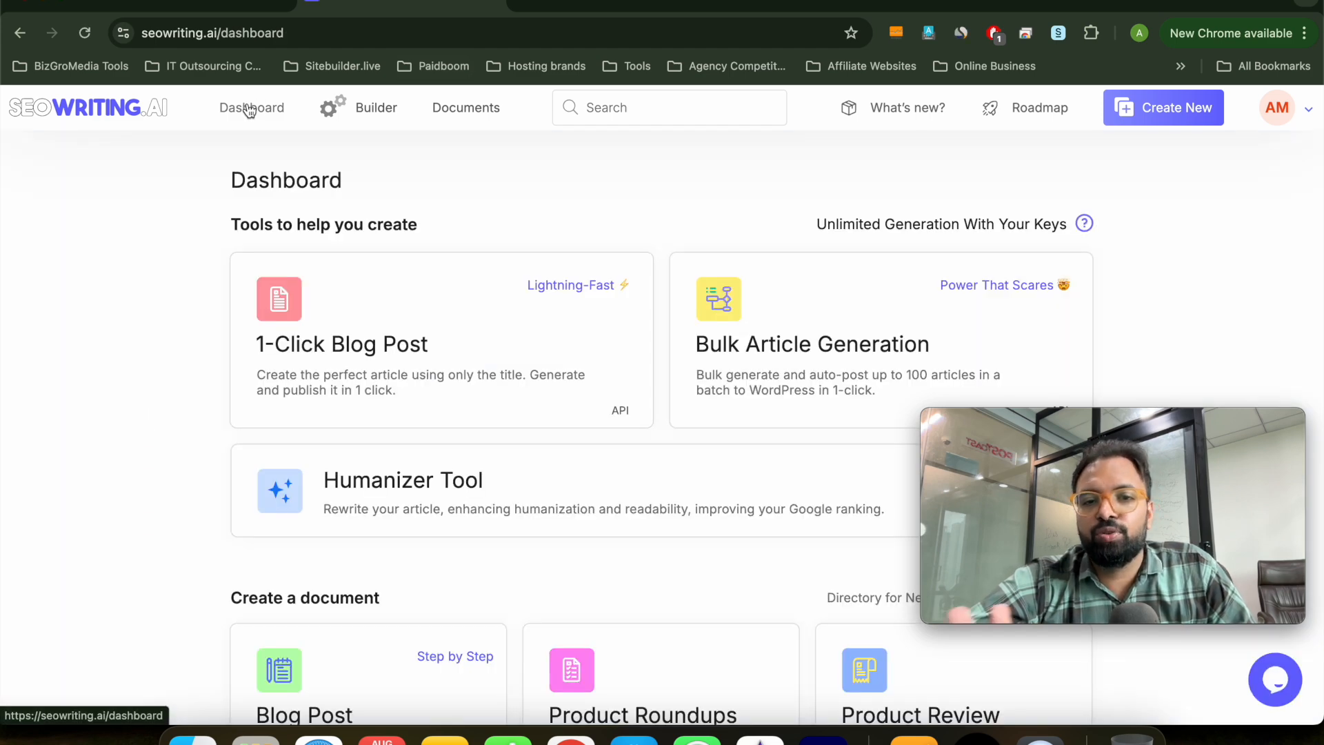
scroll(576, 297, down, 7)
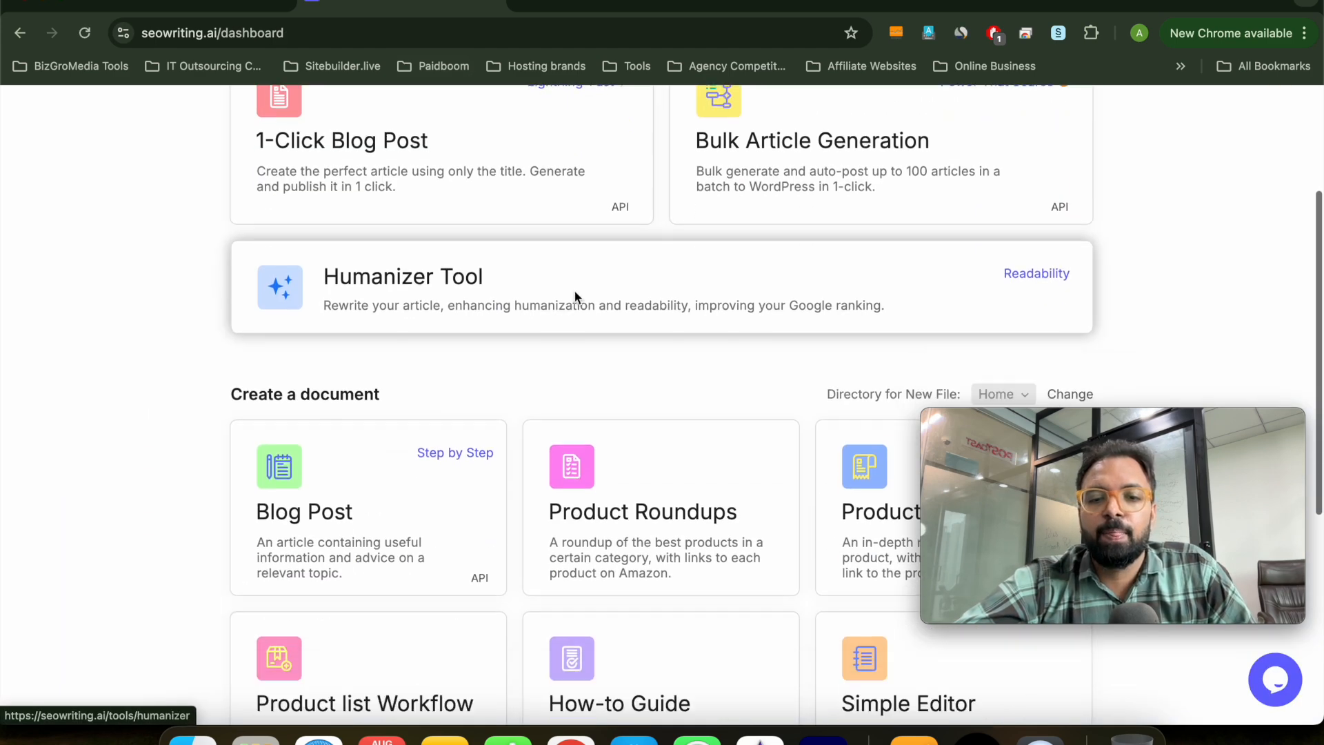
scroll(576, 297, down, 1)
scroll(591, 298, up, 2)
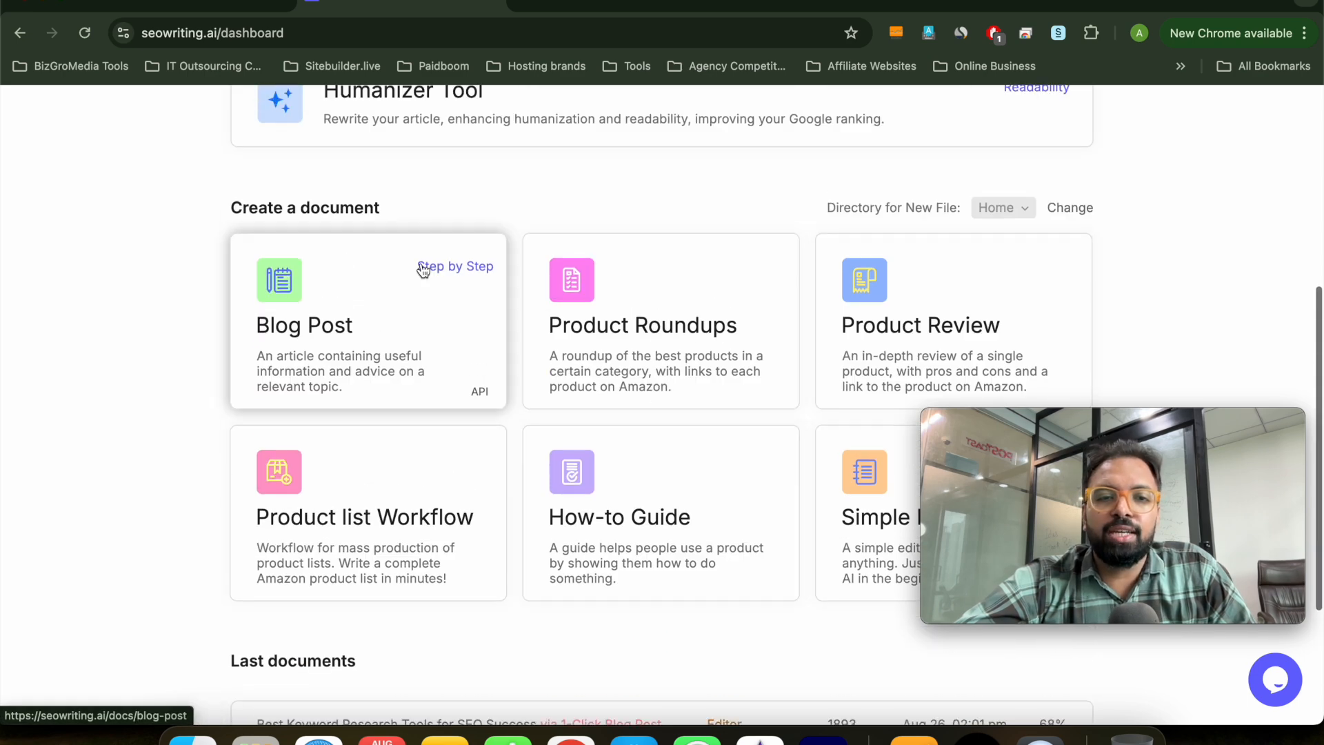
scroll(724, 331, down, 1)
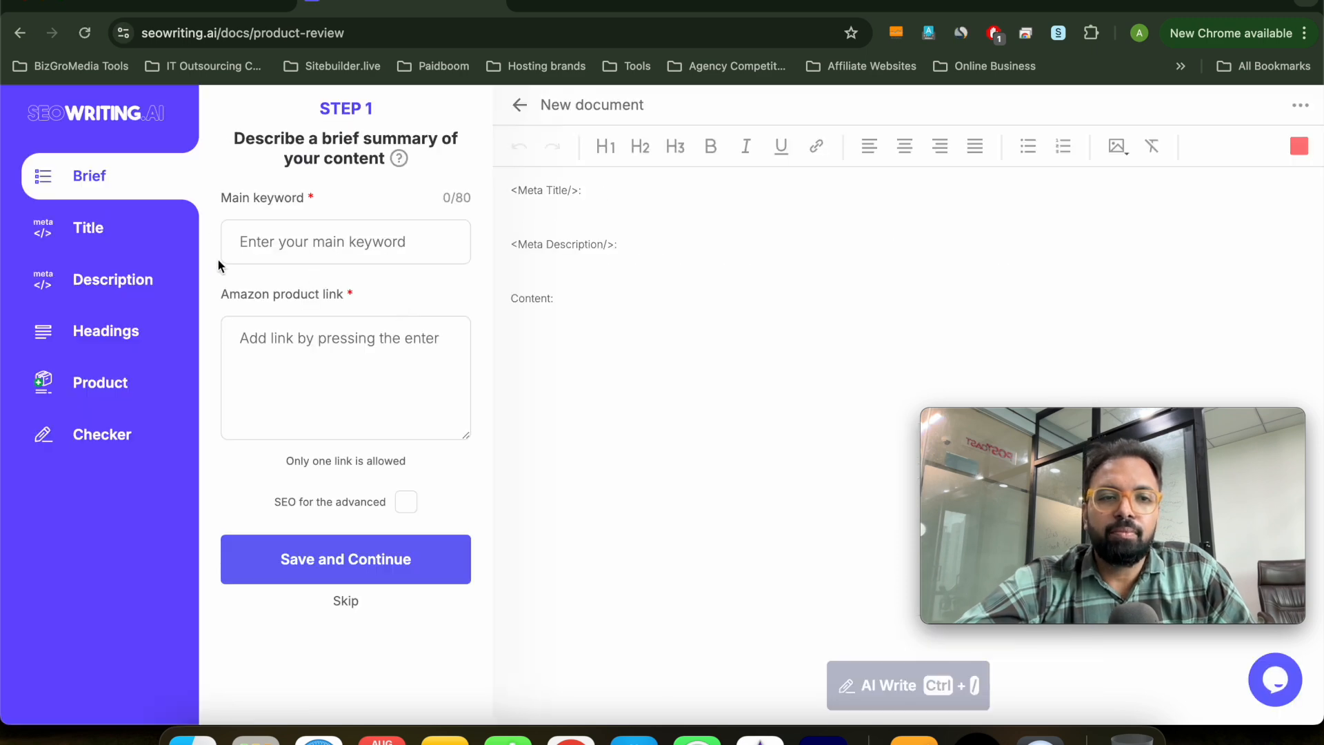
click(320, 233)
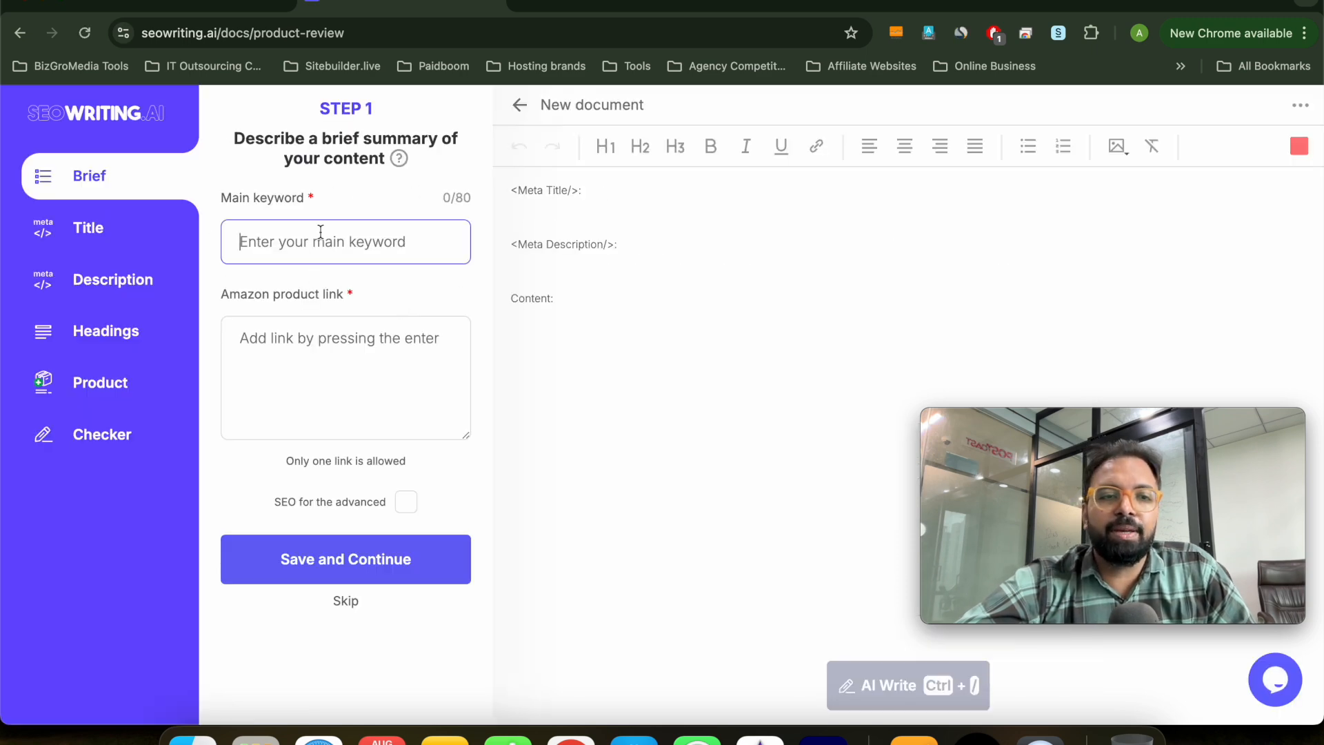
click(321, 381)
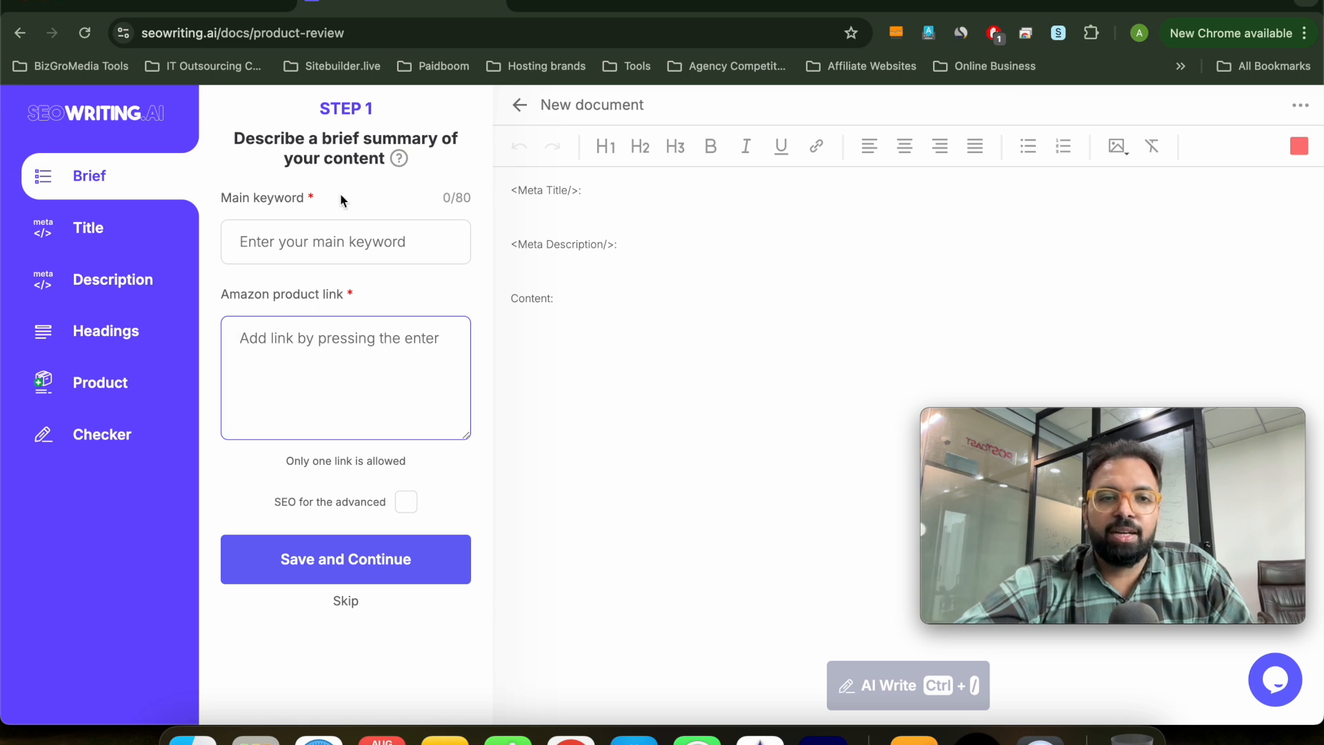
- Look through the Product Review workflow's Title, Description, Headings, Product and Checker stages, and return to the Brief
click(93, 228)
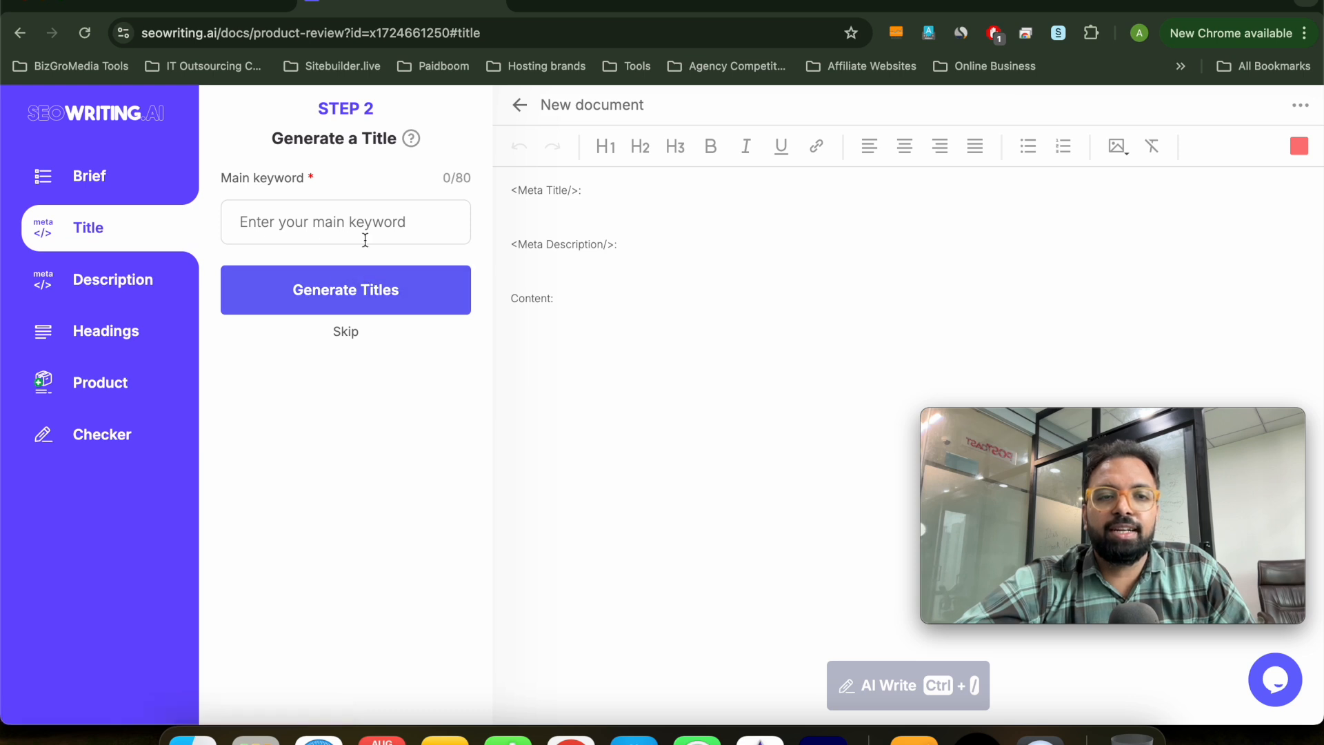
click(120, 288)
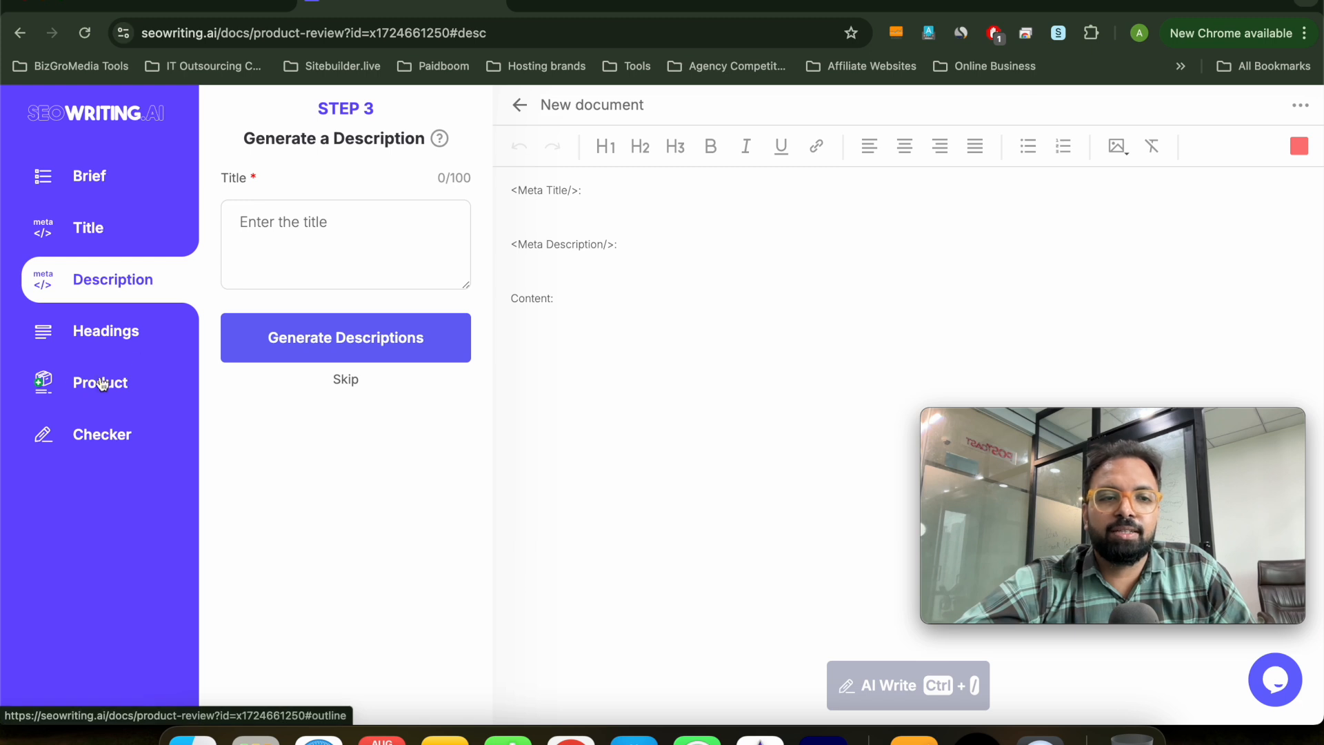
click(81, 332)
click(94, 385)
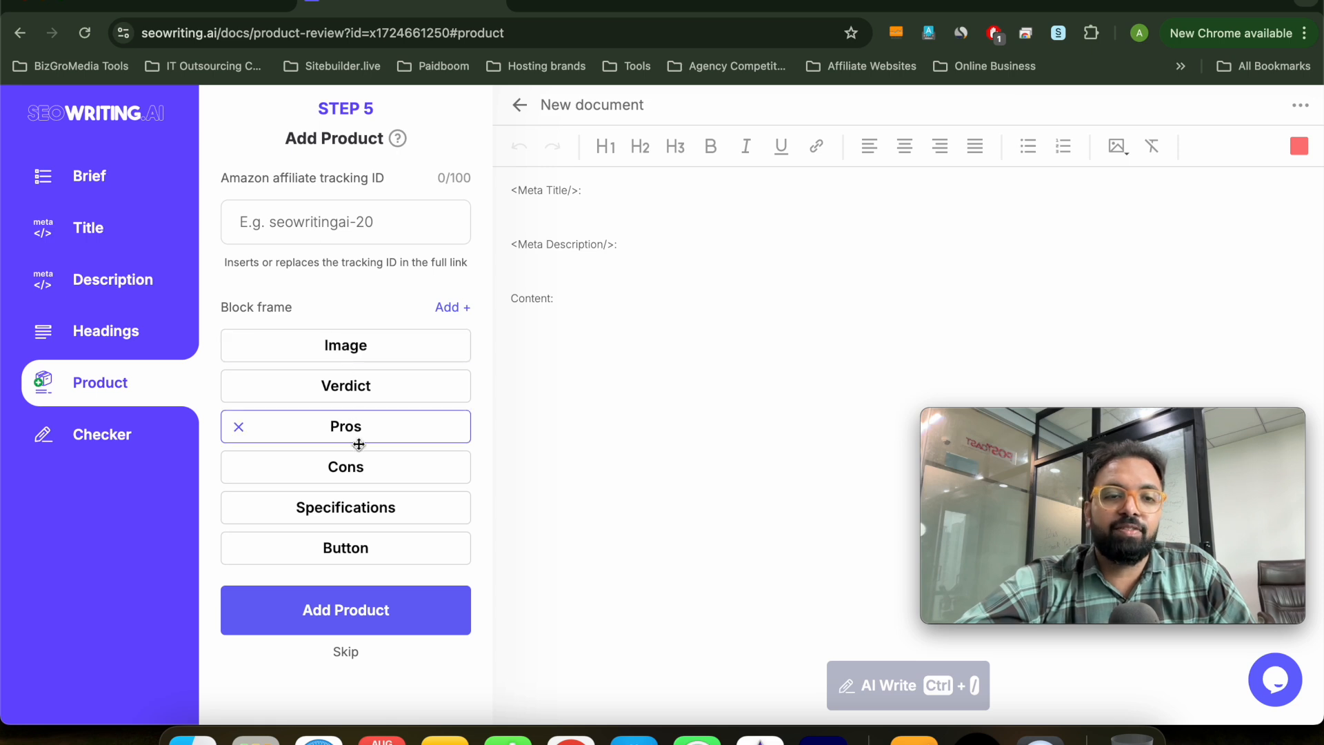
click(89, 435)
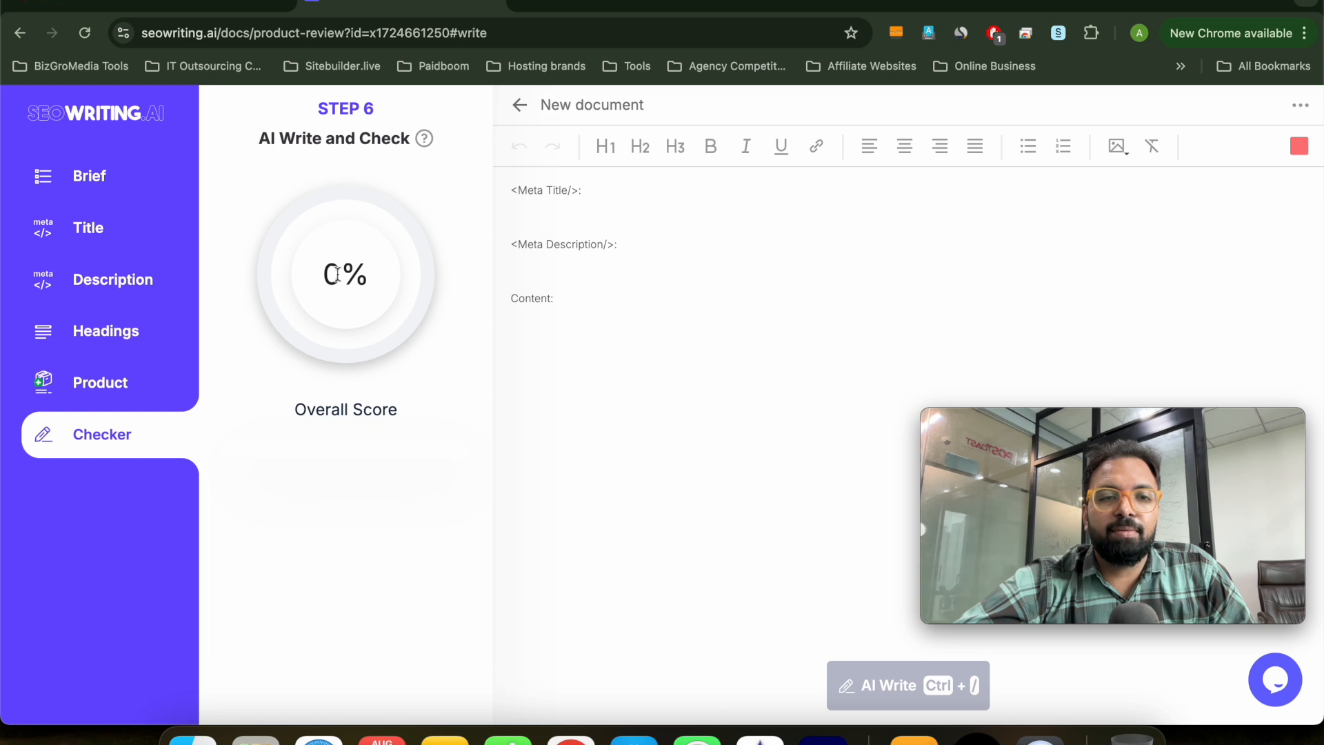
click(87, 181)
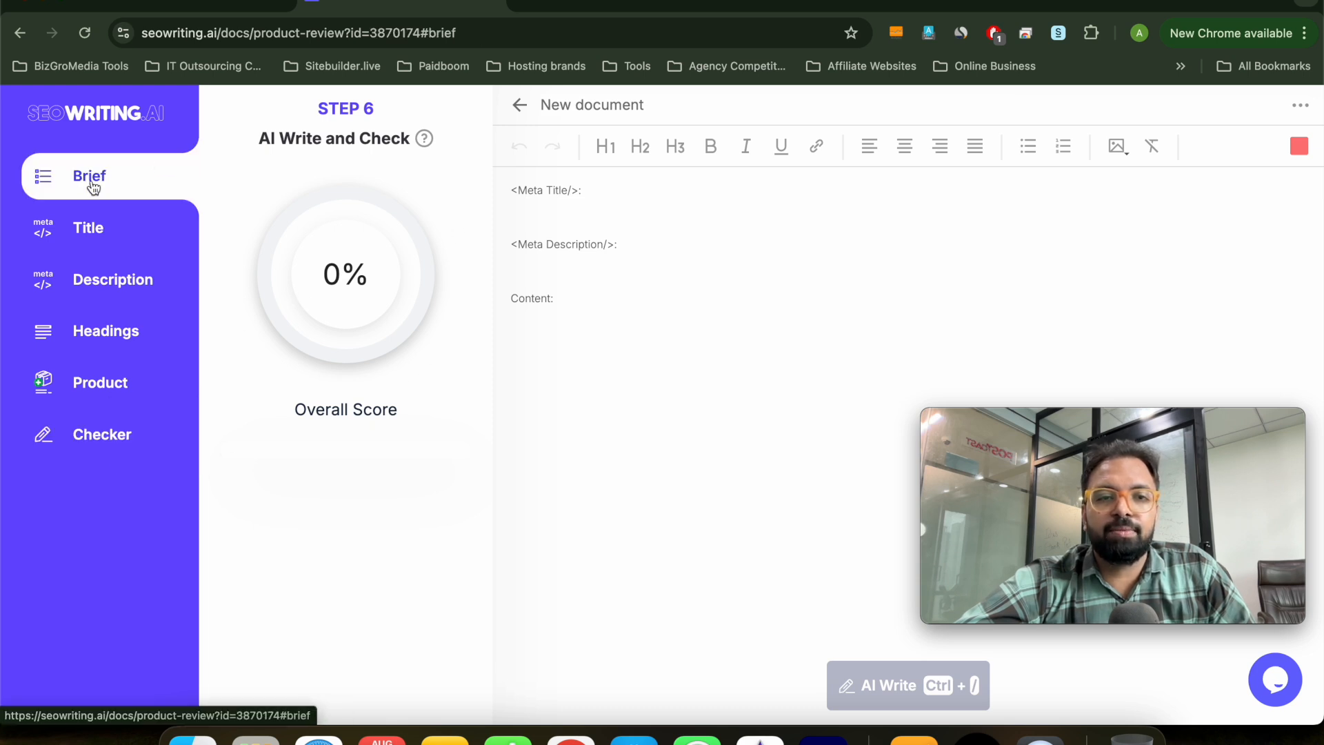
- Return to the dashboard and review the available document types, the last documents and the plan usage
click(519, 105)
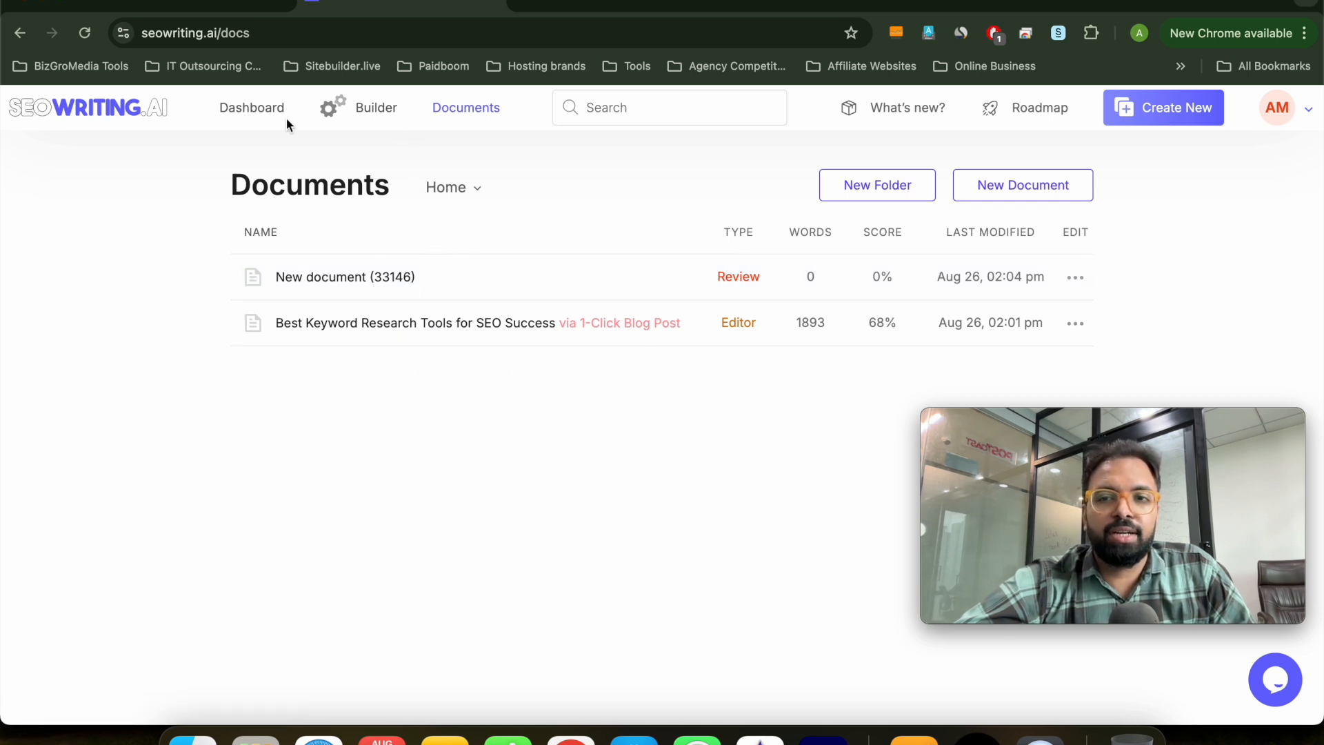
click(255, 111)
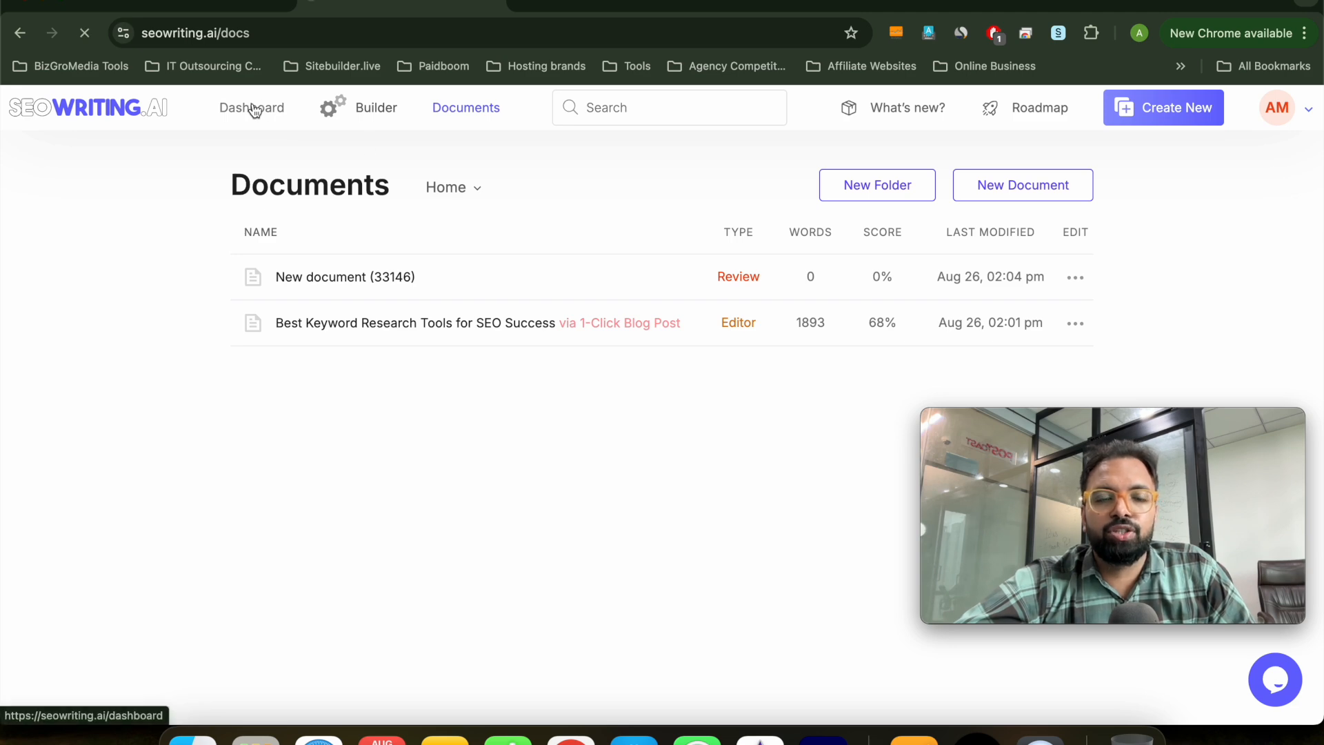
scroll(600, 349, down, 8)
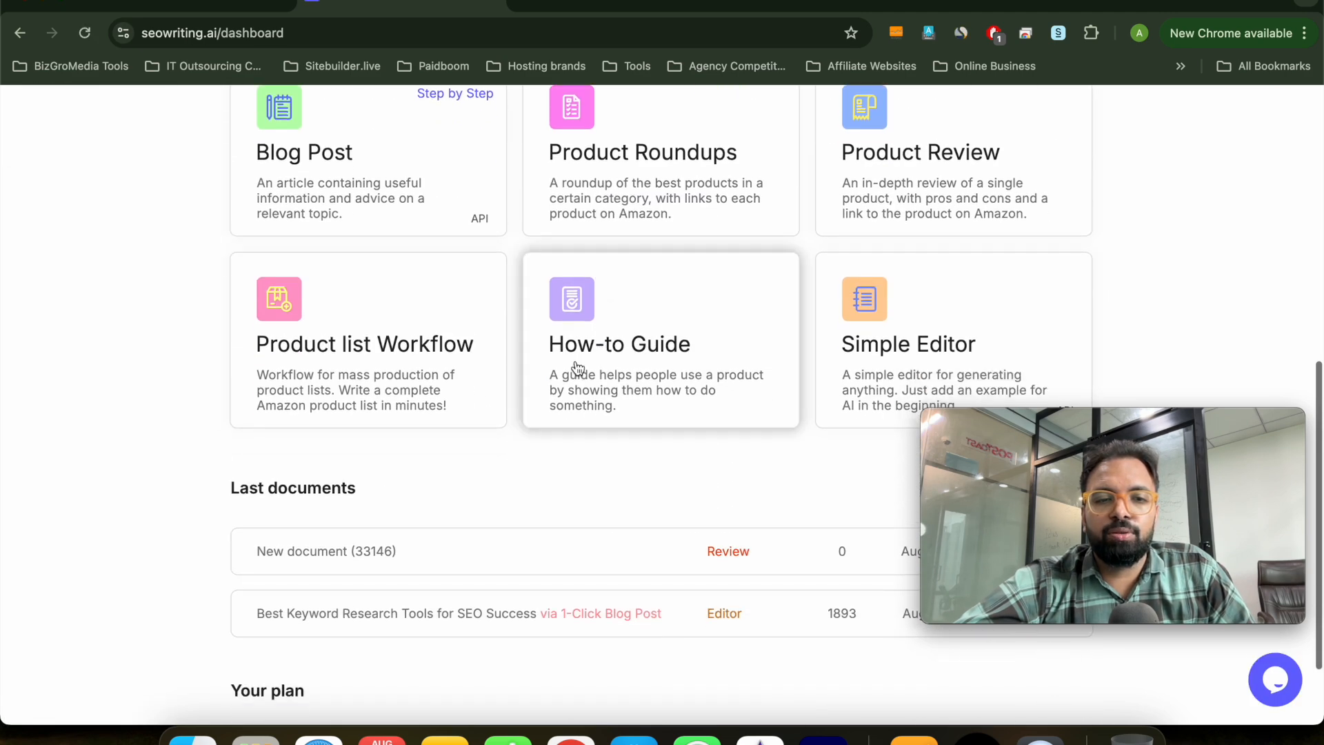
scroll(697, 414, down, 1)
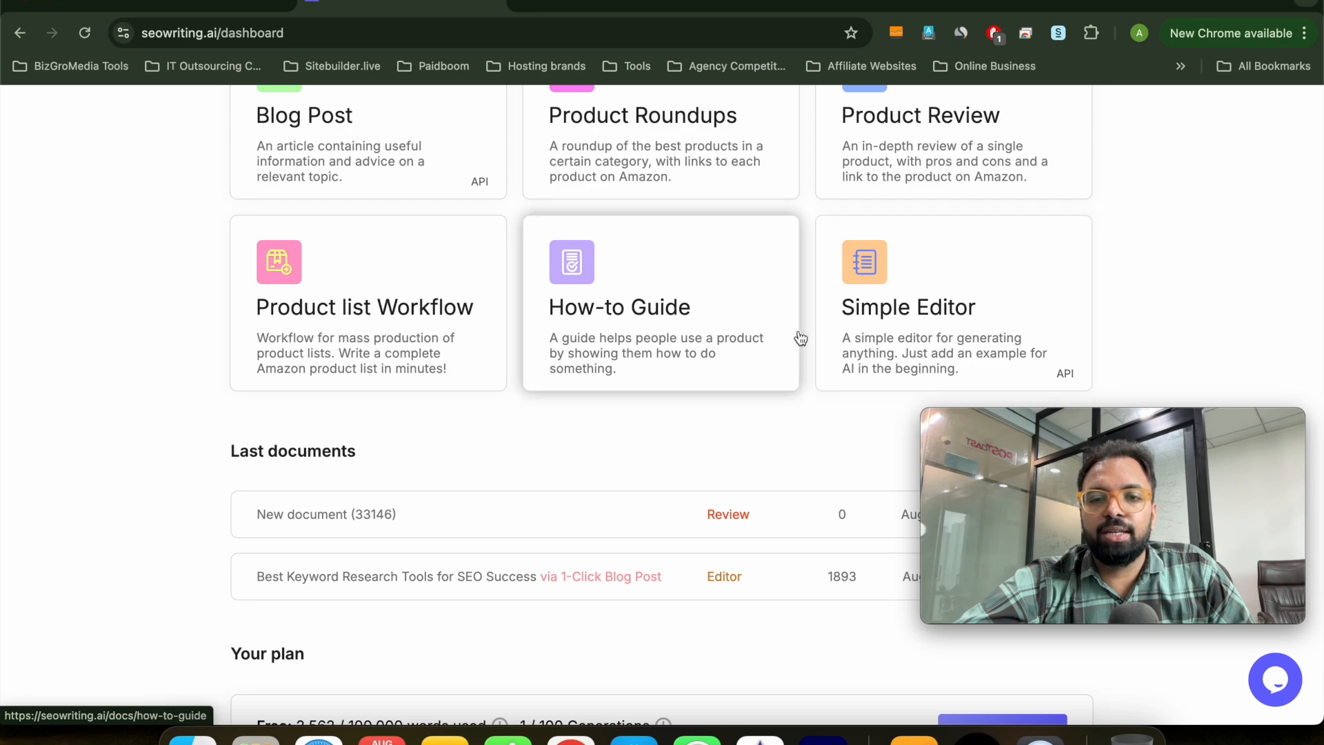
scroll(715, 336, up, 2)
scroll(715, 335, down, 4)
scroll(714, 335, up, 3)
scroll(715, 335, down, 3)
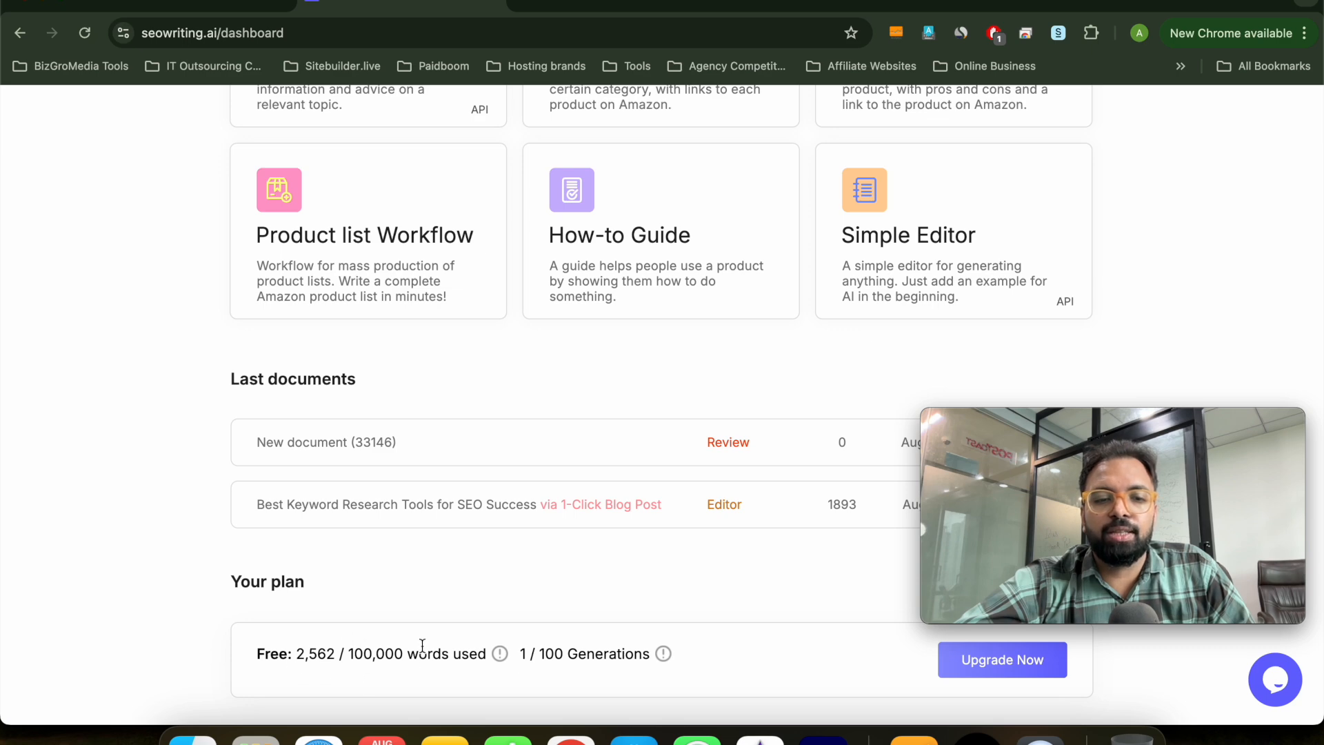
scroll(418, 655, up, 10)
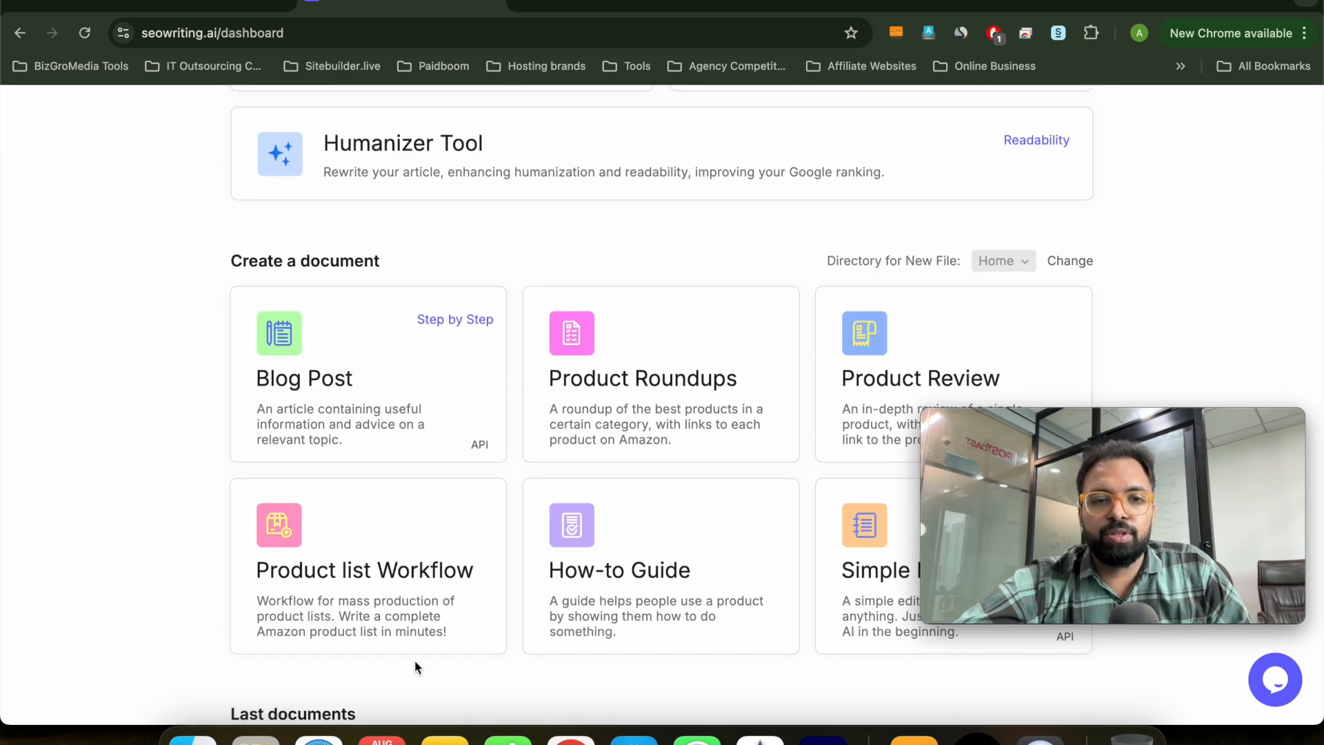
- Open the Product list Workflow and examine its Amazon product links, affiliate tracking ID and block frame settings
scroll(415, 660, down, 2)
click(396, 536)
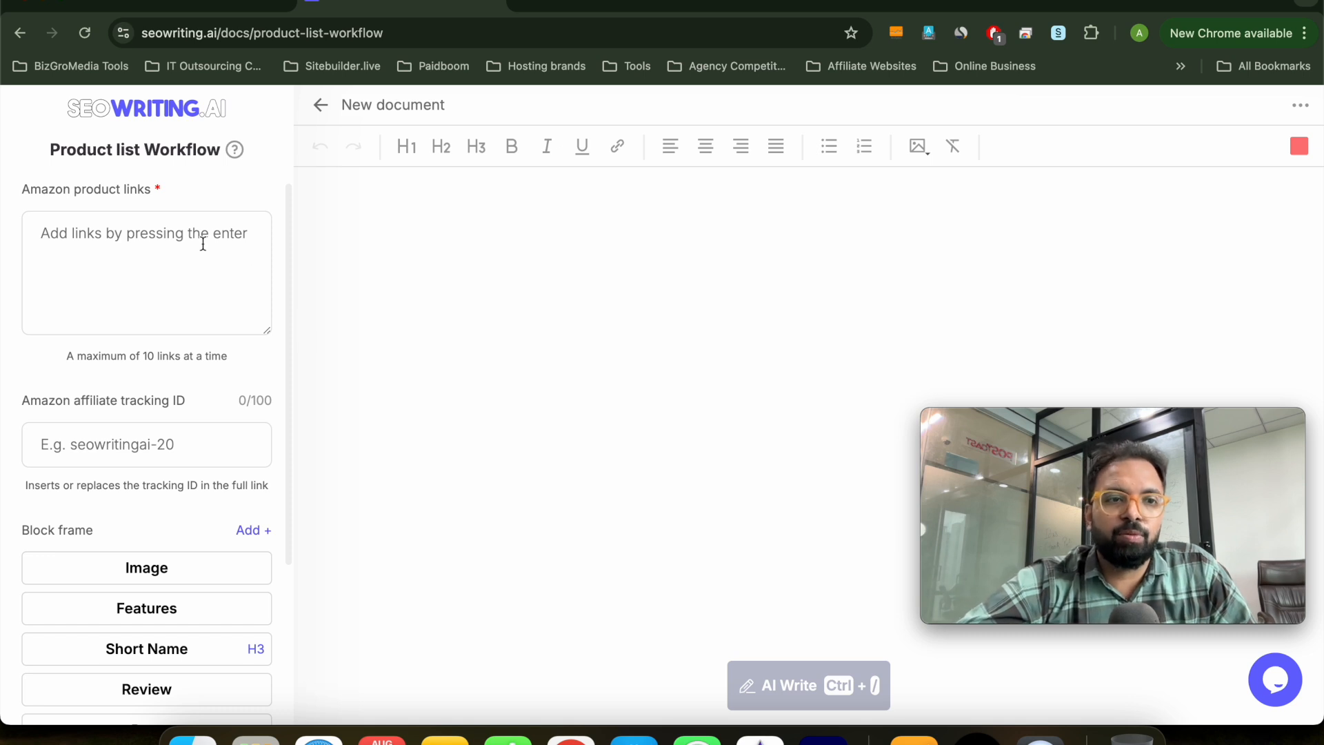
scroll(207, 491, down, 4)
scroll(209, 491, up, 4)
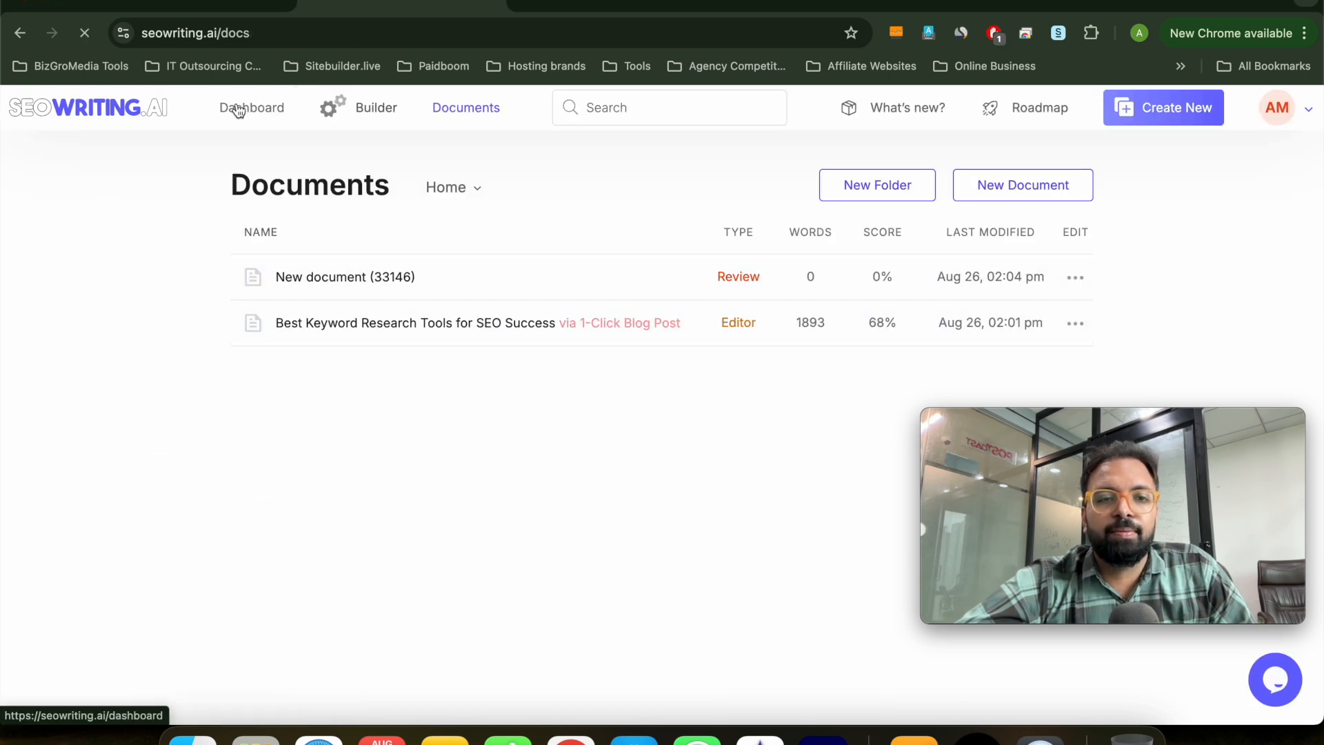
- Return to the dashboard and open a new How-to Guide document at the brief's main keyword field
click(238, 110)
scroll(550, 491, down, 5)
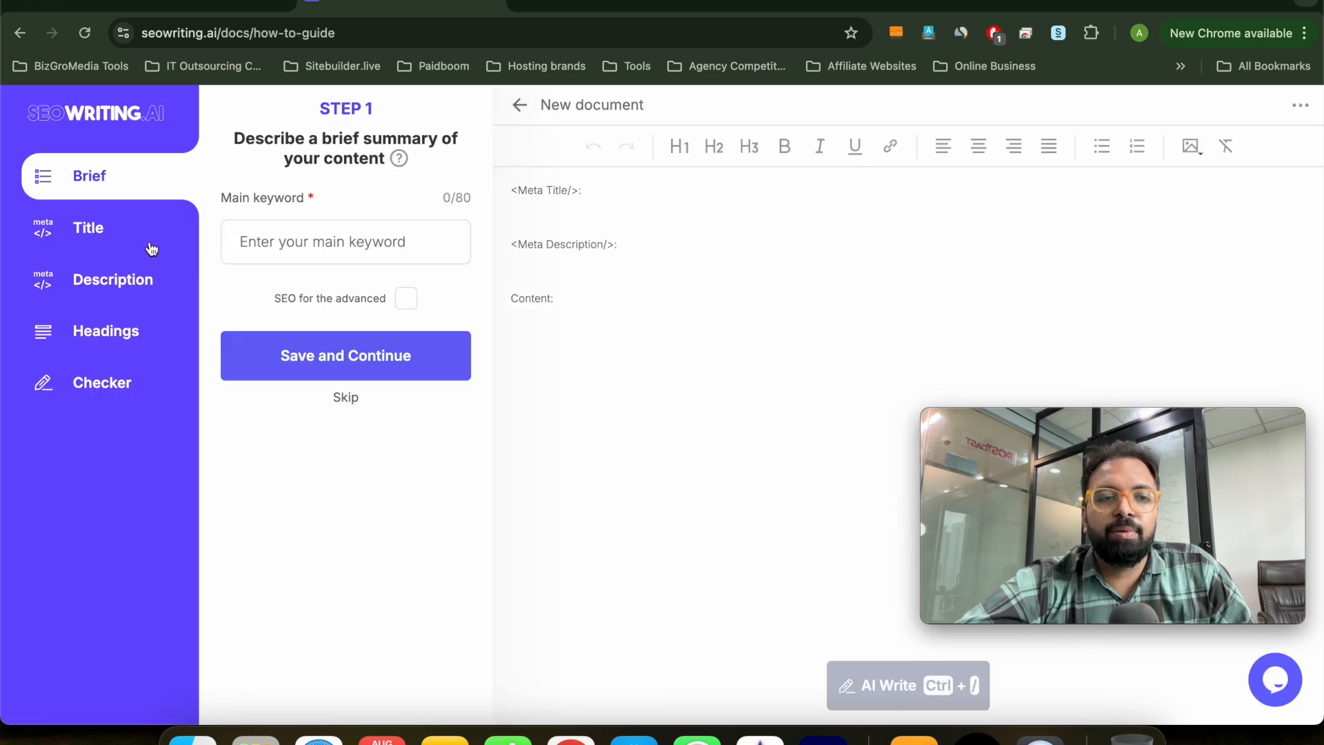
click(320, 241)
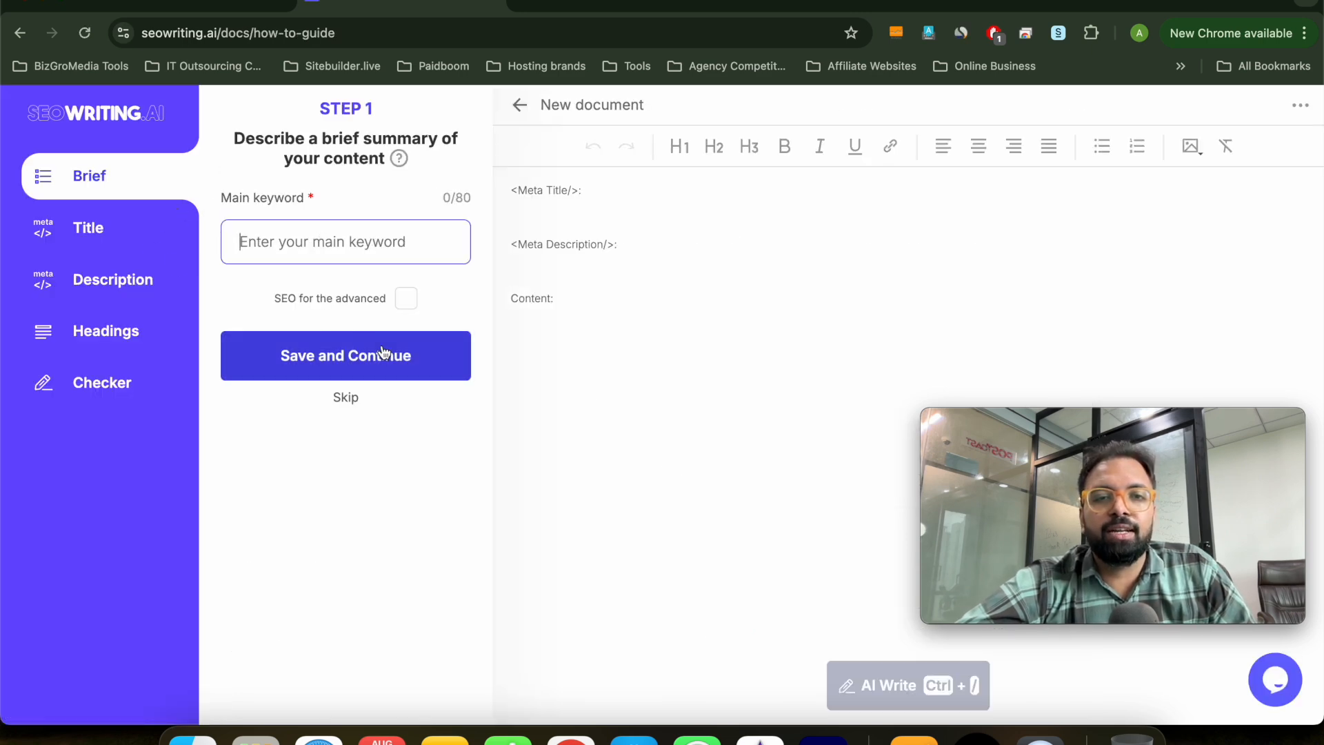
- Look through the How-to Guide's Title, Description, Headings and Checker stages, and return to the Brief's main keyword field
click(96, 242)
click(115, 276)
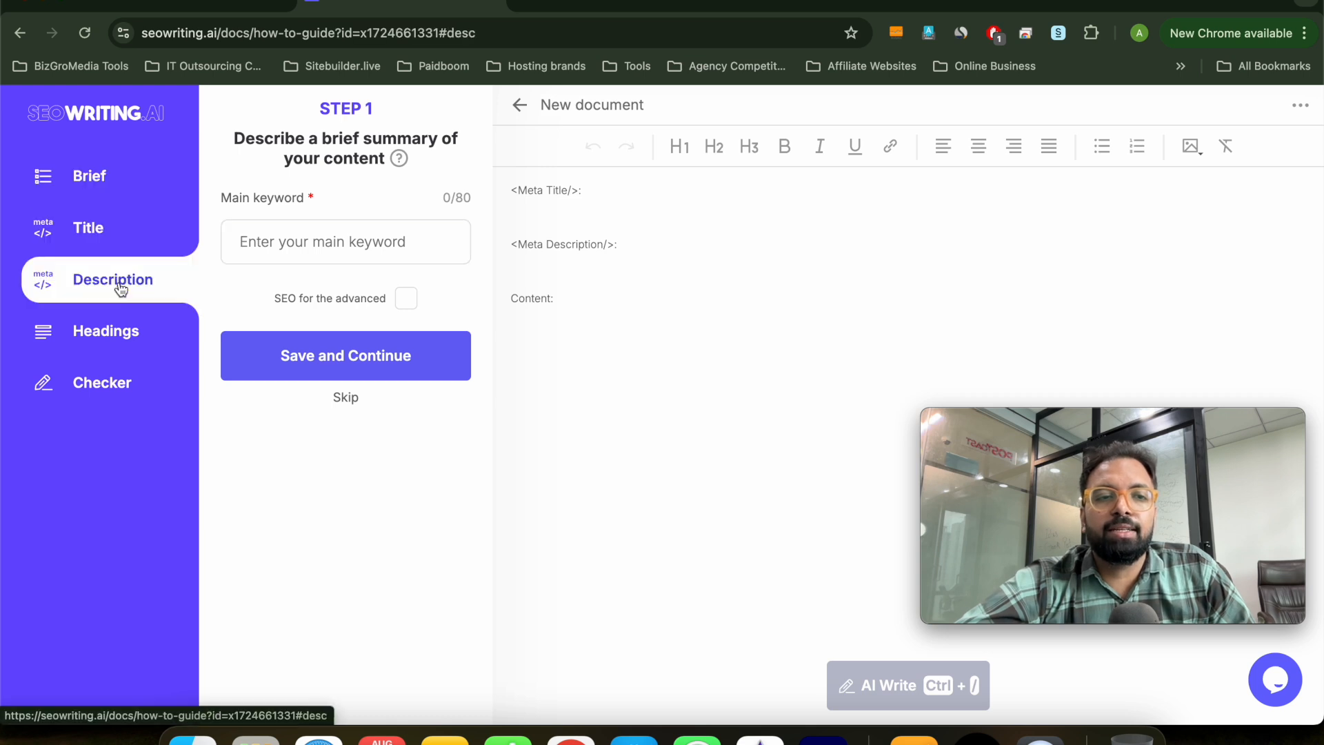
click(126, 336)
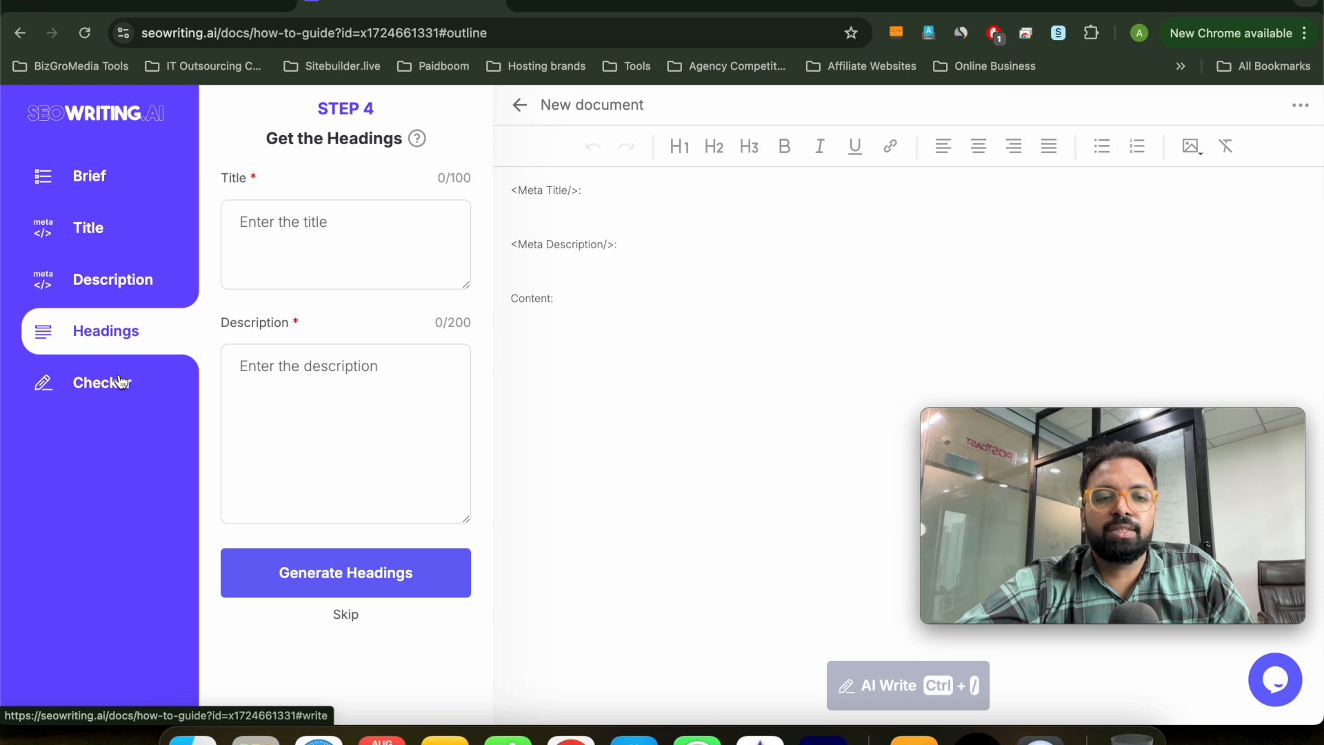
click(87, 395)
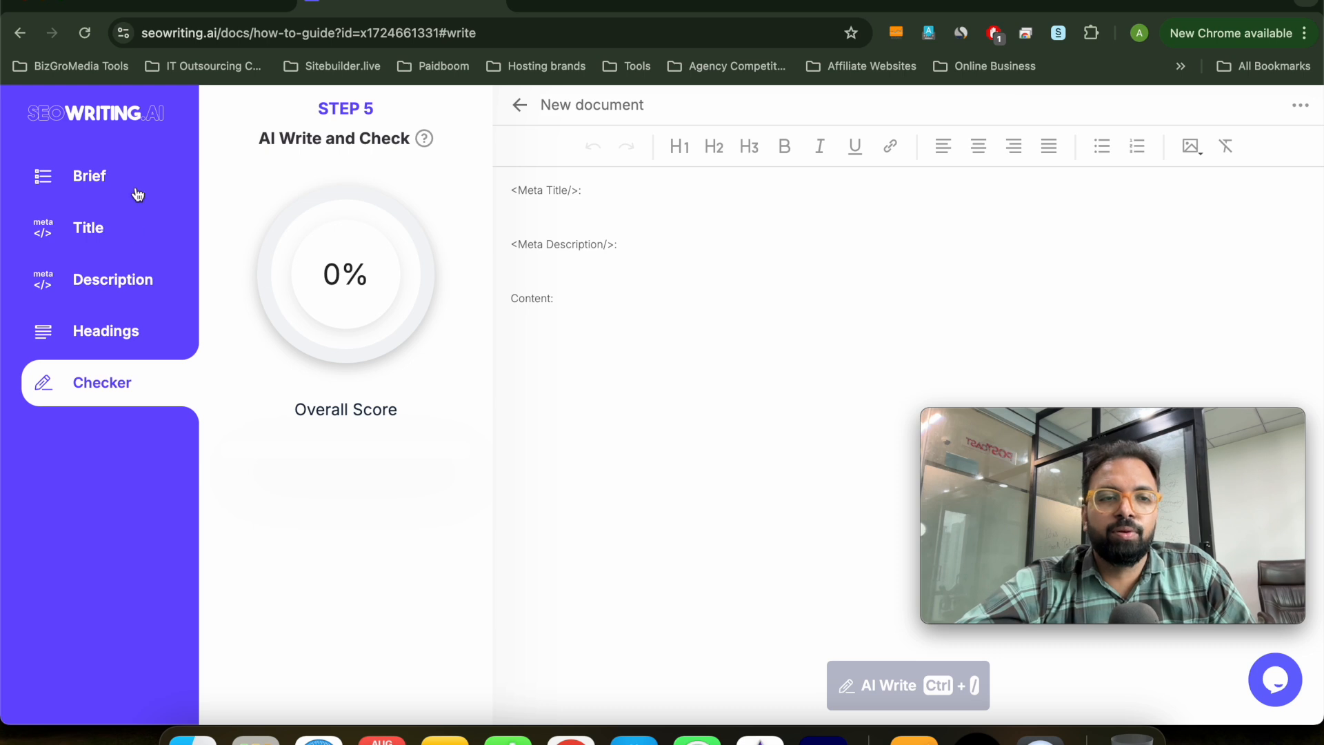
click(109, 180)
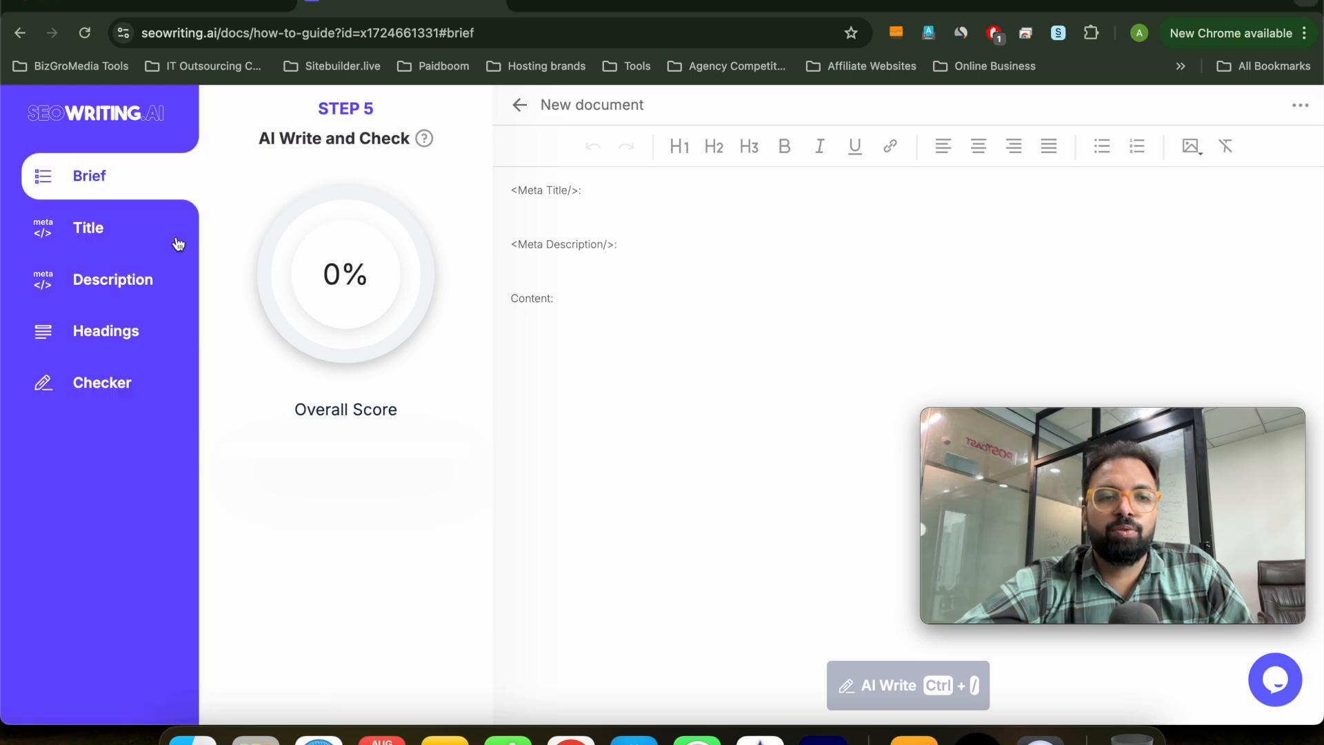
click(296, 252)
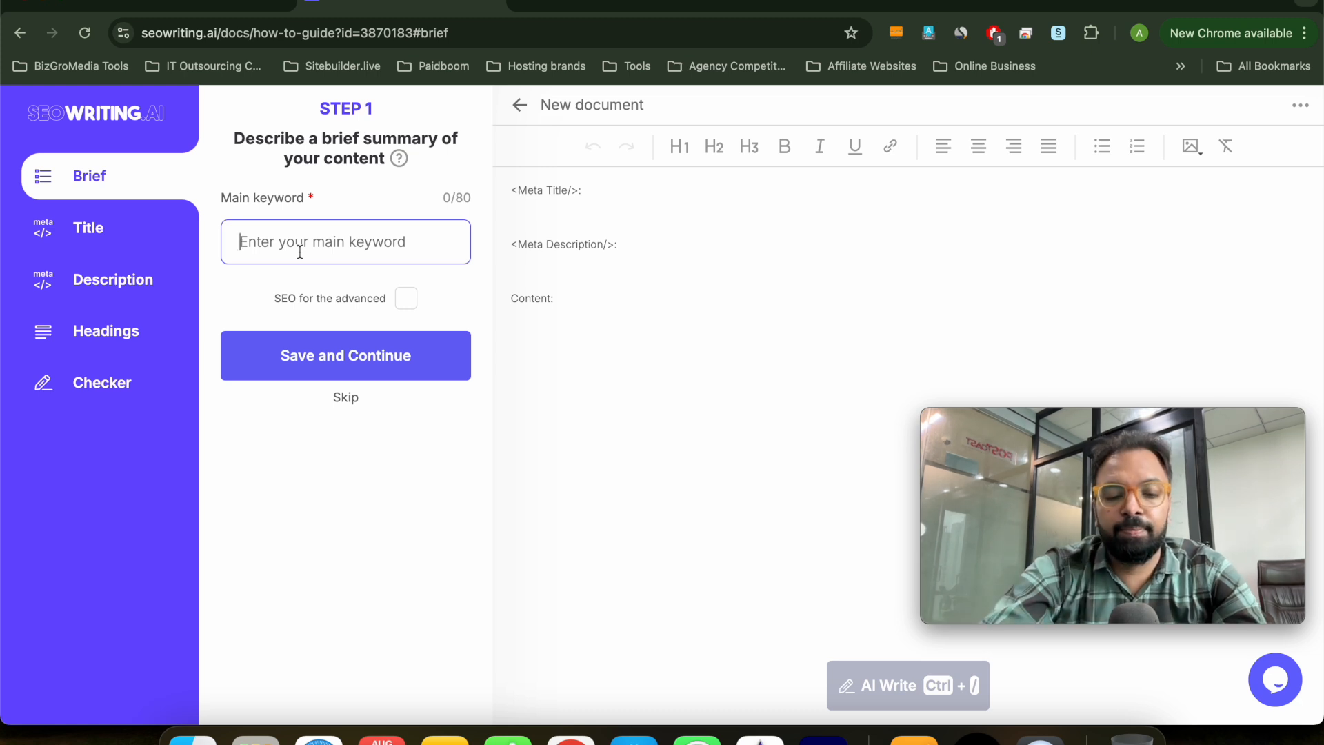
text(benefits of seo)
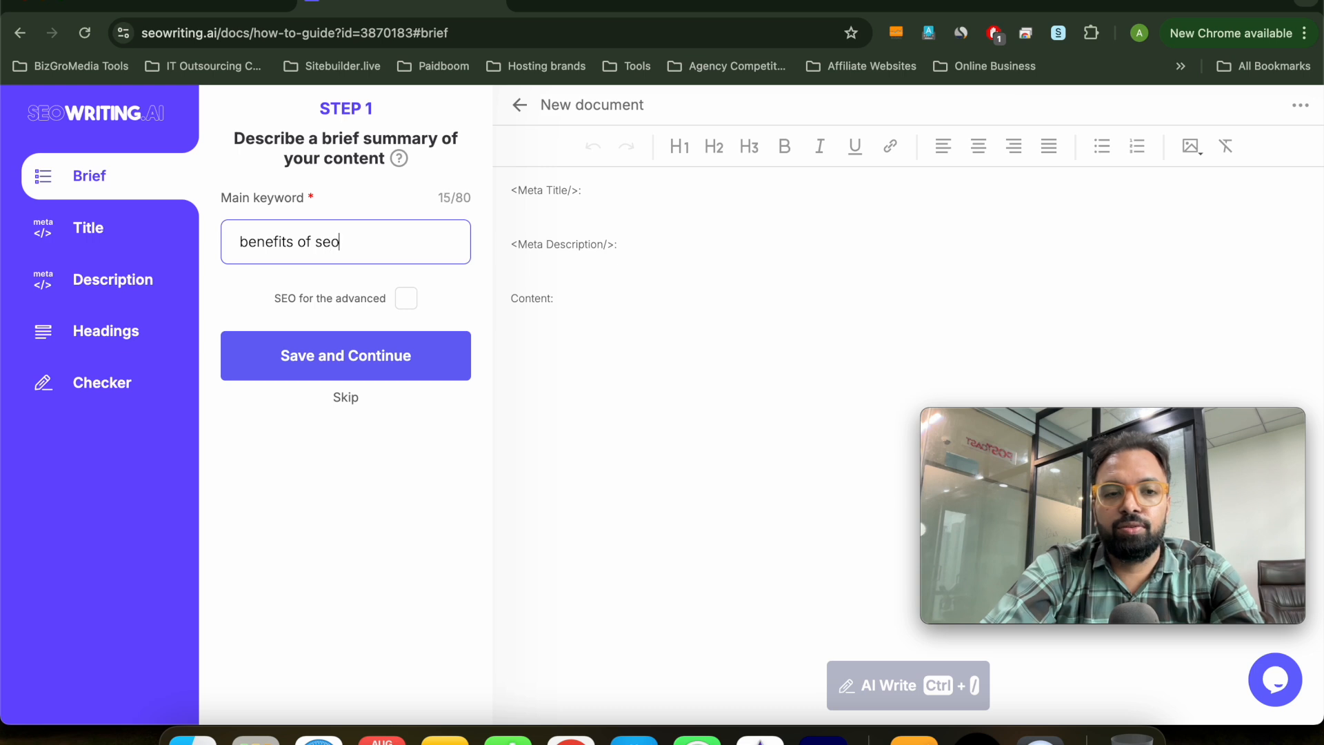
key(super+a)
key(BackSpace)
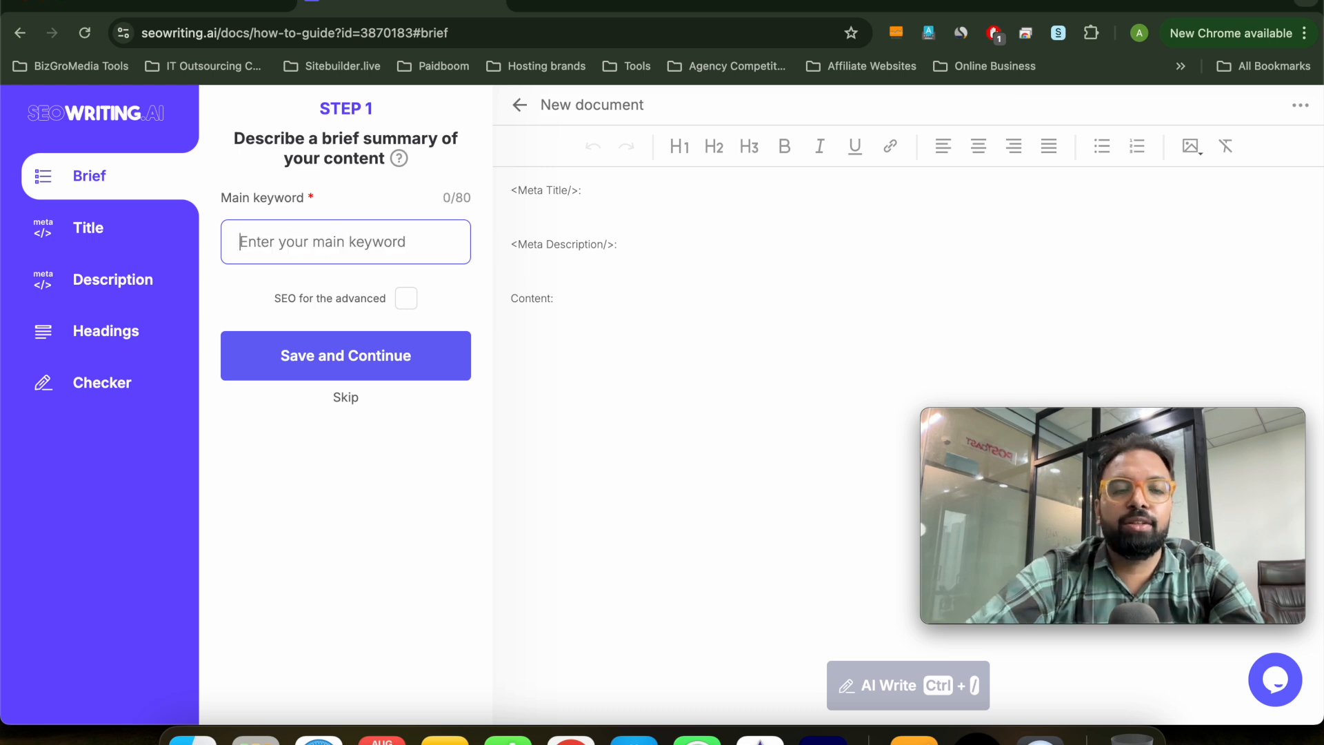
- Enter "how to fix broken 404 error in seo" as the main keyword and enable SEO for the advanced
text(ow to fix)
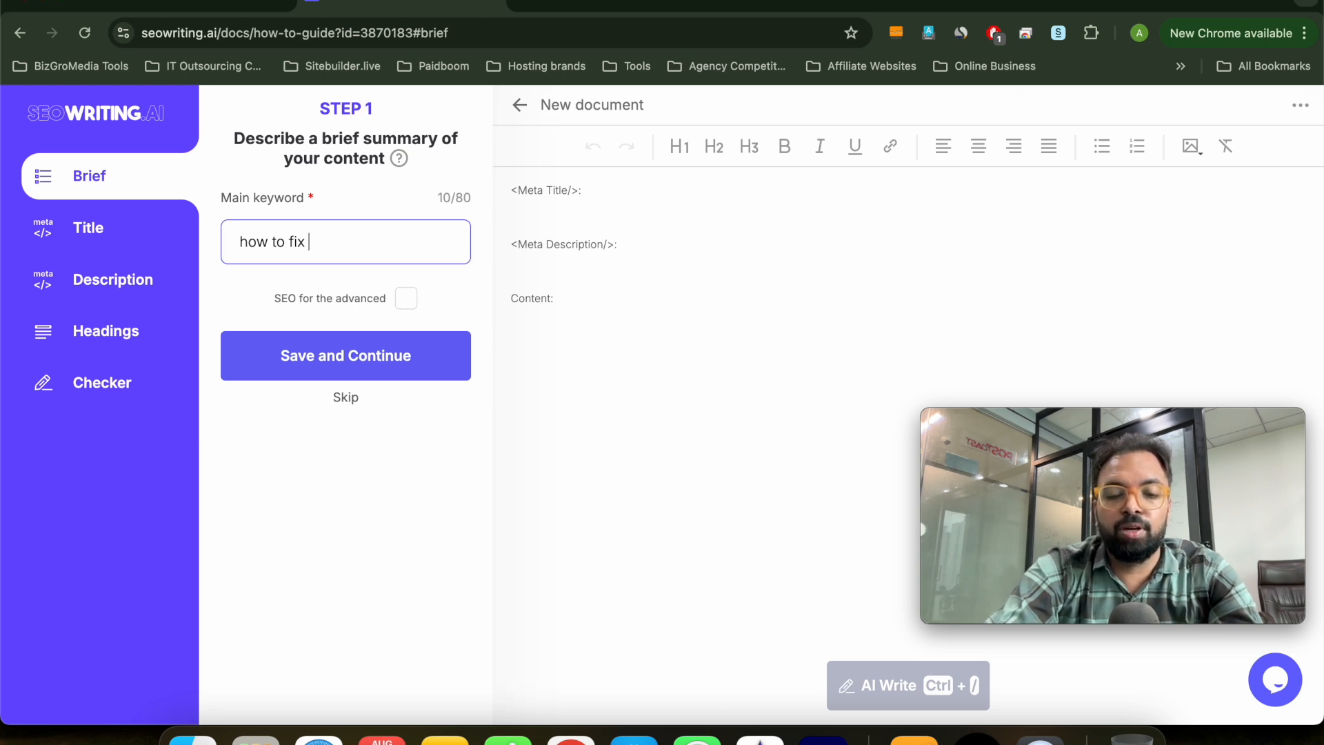
text(broken 404 e)
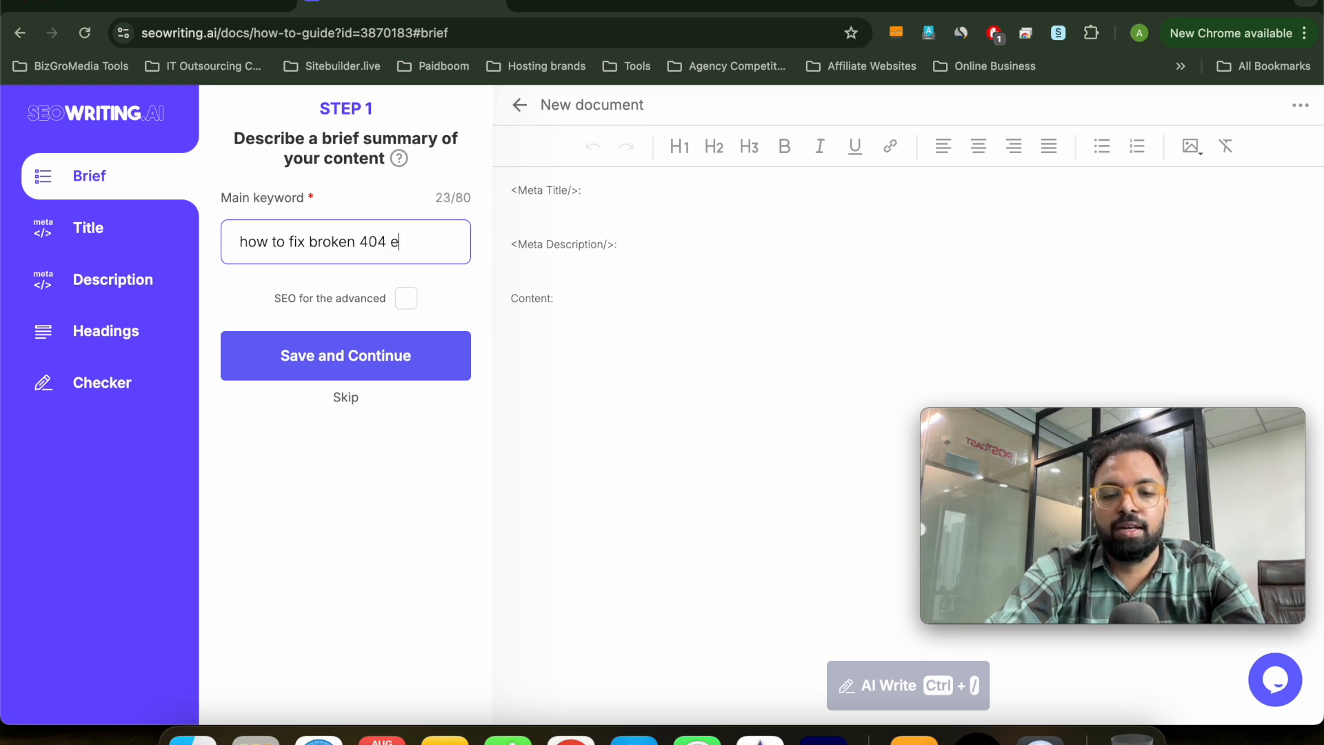
text(rror in seo)
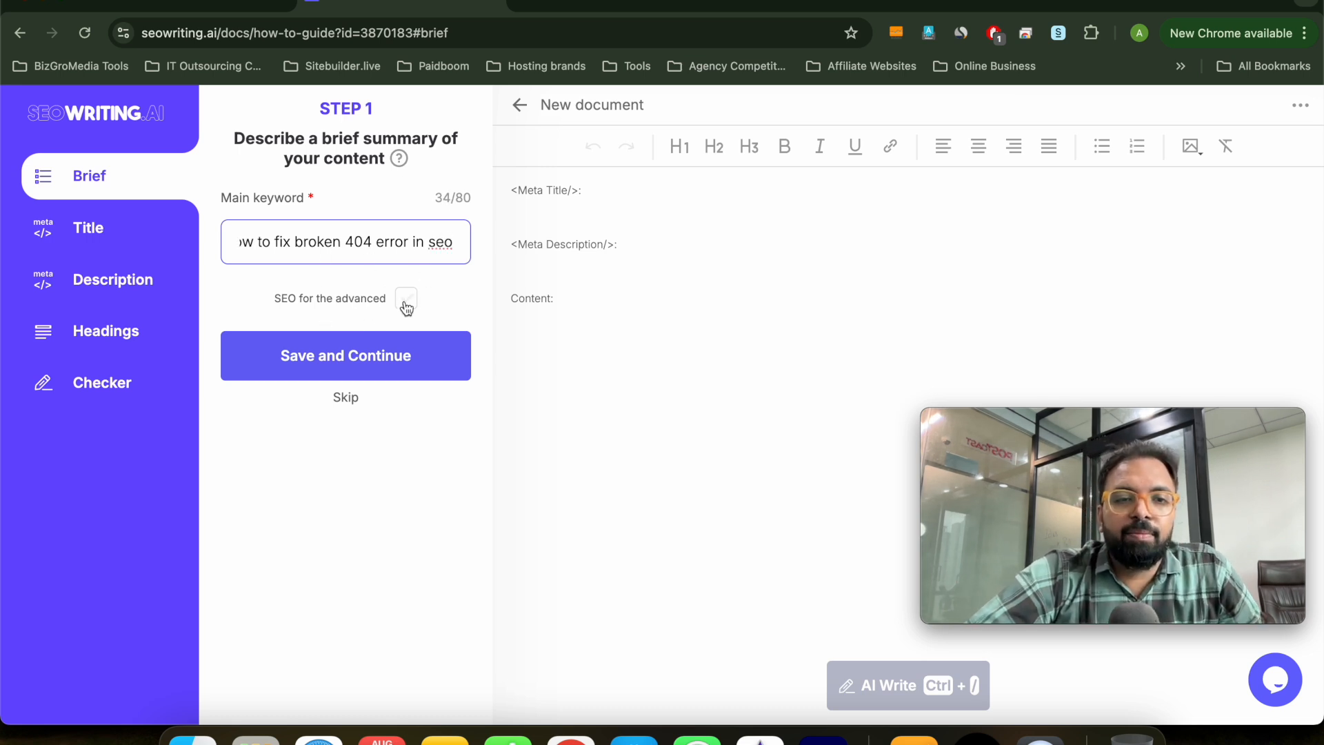
click(406, 300)
click(407, 300)
click(406, 301)
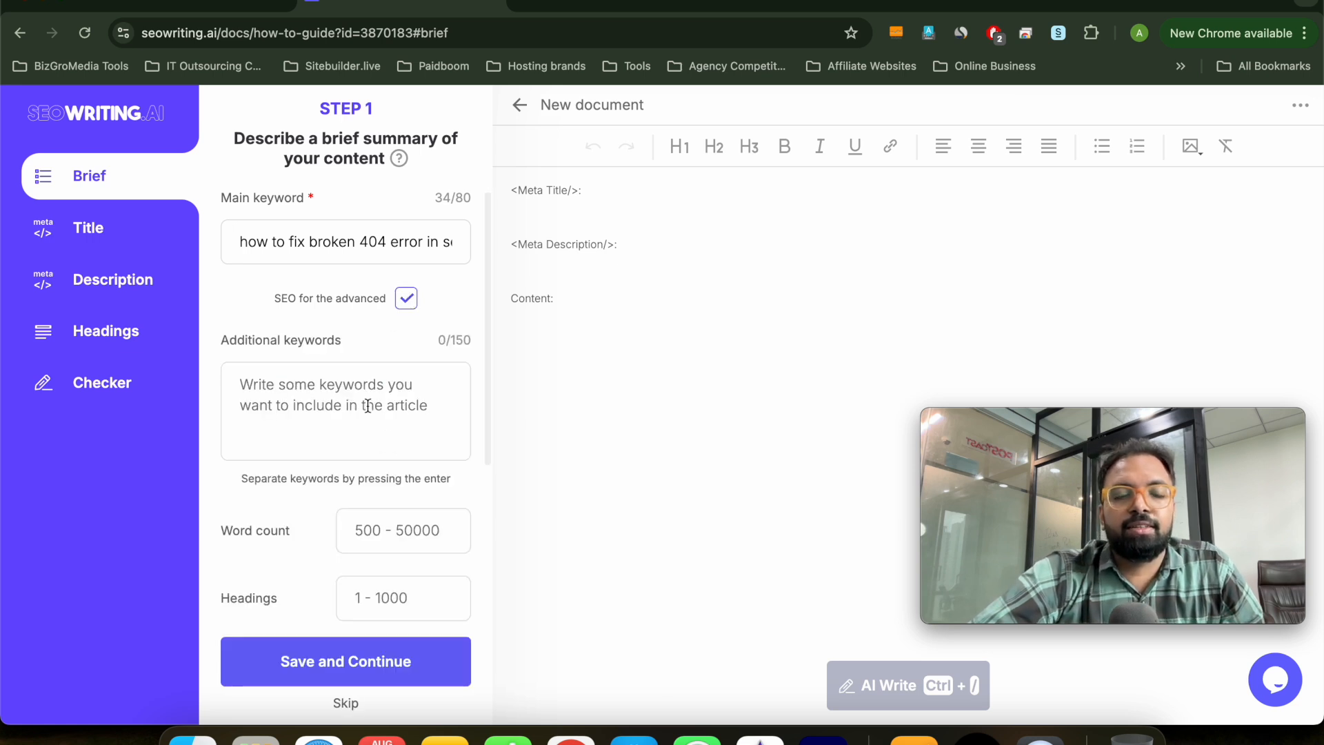
- Review the advanced count fields and the Content Analysis options for main keyword placement, and save the brief
scroll(402, 424, down, 4)
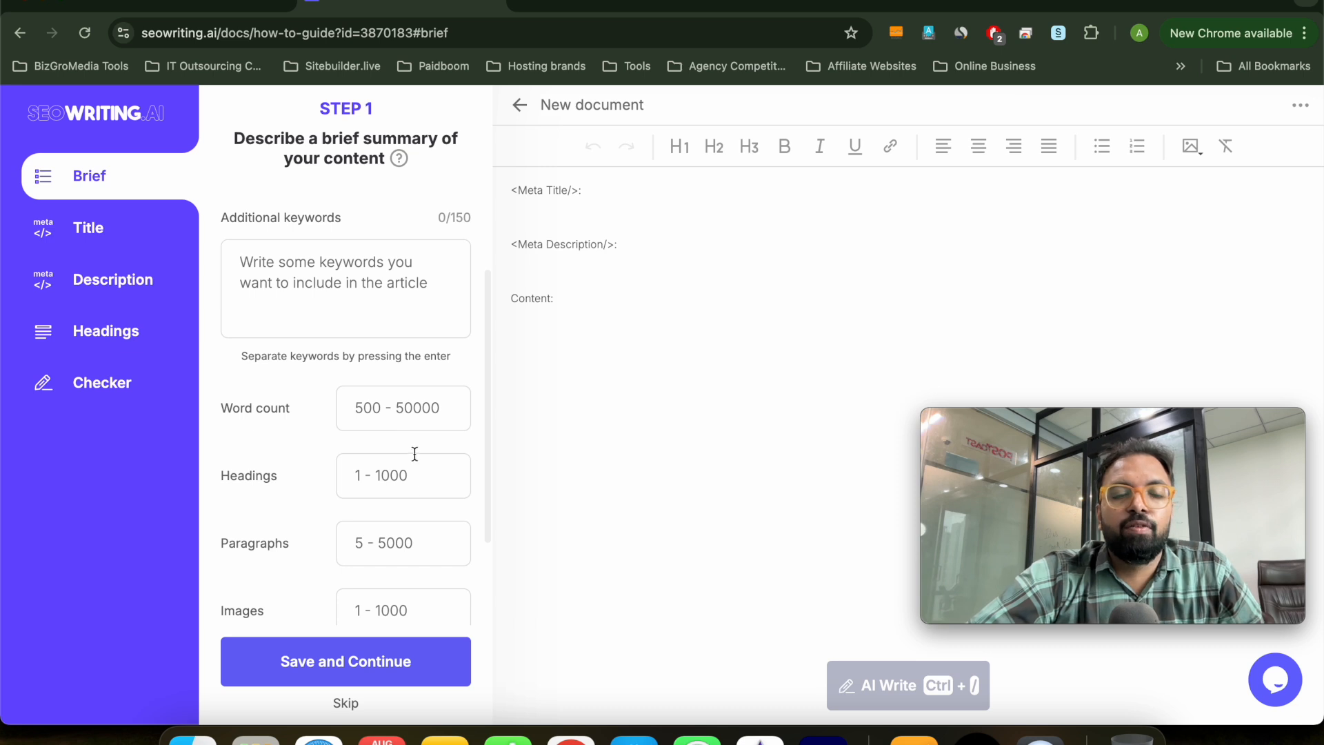
scroll(414, 455, down, 2)
scroll(396, 447, down, 1)
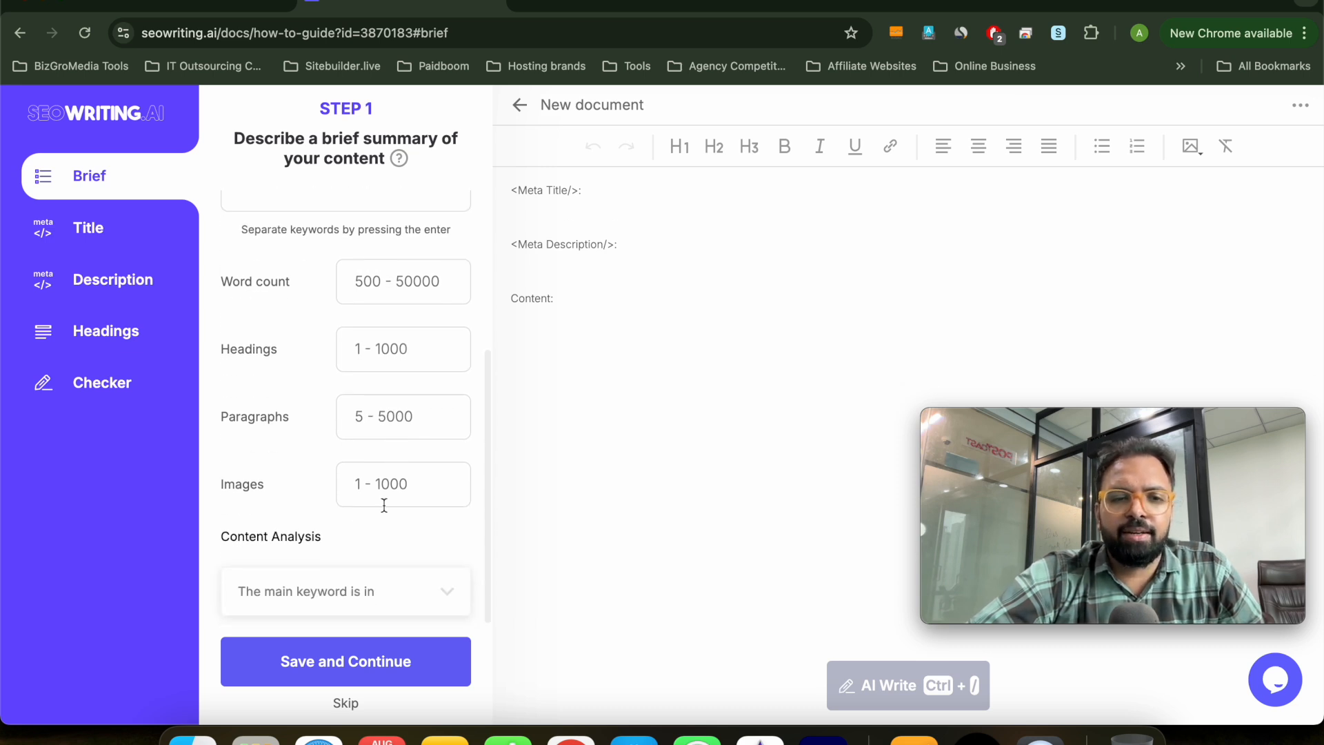
click(434, 605)
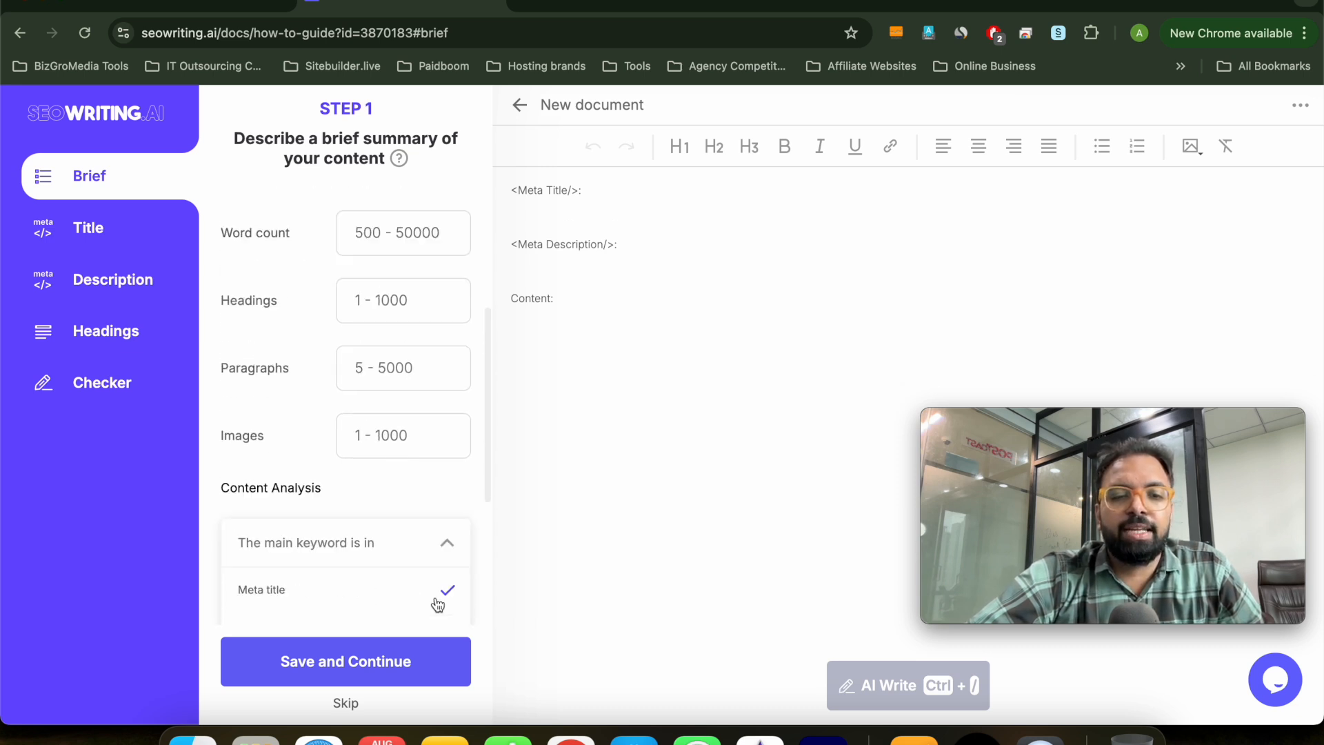
scroll(421, 538, down, 2)
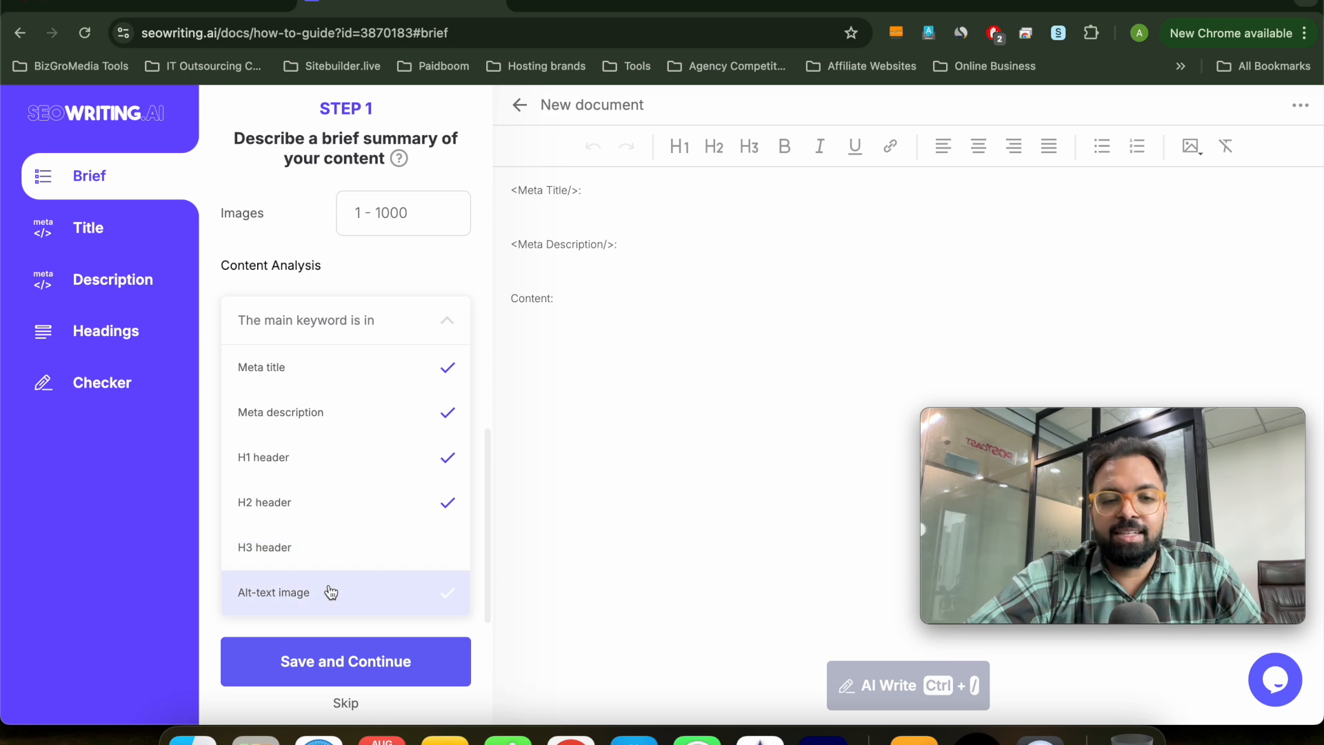
click(565, 421)
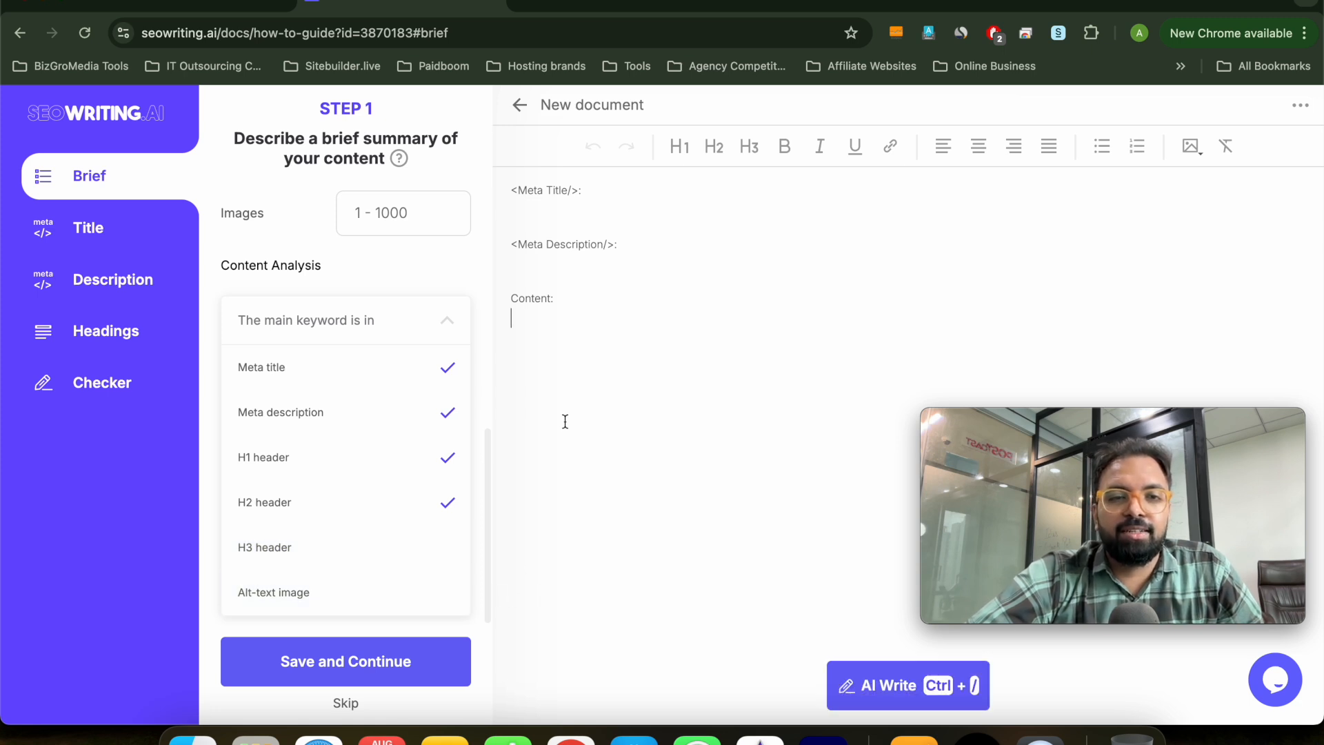
click(374, 668)
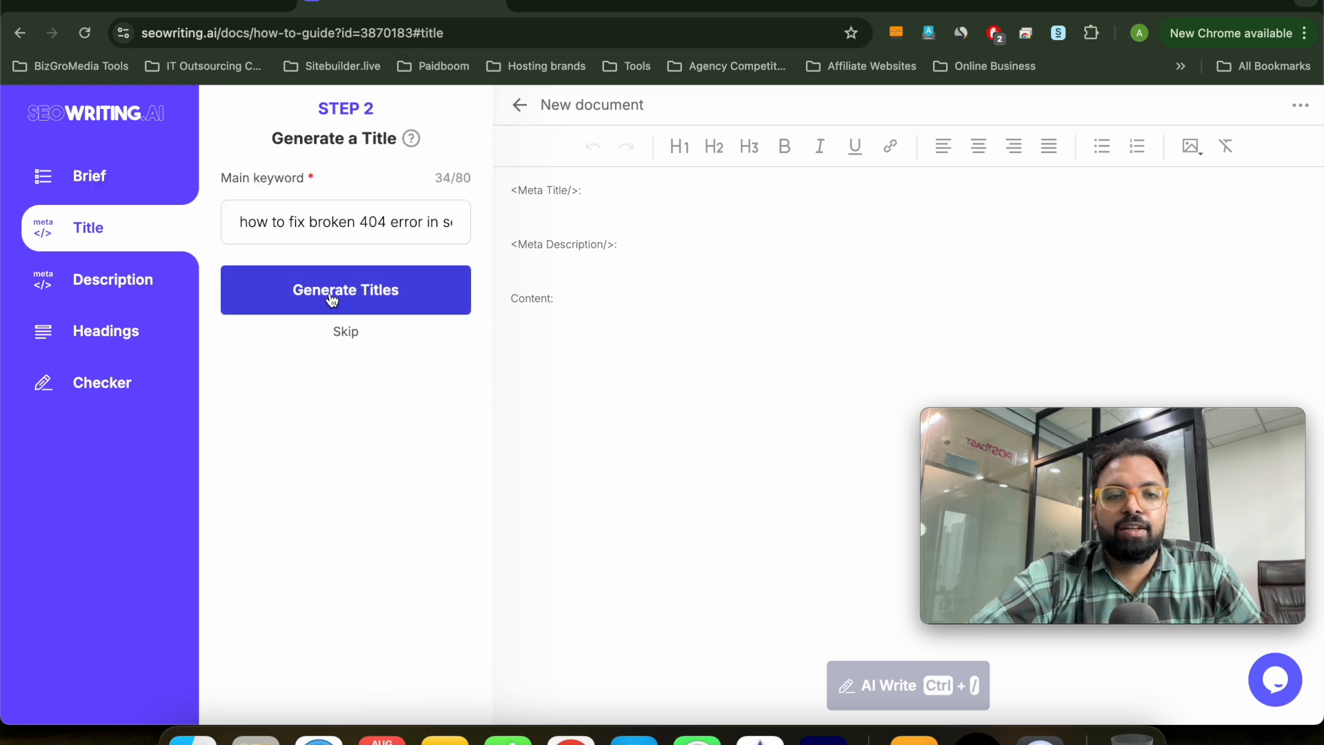
- Generate titles, choose "How to Fix Broken 404 Error in SEO - A Step-by-Step Guide" as the meta title, and continue to the Description stage
click(348, 297)
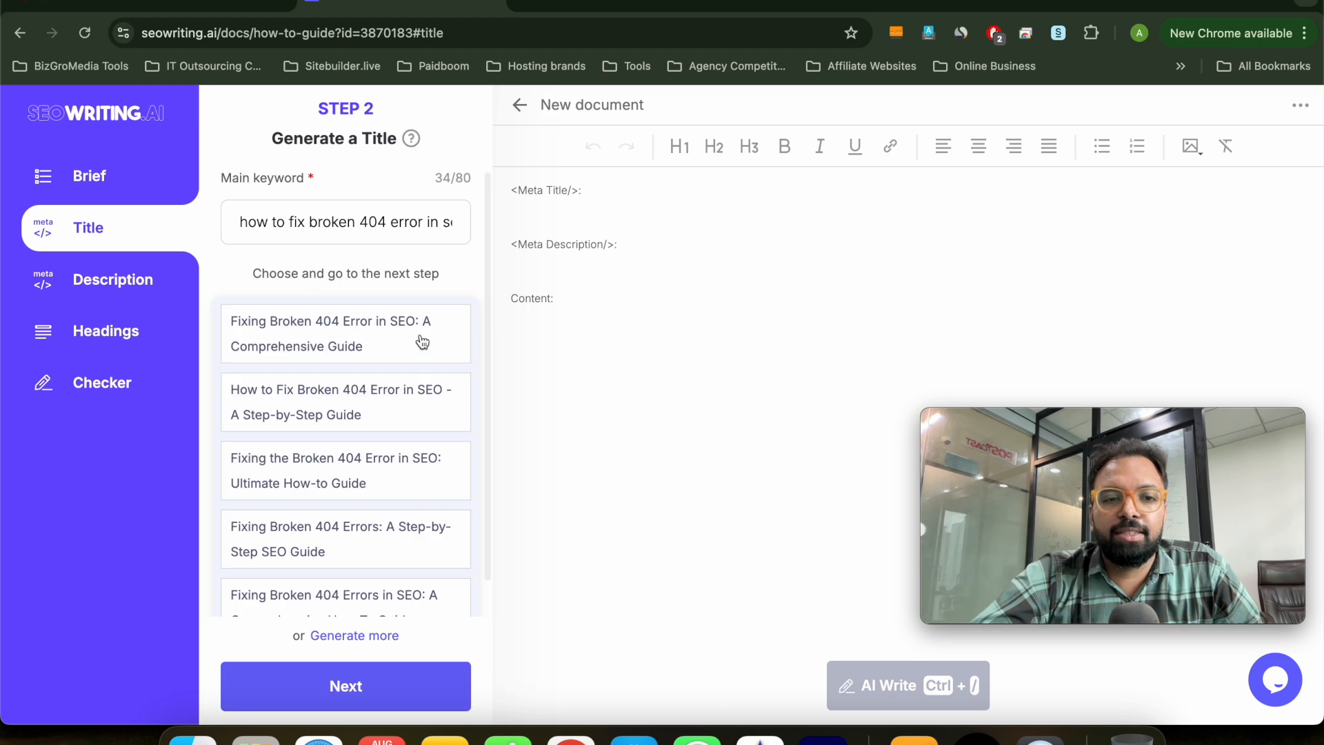
scroll(343, 552, down, 1)
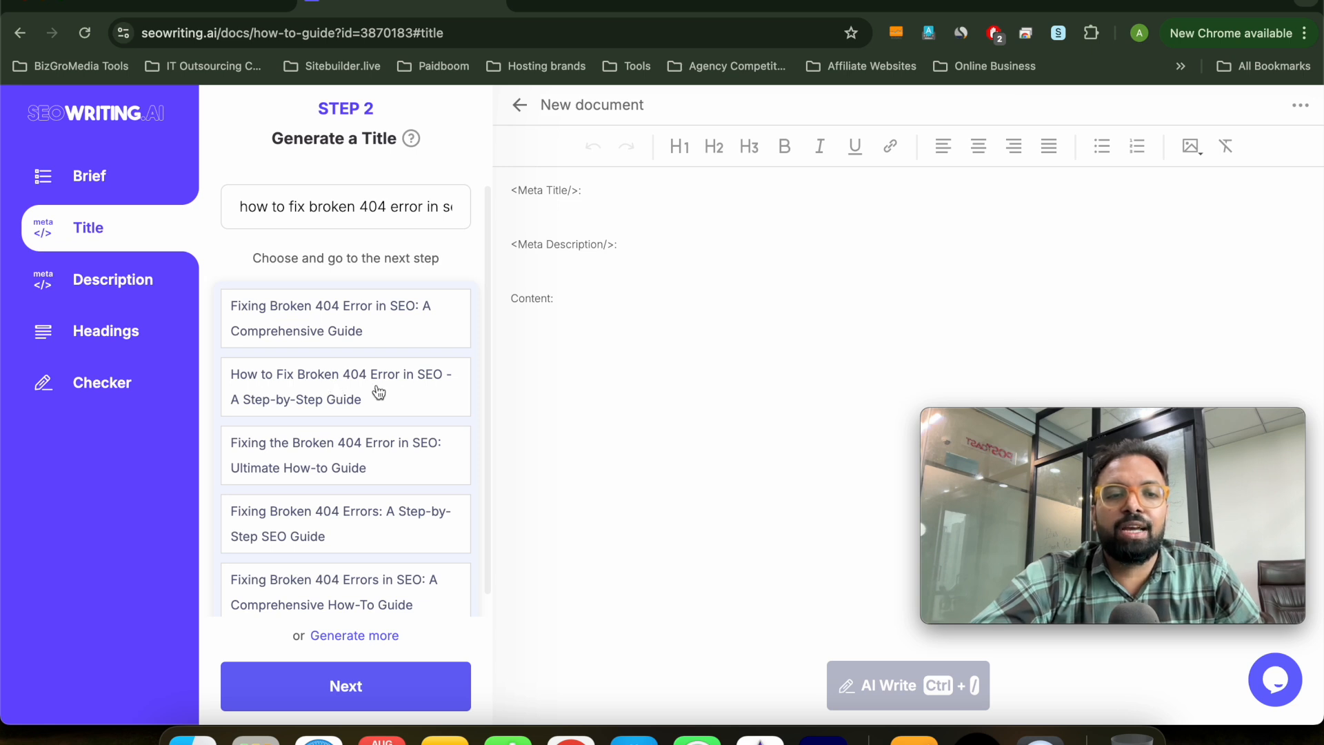
click(346, 397)
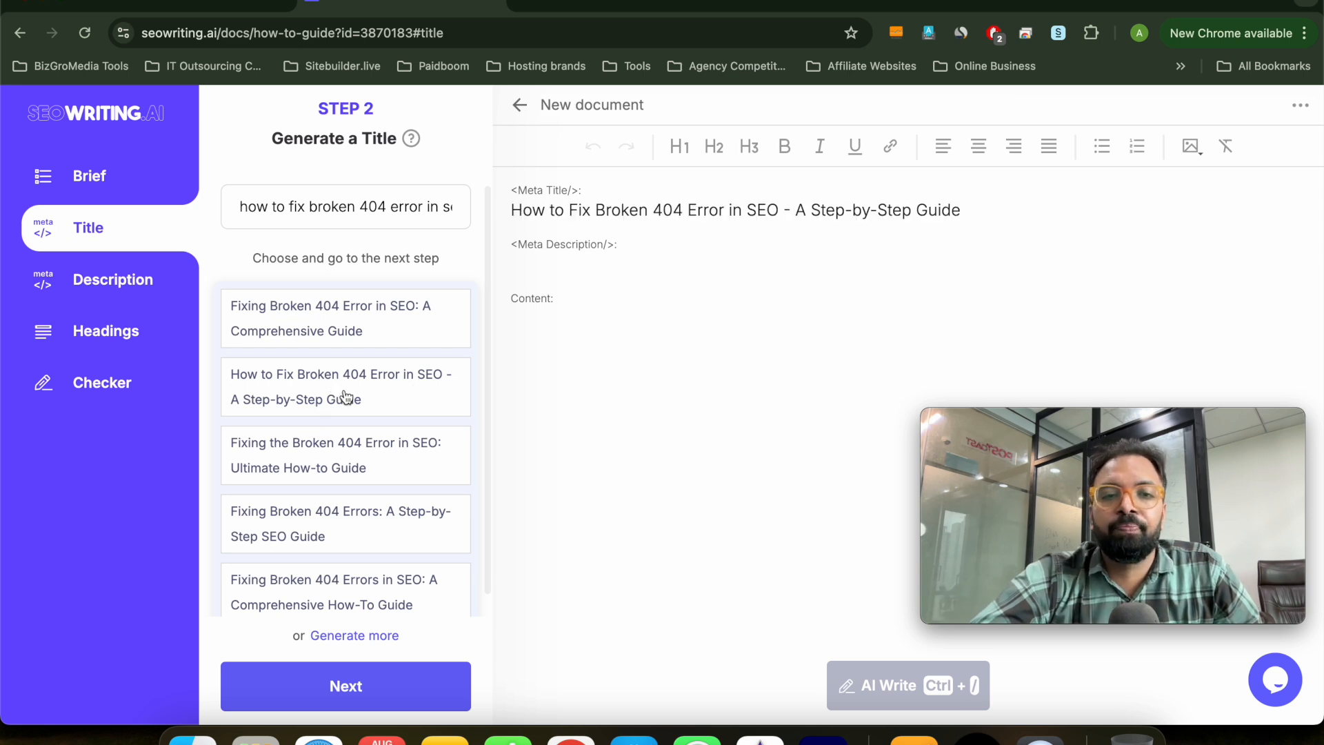
scroll(432, 482, down, 1)
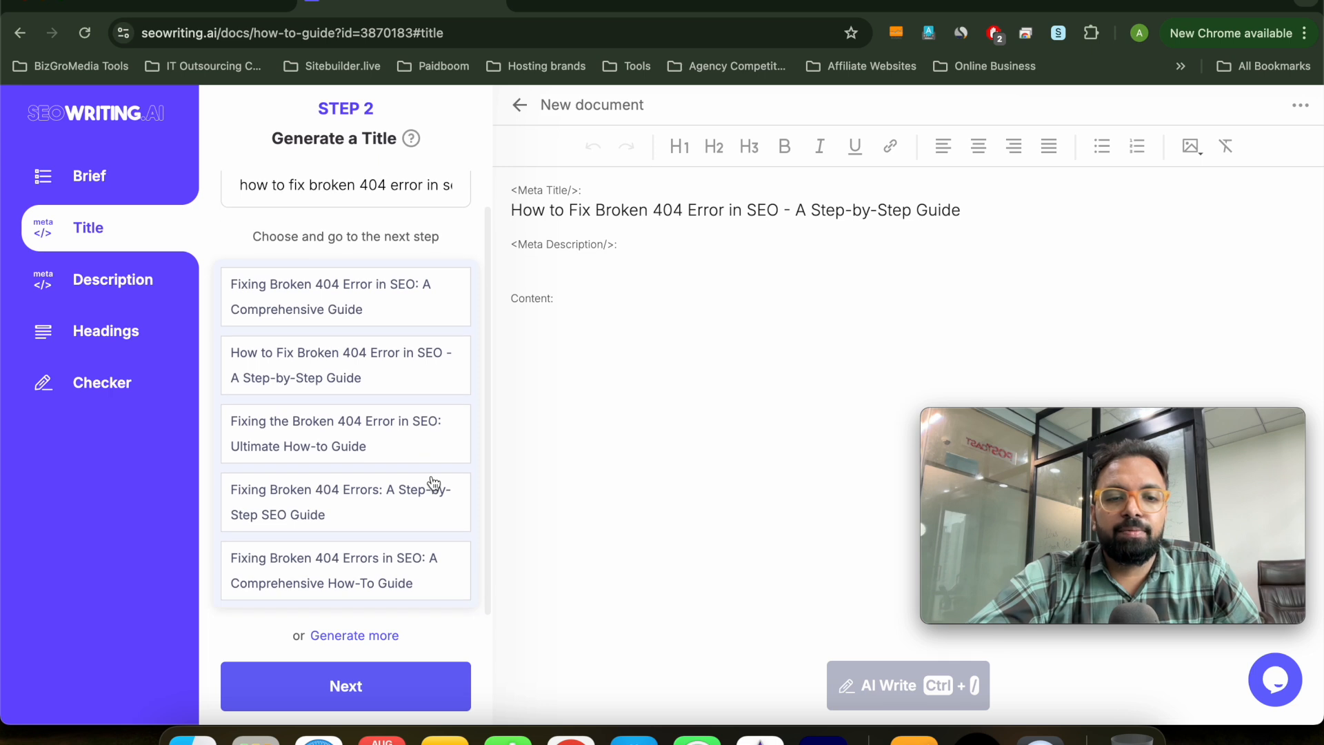
click(362, 686)
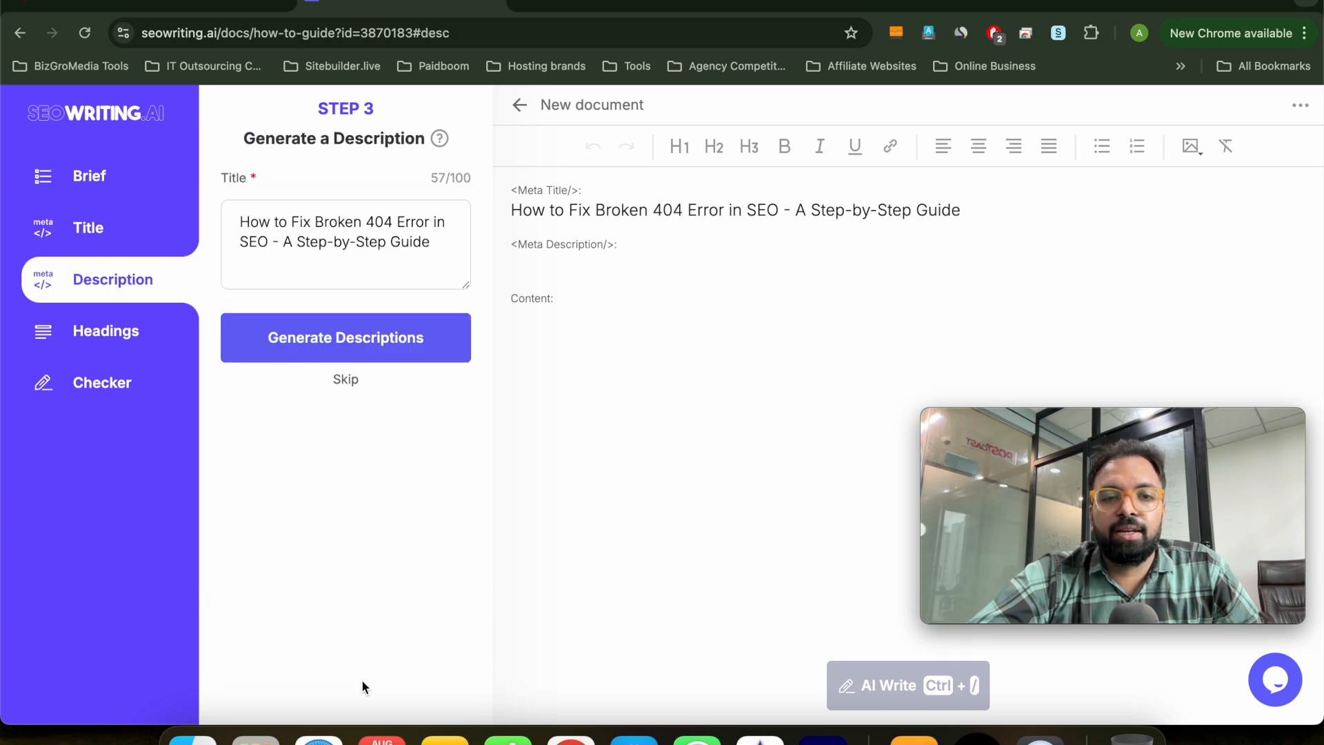
- Generate descriptions, choose the one starting "Learn how to fix broken 404 errors in SEO", and continue to the Headings stage
click(354, 345)
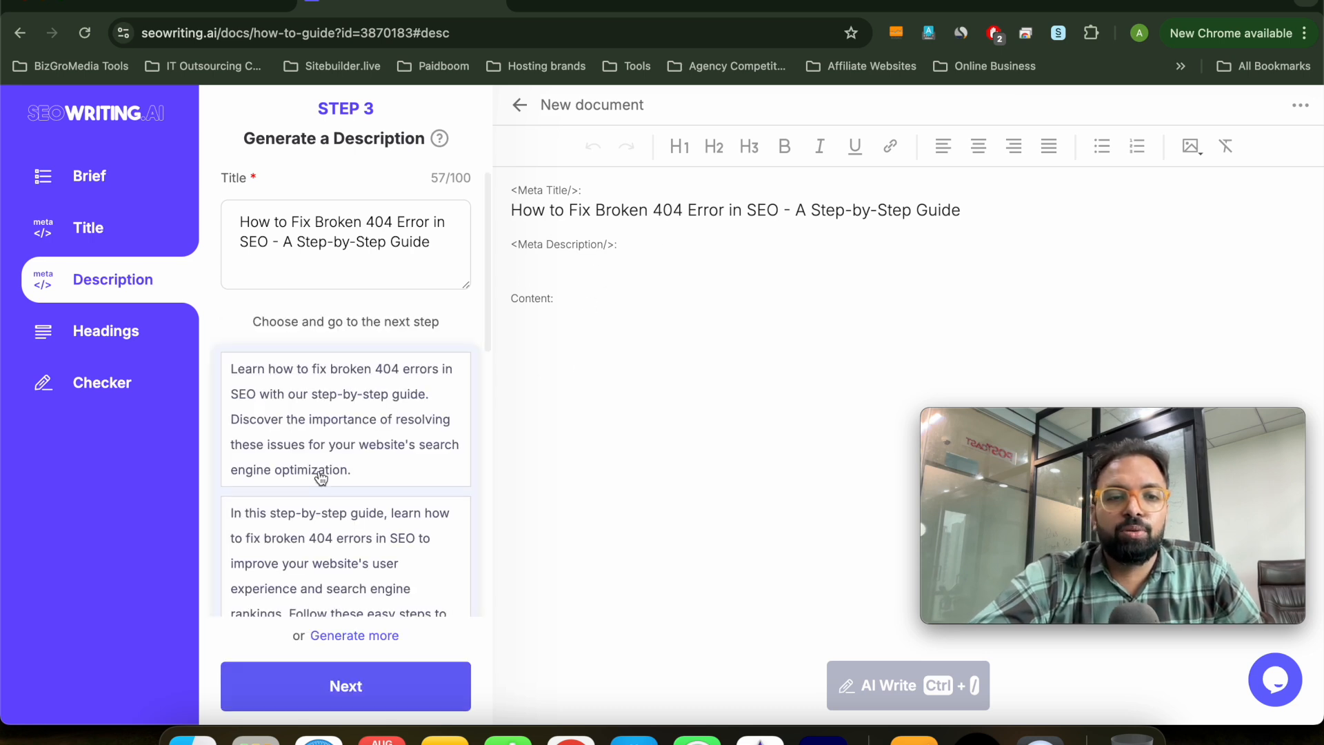
scroll(321, 476, down, 2)
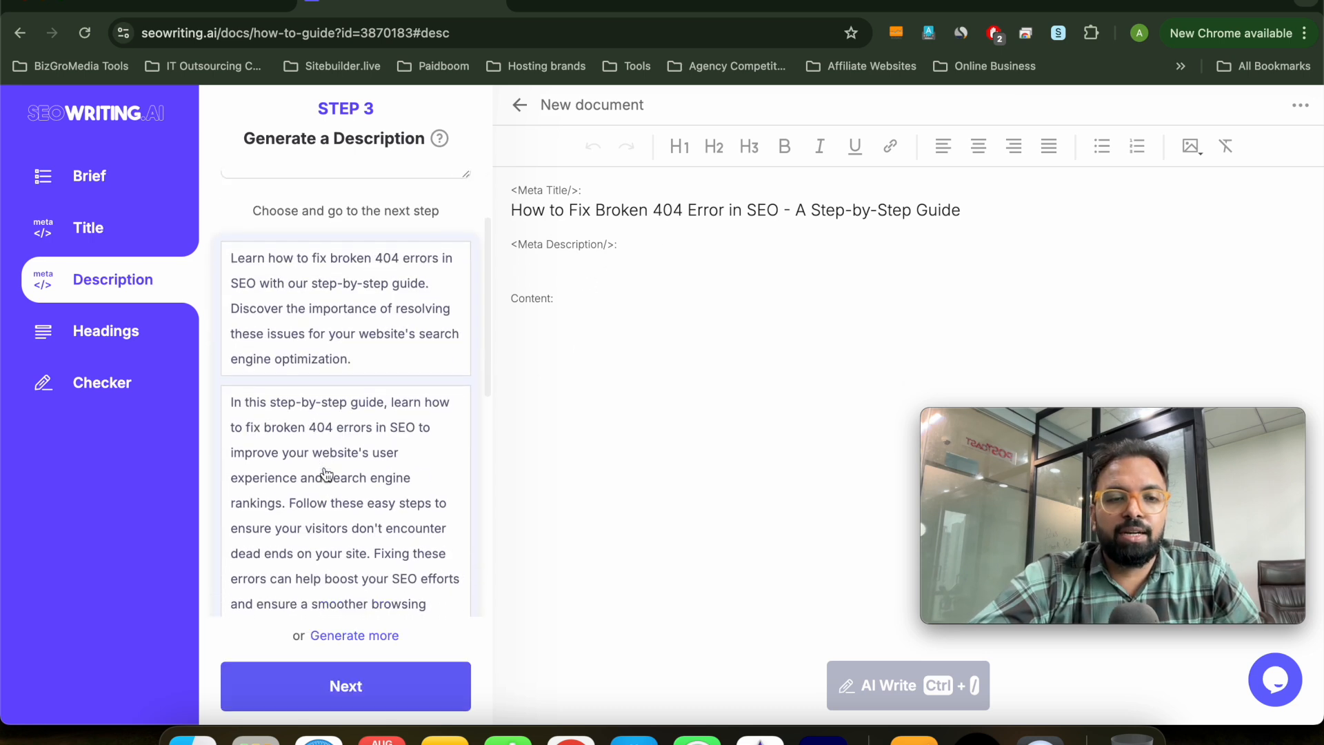
click(343, 300)
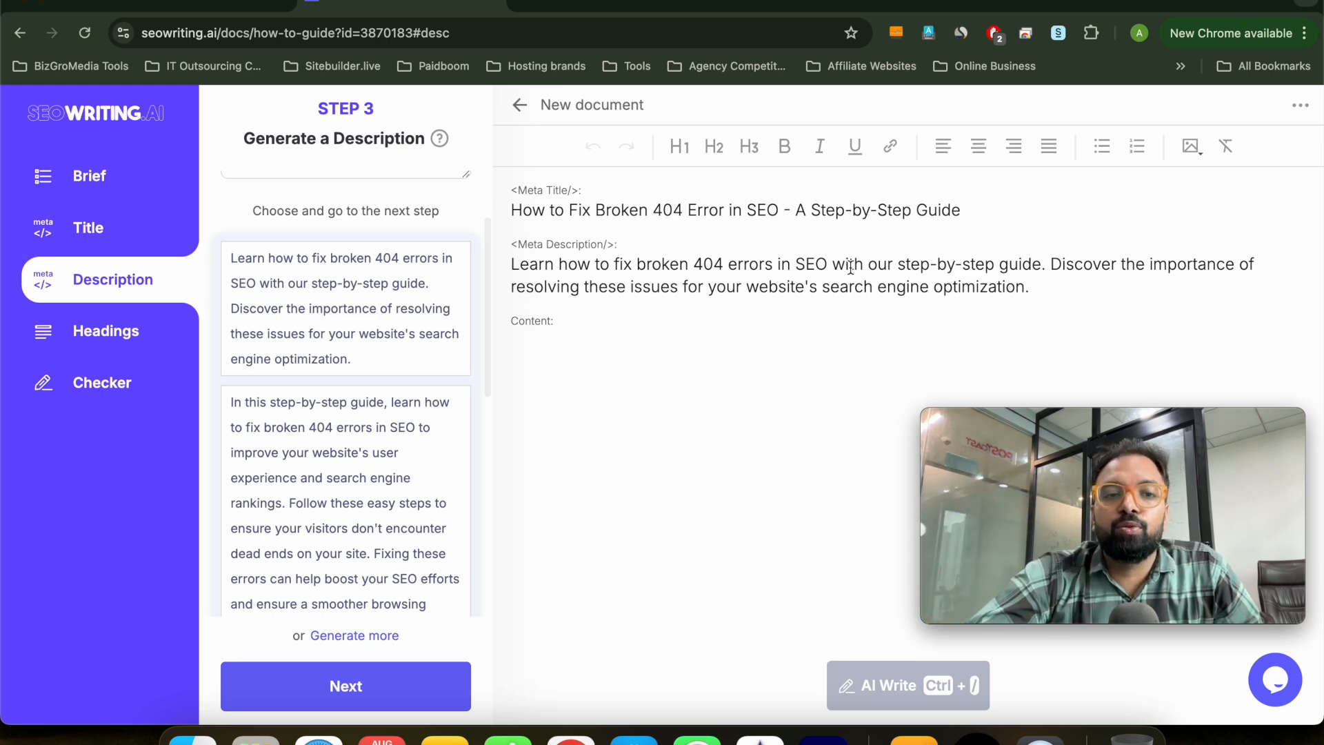
click(346, 693)
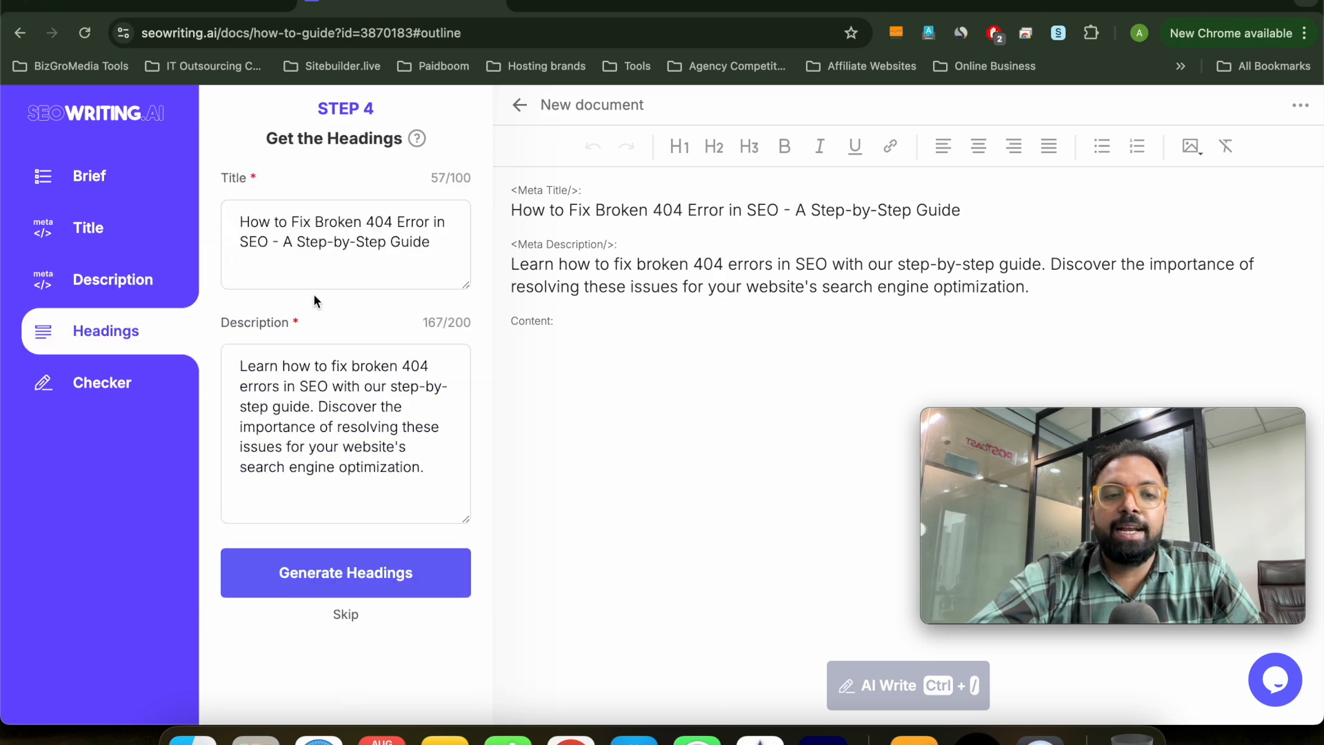
- Generate the headings from the title and description, and read through the article outline down to the conclusion
click(353, 574)
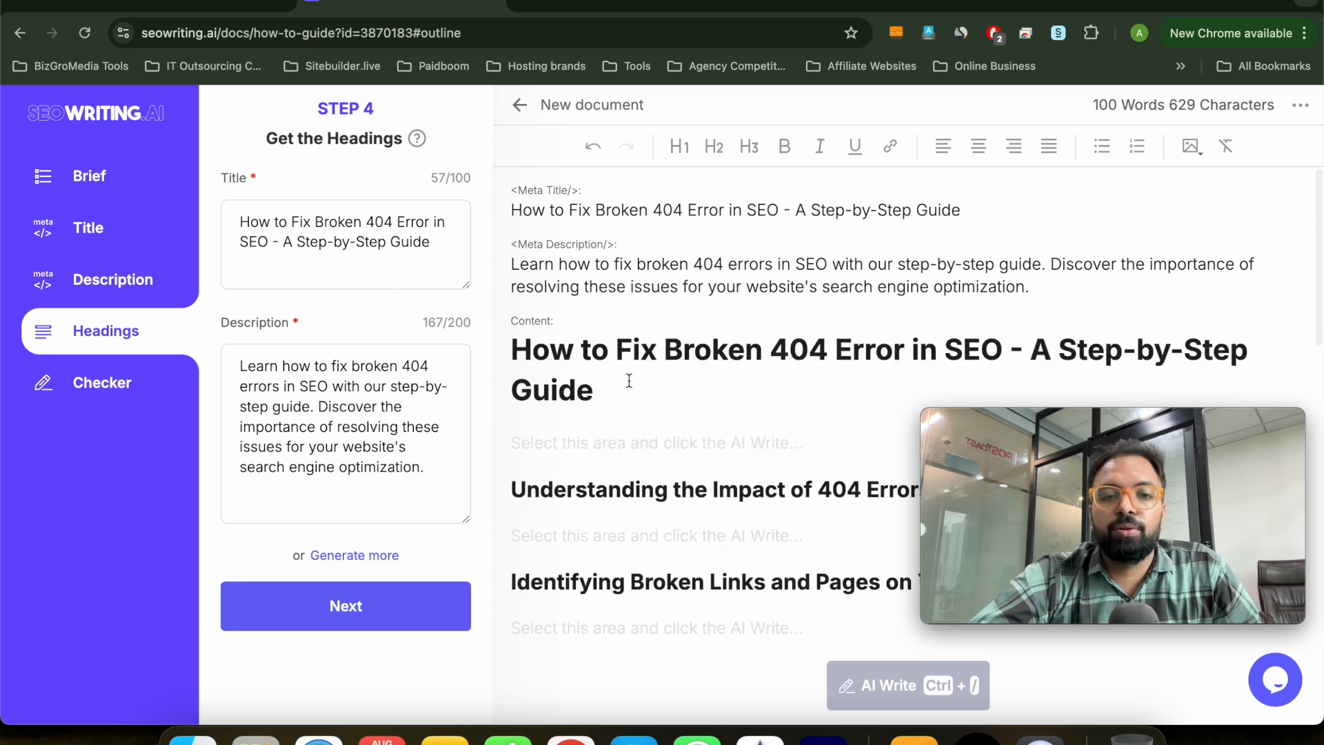
scroll(629, 380, down, 2)
scroll(628, 380, up, 1)
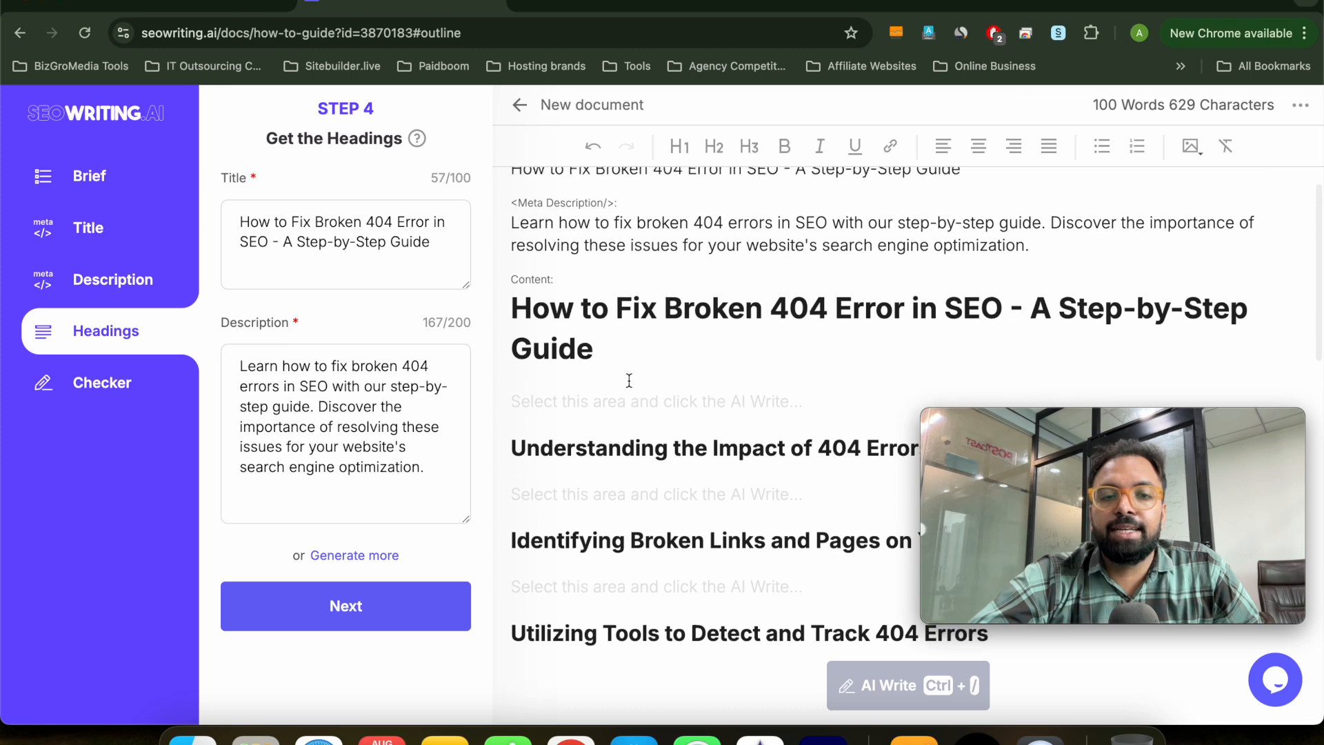
scroll(629, 380, up, 1)
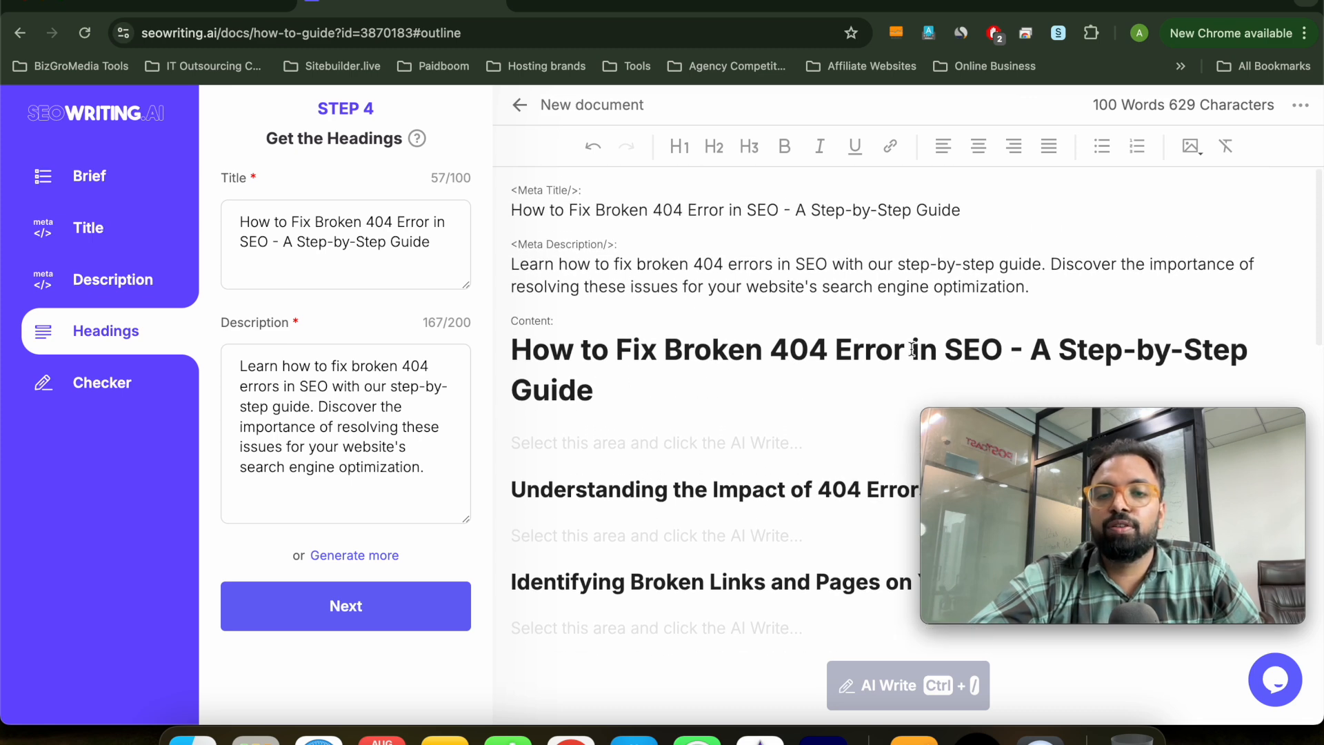
scroll(914, 349, down, 2)
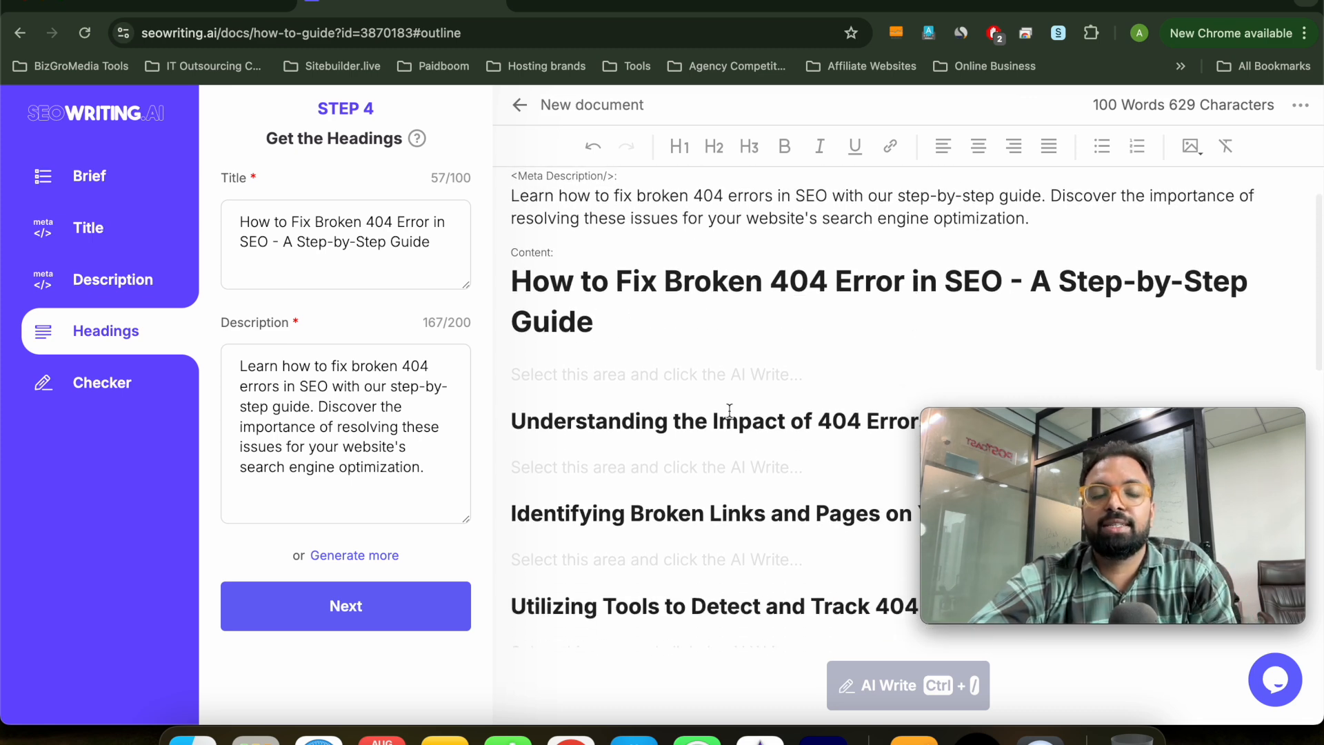
scroll(730, 411, down, 2)
scroll(729, 411, down, 2)
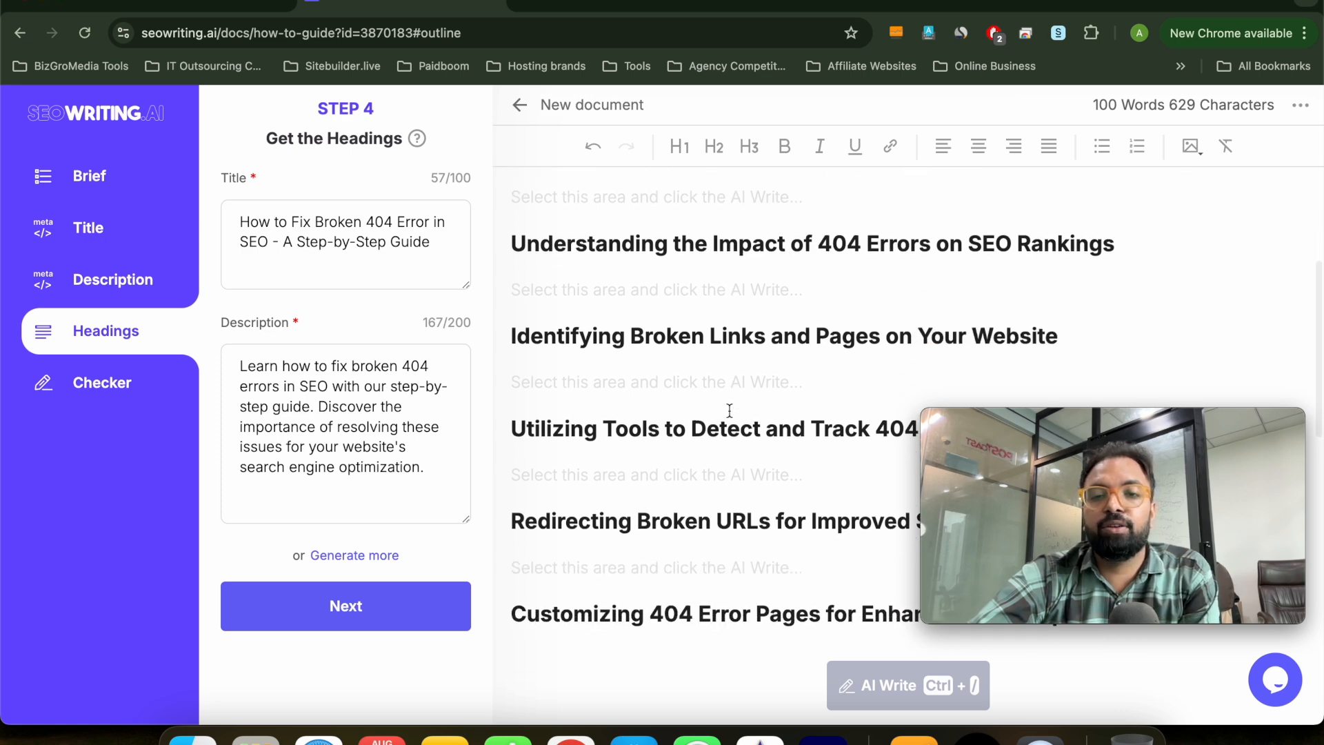
scroll(680, 430, down, 7)
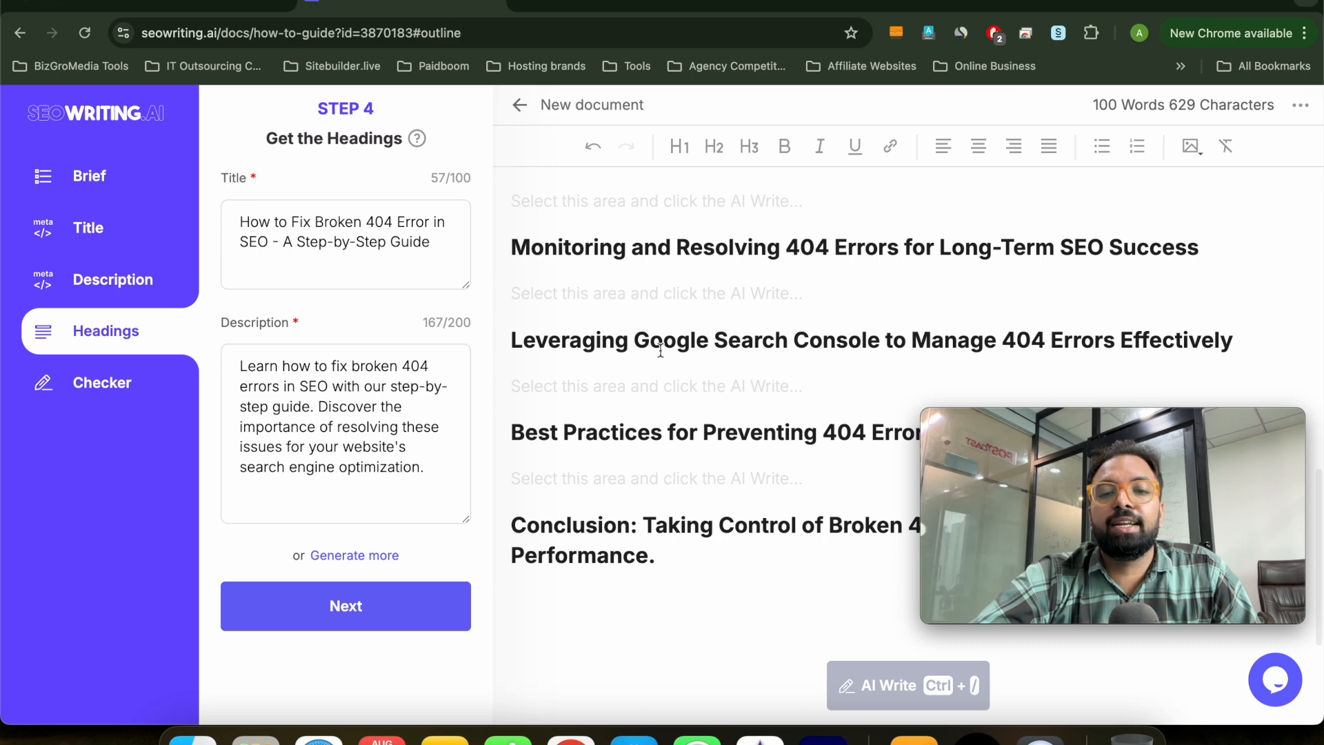
- Continue to the Checker stage, glance at its help article, and open the brief settings behind the Content Analysis score
click(340, 622)
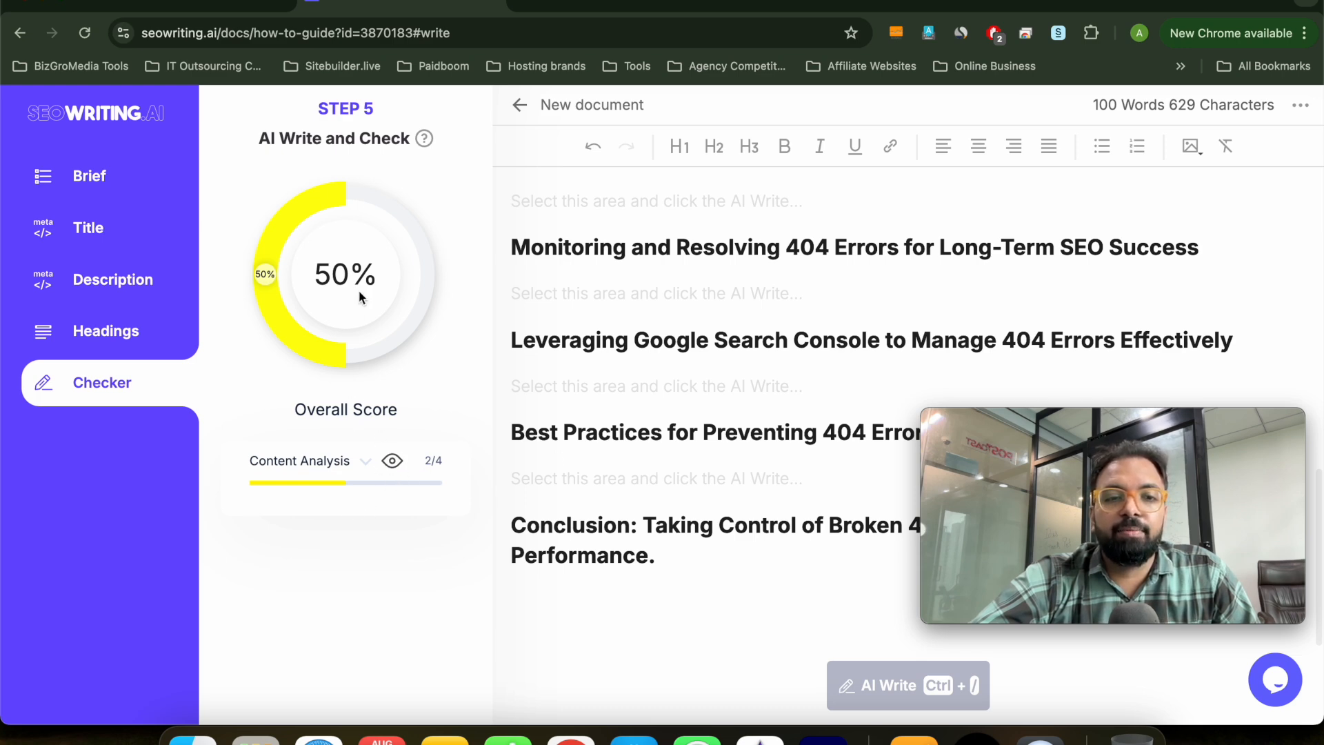
click(424, 140)
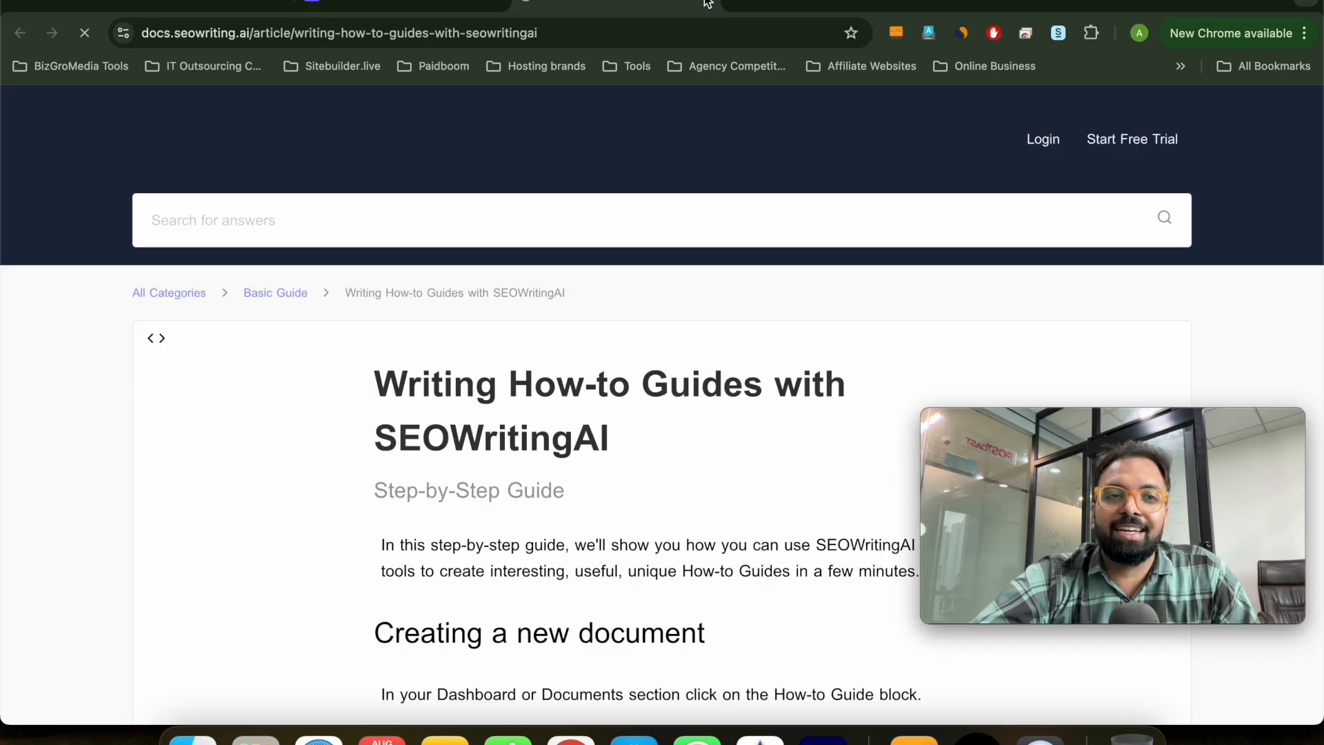
click(709, 4)
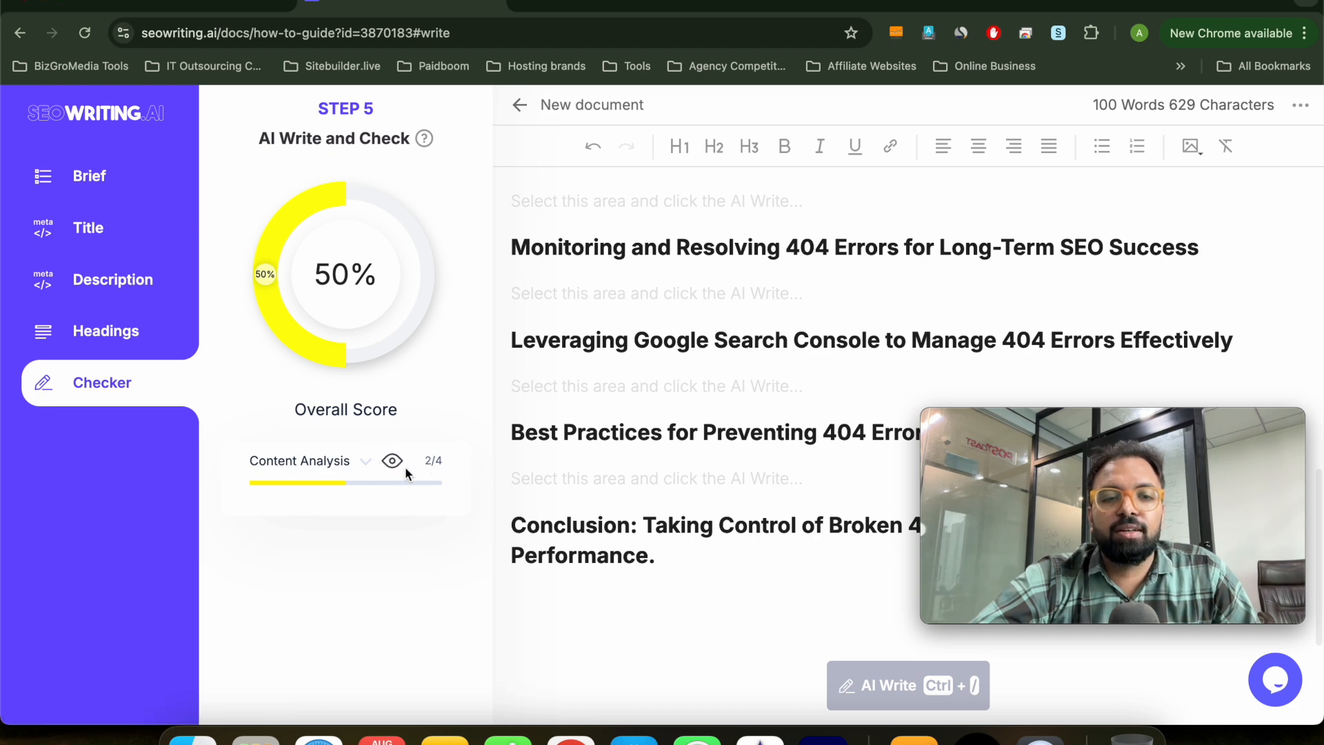
click(395, 462)
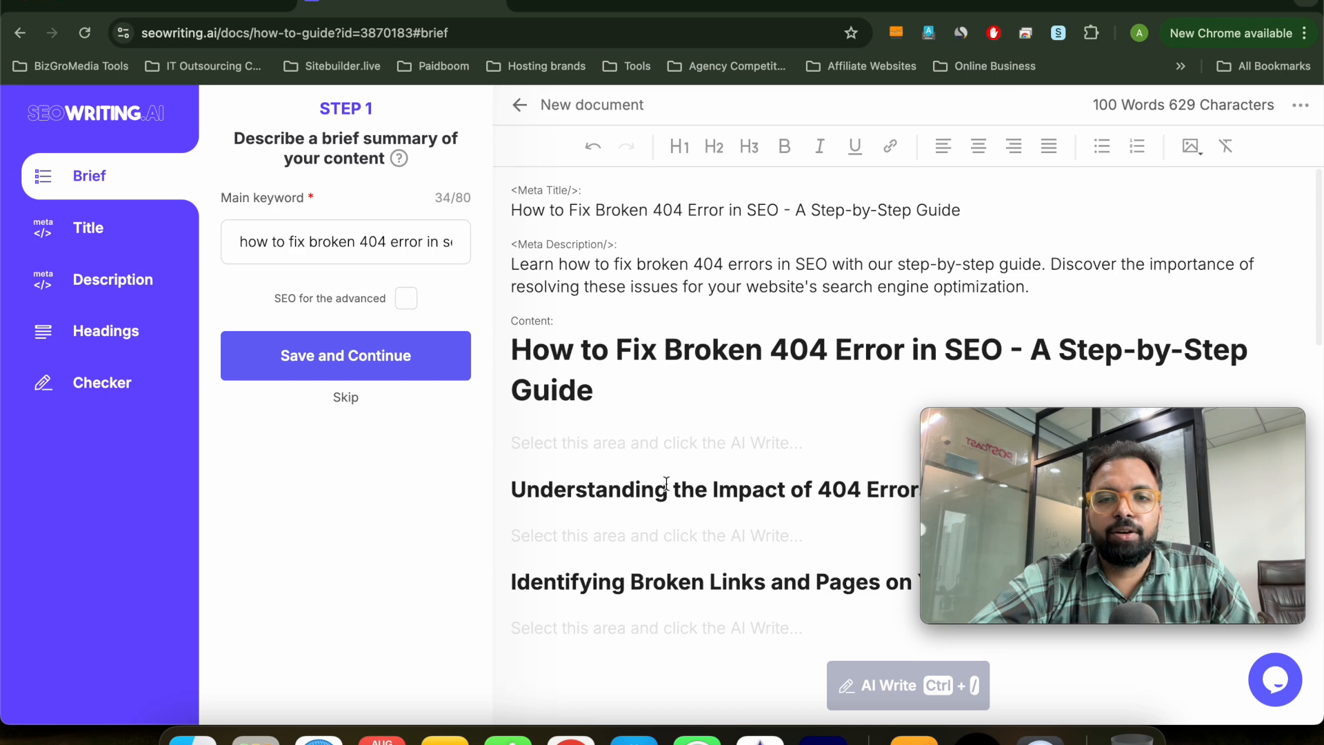
- Generate the introduction text with AI Write in the empty area beneath the article's main heading
scroll(666, 484, down, 3)
click(675, 235)
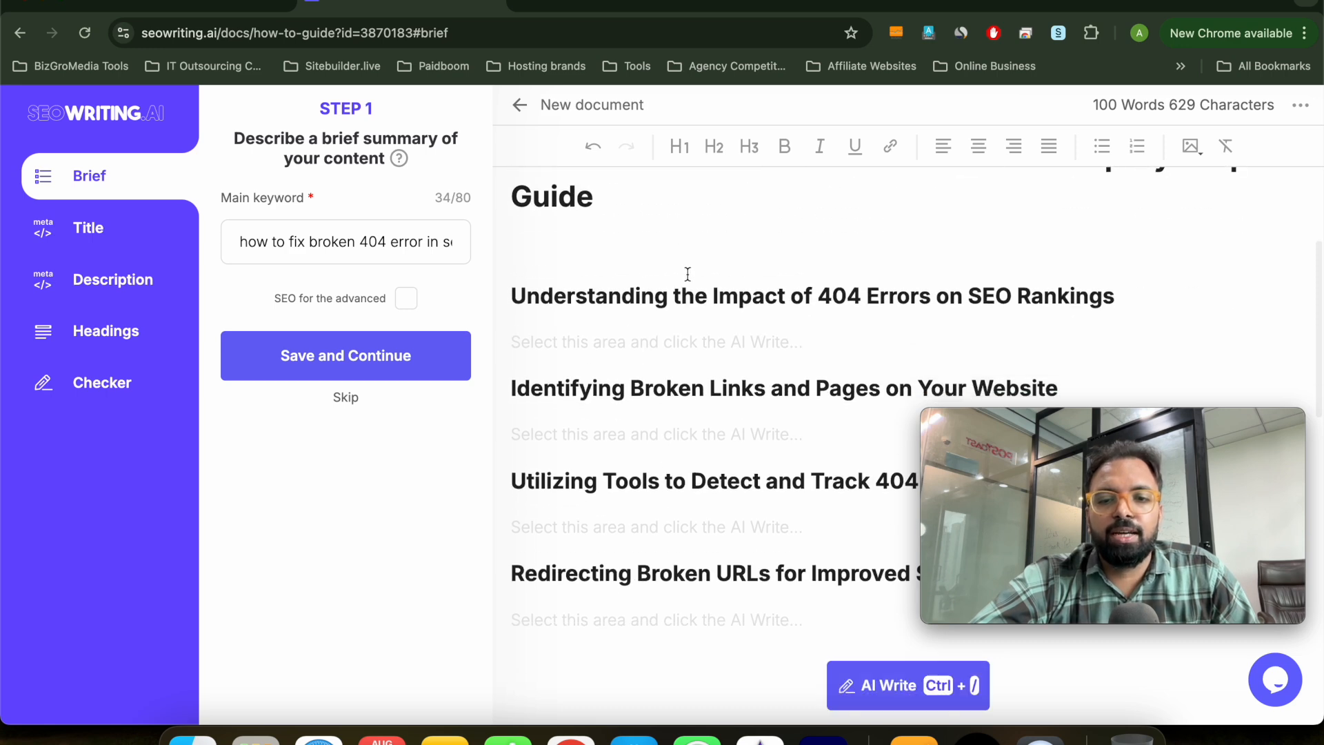
scroll(688, 273, up, 3)
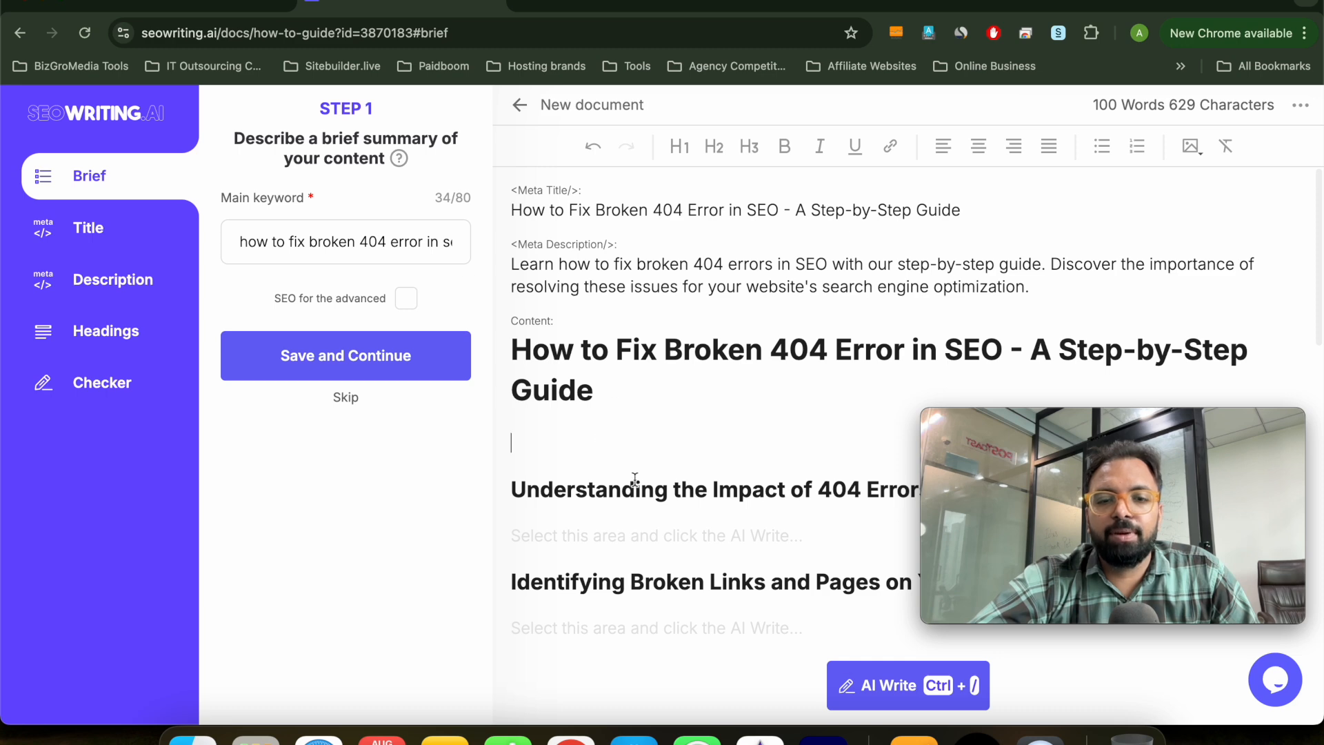
click(866, 672)
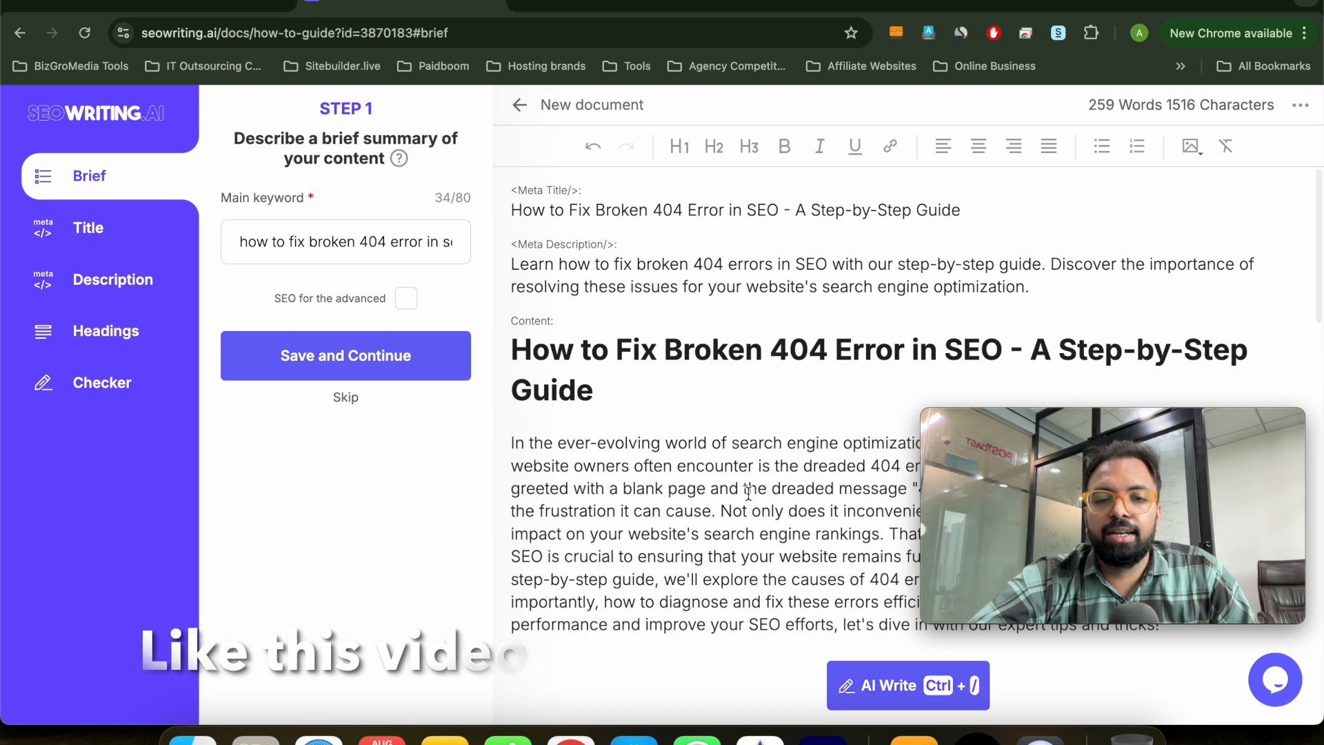
- Generate the text under "Understanding the Impact of 404 Errors on SEO Rankings" with AI Write and return to the article's beginning
scroll(758, 510, down, 9)
click(707, 210)
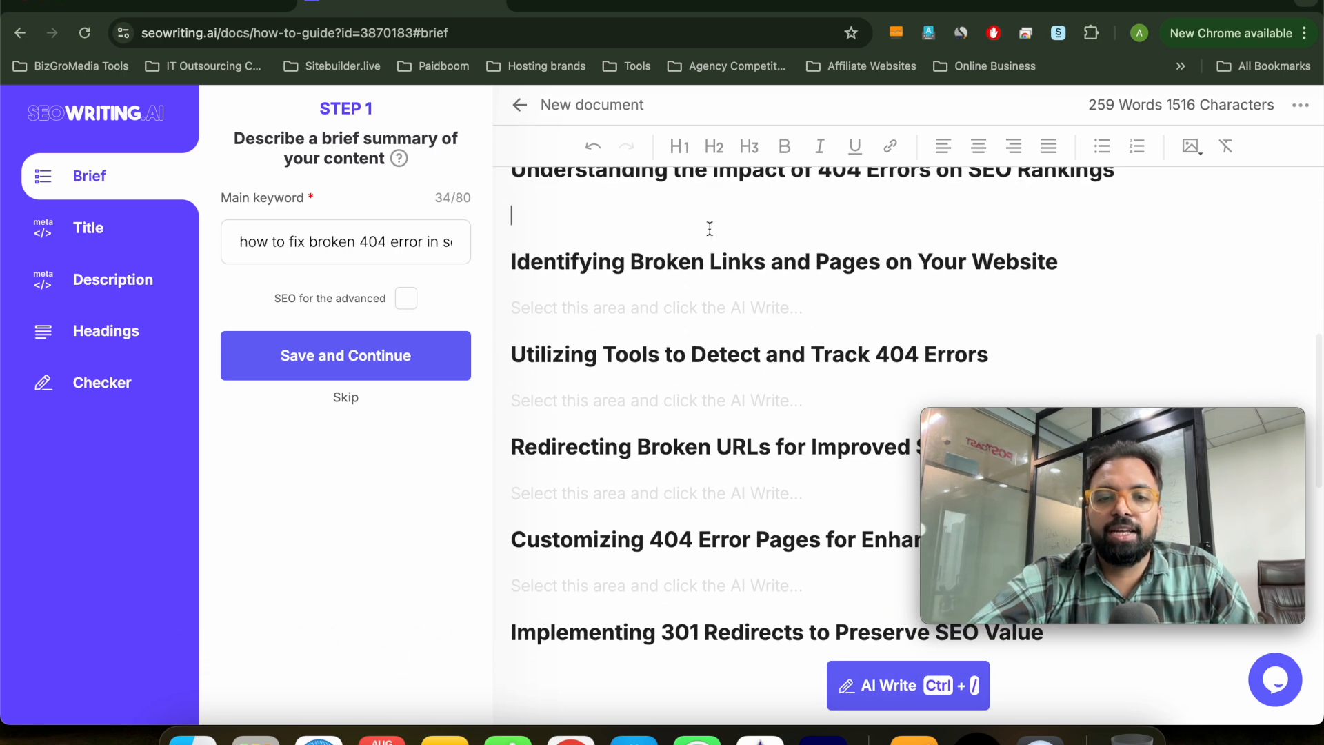
click(866, 681)
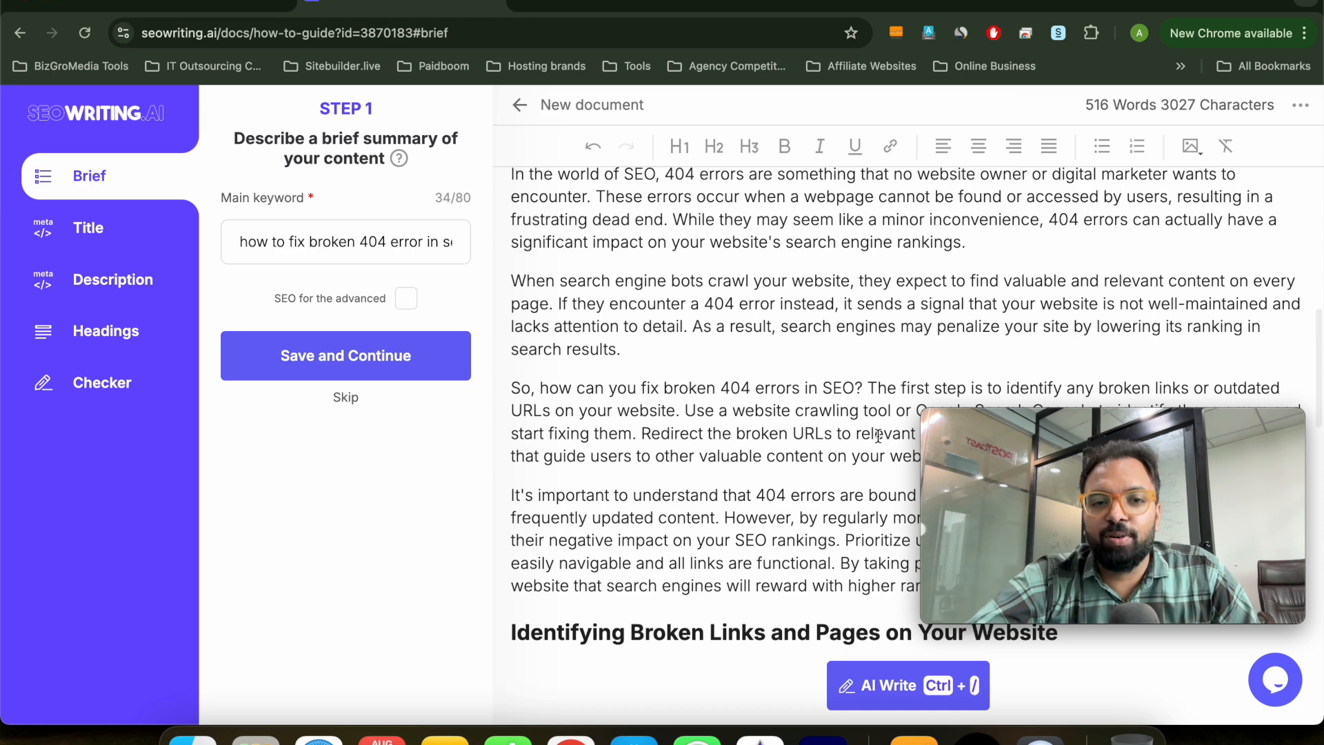
scroll(800, 326, up, 10)
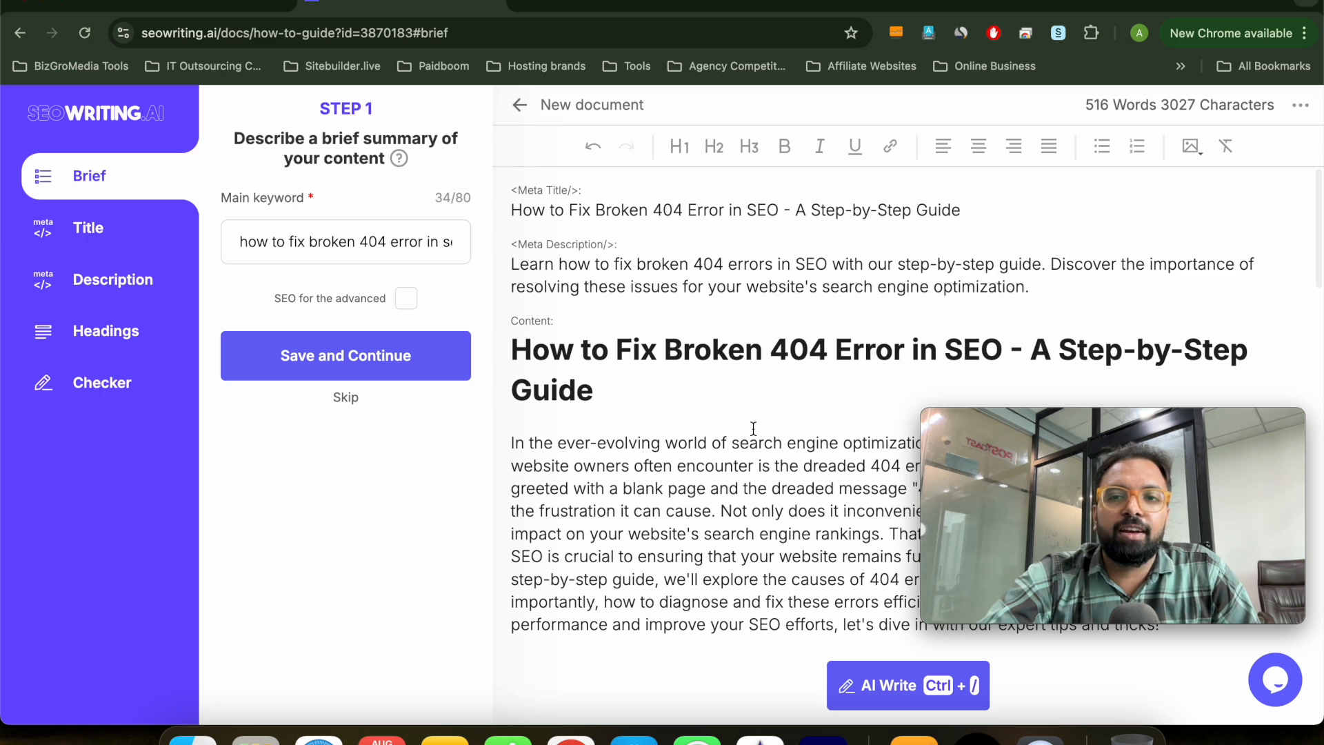
- Leave the guide and browse the tools and document types offered for creating a new document
click(519, 107)
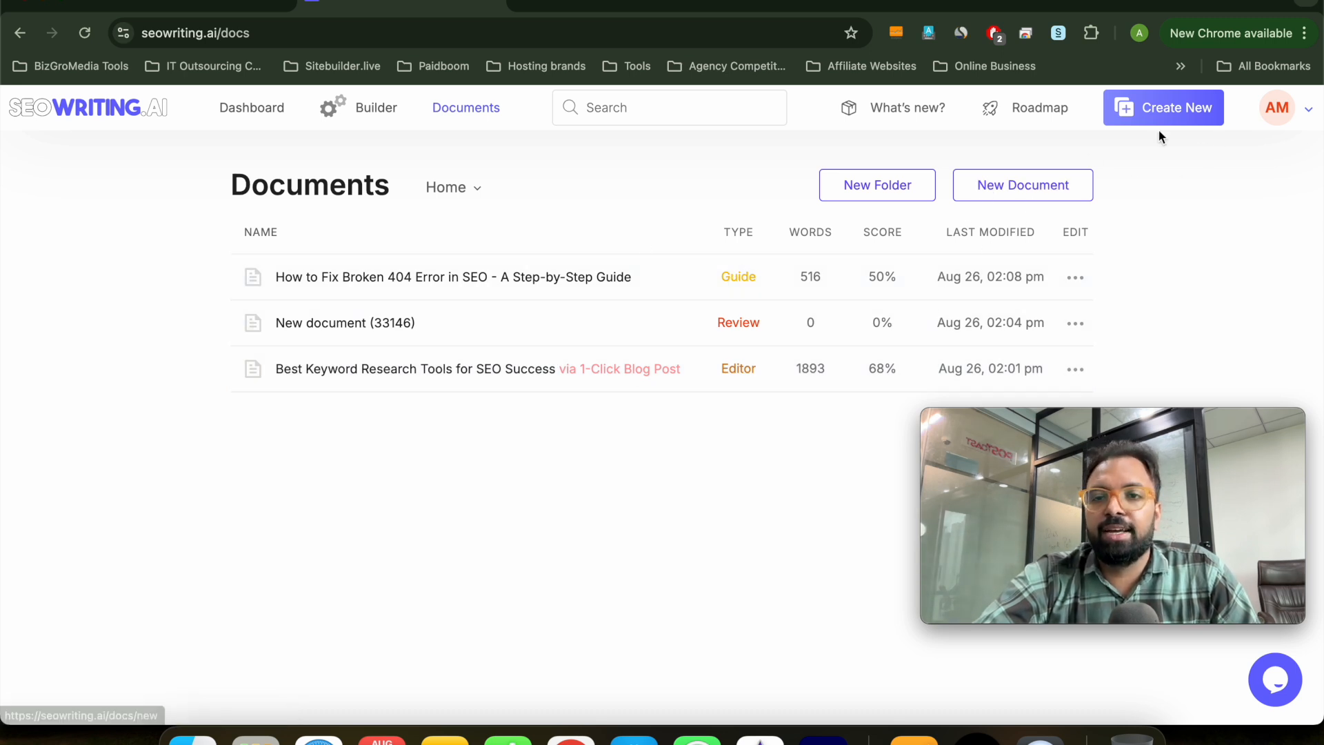
click(1143, 120)
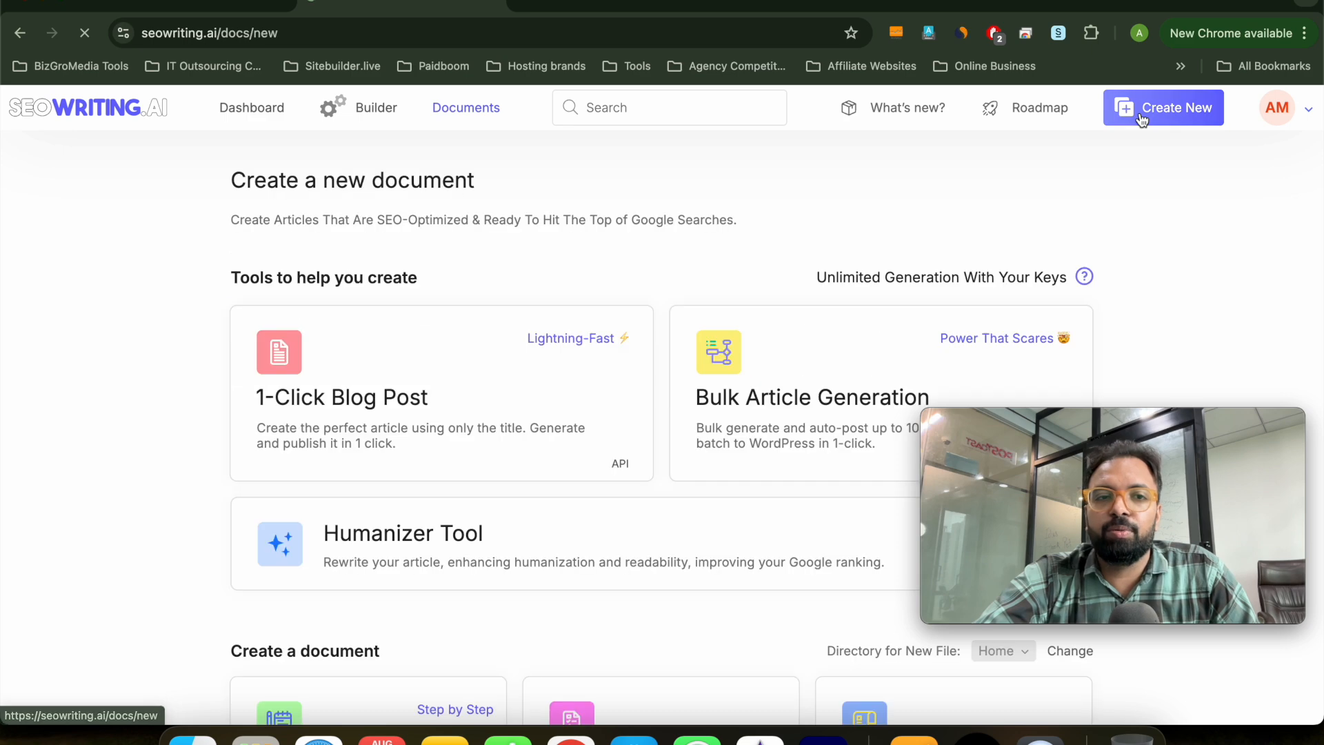
scroll(597, 354, down, 4)
scroll(598, 356, down, 1)
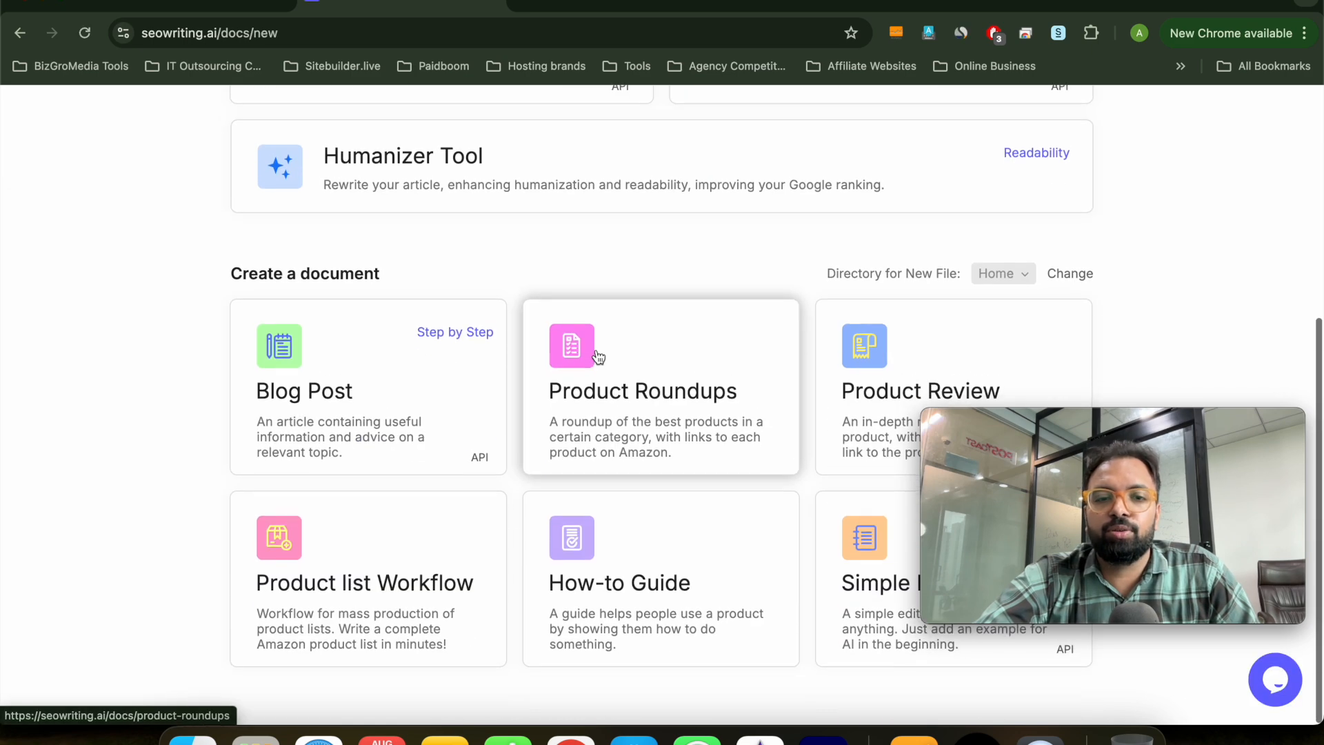
scroll(600, 354, up, 5)
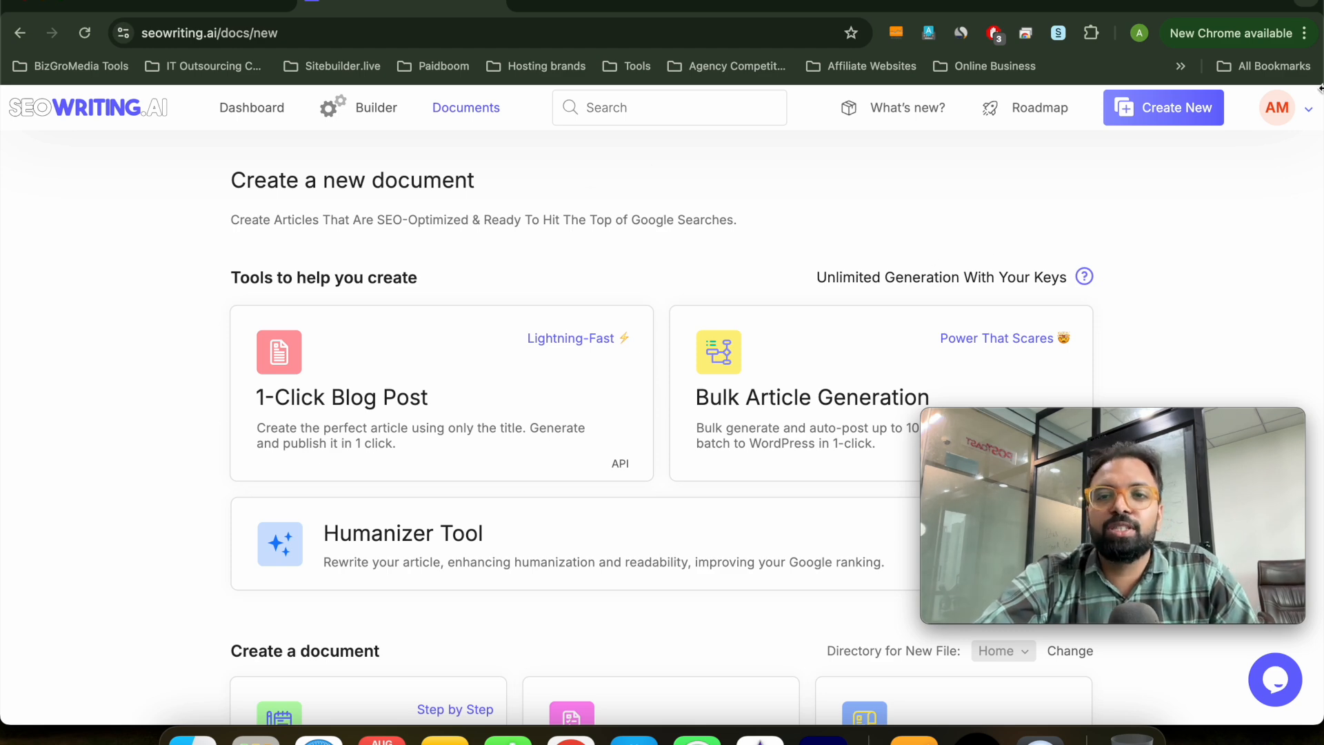
- Switch to the incognito window with the SEOWriting.ai homepage and find the pricing plans section
key(super+grave)
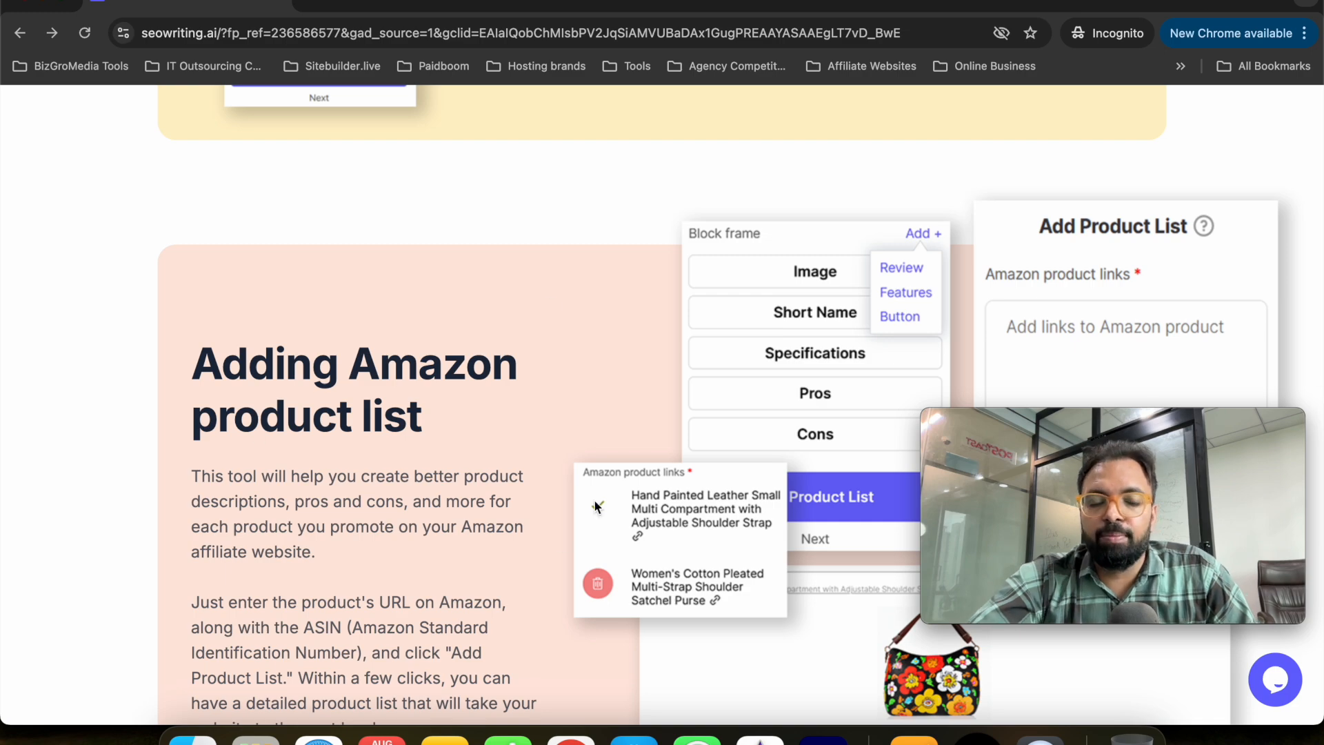
scroll(594, 501, up, 10)
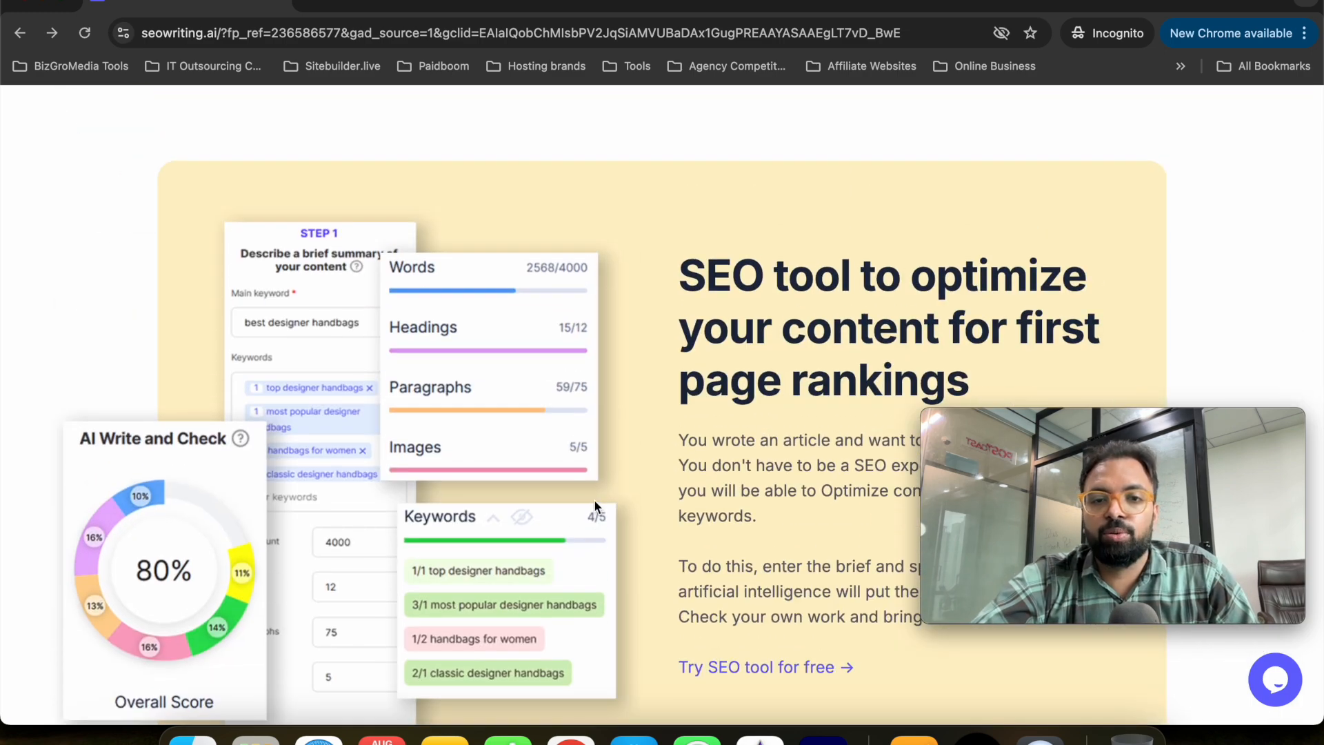
scroll(594, 506, down, 15)
scroll(595, 502, down, 10)
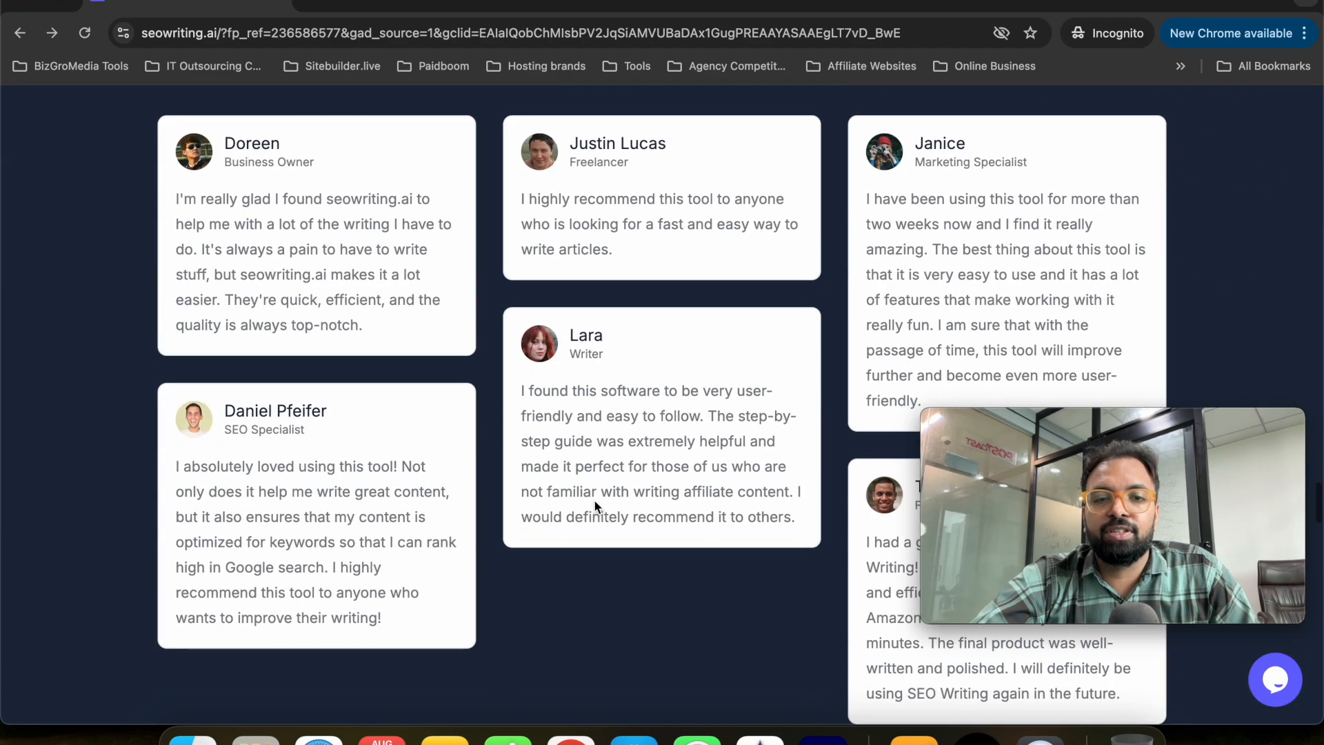
scroll(567, 479, down, 10)
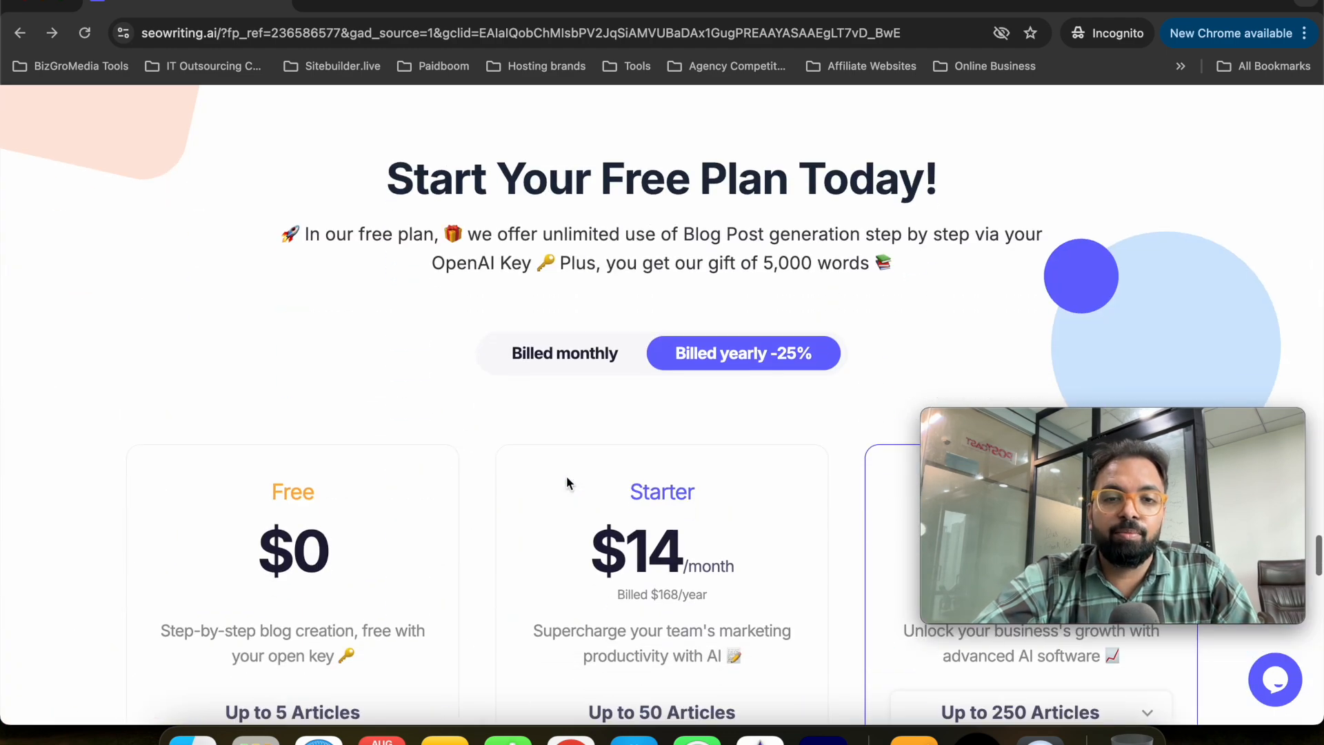
scroll(566, 475, down, 3)
scroll(635, 378, up, 2)
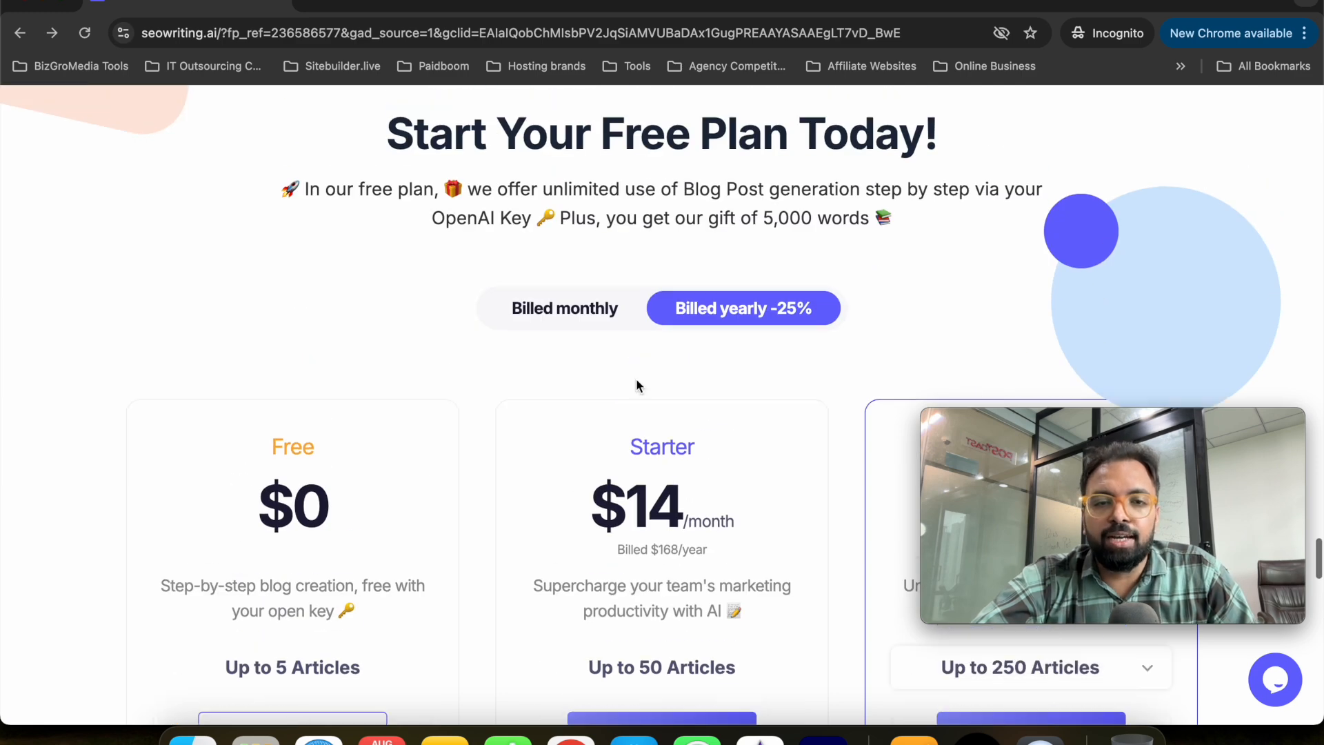
- Examine the yearly-billed plans, focusing on the Free plan's article limit, word allowance and included features
mouse_move(987, 415)
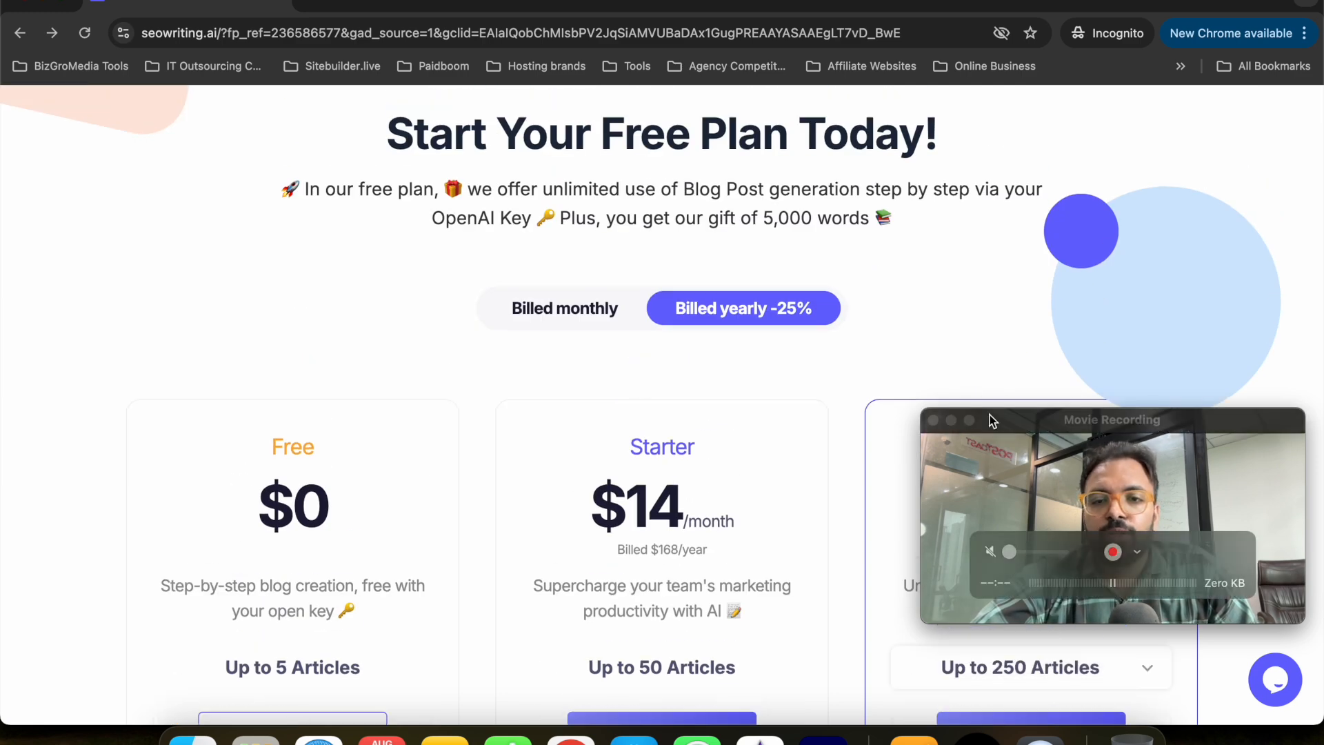
drag(987, 415, 999, 191)
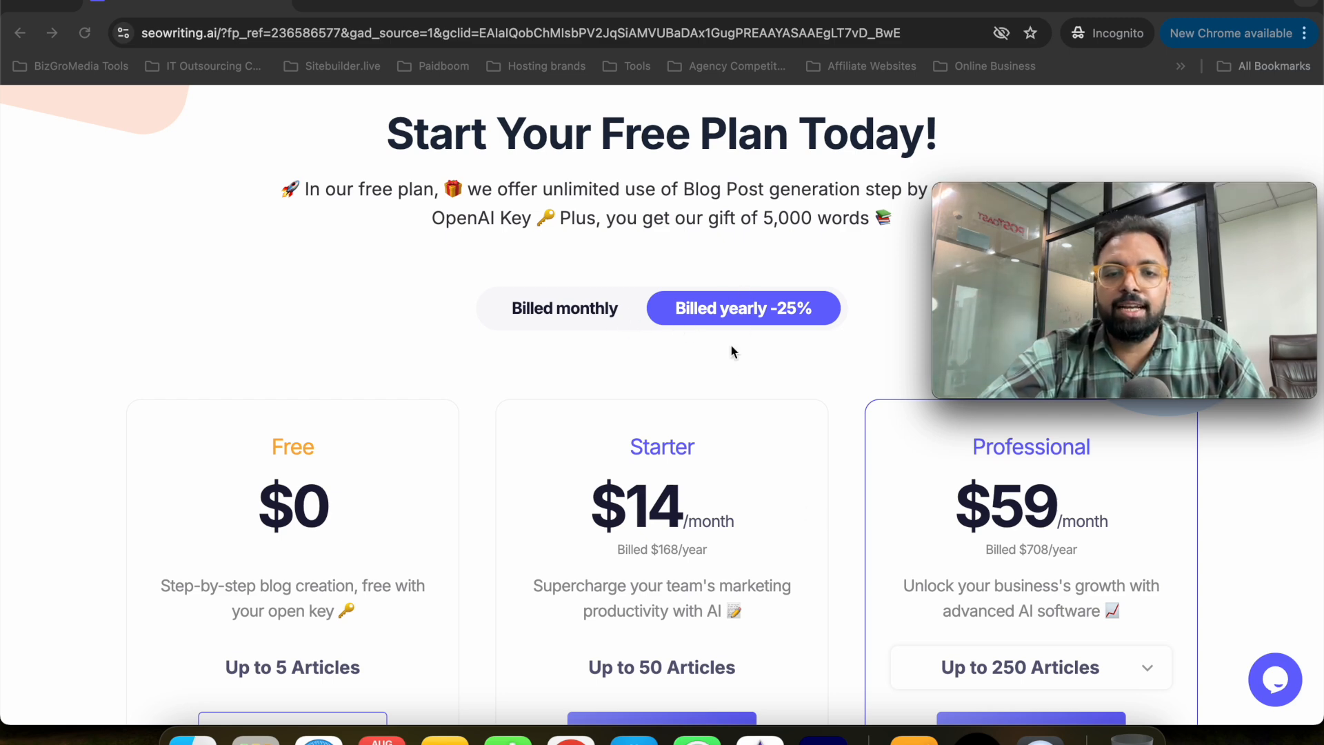
scroll(733, 461, down, 2)
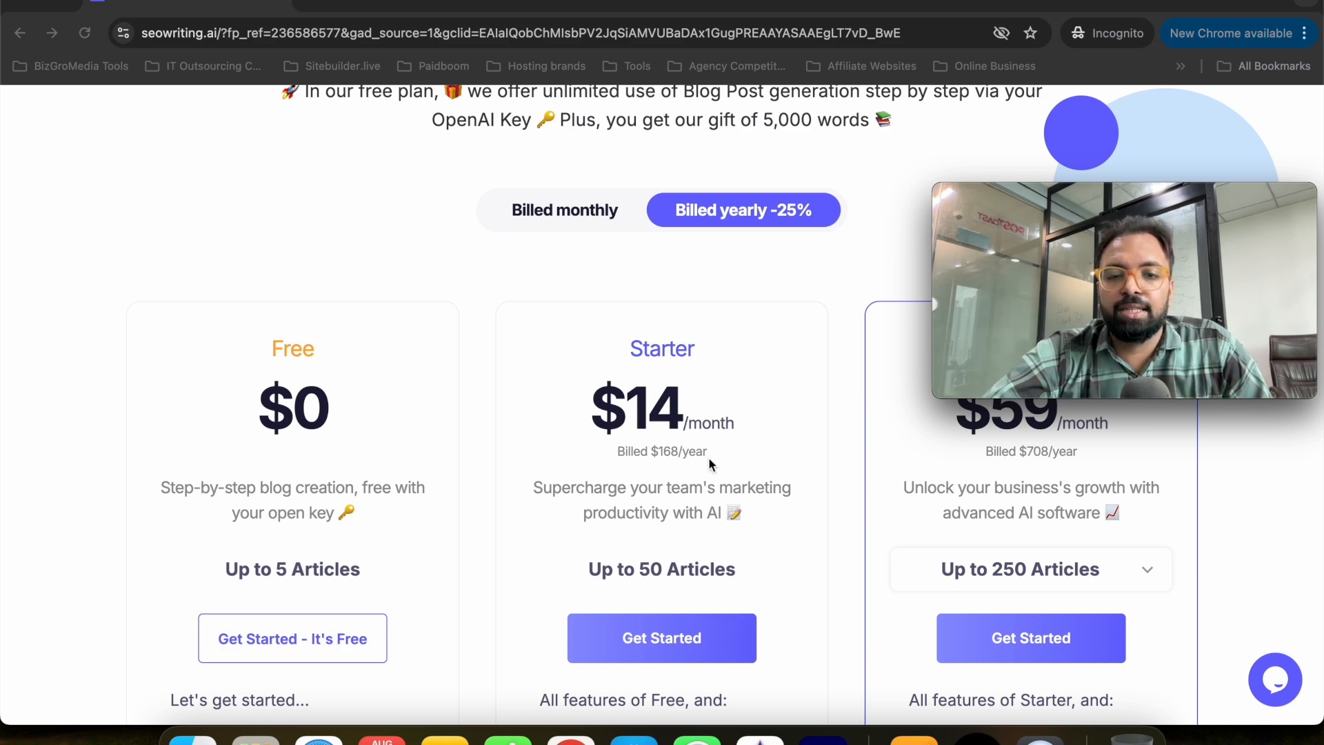
scroll(766, 536, up, 2)
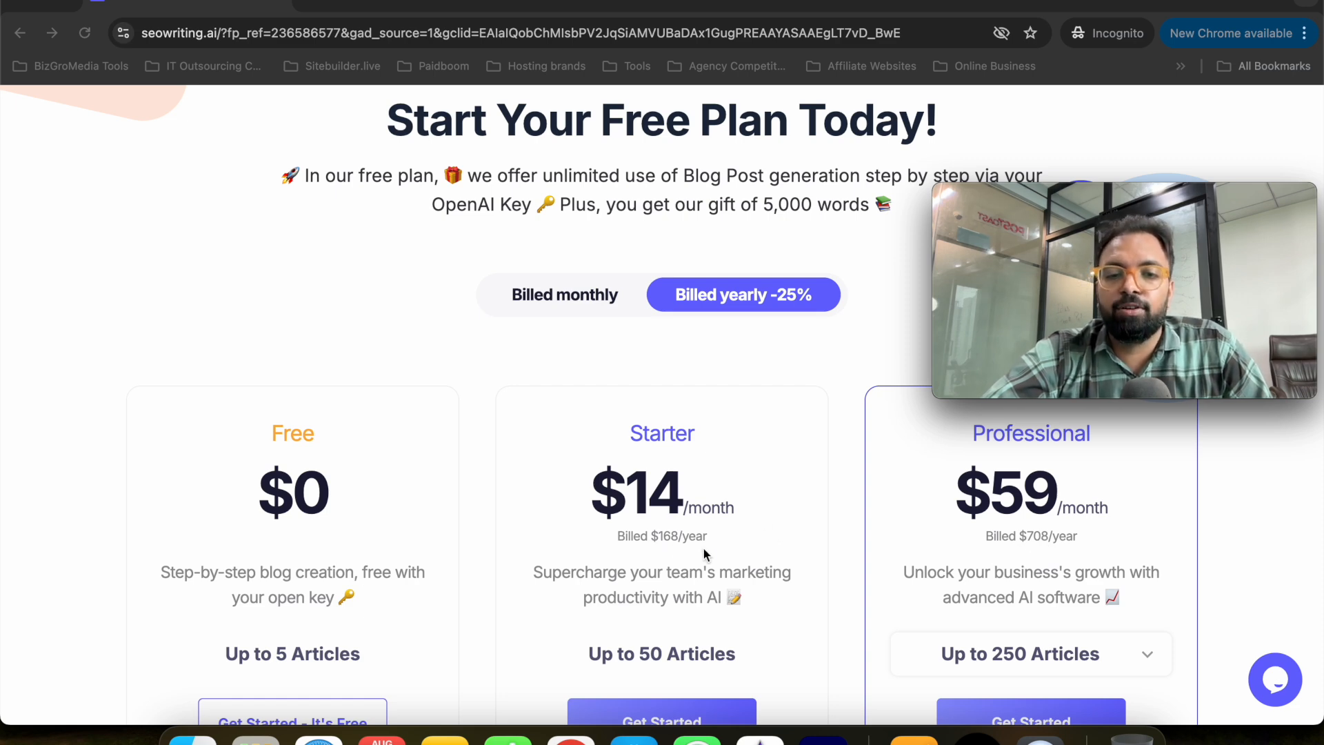
scroll(363, 565, down, 3)
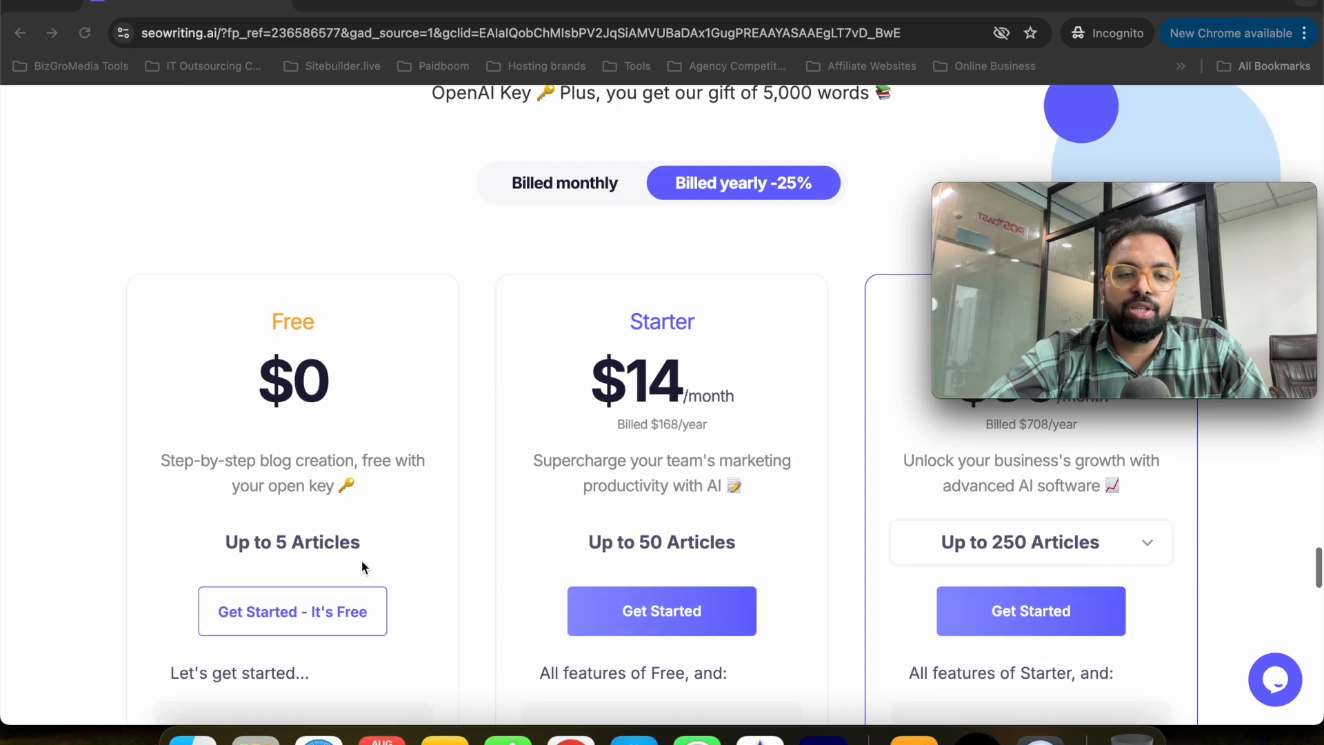
scroll(345, 431, down, 3)
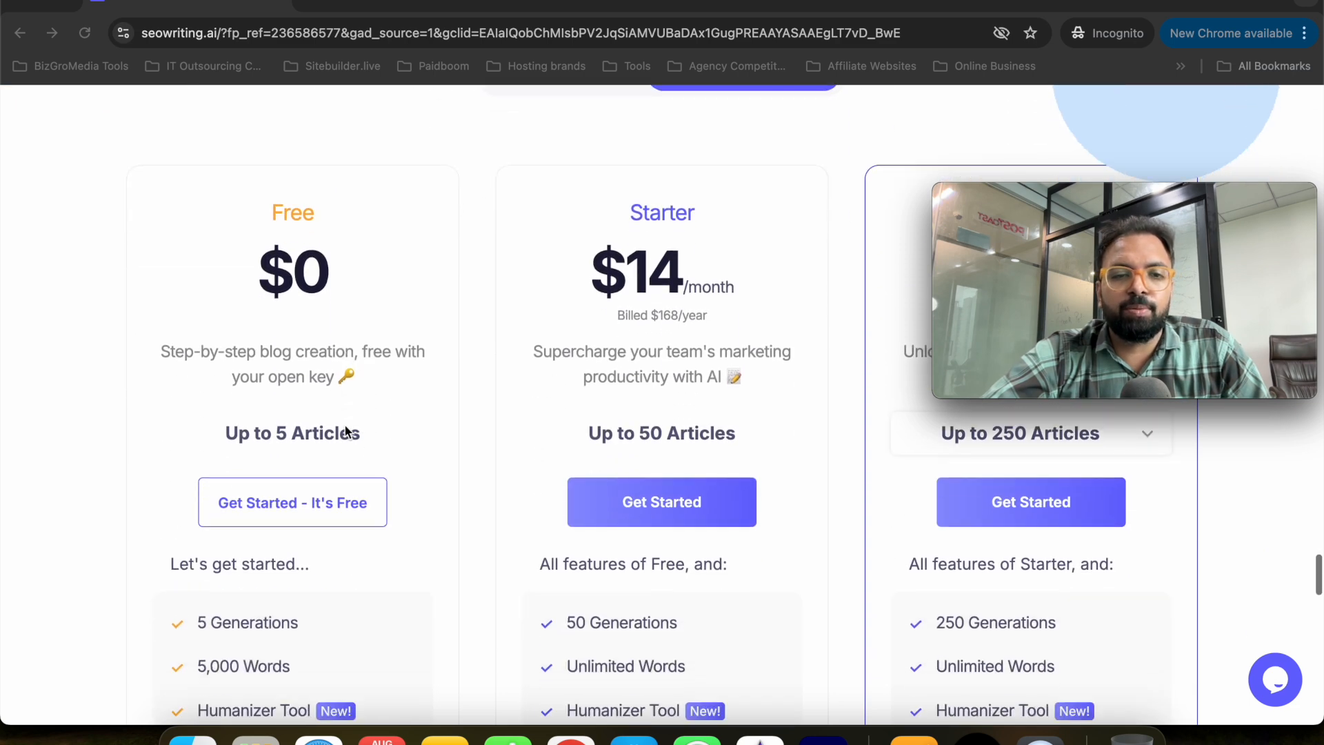
scroll(377, 441, down, 2)
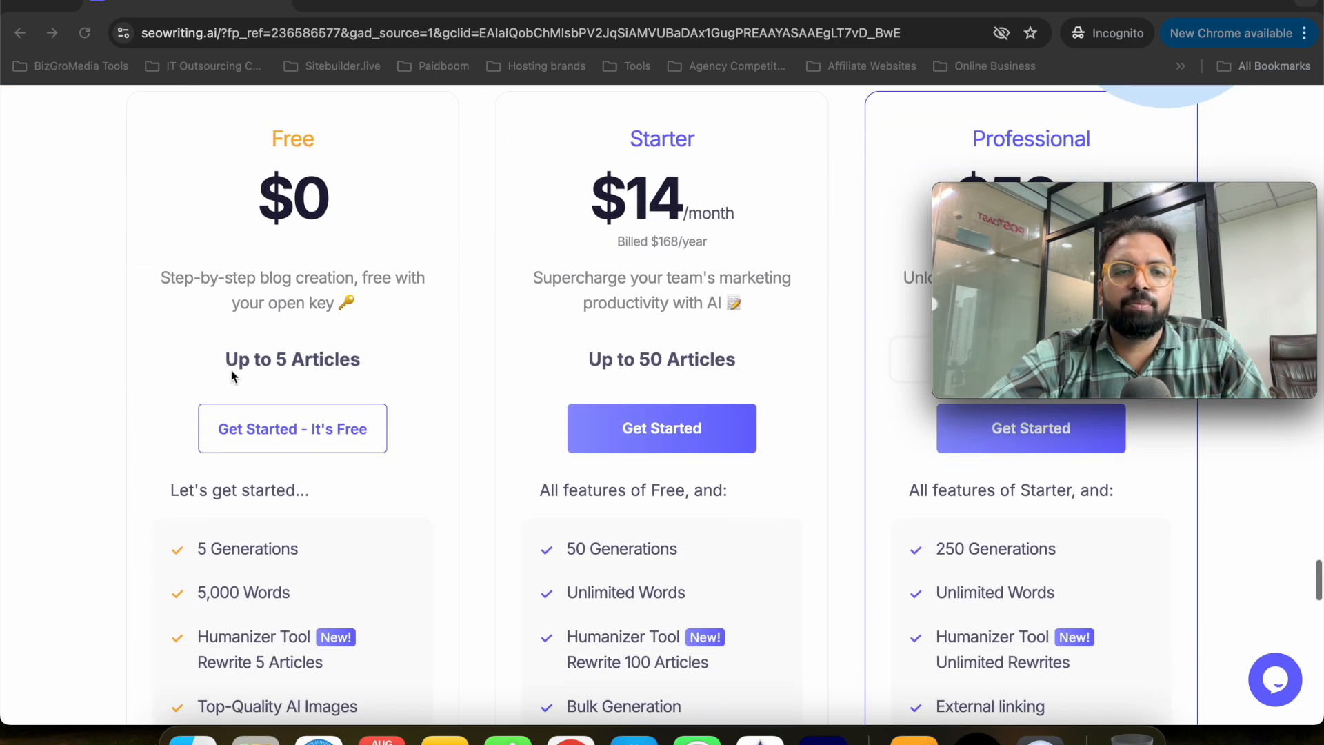
scroll(372, 377, down, 3)
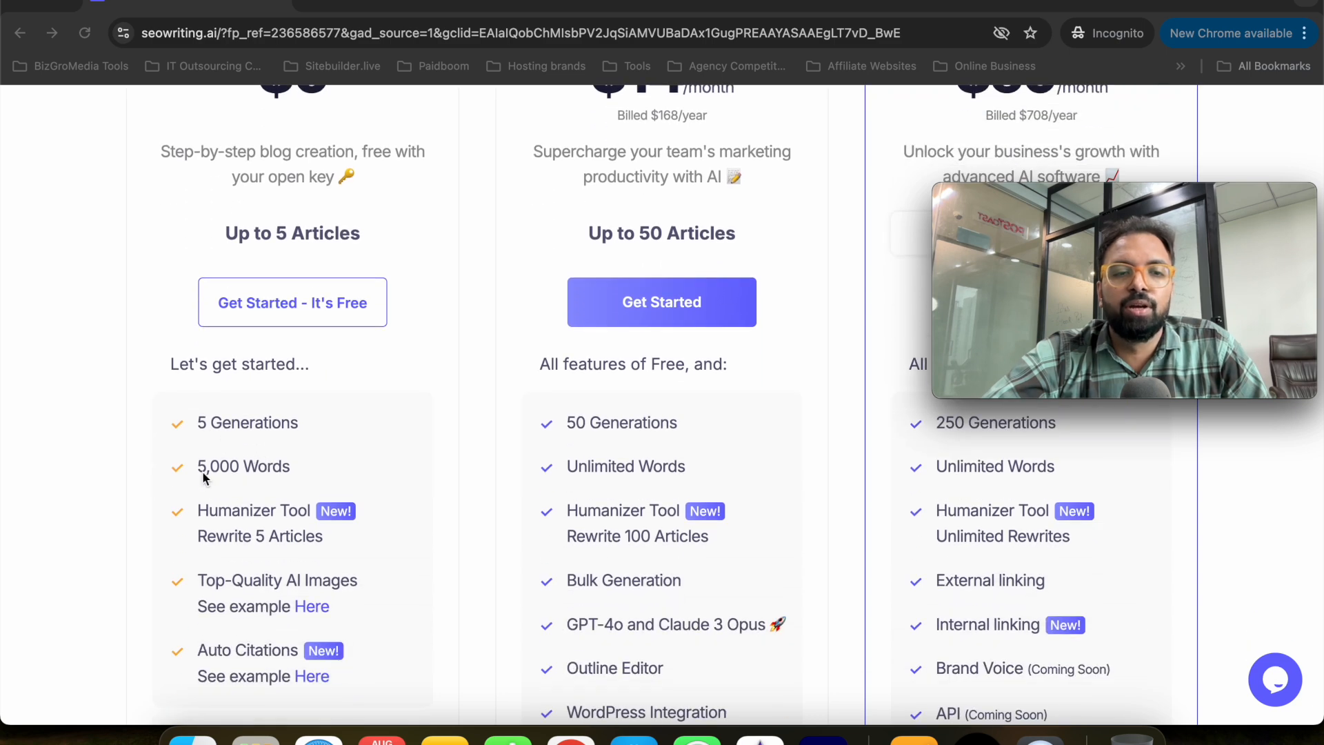
scroll(345, 489, down, 3)
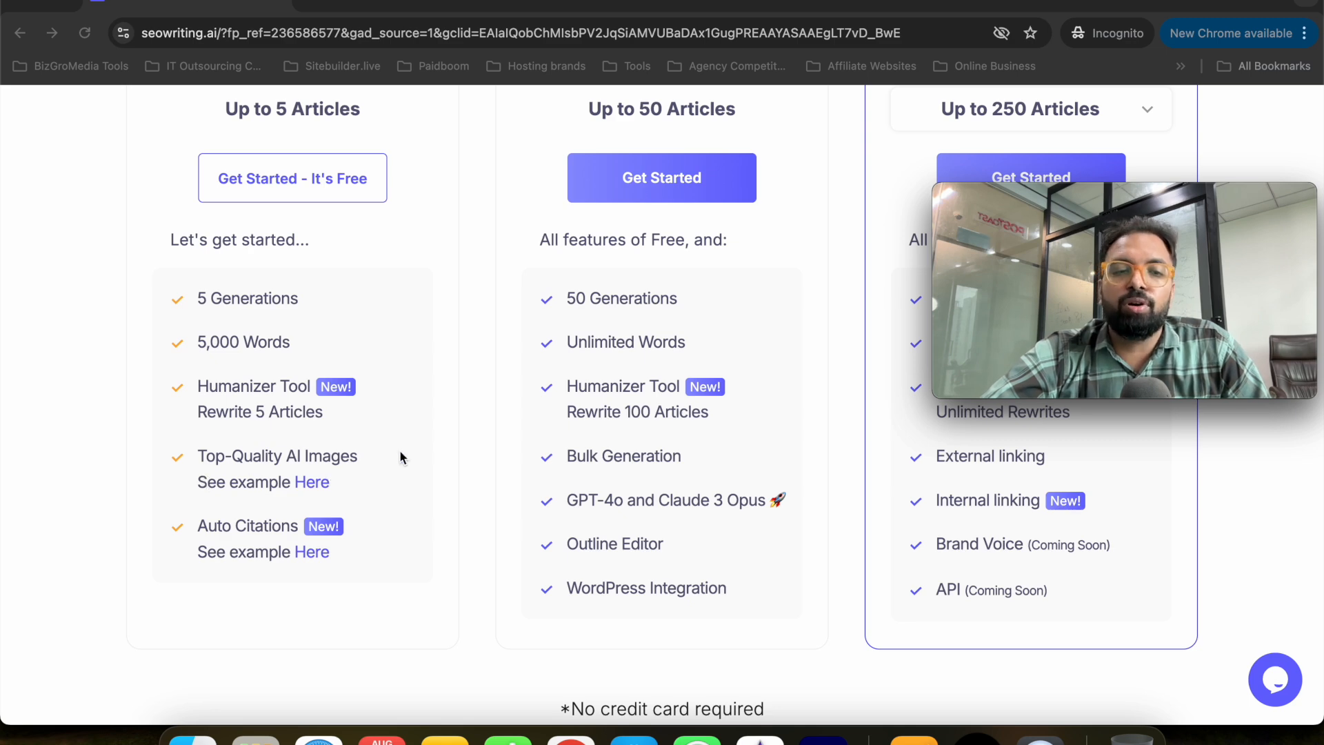
scroll(356, 466, up, 1)
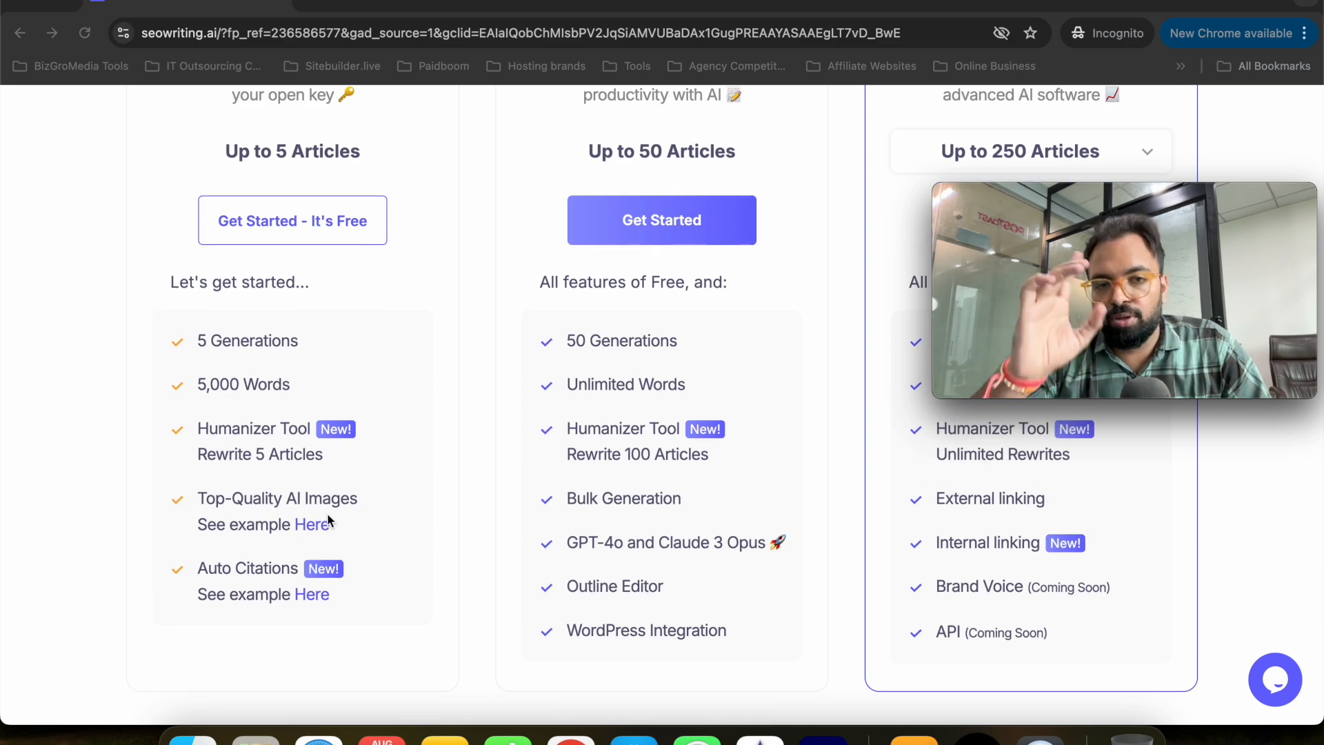
scroll(279, 452, up, 2)
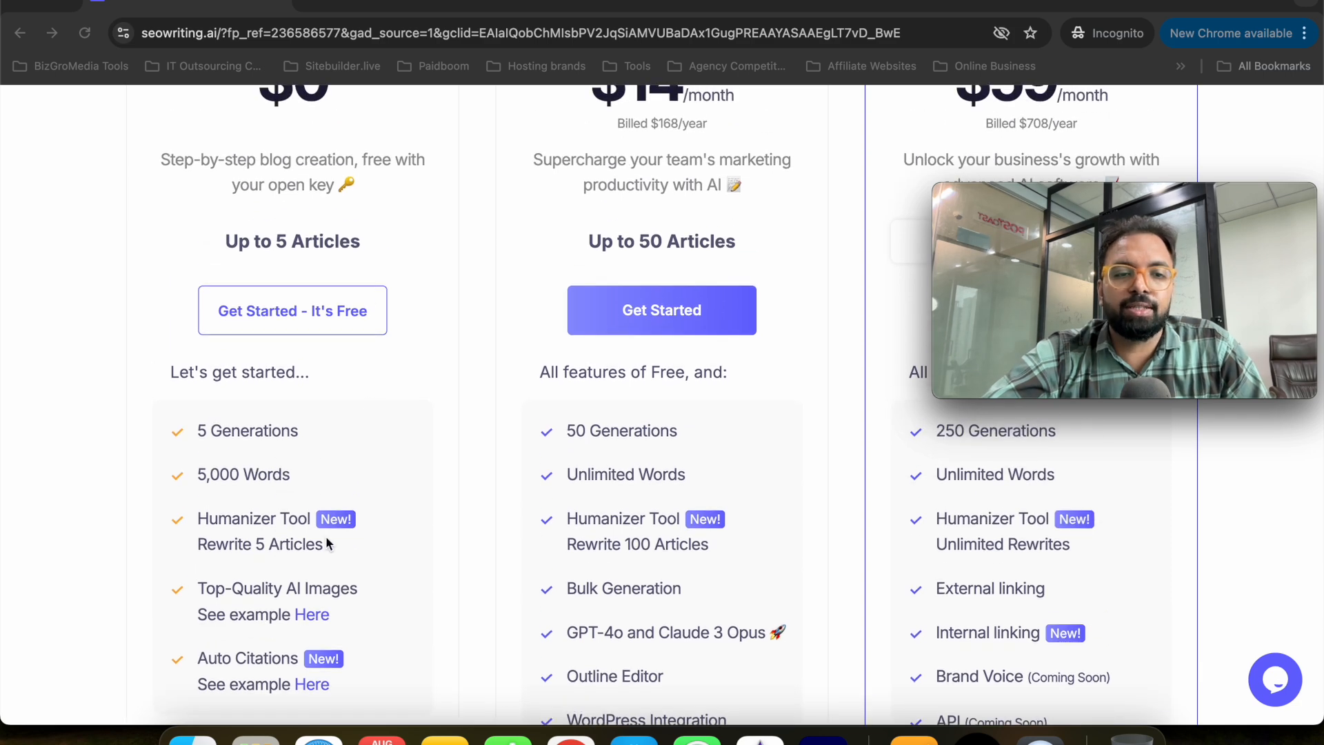
scroll(328, 542, down, 1)
scroll(326, 543, up, 4)
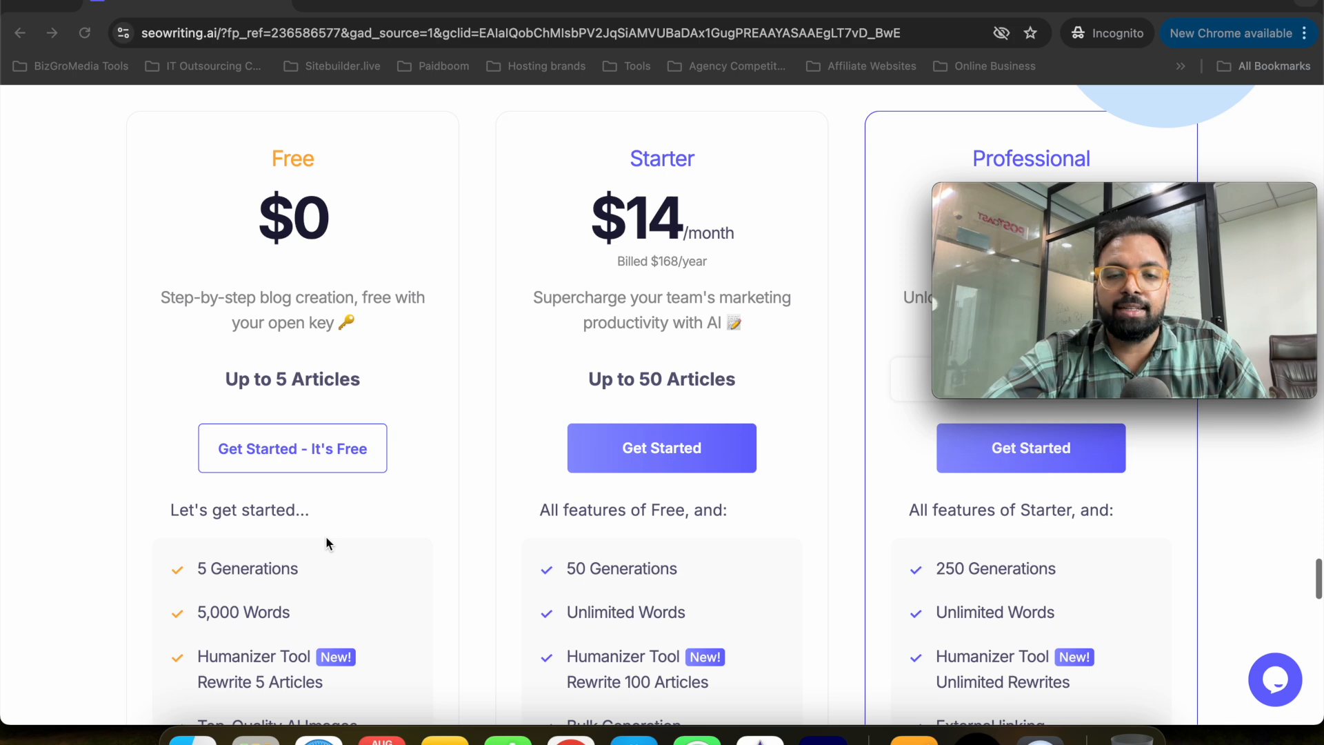
scroll(687, 380, down, 3)
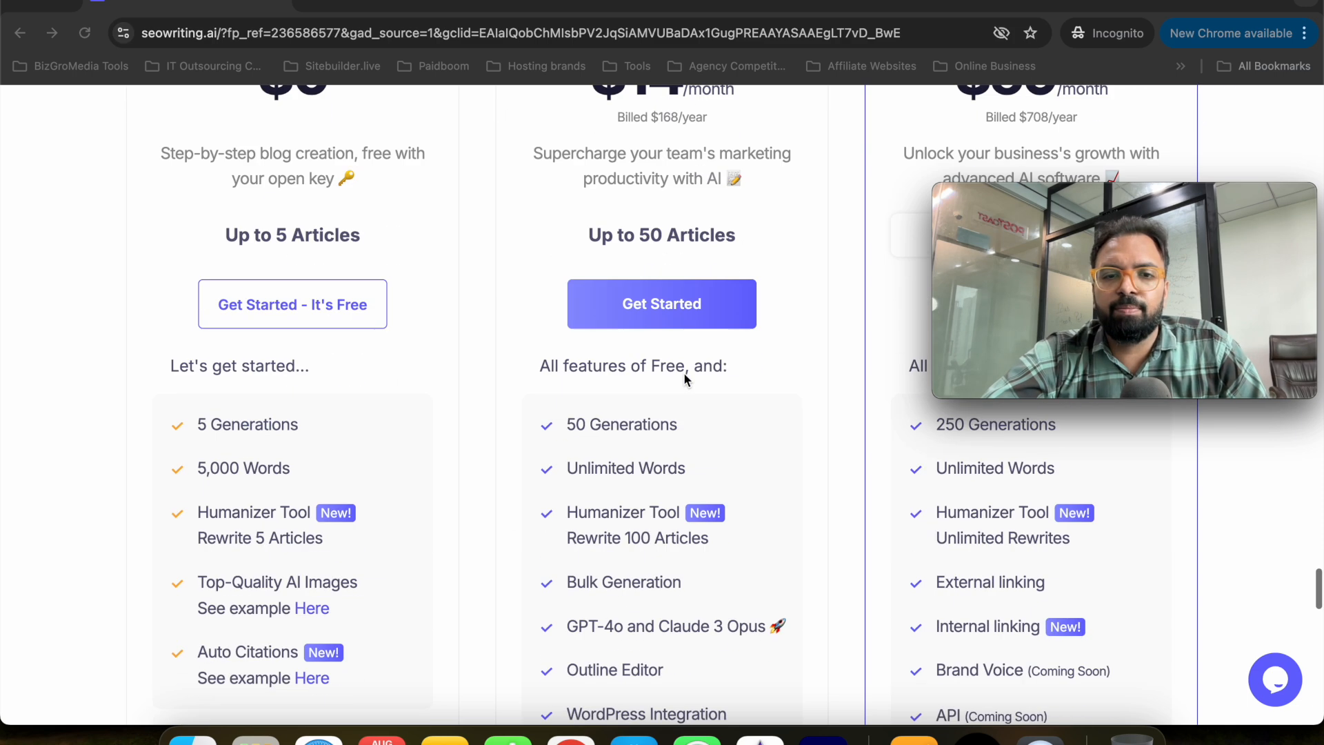
- Show the plan prices with monthly billing and review the Starter plan's price and included features
scroll(714, 412, up, 6)
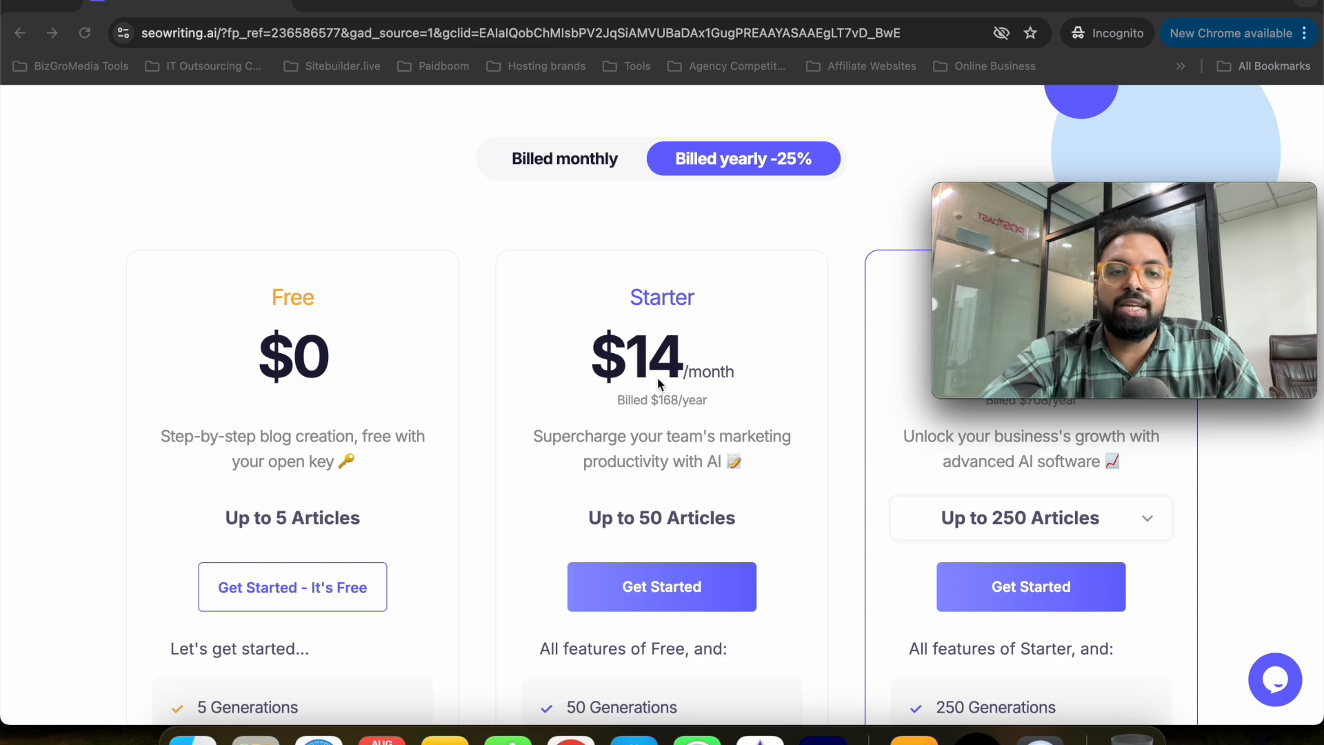
click(551, 166)
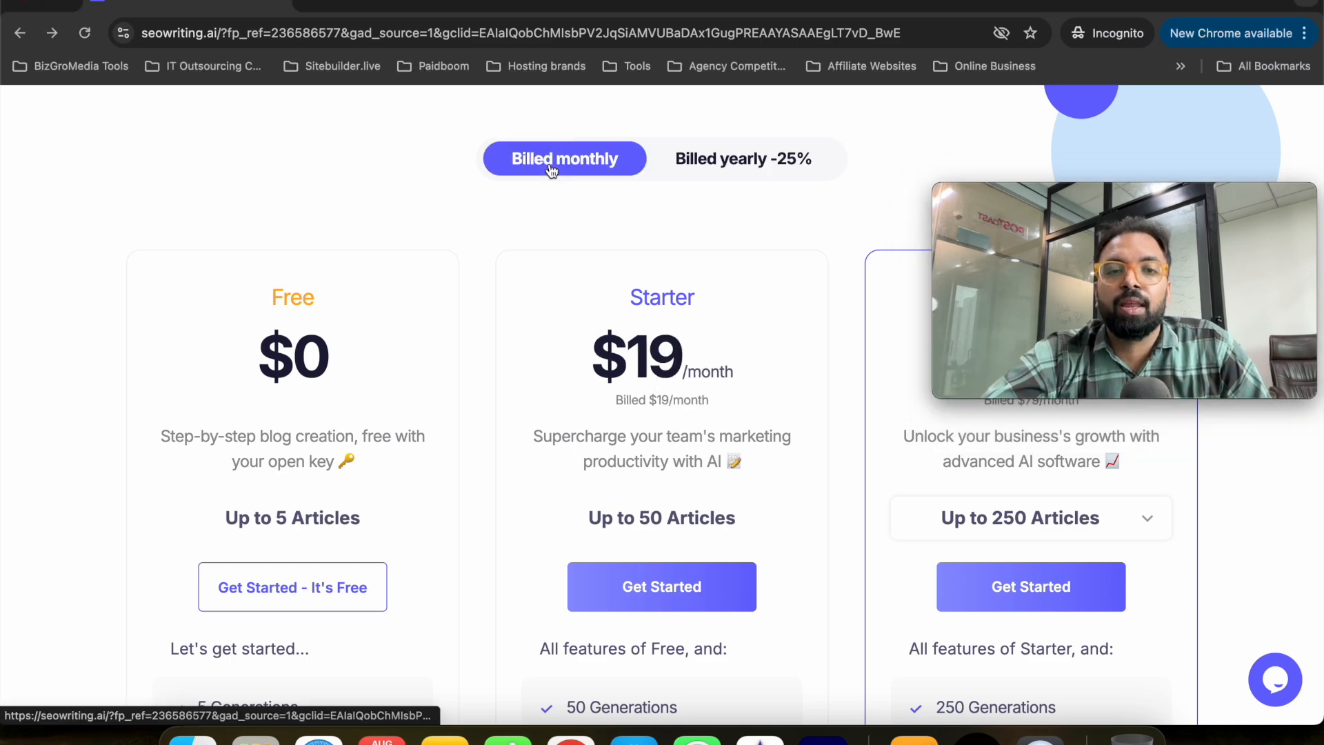
scroll(647, 275, down, 1)
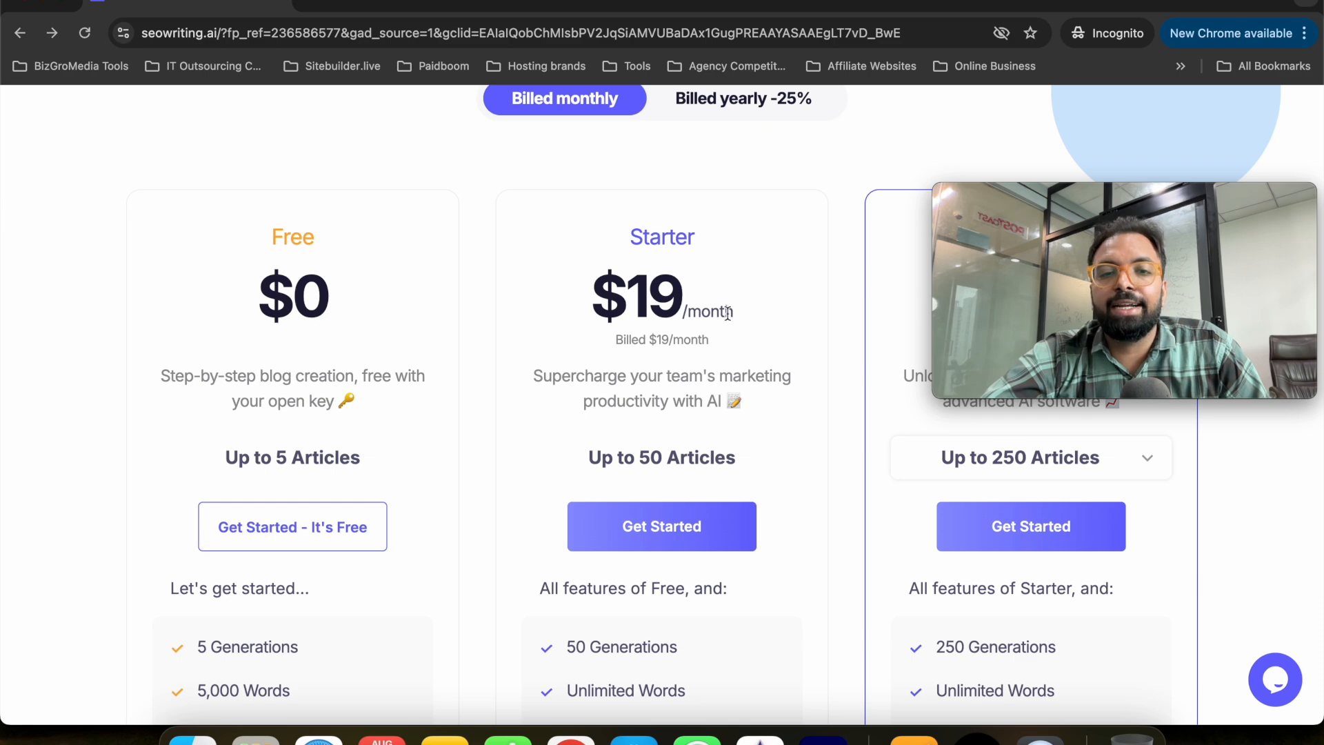
scroll(726, 312, down, 2)
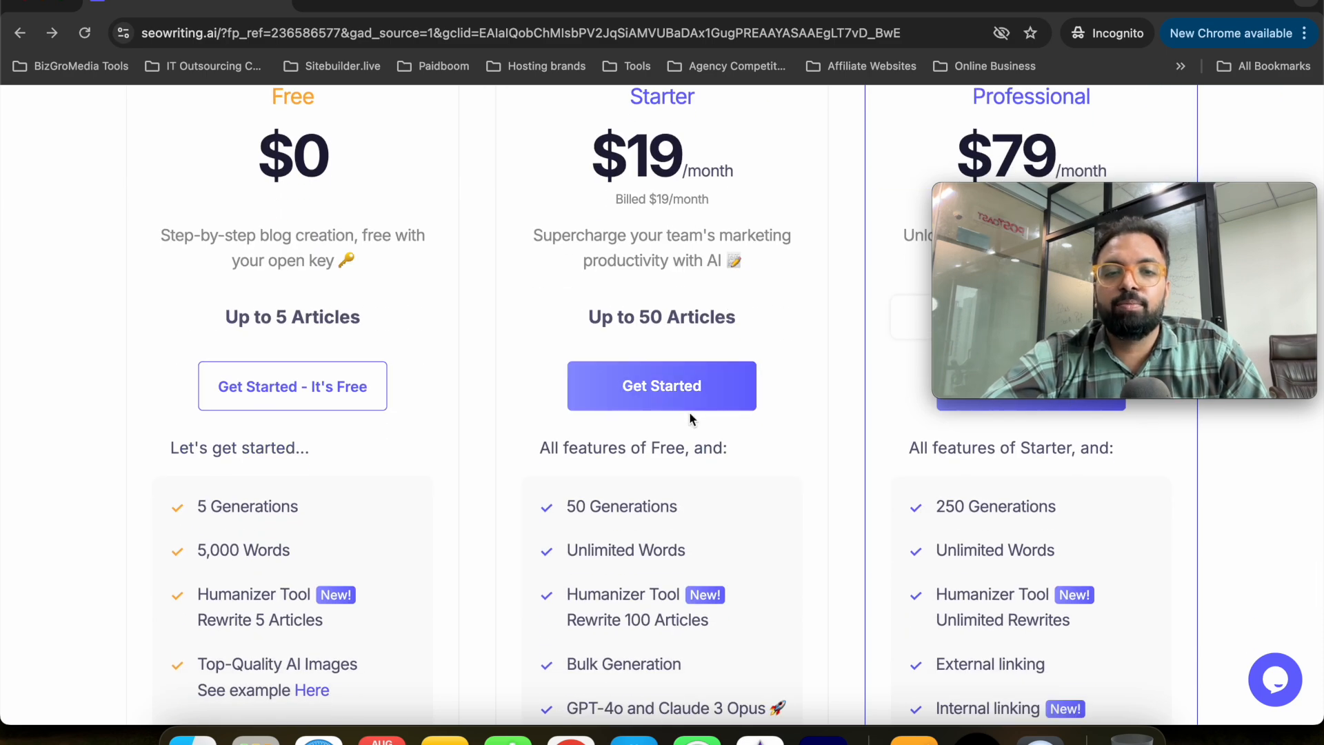
scroll(722, 318, down, 1)
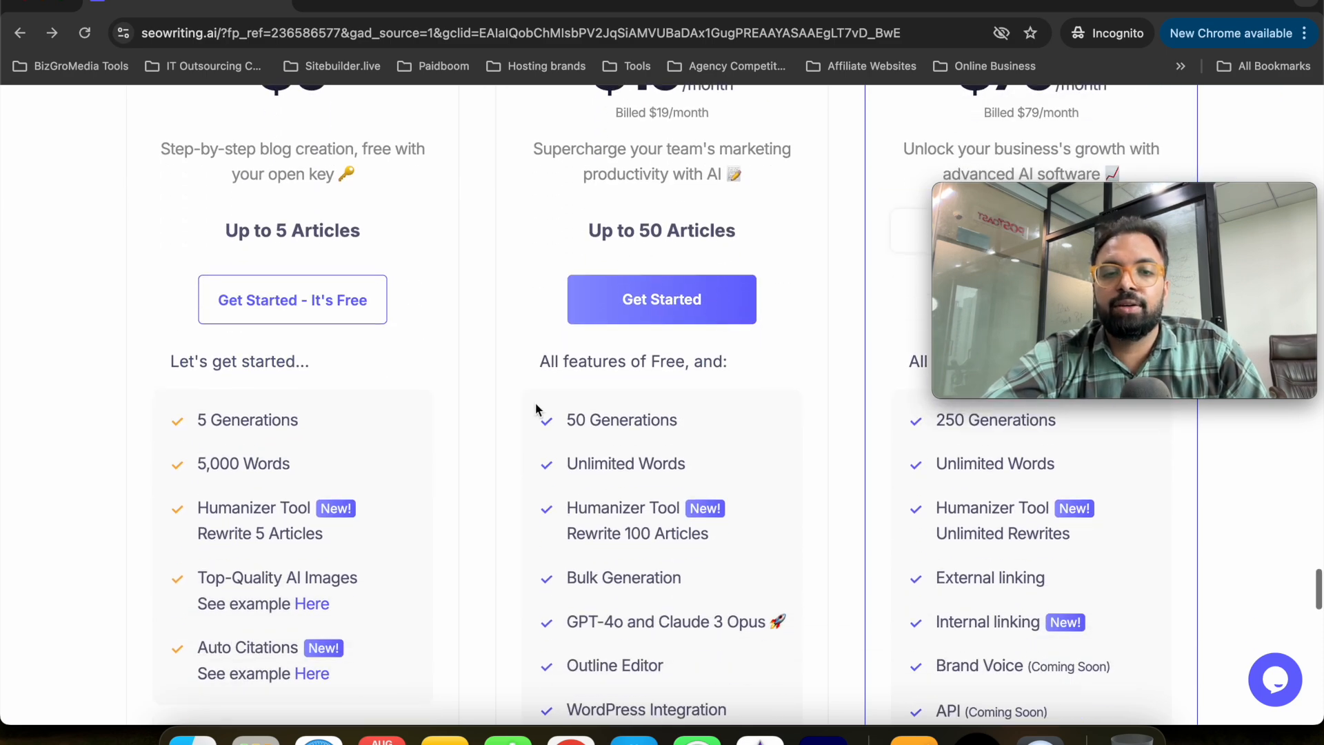
scroll(661, 371, down, 1)
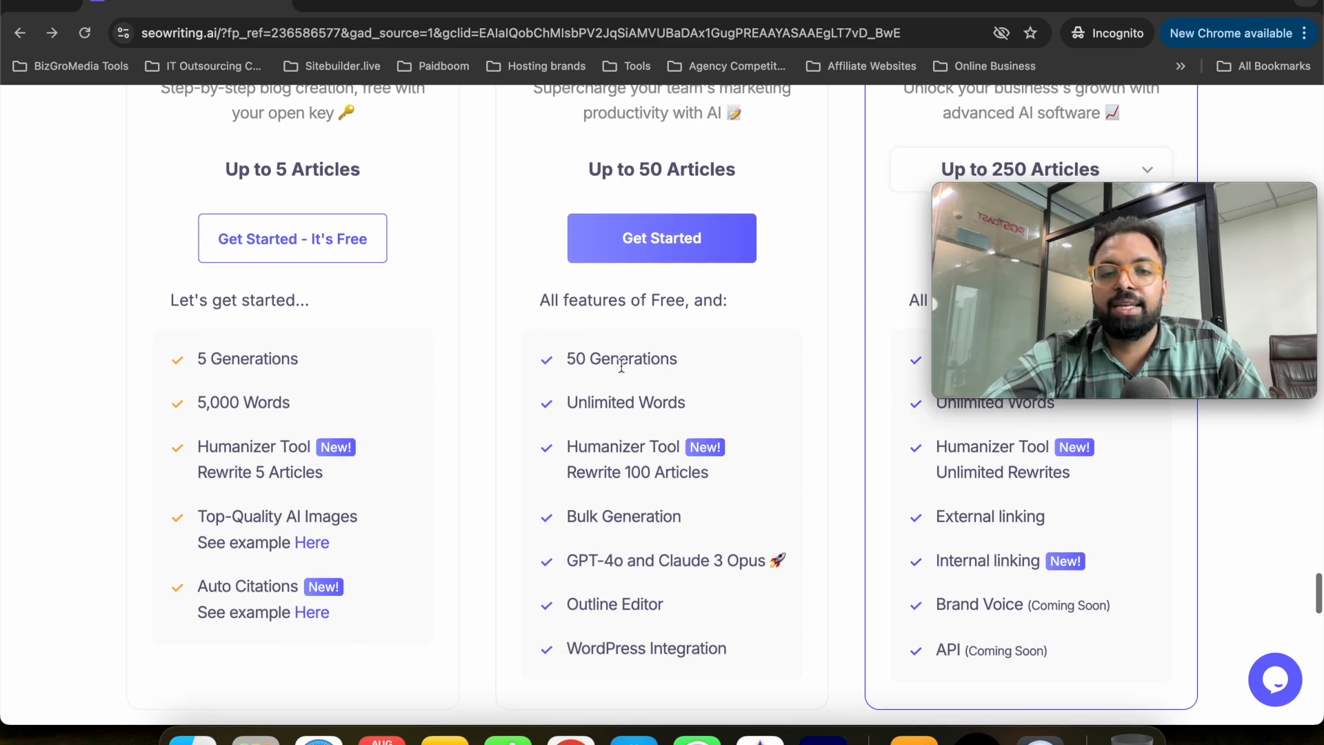
scroll(637, 294, down, 1)
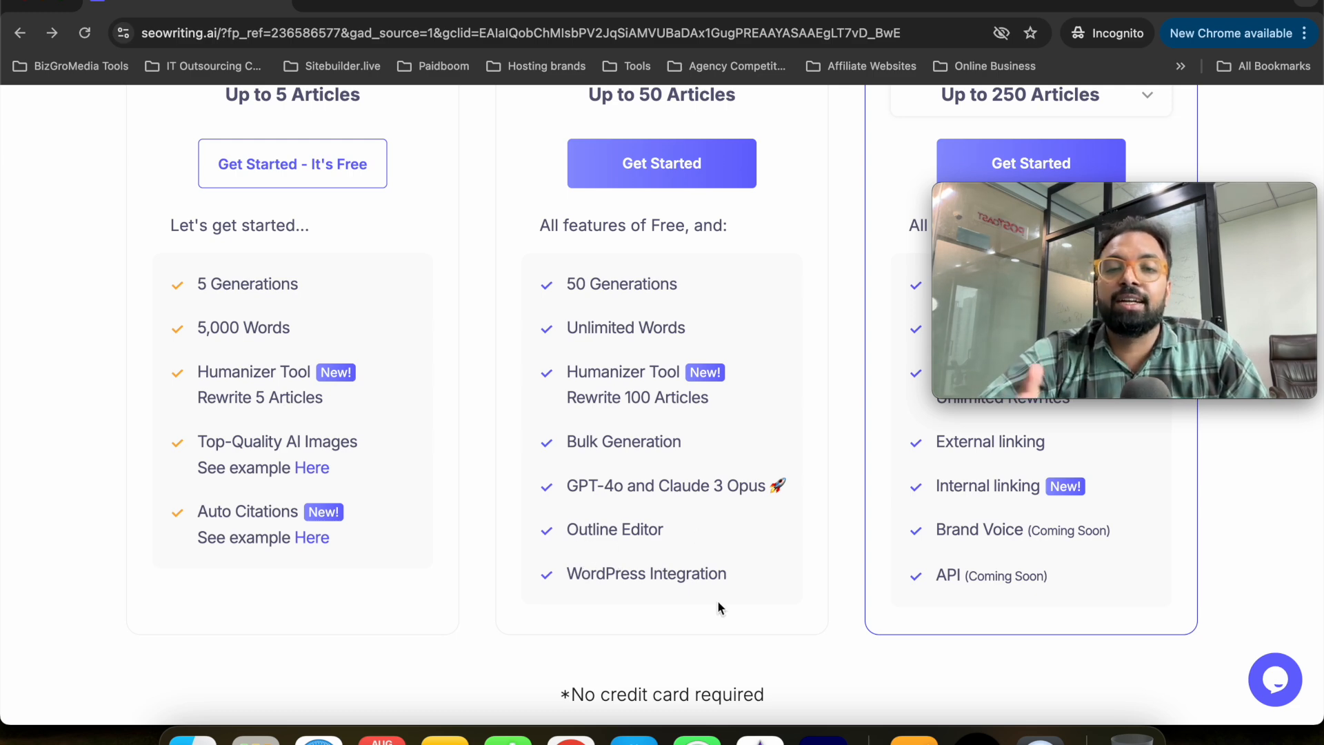
scroll(717, 604, up, 5)
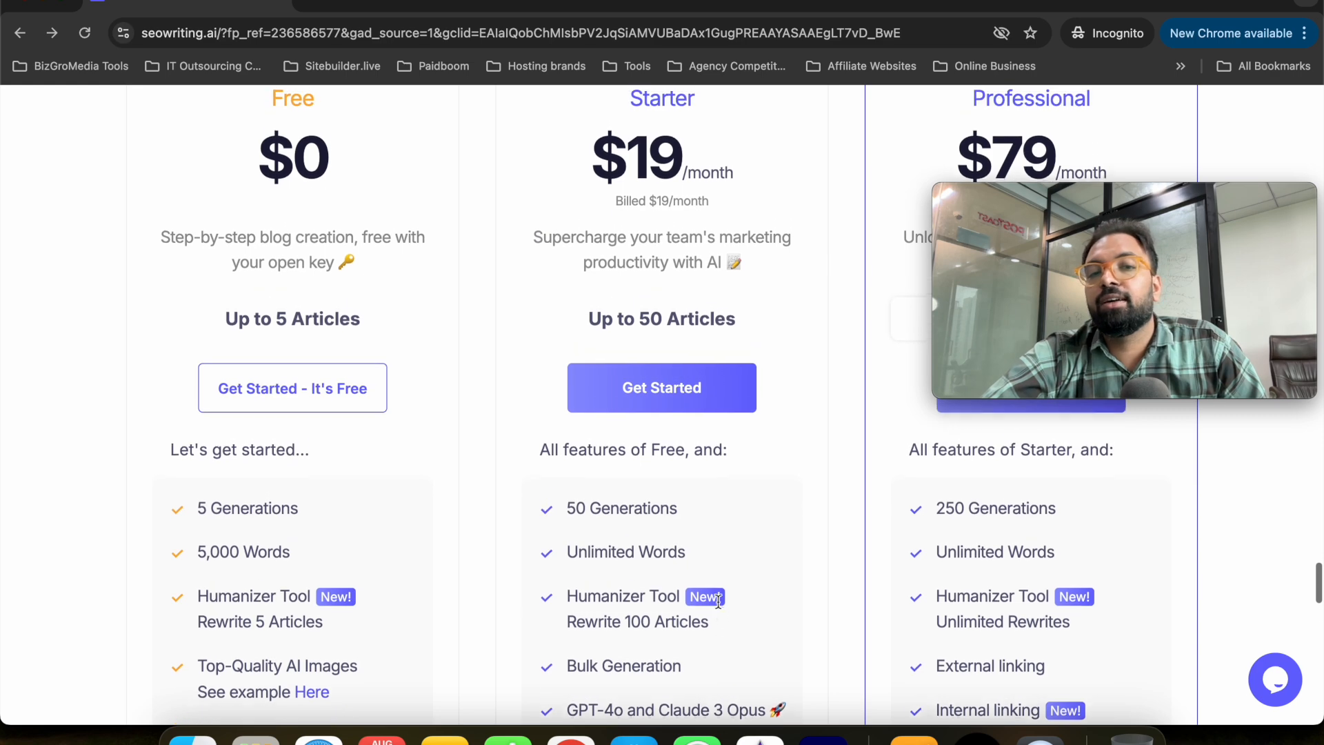
scroll(718, 601, down, 1)
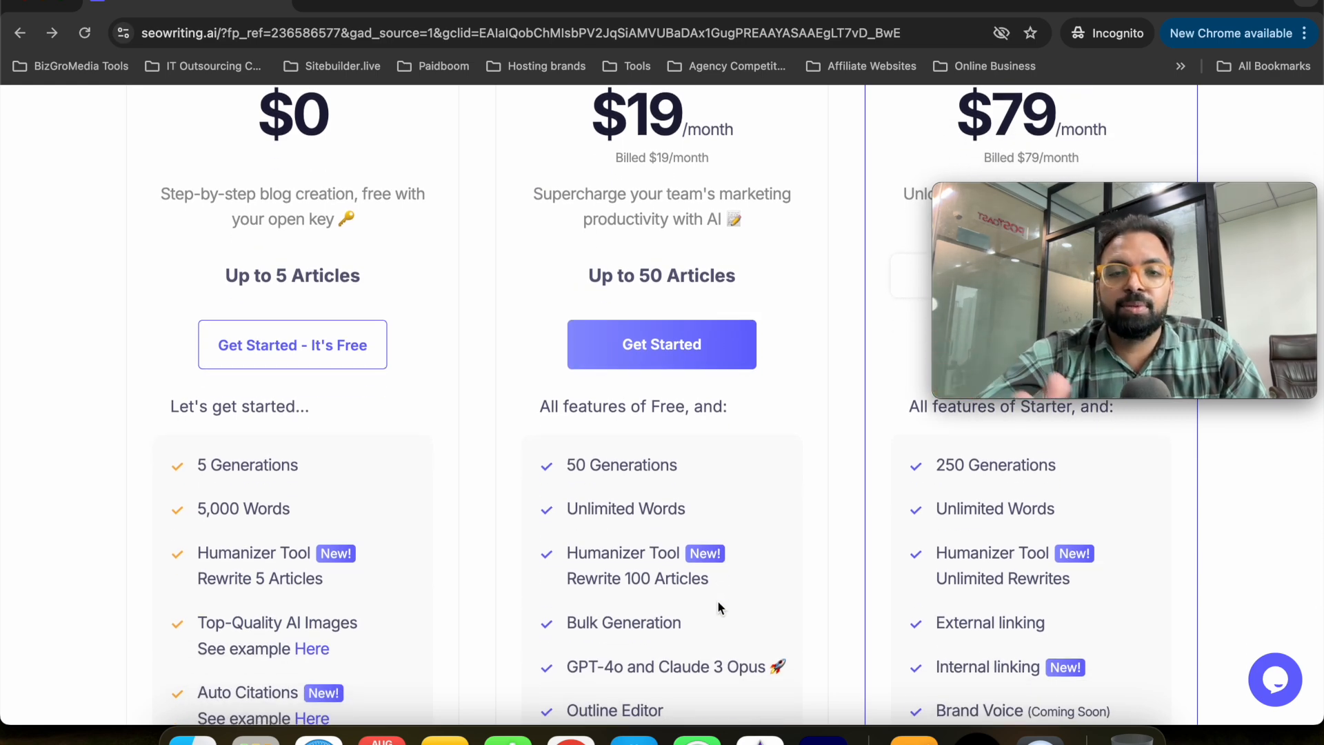
scroll(718, 602, up, 9)
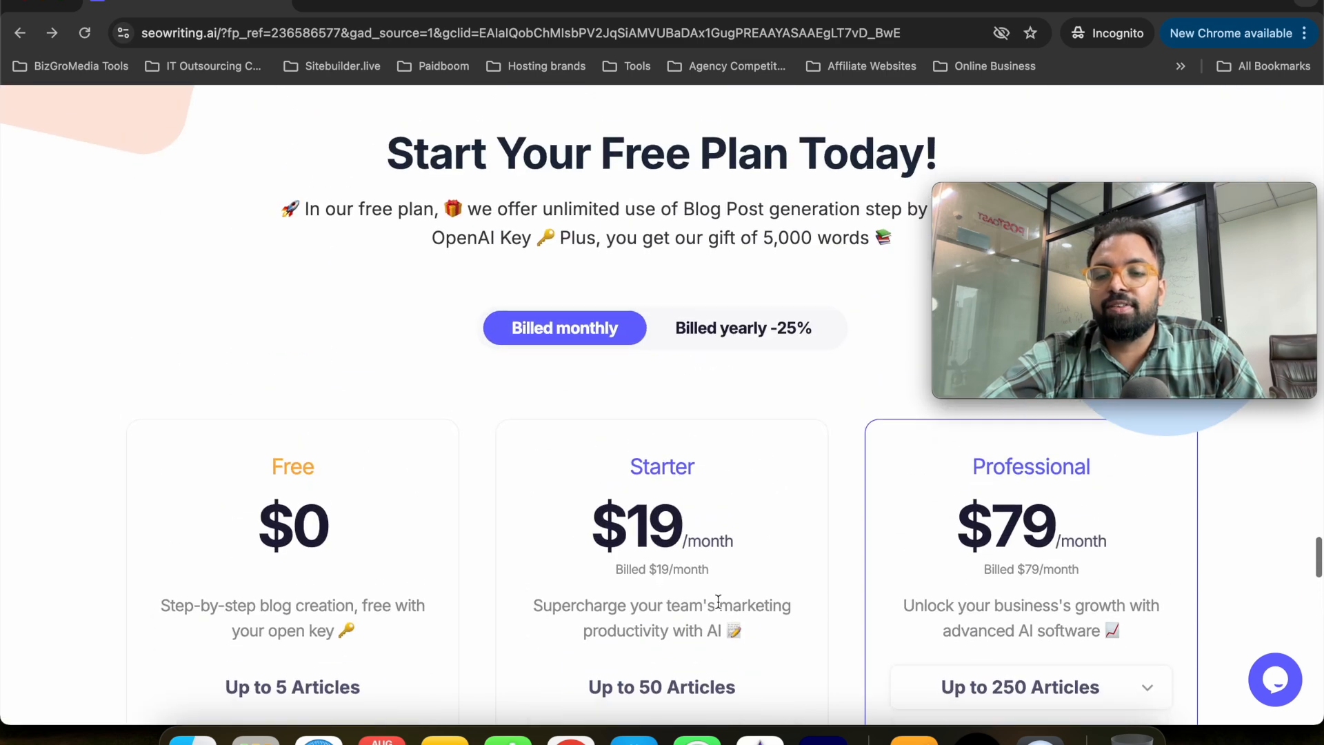
- Check the Professional plan's monthly price at the 500-article limit, then set its limit to up to 1000 articles
mouse_move(1239, 233)
drag(1239, 233, 366, 177)
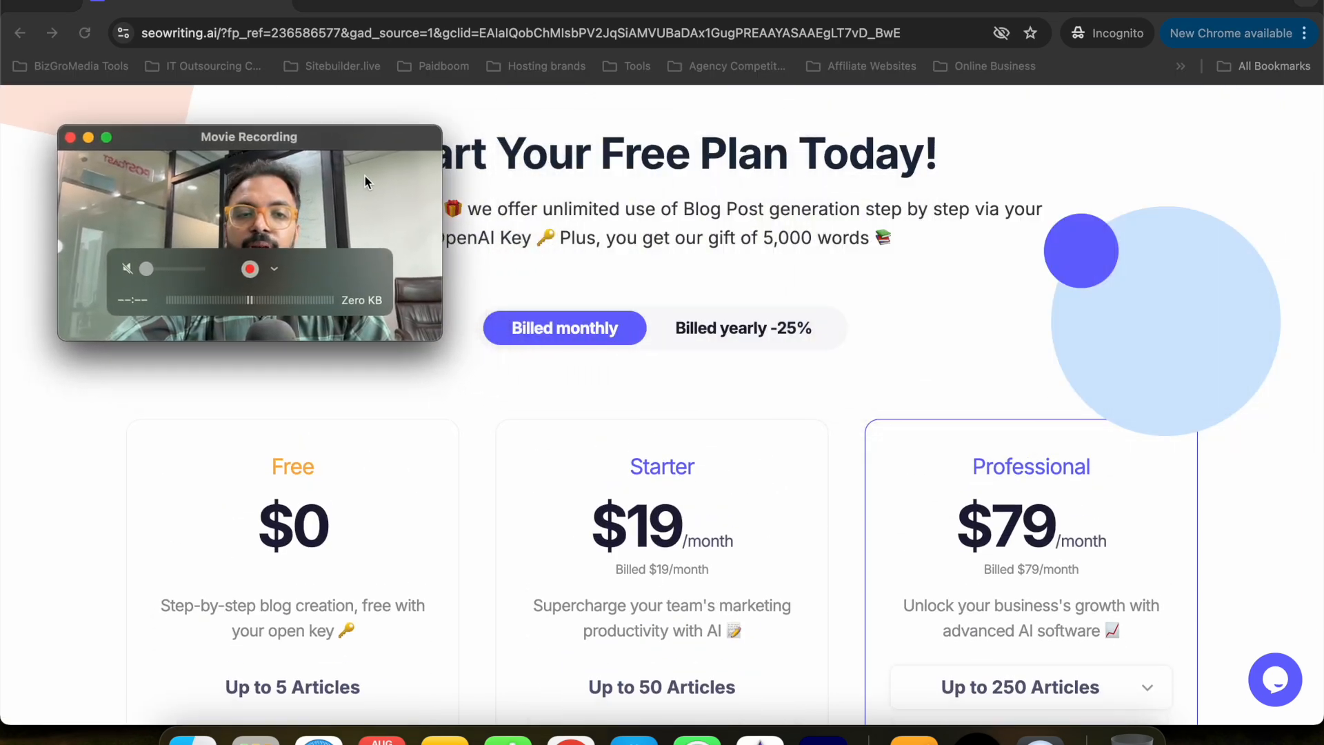
scroll(967, 375, down, 5)
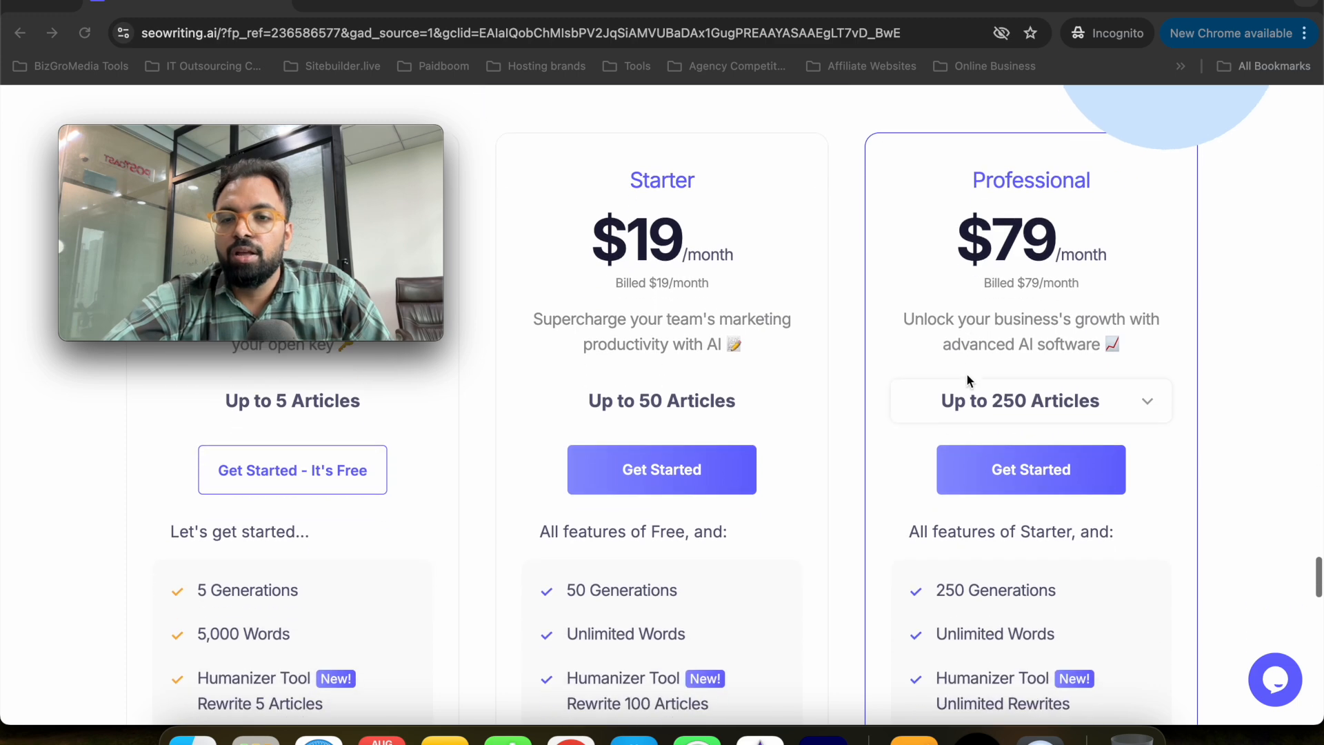
scroll(1067, 359, down, 1)
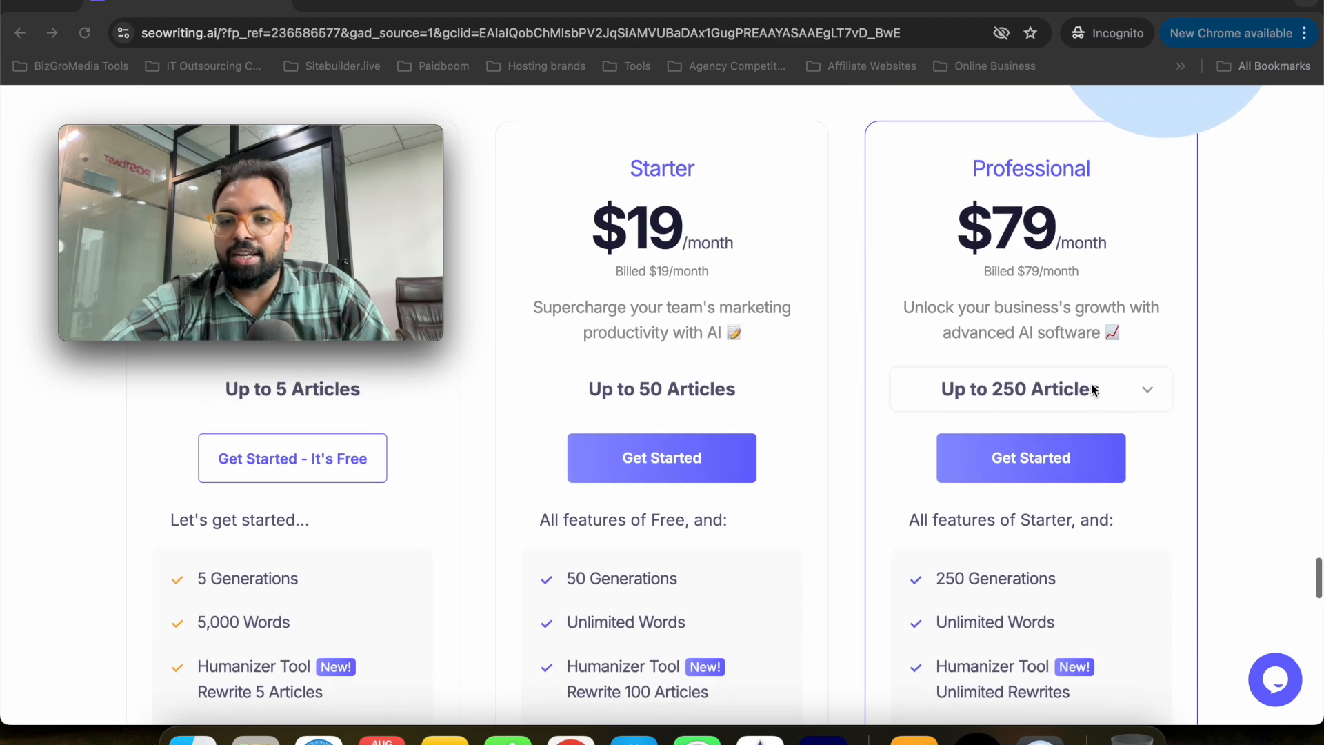
click(1150, 393)
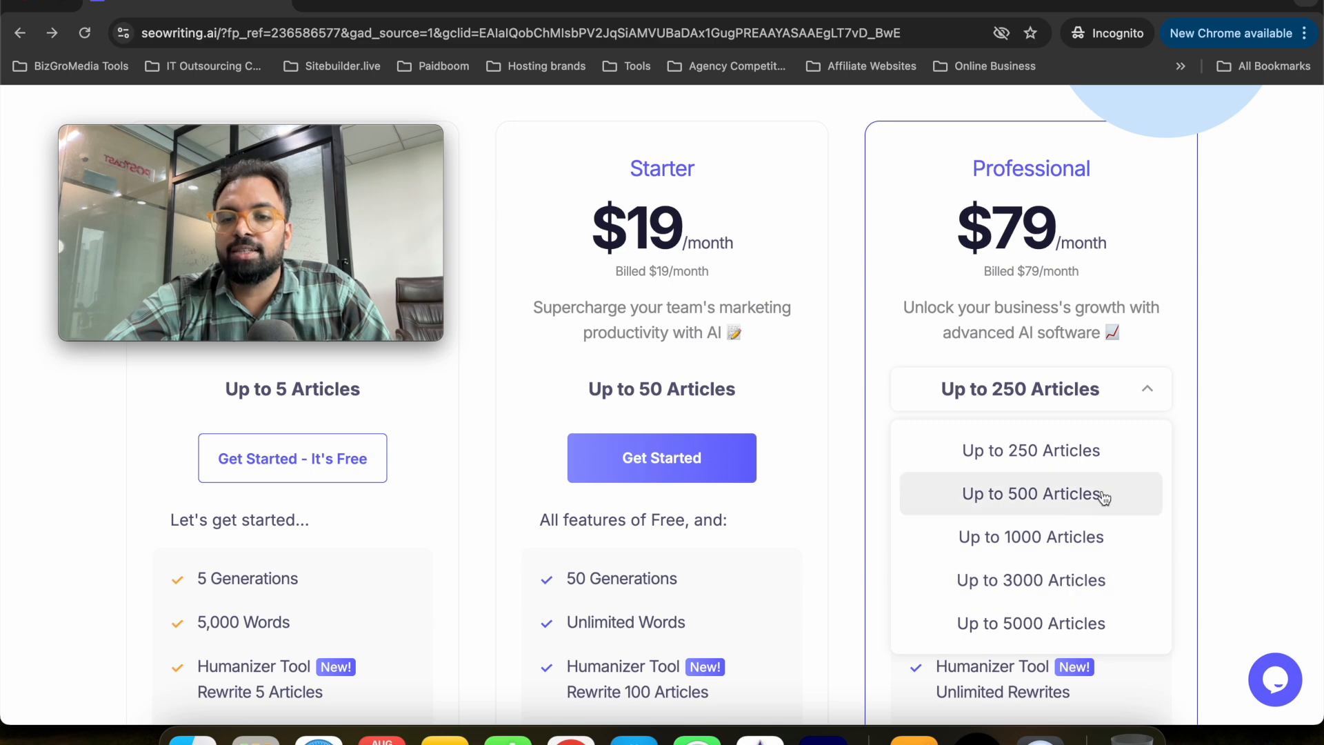
click(1104, 494)
click(1145, 384)
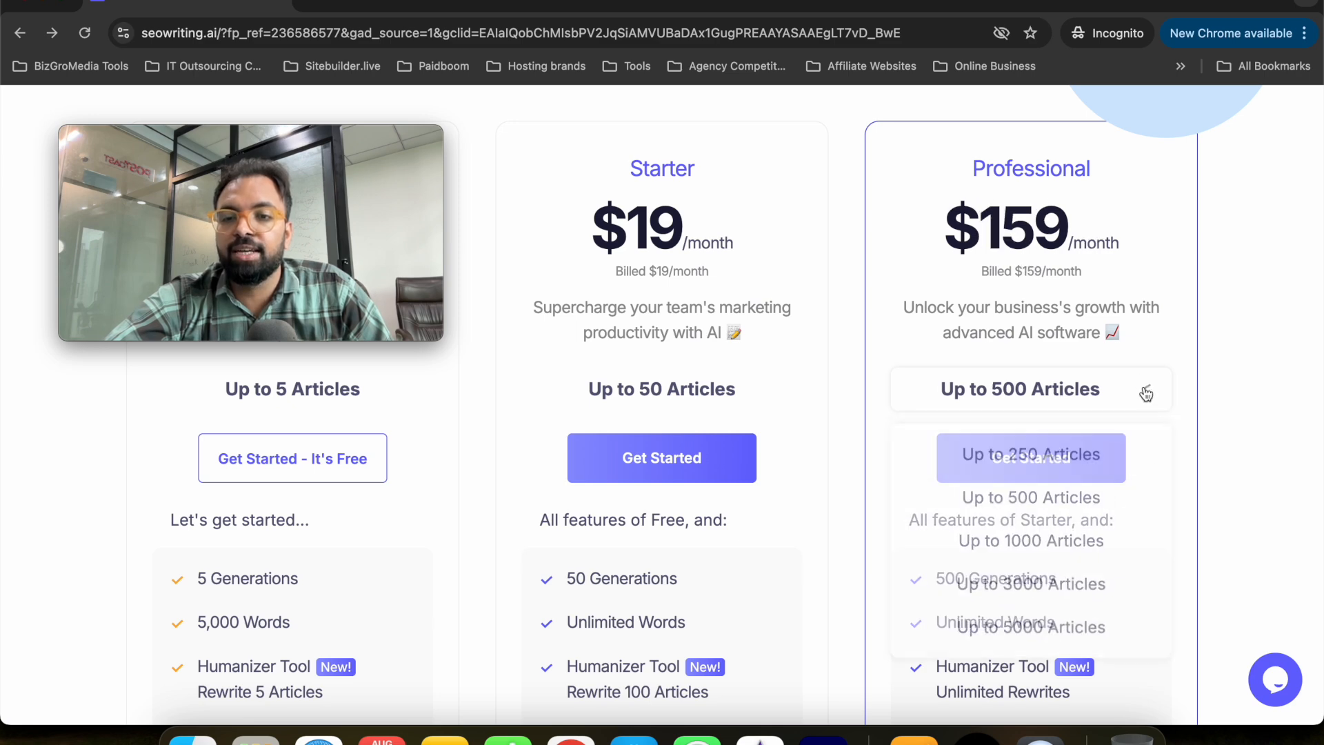
click(1035, 535)
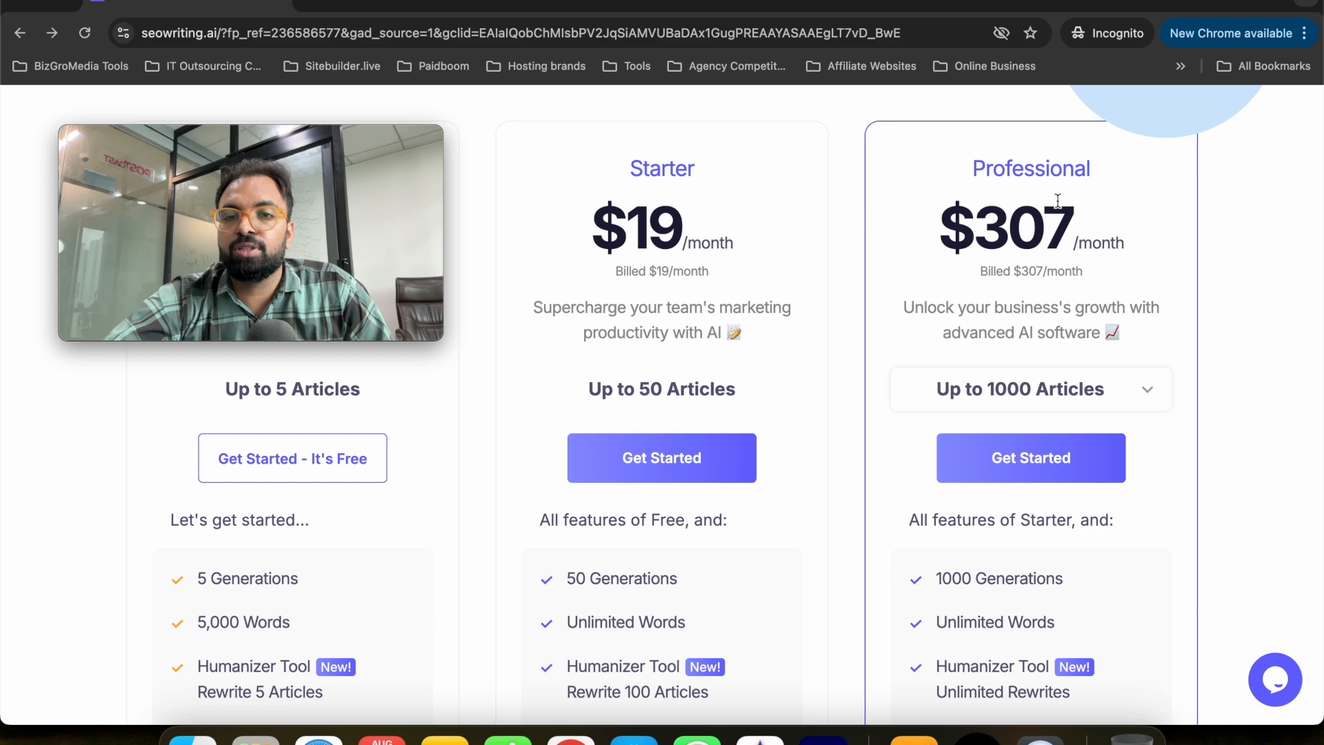
- Review the Professional plan's included features against the Starter plan's, down to the note below the plans
scroll(1086, 353, down, 5)
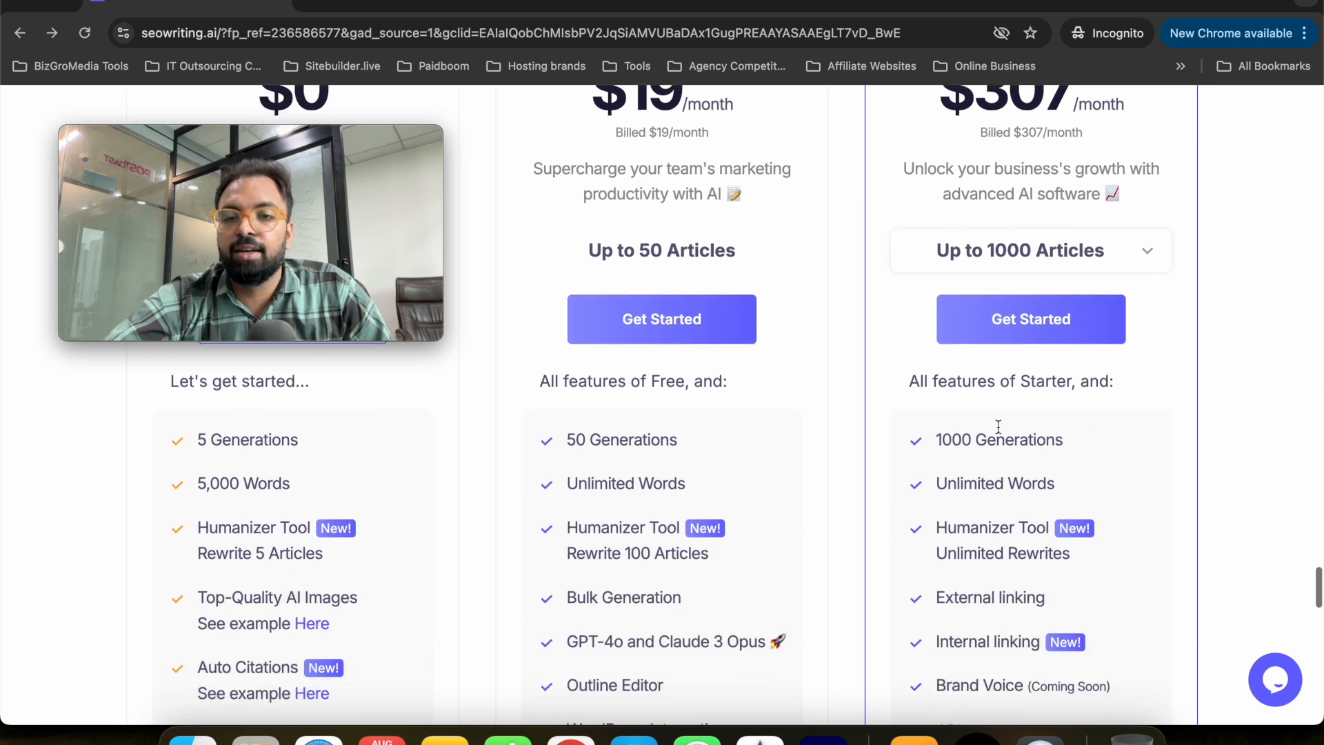
scroll(1087, 413, down, 2)
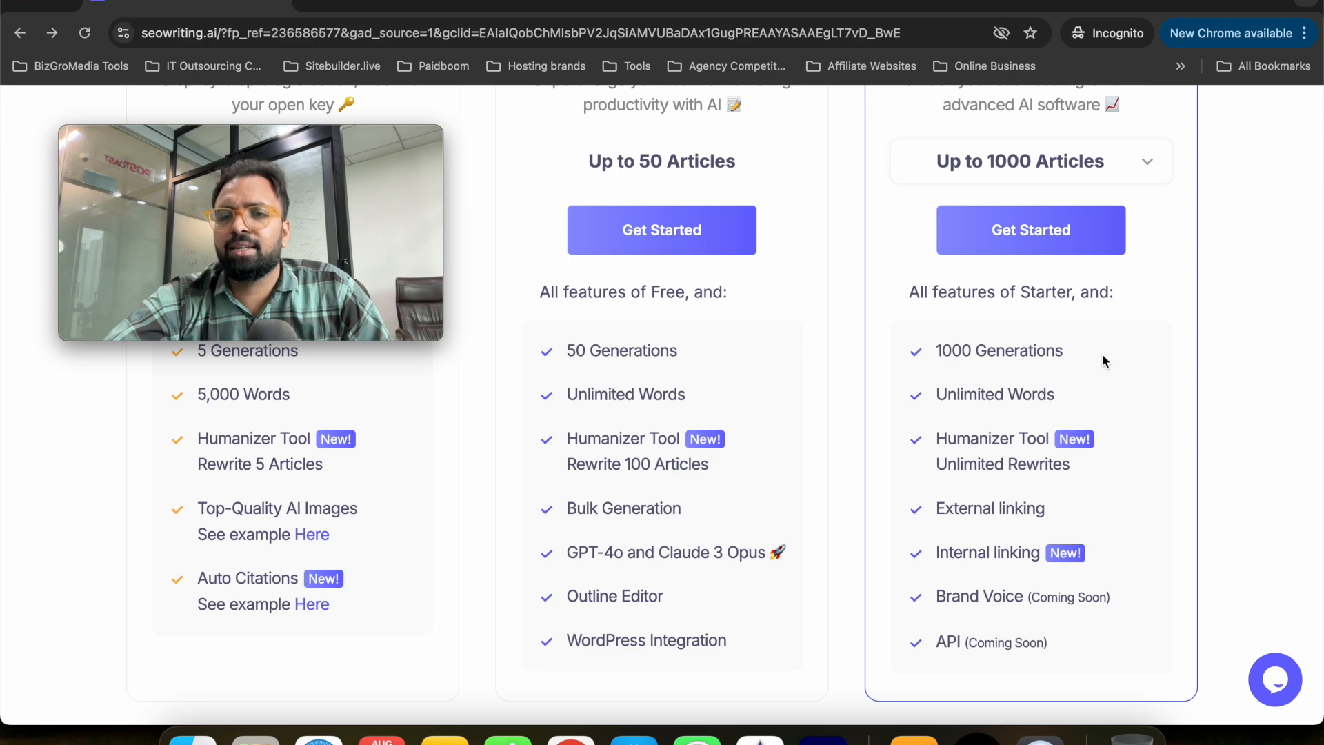
scroll(1102, 353, down, 2)
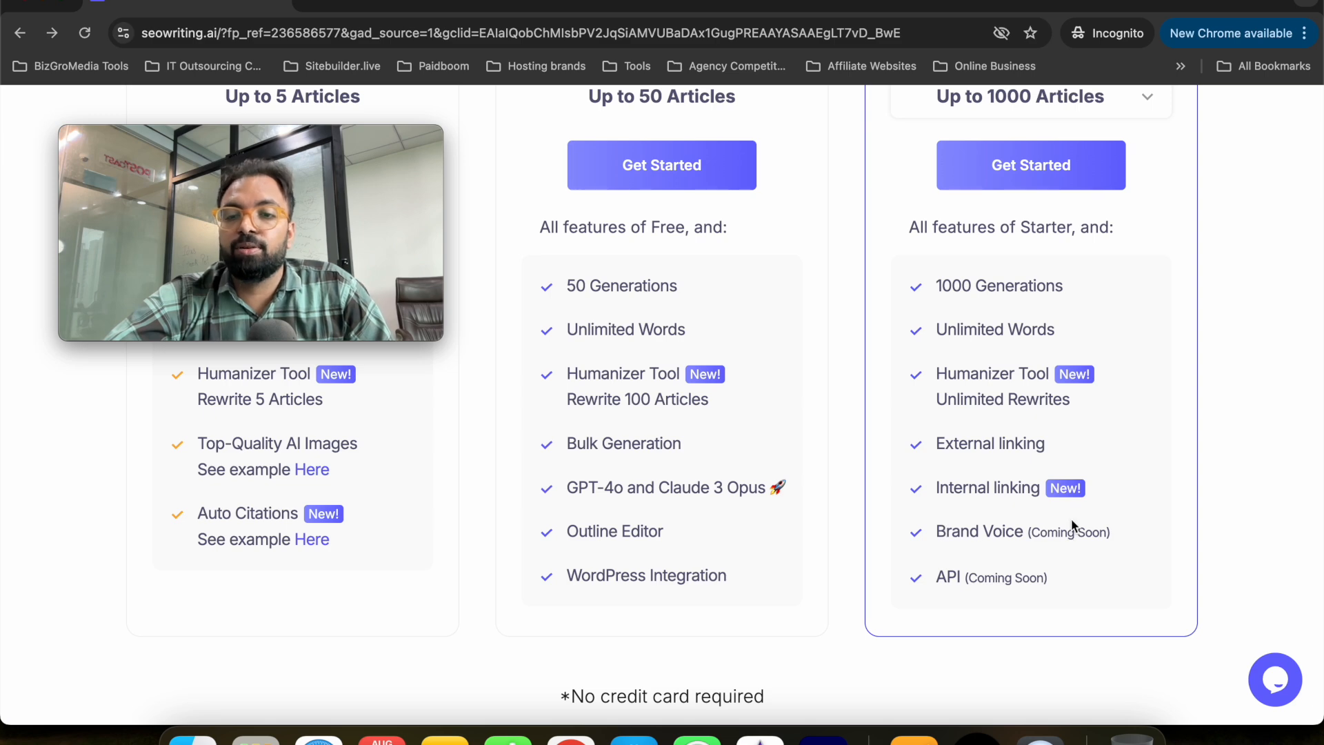
scroll(1016, 569, down, 5)
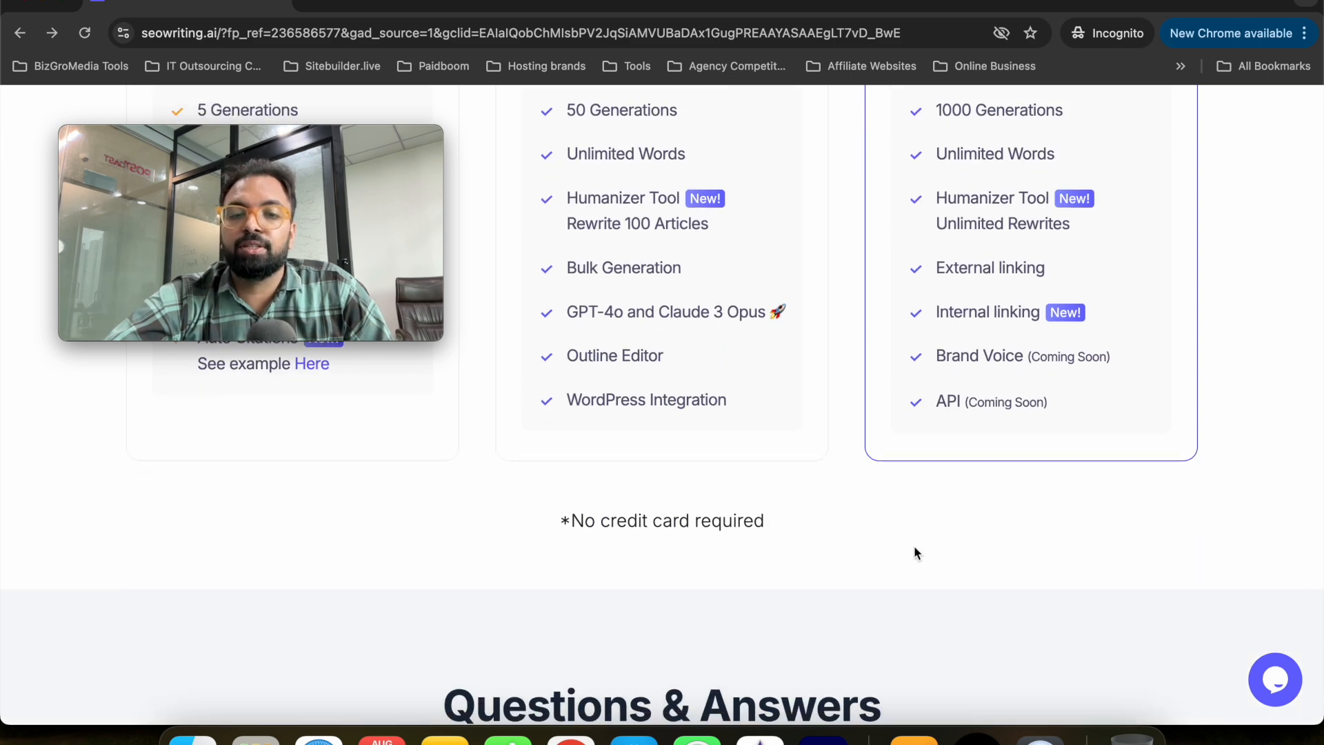
scroll(654, 568, up, 2)
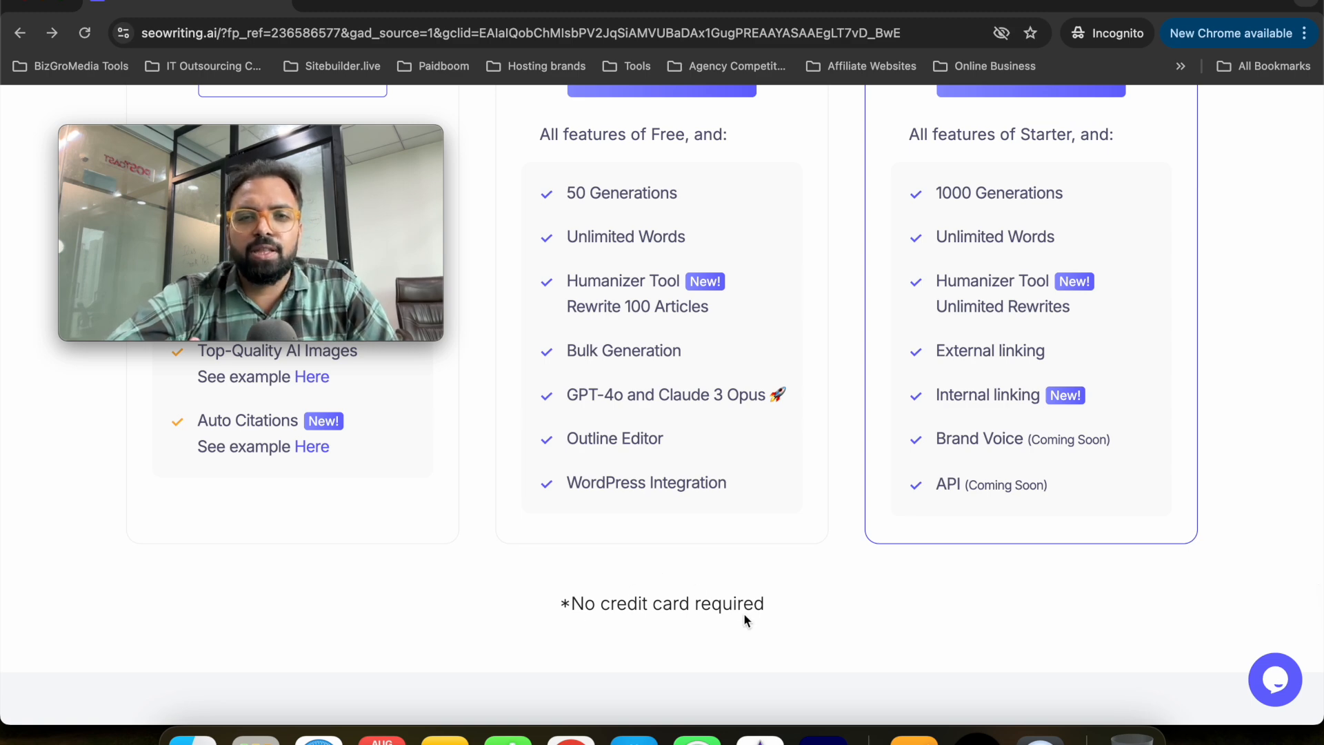
scroll(745, 618, down, 15)
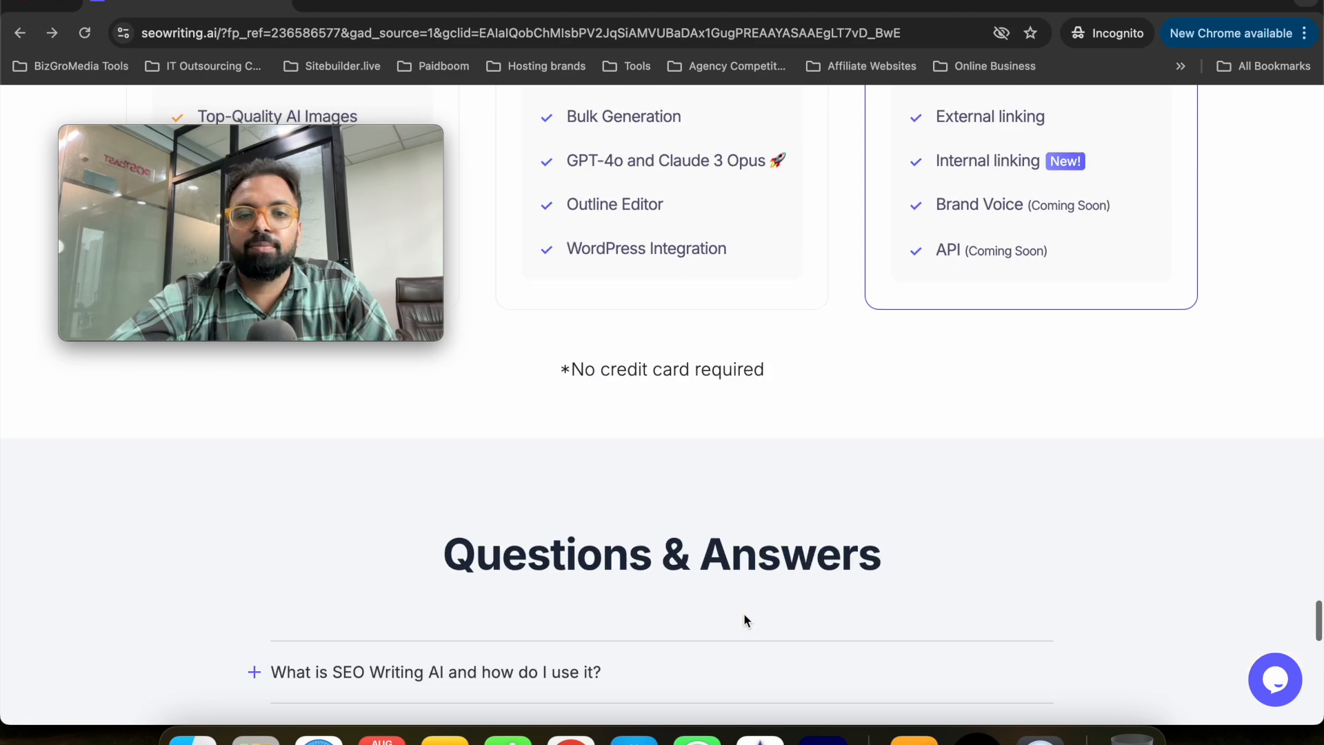
- Return to the homepage's opening section with the AI writing tool headline and main navigation
scroll(744, 614, up, 20)
scroll(743, 612, up, 15)
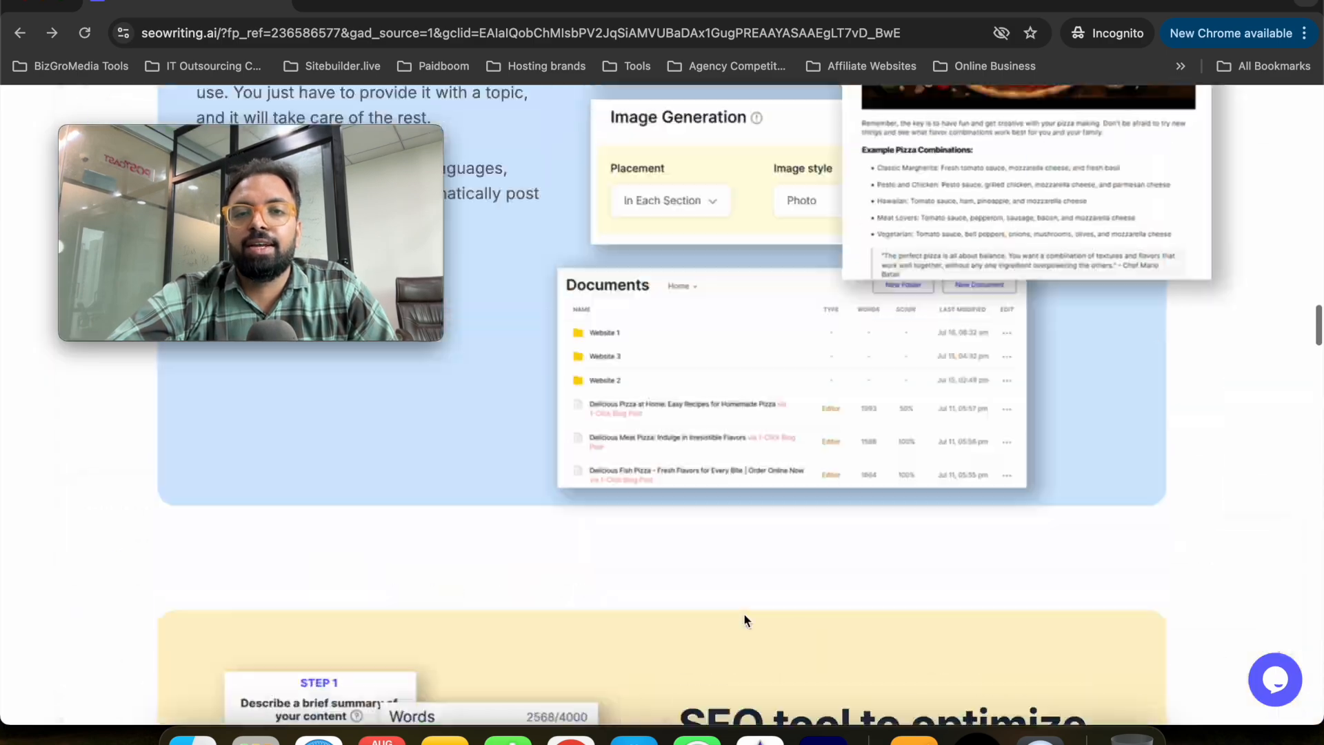
mouse_move(324, 188)
drag(325, 188, 1156, 482)
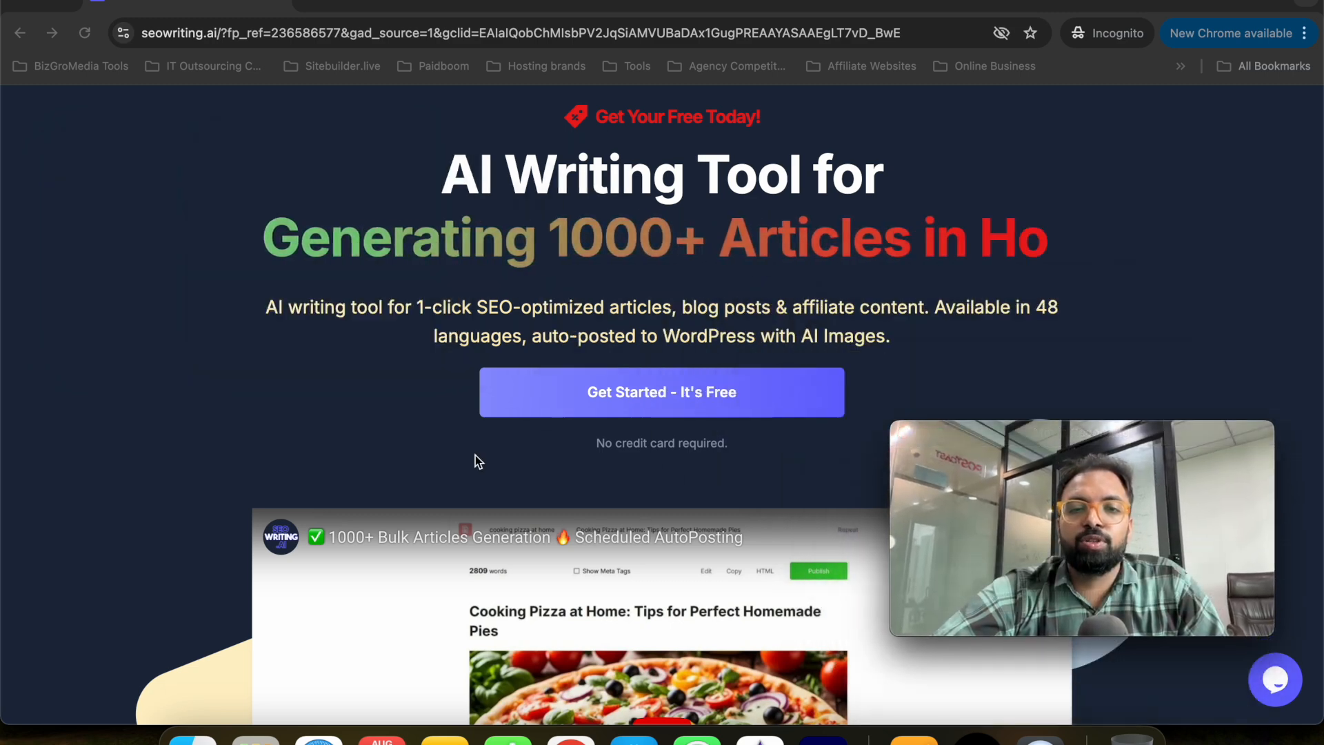
scroll(430, 412, up, 3)
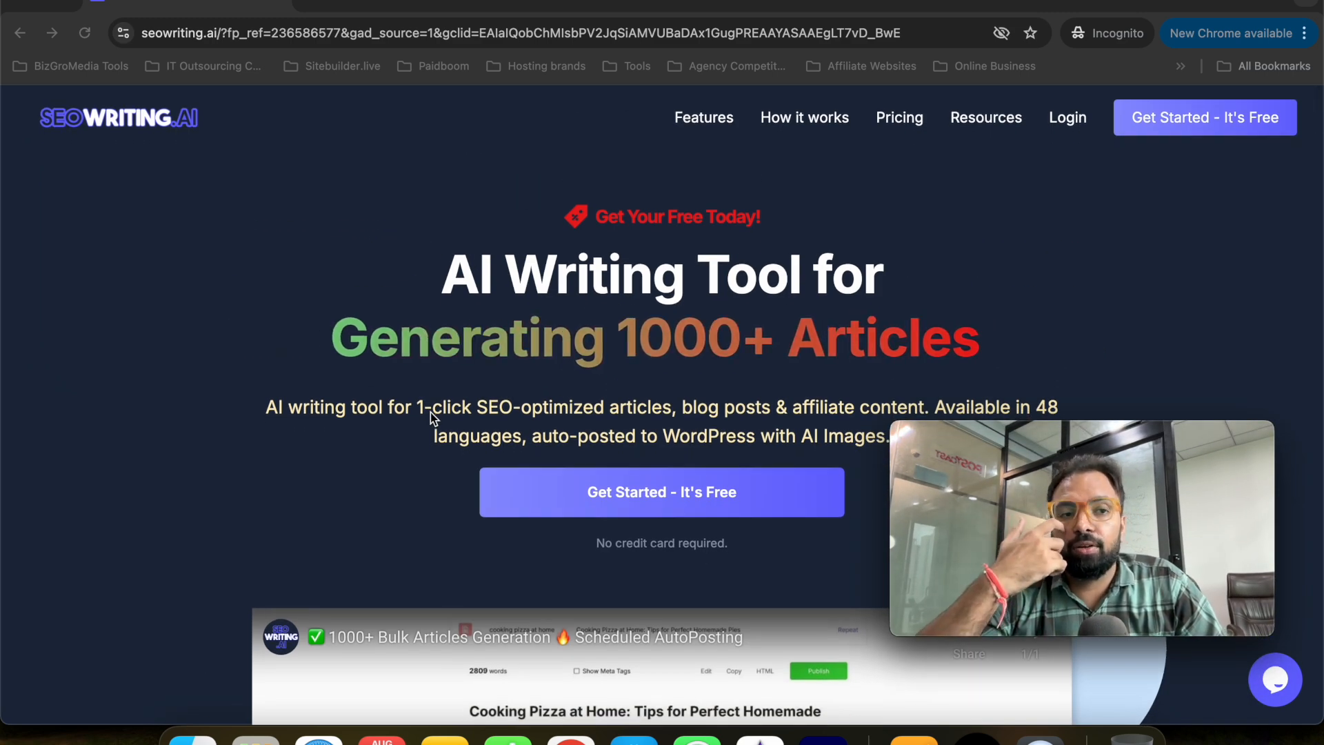